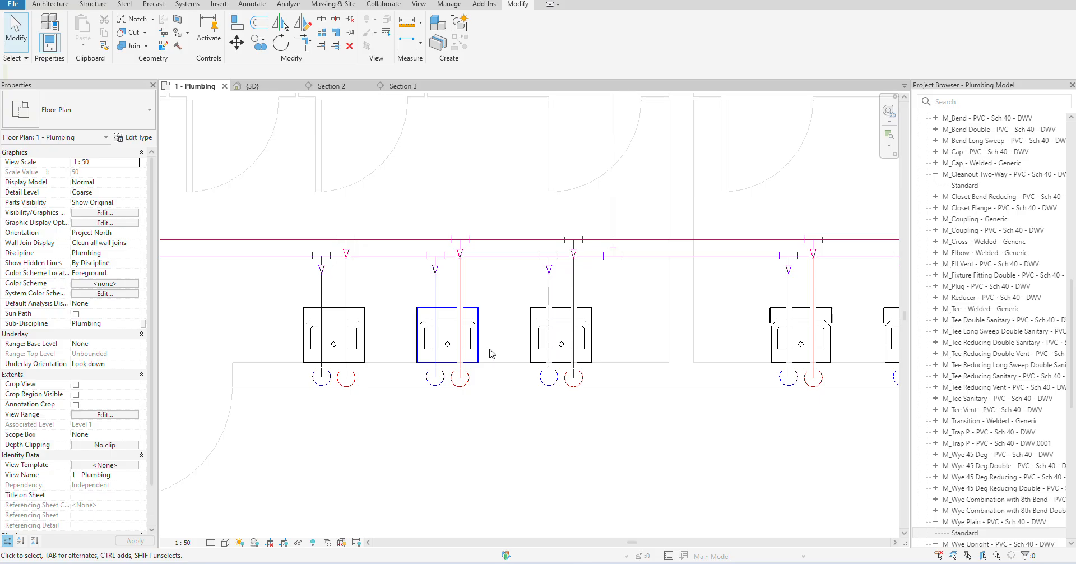
- Examine the hot and cold water connections of the first three sinks in the plumbing floor plan
left_click(363, 318)
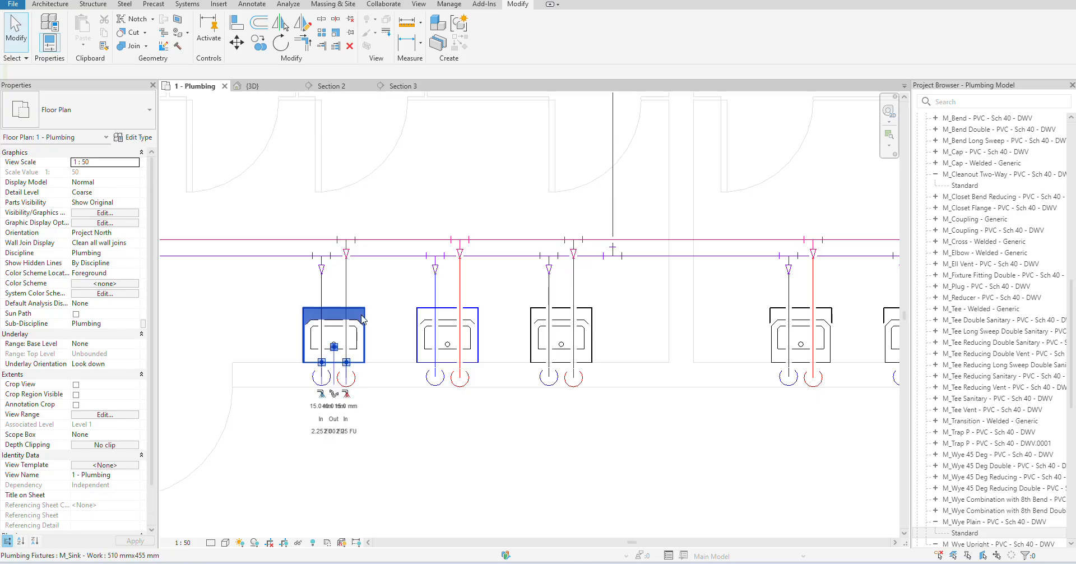
left_click(388, 284)
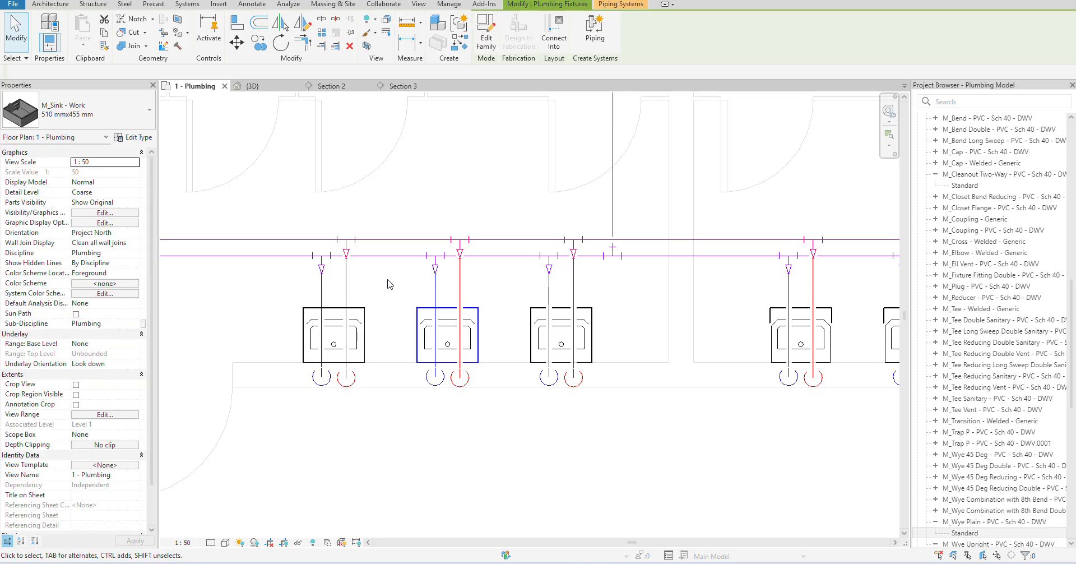
left_click(477, 319)
left_click(590, 316)
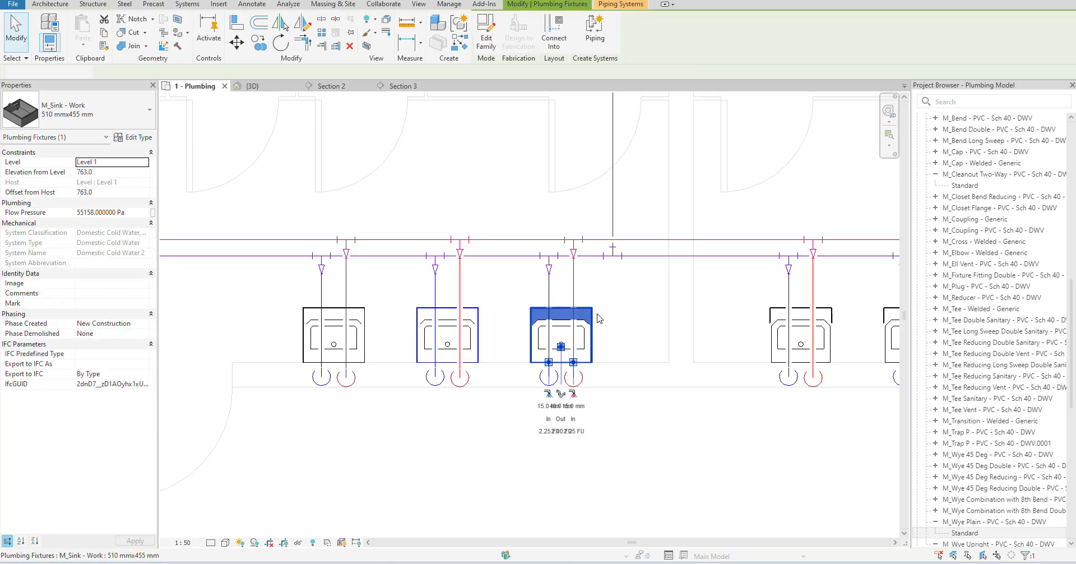
left_click(656, 309)
scroll(657, 308, "down", 3)
middle_click_drag(424, 205, 420, 277)
scroll(420, 277, "down", 2)
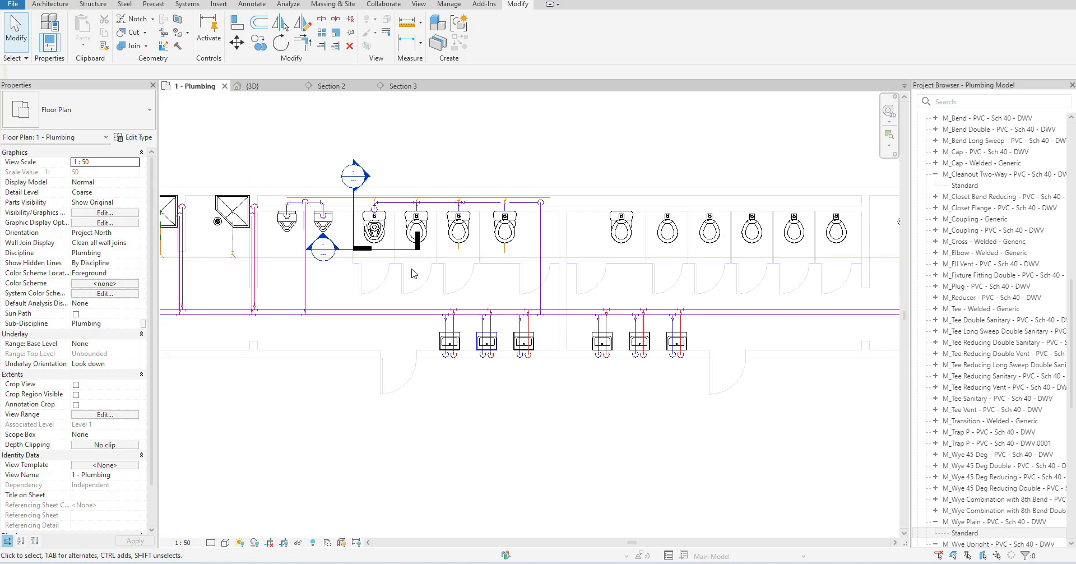
- Check the piping in the 3D view and return to the same three sinks in the plumbing floor plan
left_click(252, 86)
scroll(342, 241, "down", 4)
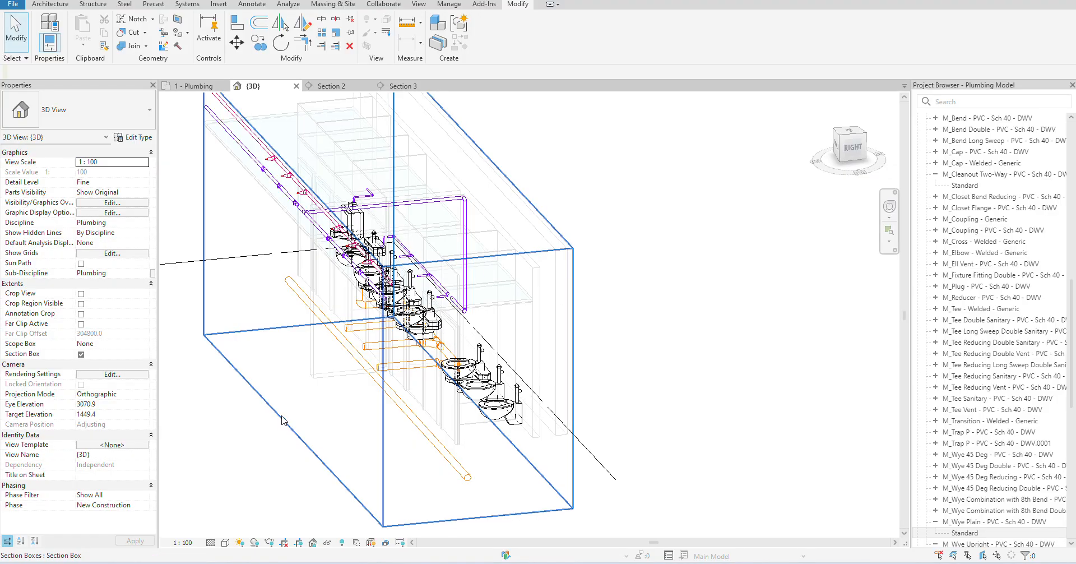
left_click(193, 86)
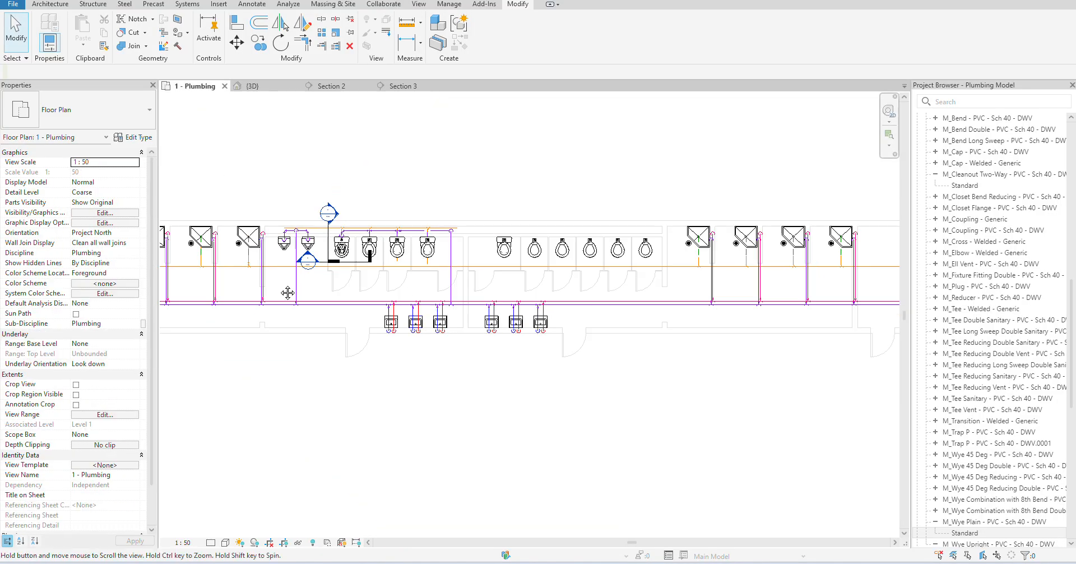
middle_click_drag(288, 293, 233, 253)
scroll(412, 267, "up", 3)
scroll(314, 287, "up", 3)
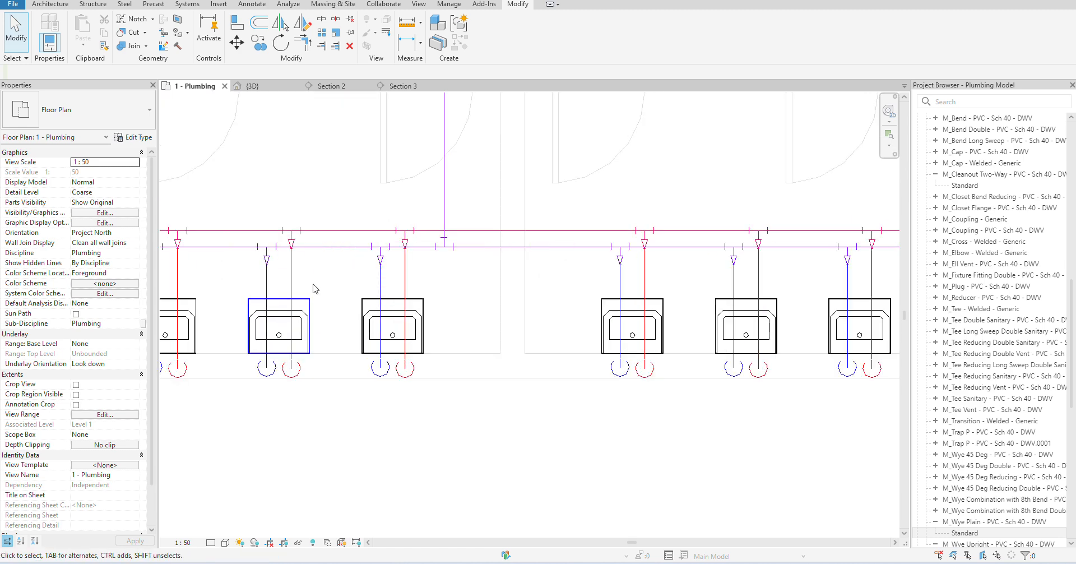
middle_click_drag(314, 288, 461, 270)
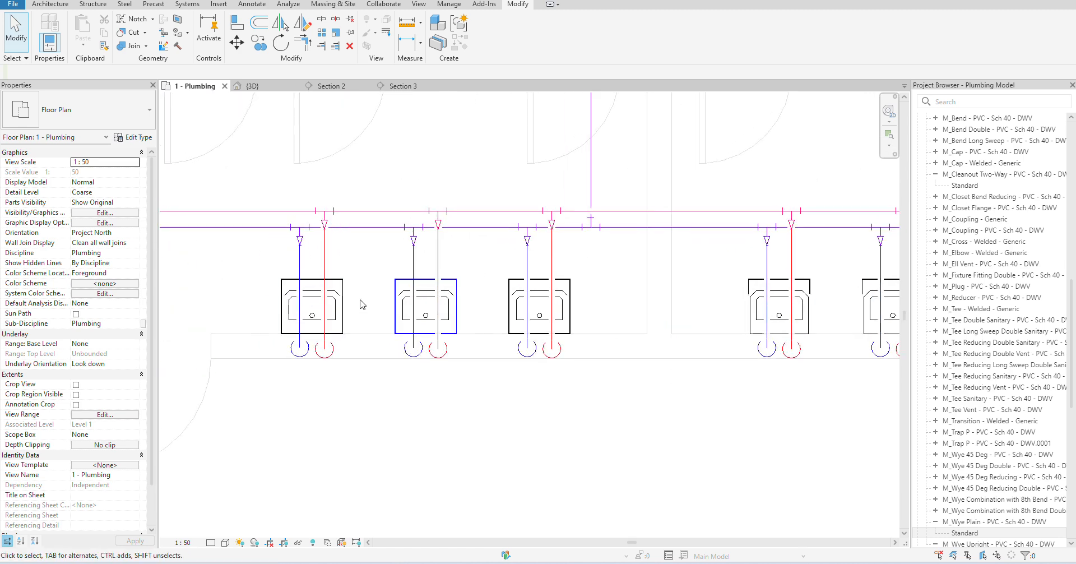
scroll(361, 298, "down", 1)
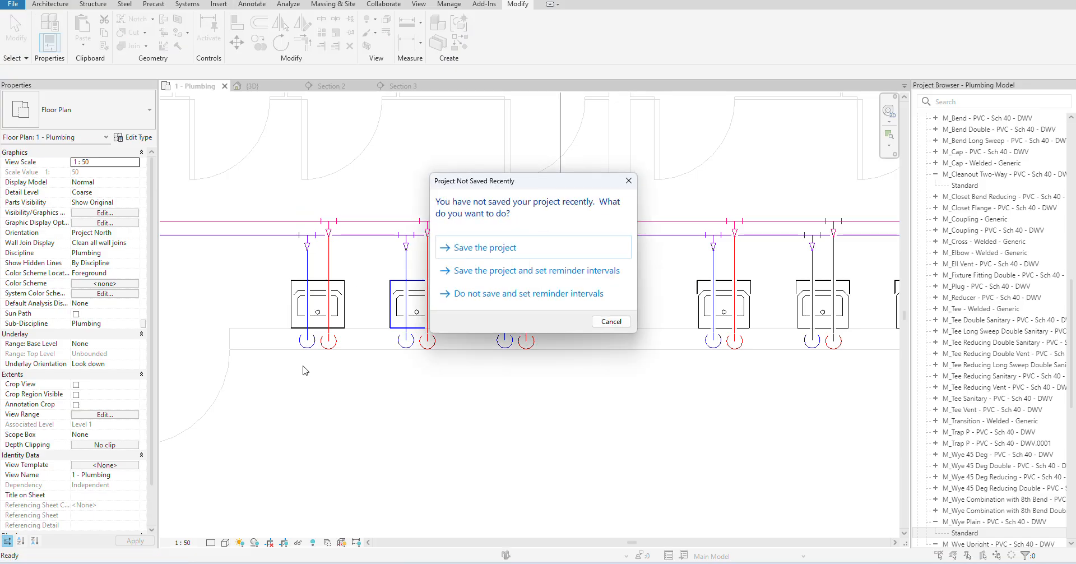
- Dismiss the save reminder and draw a section facing the first three sinks, widened slightly, with a far clip offset of about 1712
left_click(630, 185)
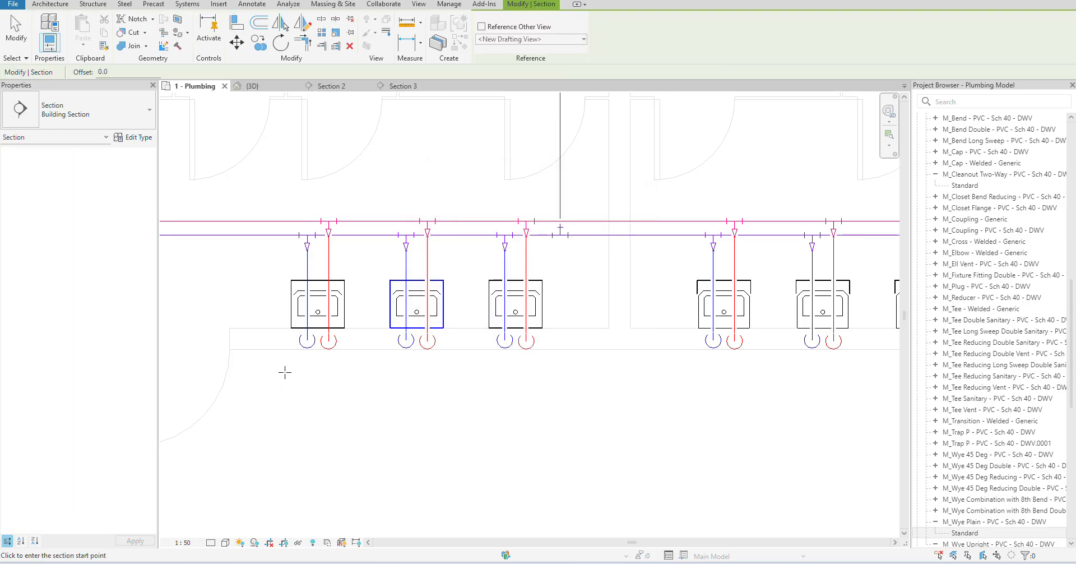
left_click(284, 372)
left_click(582, 373)
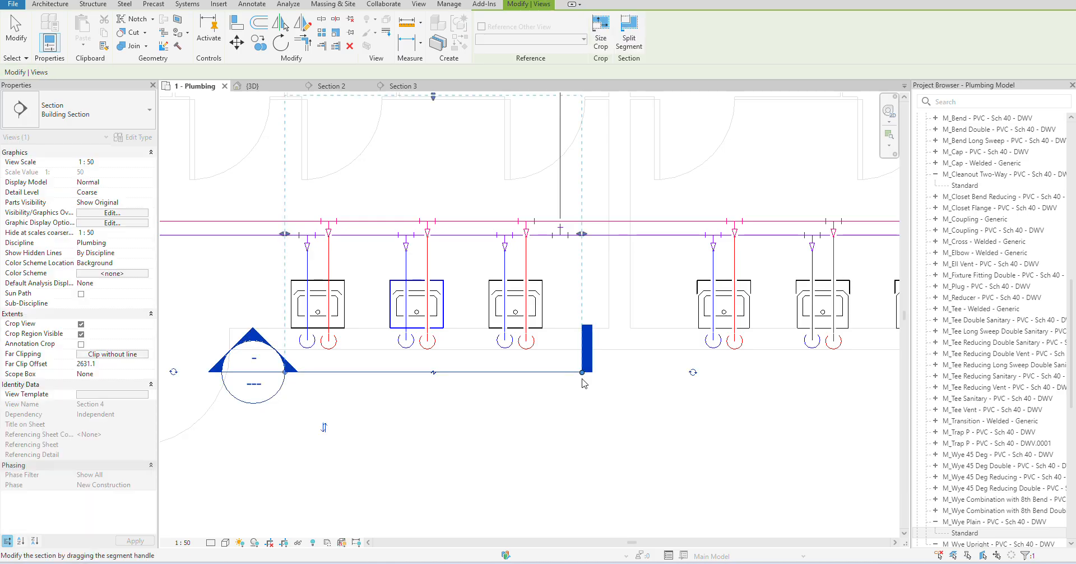
scroll(527, 274, "down", 1)
left_click_drag(446, 122, 445, 205)
left_click_drag(314, 283, 281, 283)
- Open the new section's view and examine how the supply pipes meet each of the three sinks
right_click(403, 206)
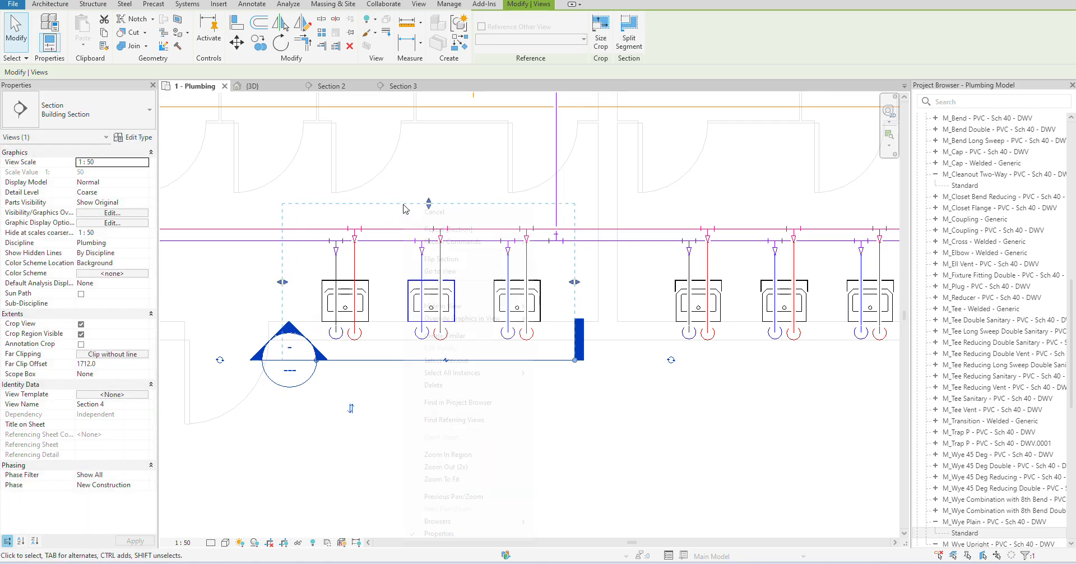
left_click(441, 272)
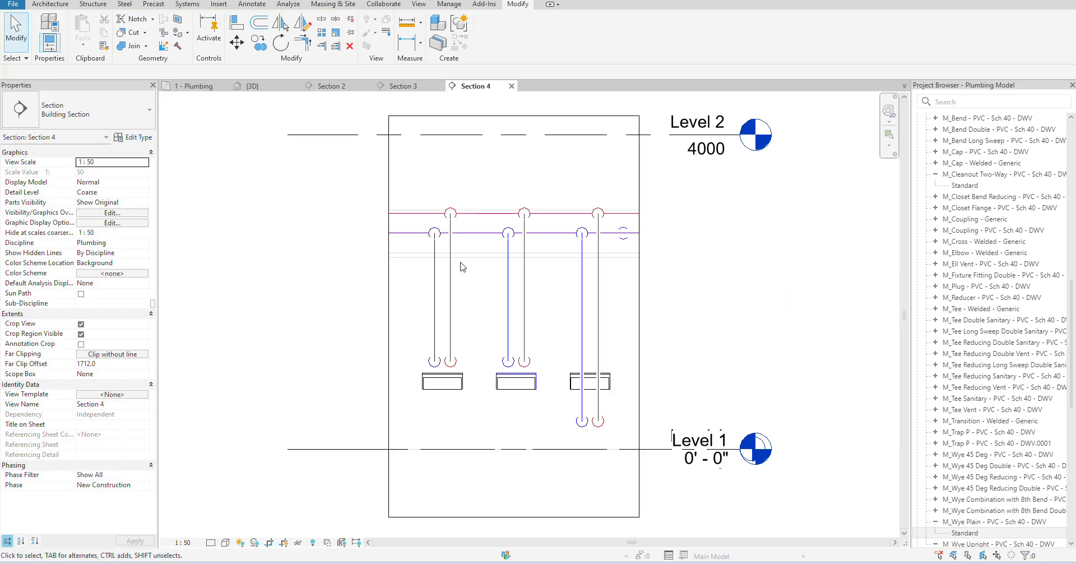
left_click(574, 386)
left_click(499, 386)
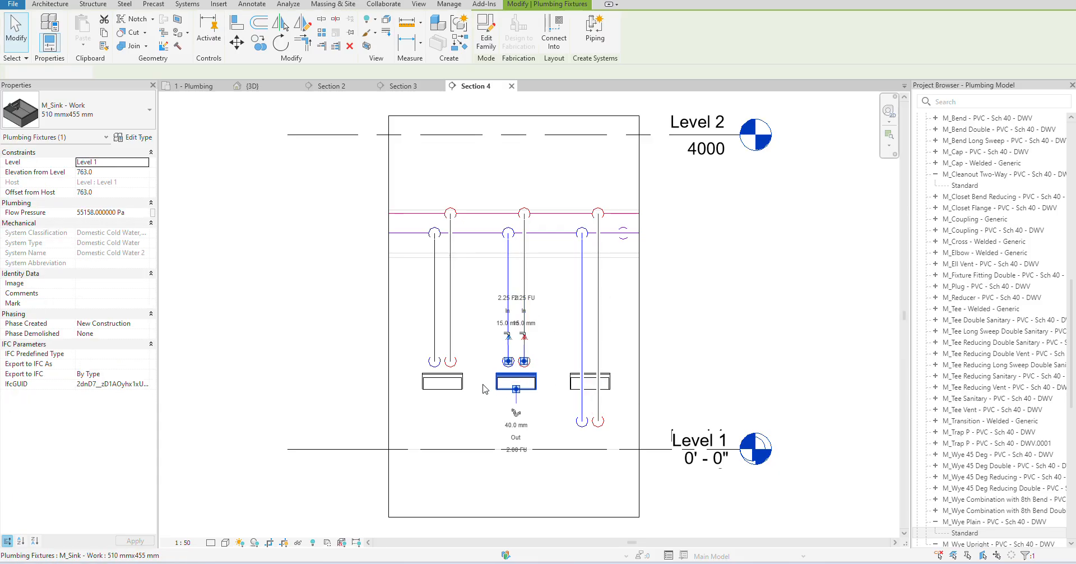
left_click(444, 388)
left_click(522, 391)
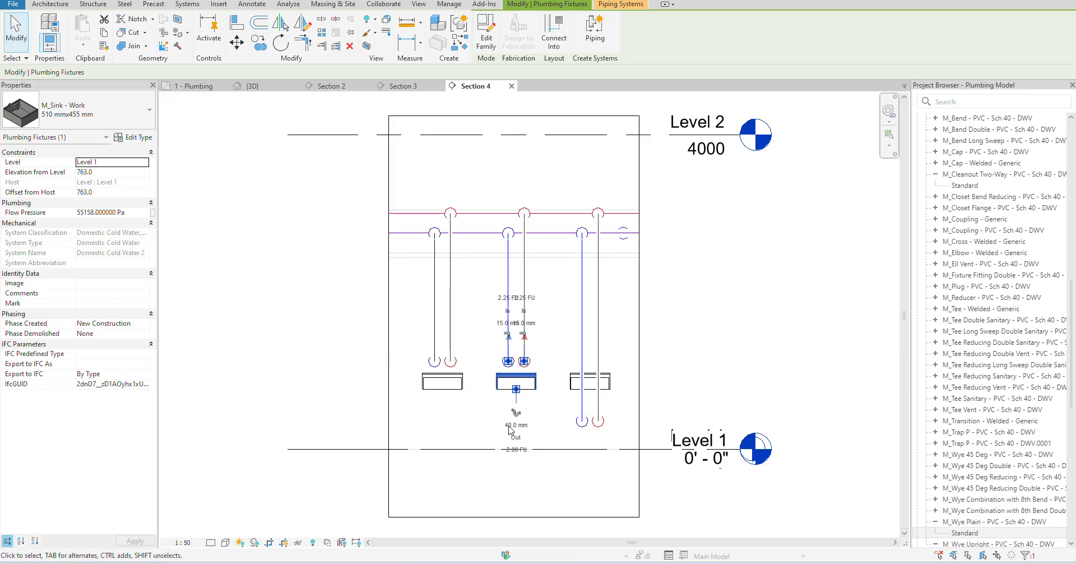
scroll(497, 413, "up", 3)
scroll(499, 412, "down", 2)
left_click(705, 322)
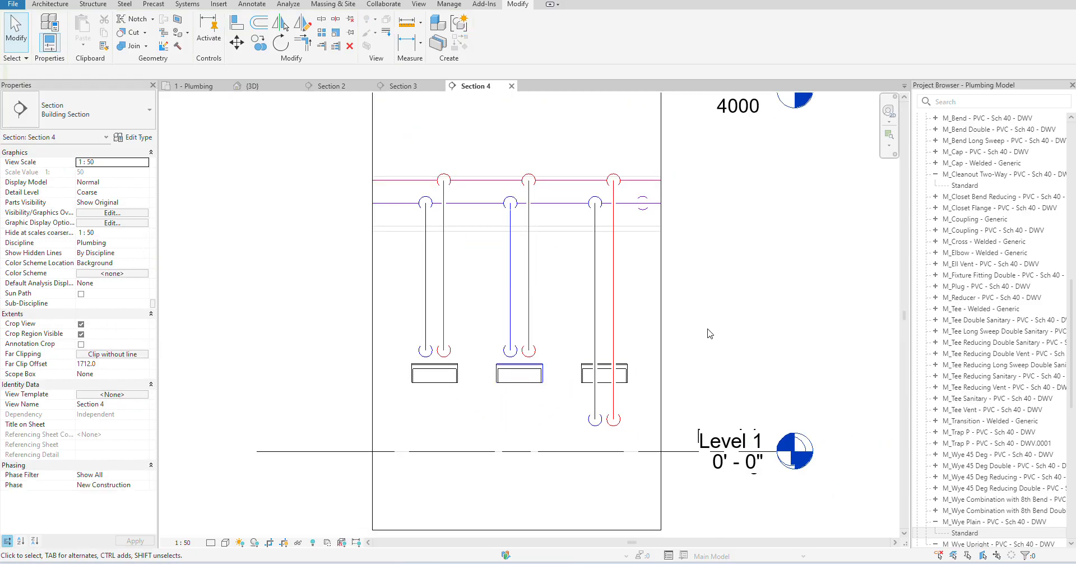
- Extend the section's crop region outward beyond the third sink
middle_click_drag(705, 322, 593, 281)
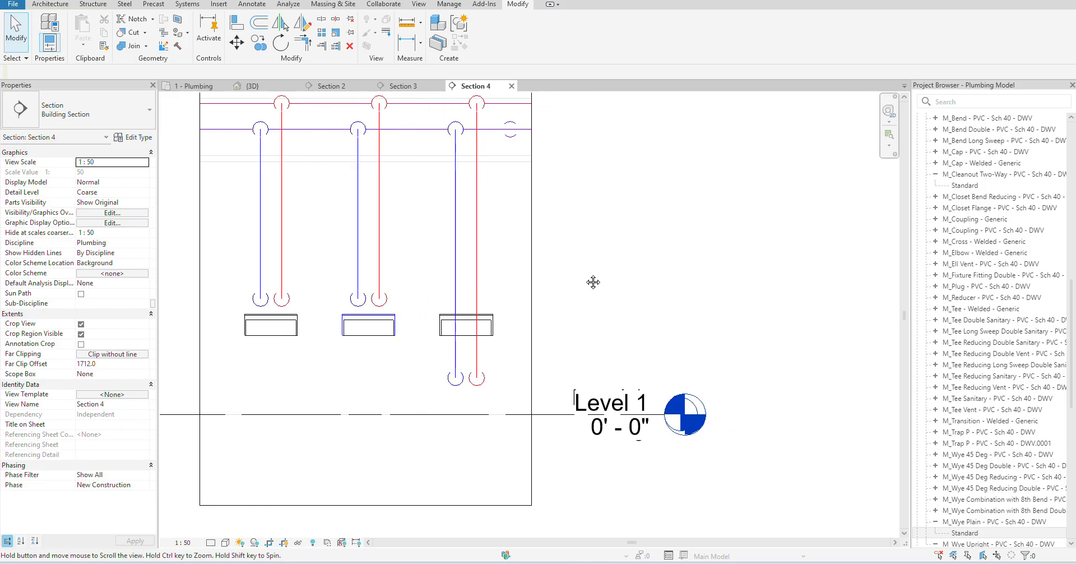
left_click(531, 281)
left_click_drag(531, 240, 640, 240)
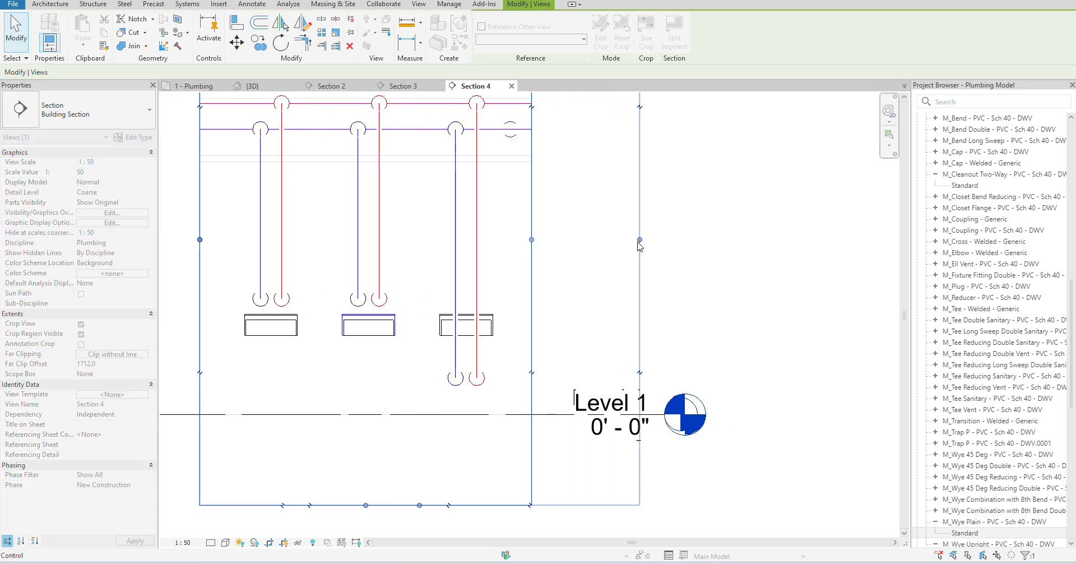
left_click(541, 291)
- Try to raise the third sink's lower cold water pipe end to the sink's connector height
left_click(493, 331)
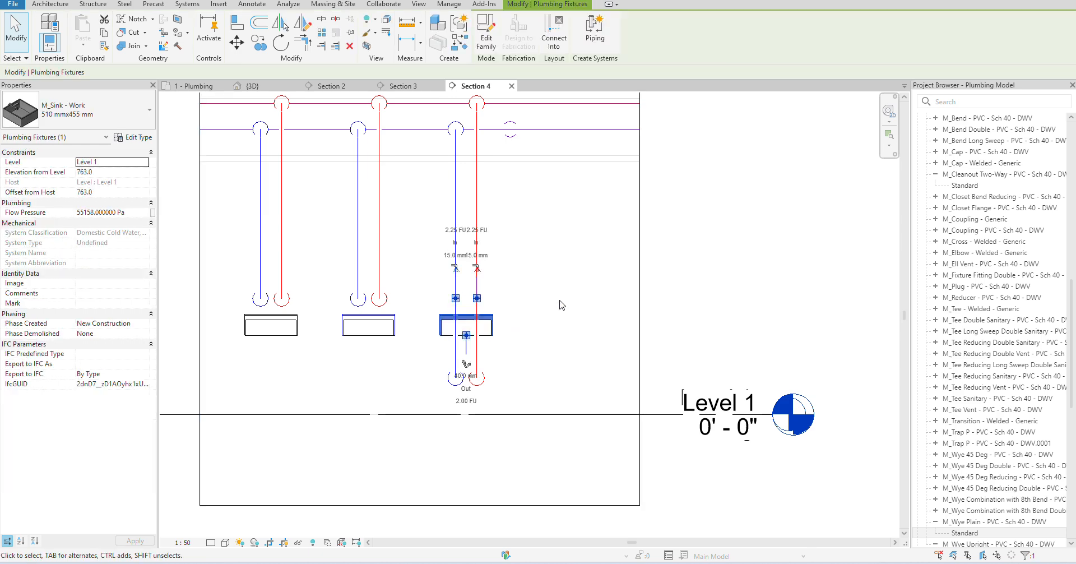
left_click(535, 297)
left_click(454, 377)
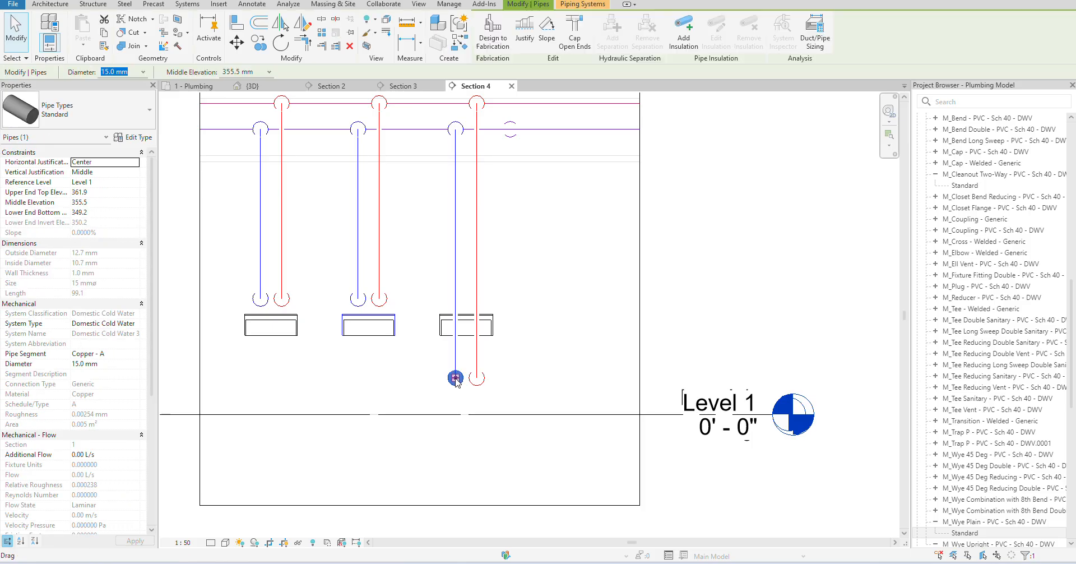
left_click_drag(455, 378, 455, 298)
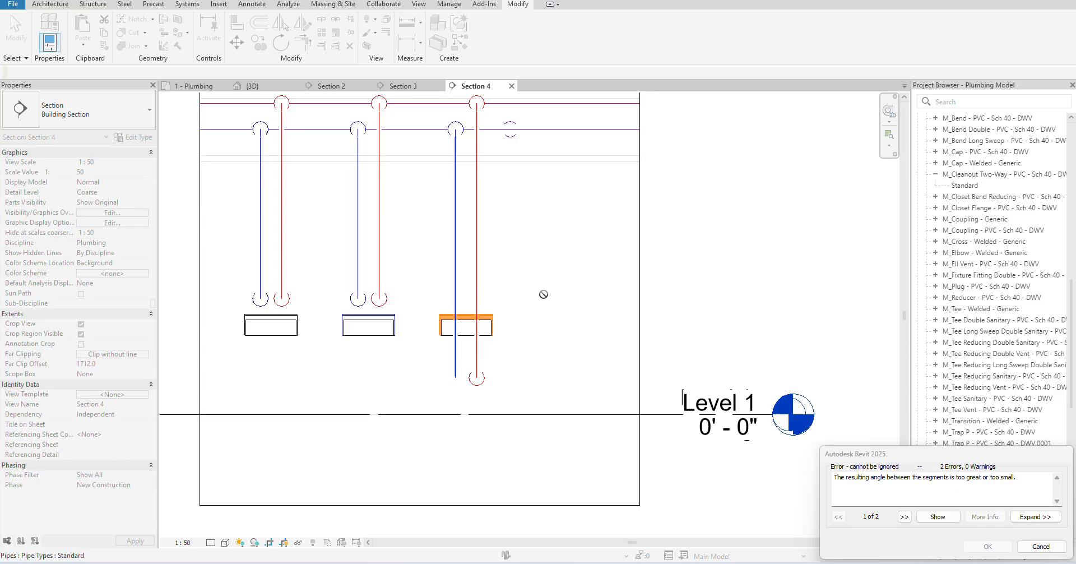
left_click(1038, 547)
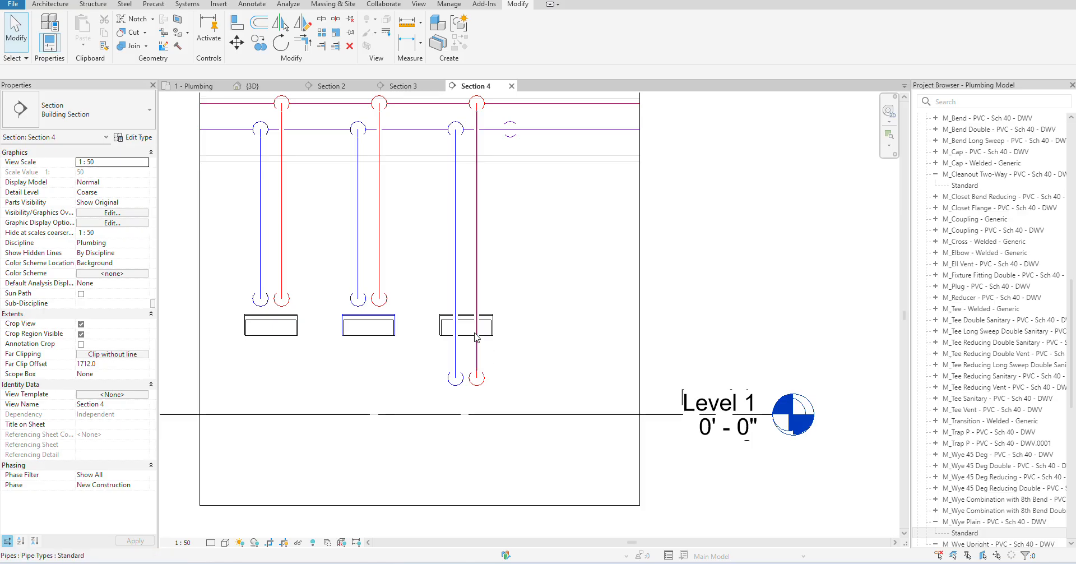
- In the plumbing floor plan, create a similar section running vertically between the second and third sinks, facing the third sink
left_click(215, 85)
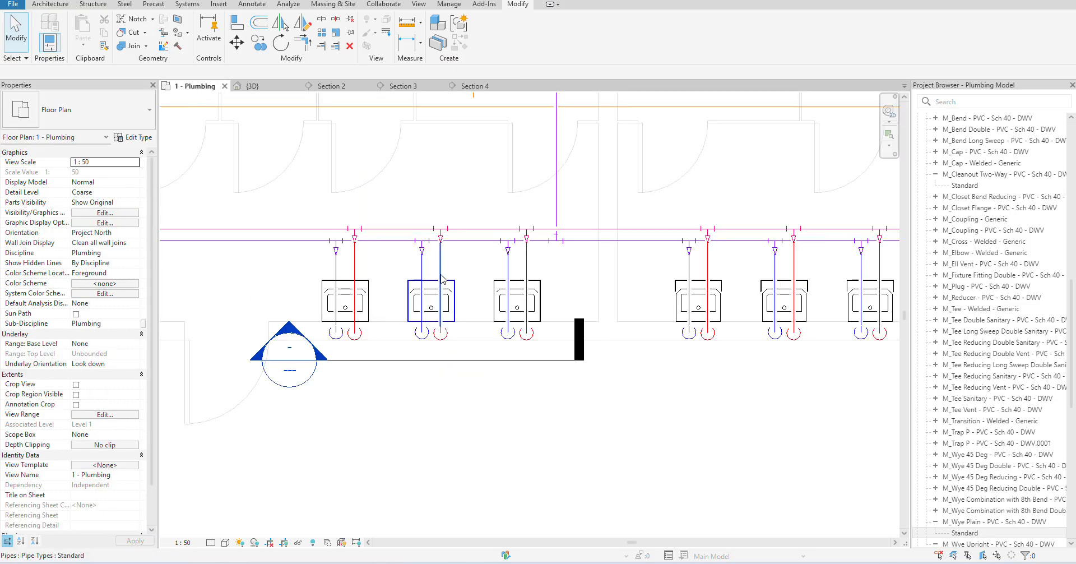
left_click(539, 312)
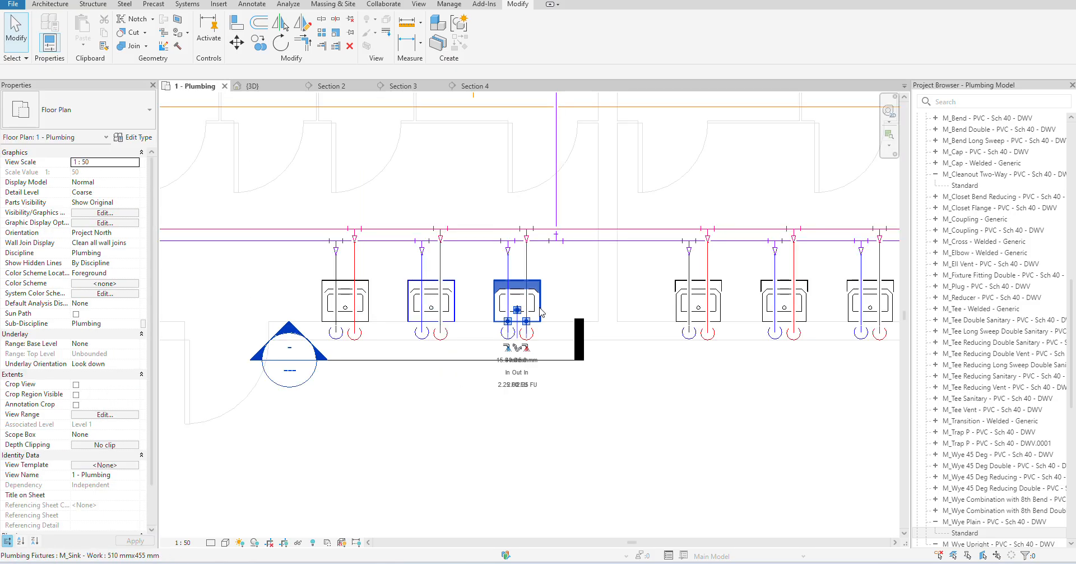
key("Escape")
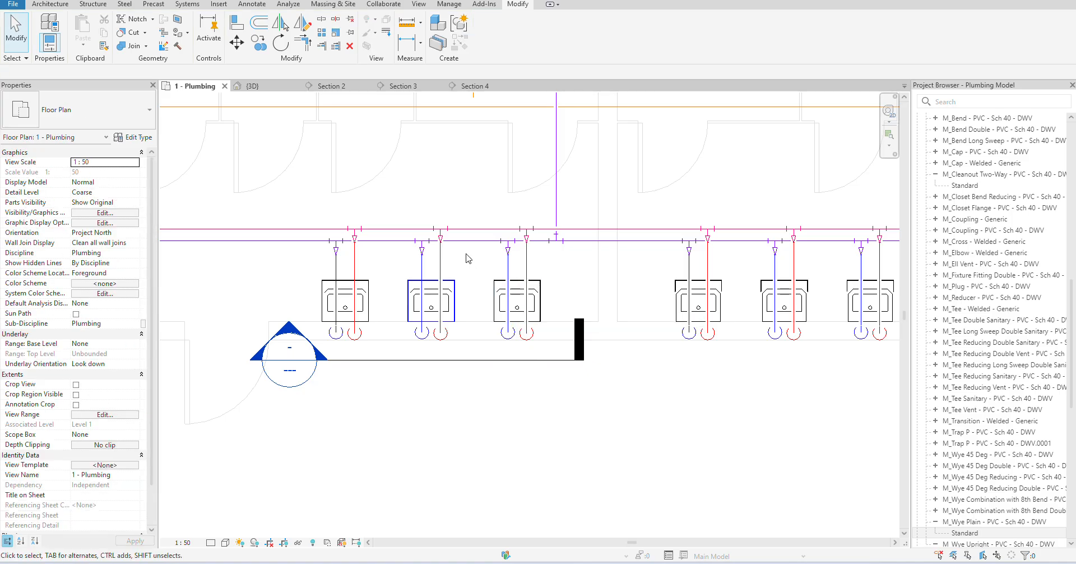
left_click(475, 360)
right_click(475, 359)
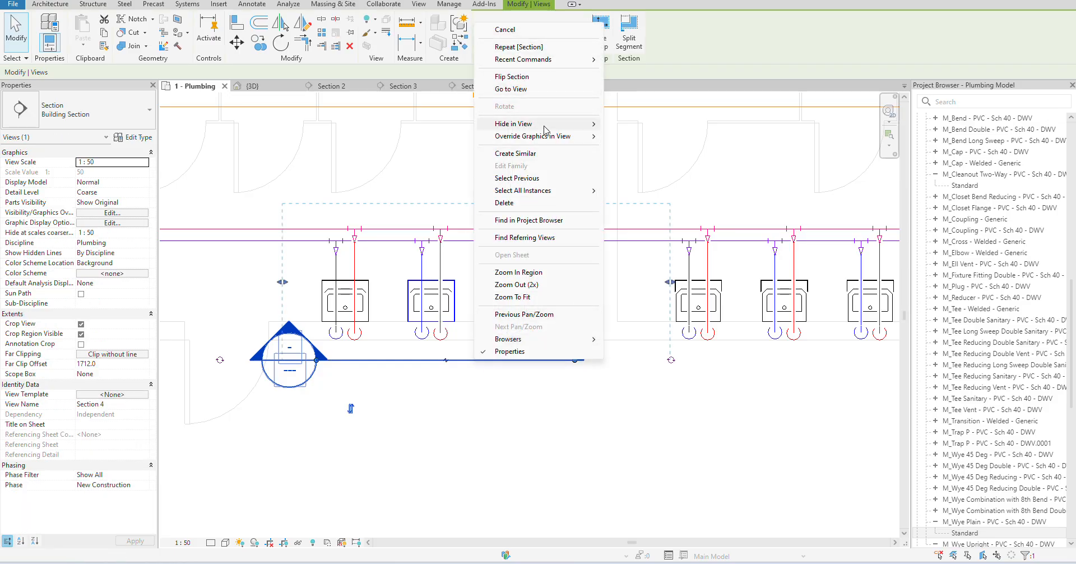
left_click(531, 156)
left_click(481, 254)
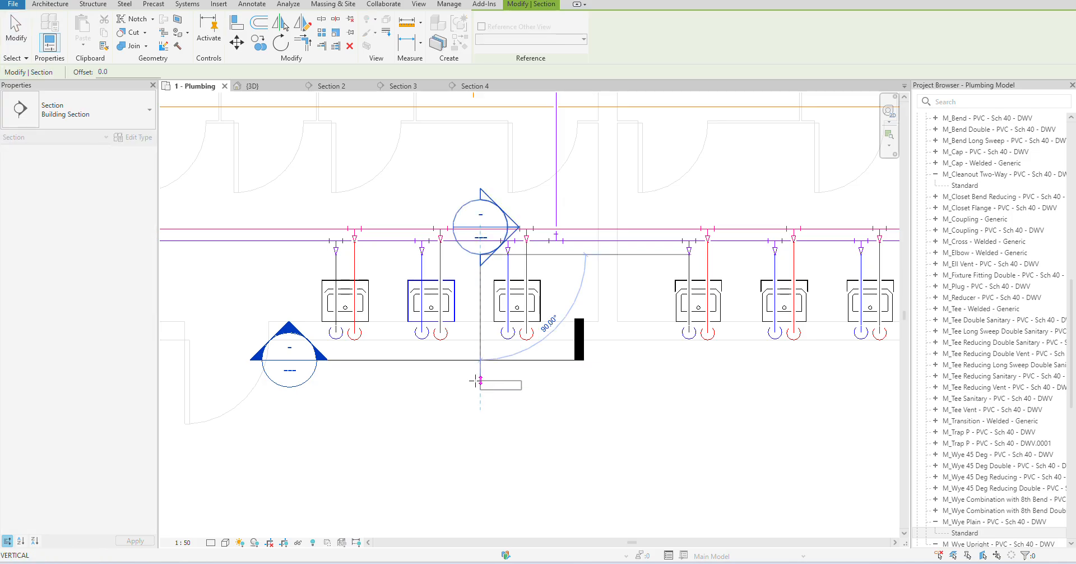
left_click(475, 380)
- Open the new section's view and delete the third sink's horizontal pipe stubs and elbows at the foot of the supply risers
right_click(481, 279)
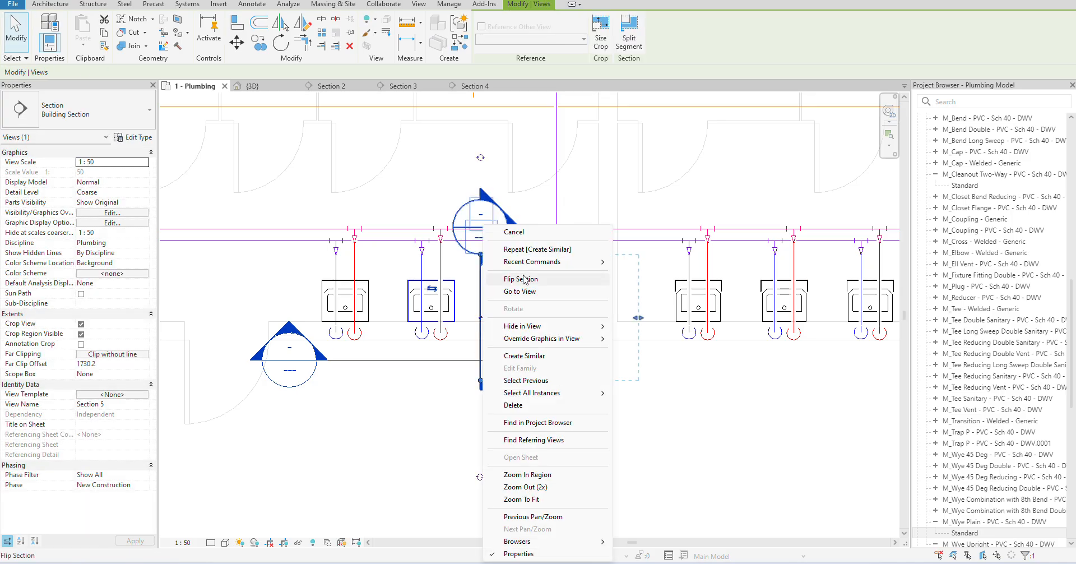
left_click(524, 291)
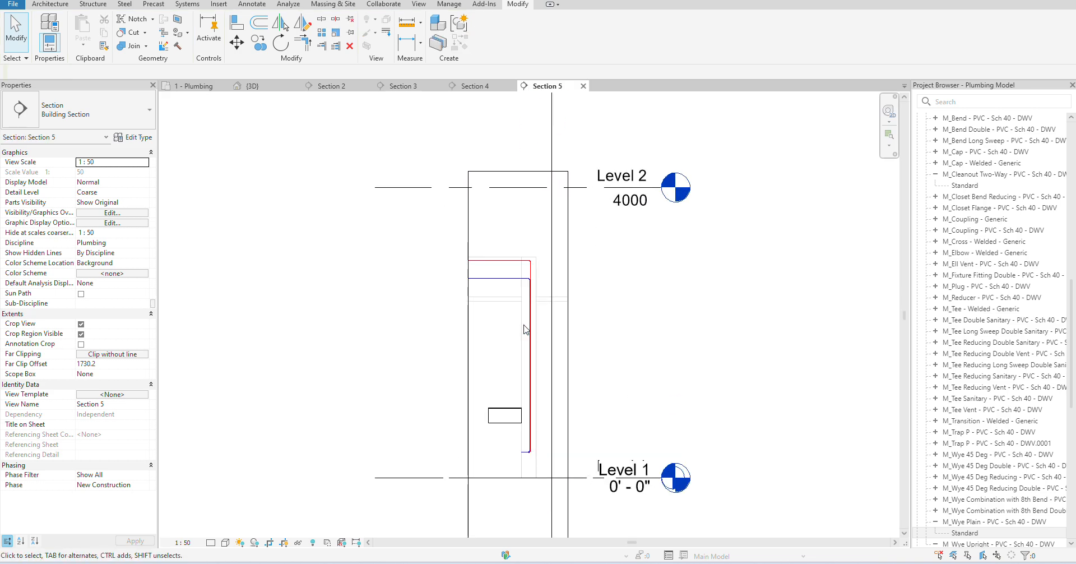
middle_click_drag(536, 329, 537, 238)
left_click(541, 311)
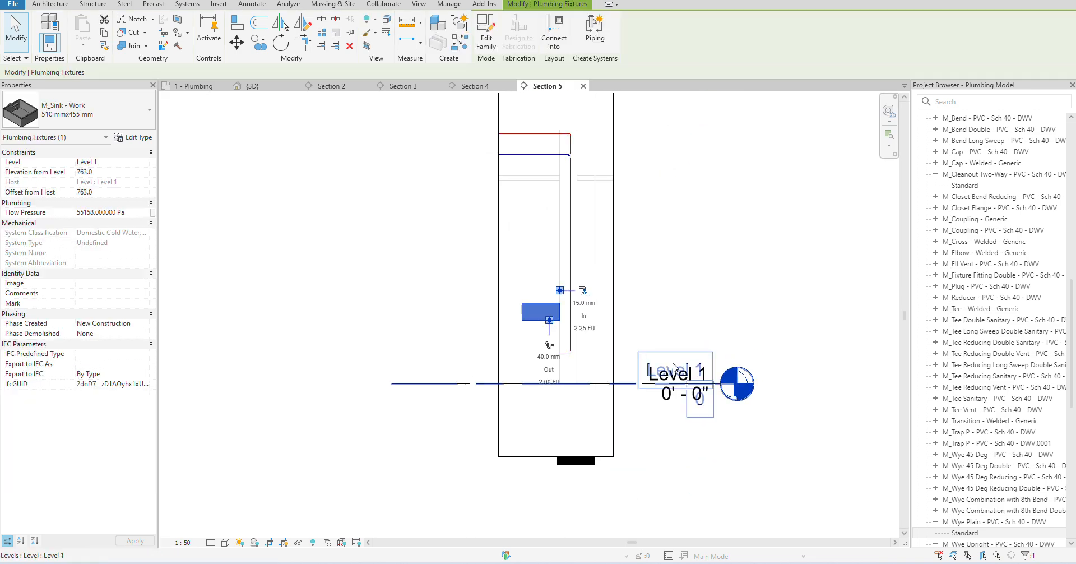
scroll(621, 326, "up", 3)
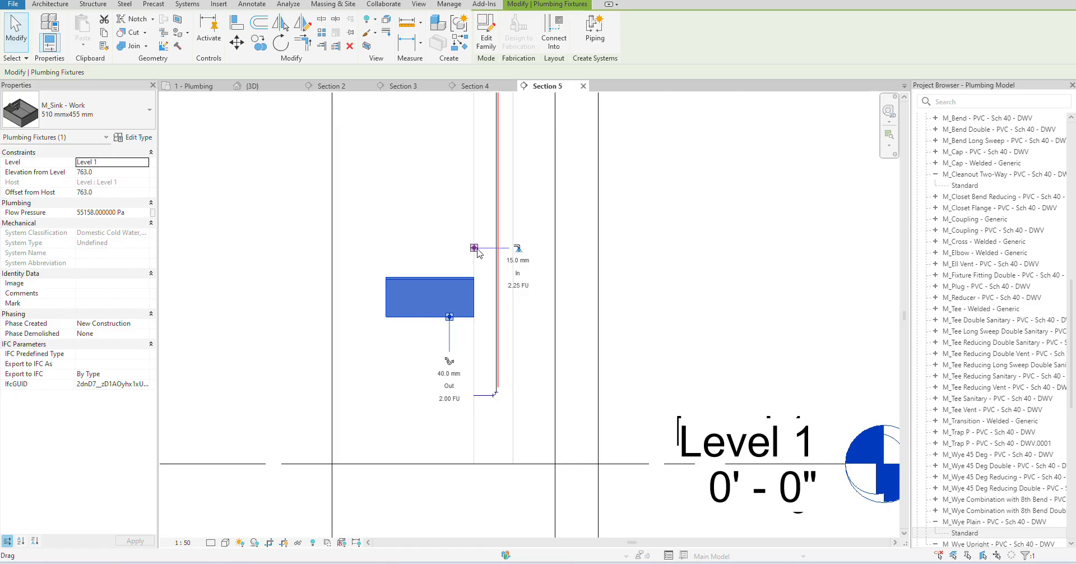
left_click(346, 195)
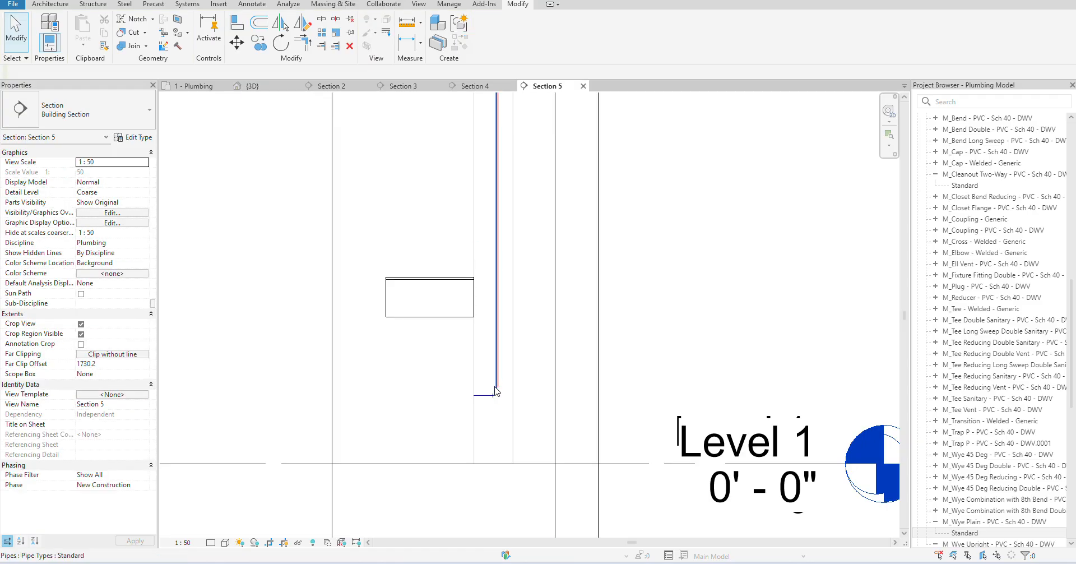
left_click_drag(548, 412, 546, 411)
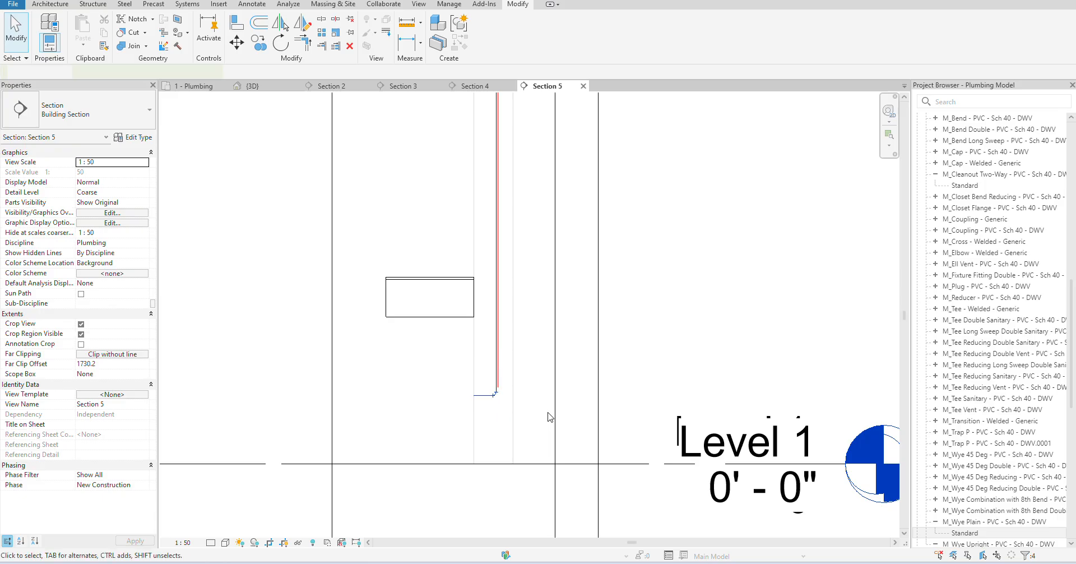
key("Delete")
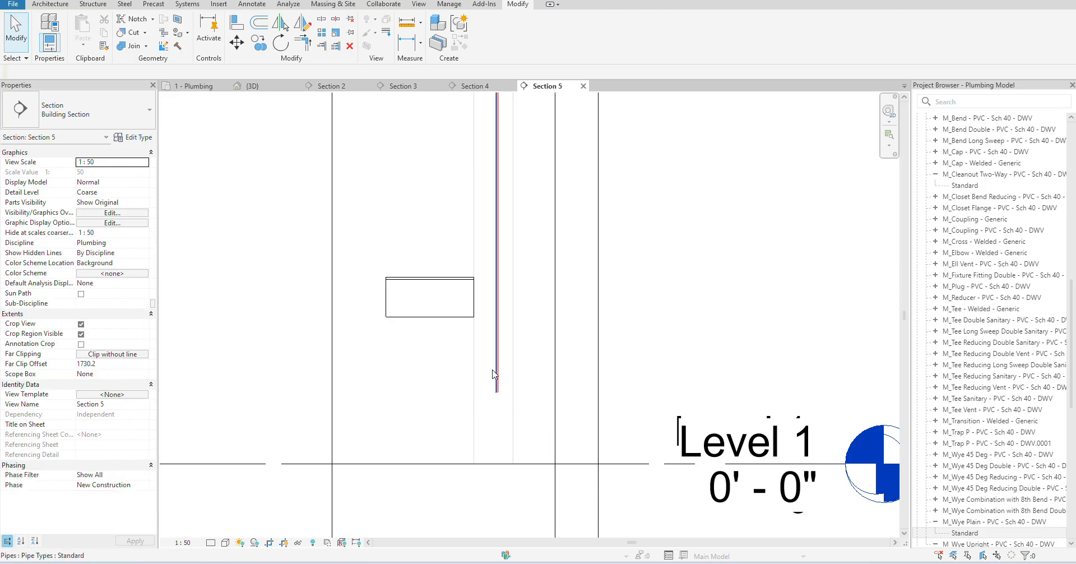
- In the plumbing floor plan, draw a short cold water pipe straight out from the third sink's cold water connector
left_click(468, 295)
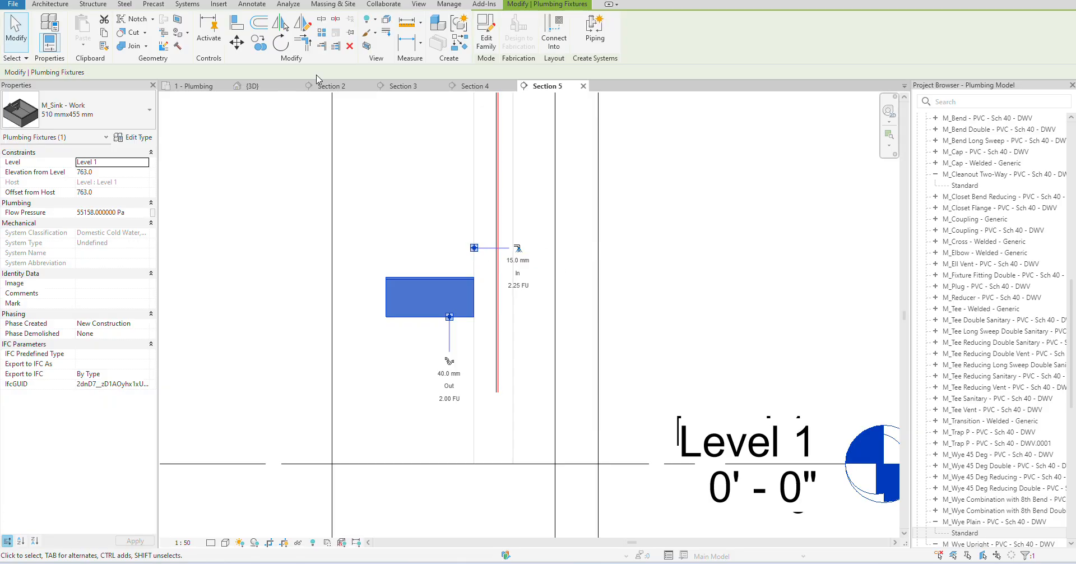
left_click(203, 88)
scroll(504, 280, "up", 3)
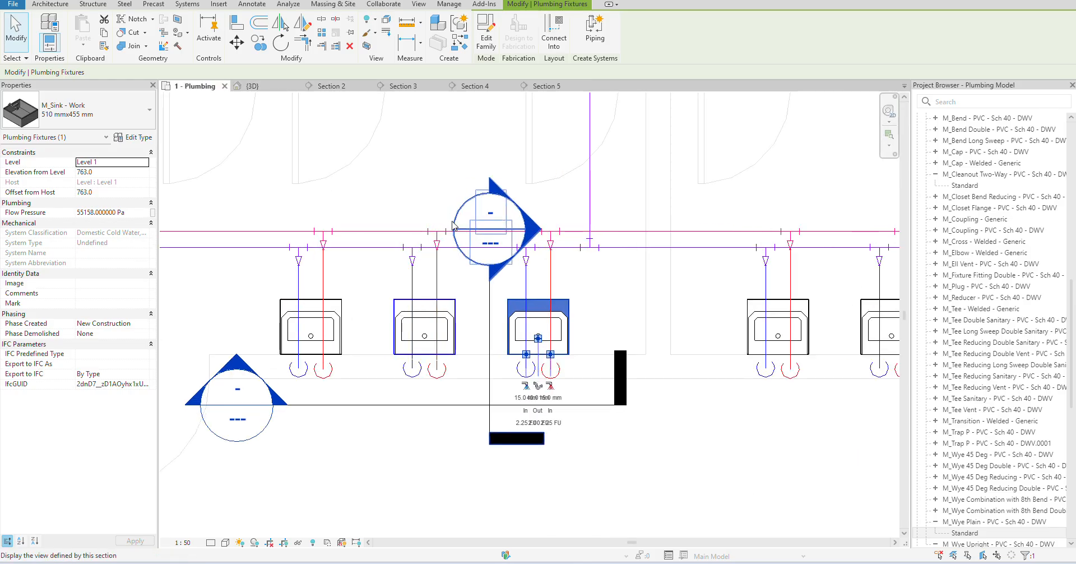
left_click(573, 385)
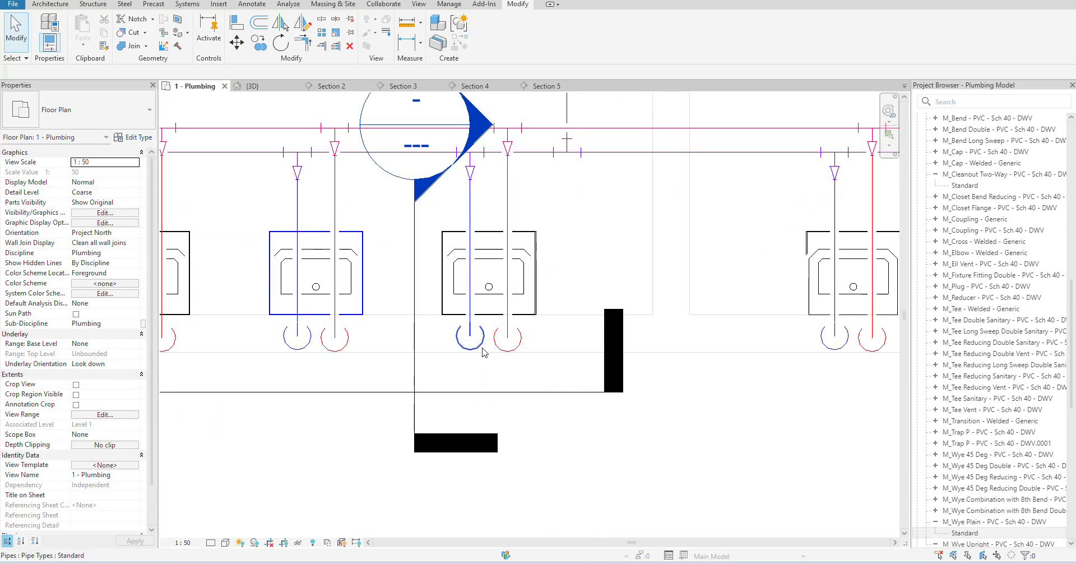
left_click(473, 326)
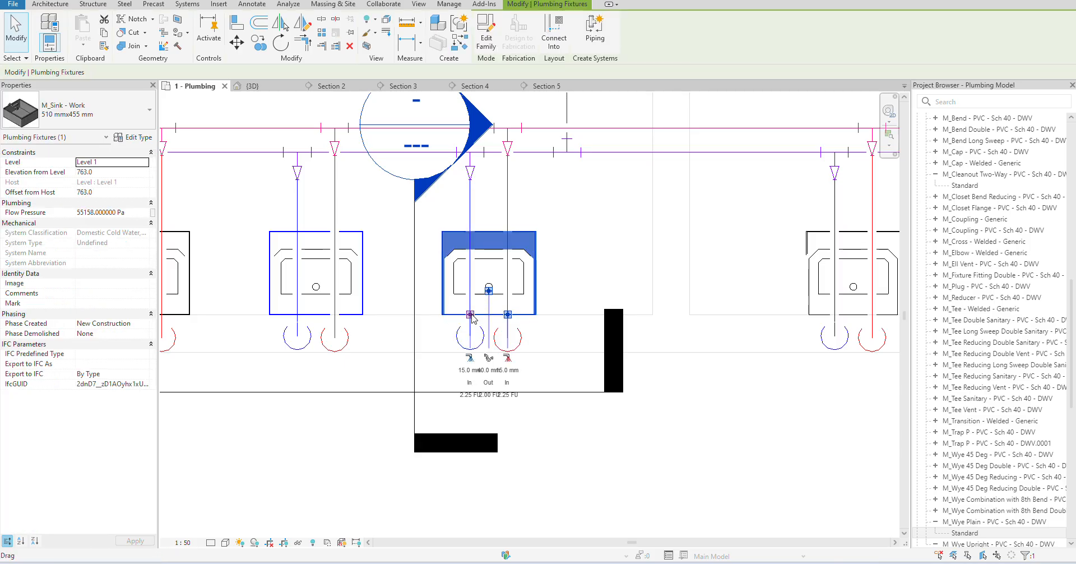
right_click(473, 319)
left_click(506, 230)
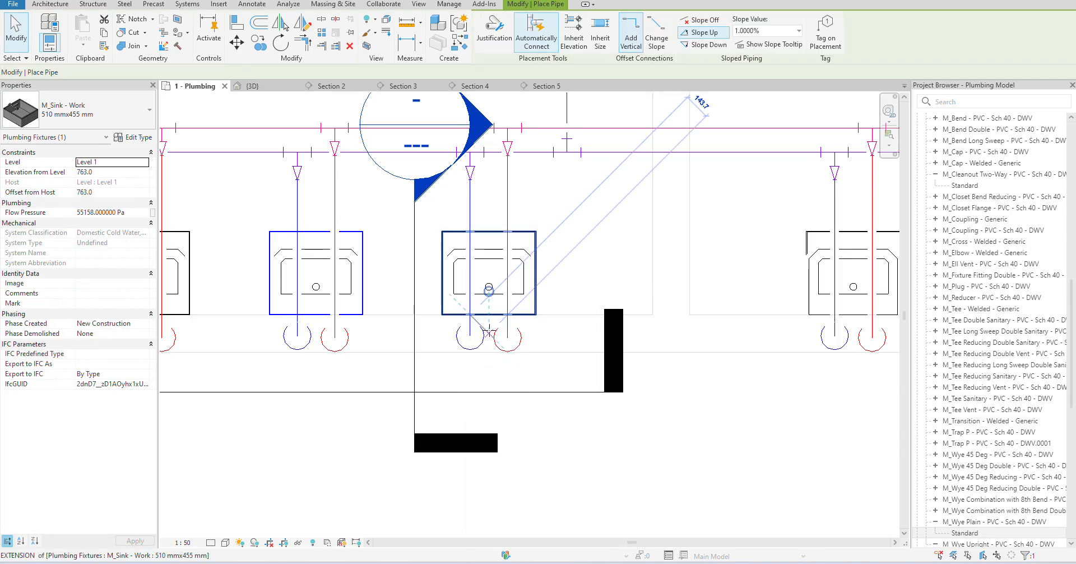
left_click(471, 354)
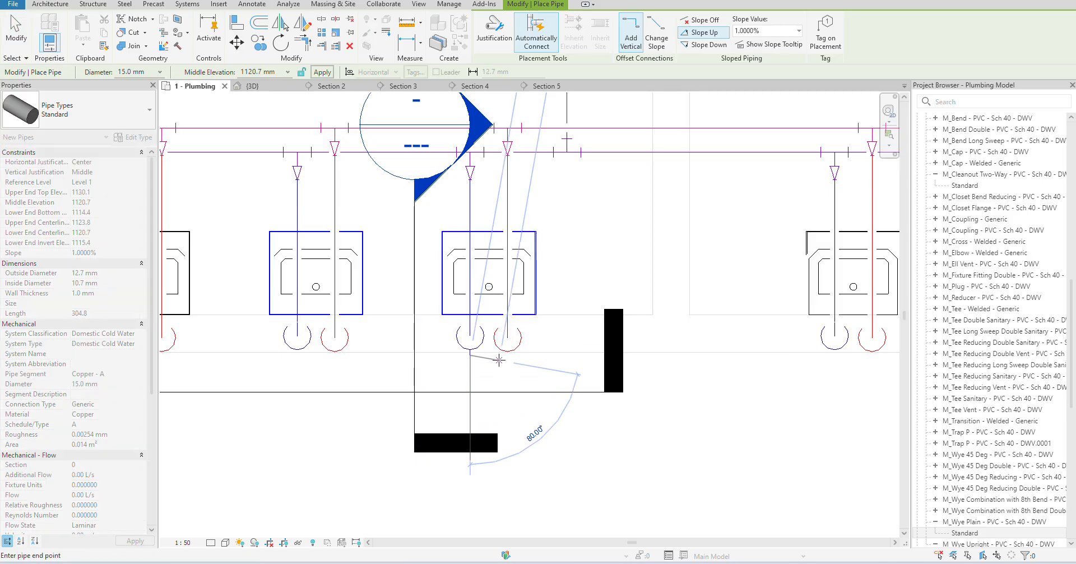
key("Escape")
key("Escape")
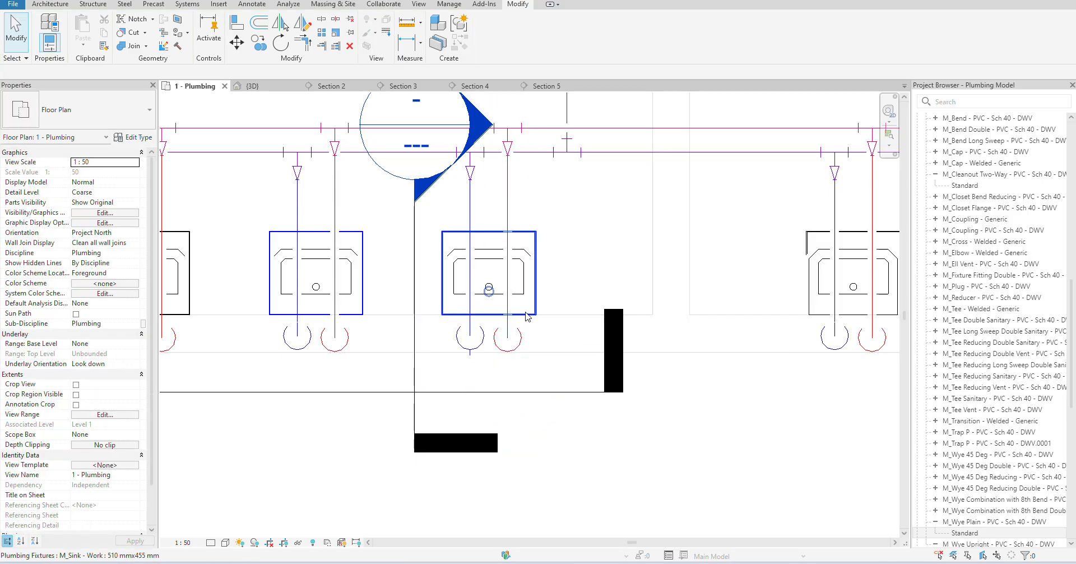
- Draw a hot water pipe about 340 mm long straight out from the third sink's hot water connector
left_click(521, 319)
right_click(516, 321)
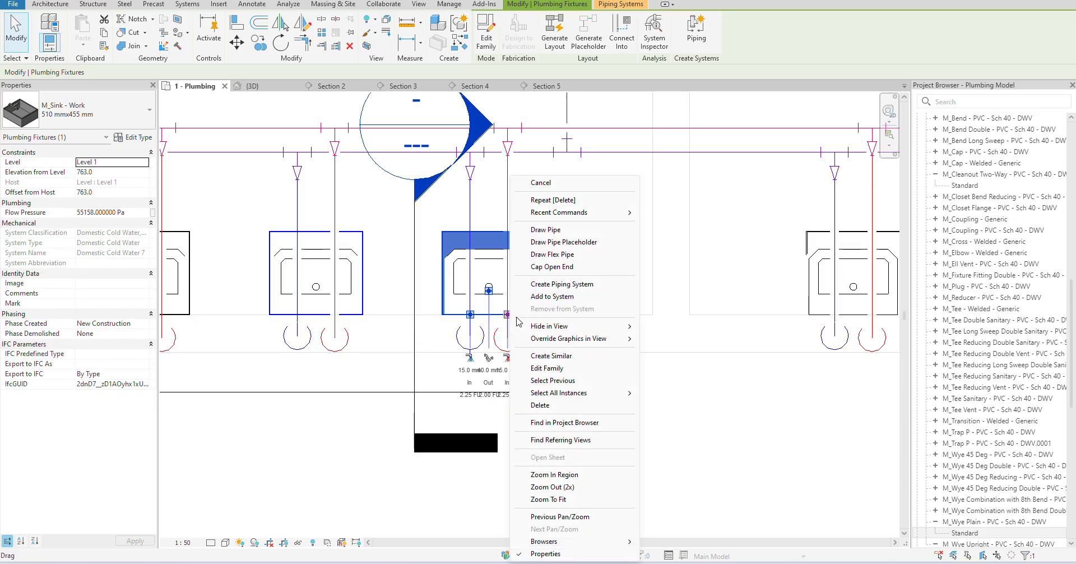
left_click(552, 229)
key("Escape")
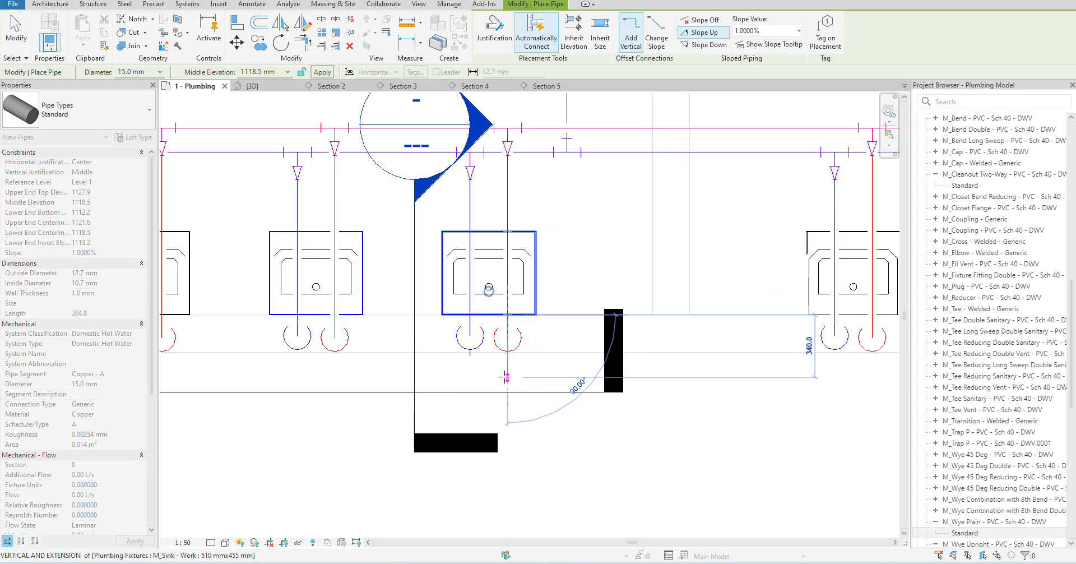
key("Escape")
- Open the view of the section beside the third sink and delete the fitting where the new pipes cross the cold water riser
left_click(413, 224)
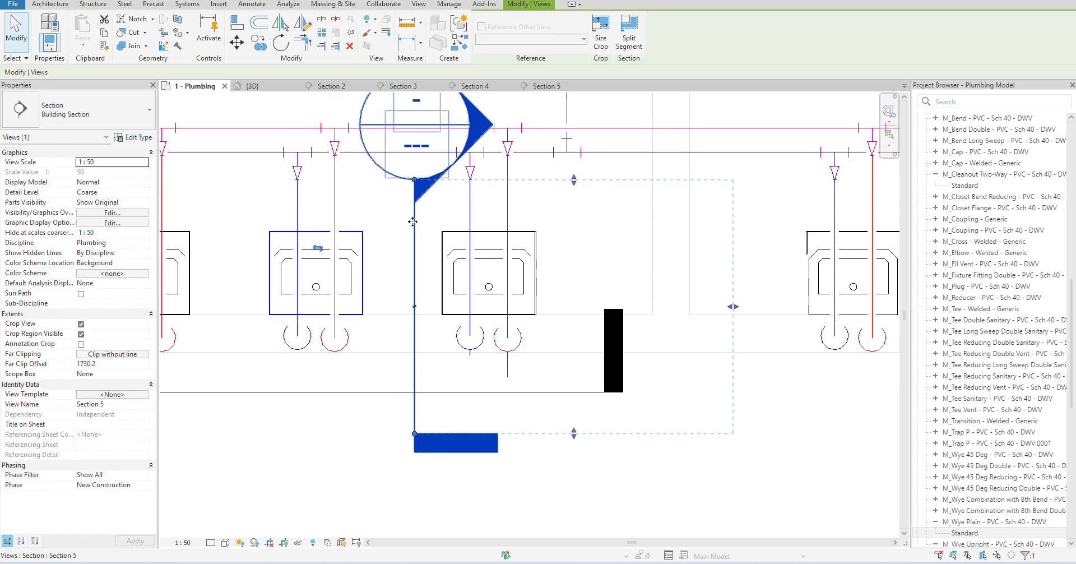
right_click(412, 222)
left_click(451, 288)
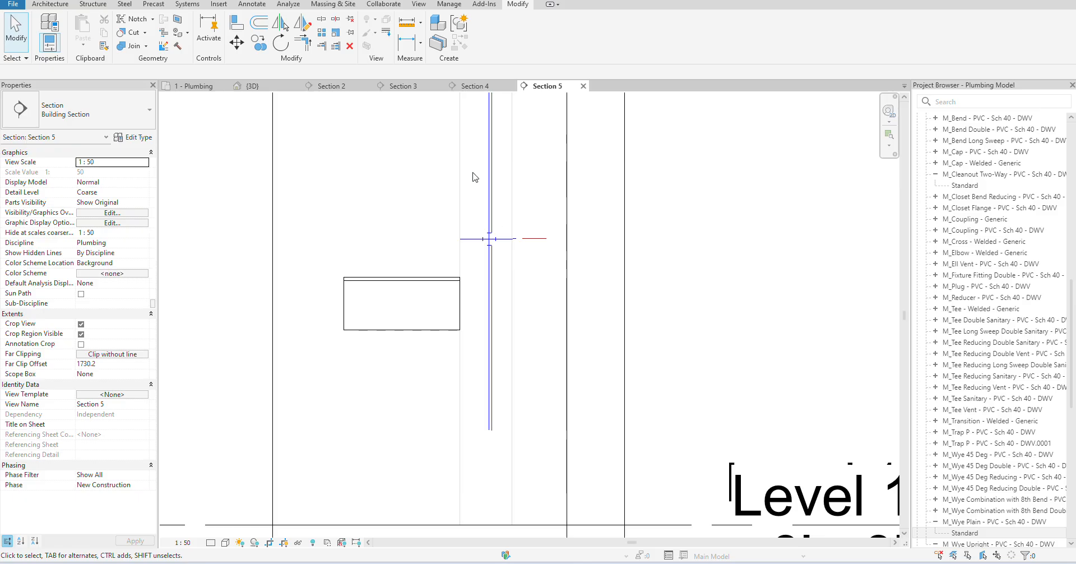
left_click_drag(468, 171, 528, 433)
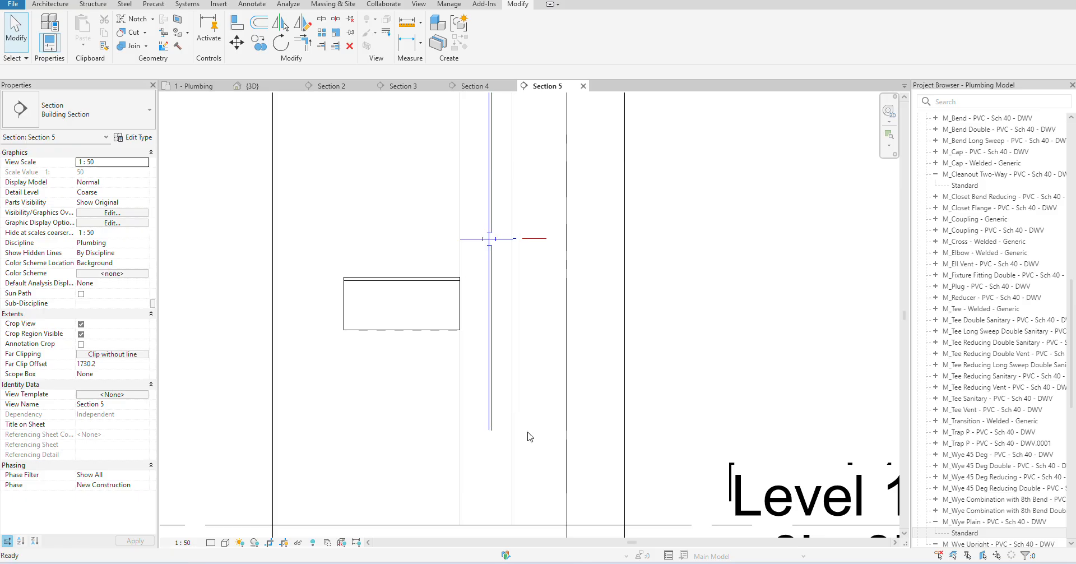
left_click_drag(475, 209, 537, 272)
key("Delete")
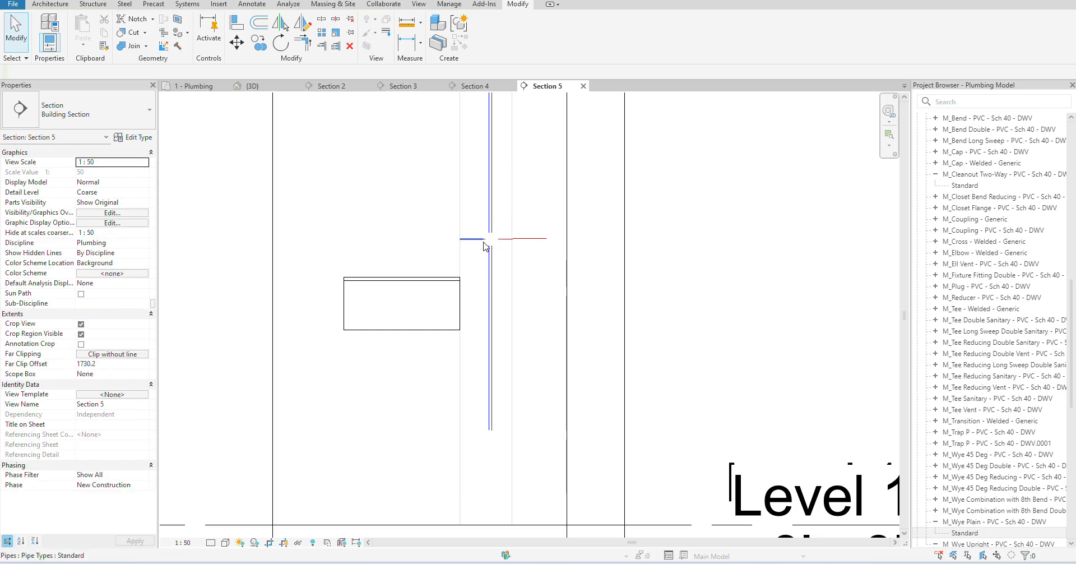
scroll(485, 247, "up", 3)
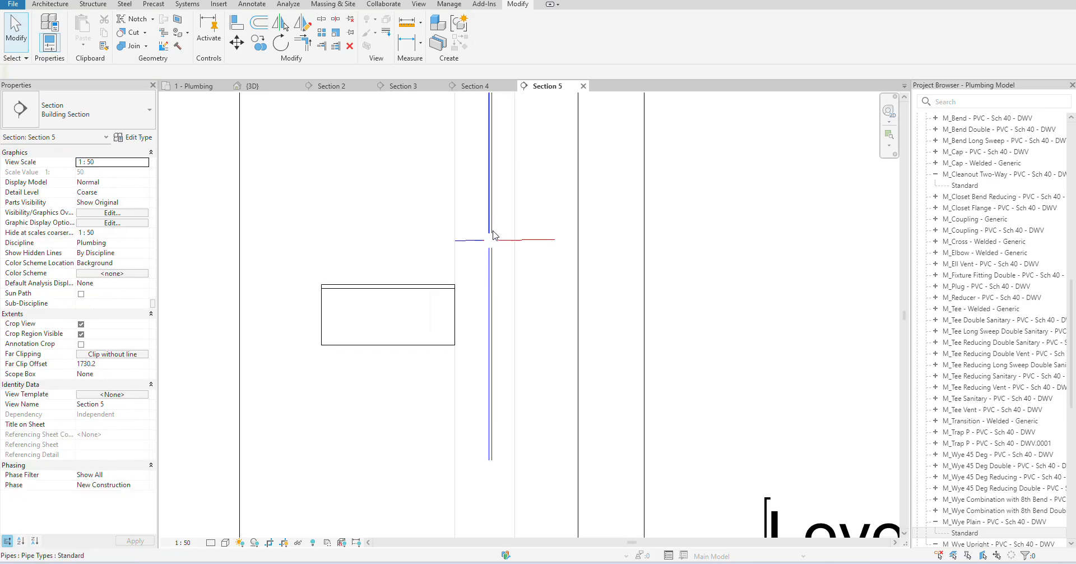
- In the floor plan, shorten the section's depth to about 406 mm so it excludes the hot water pipe, and return to its view
left_click(190, 86)
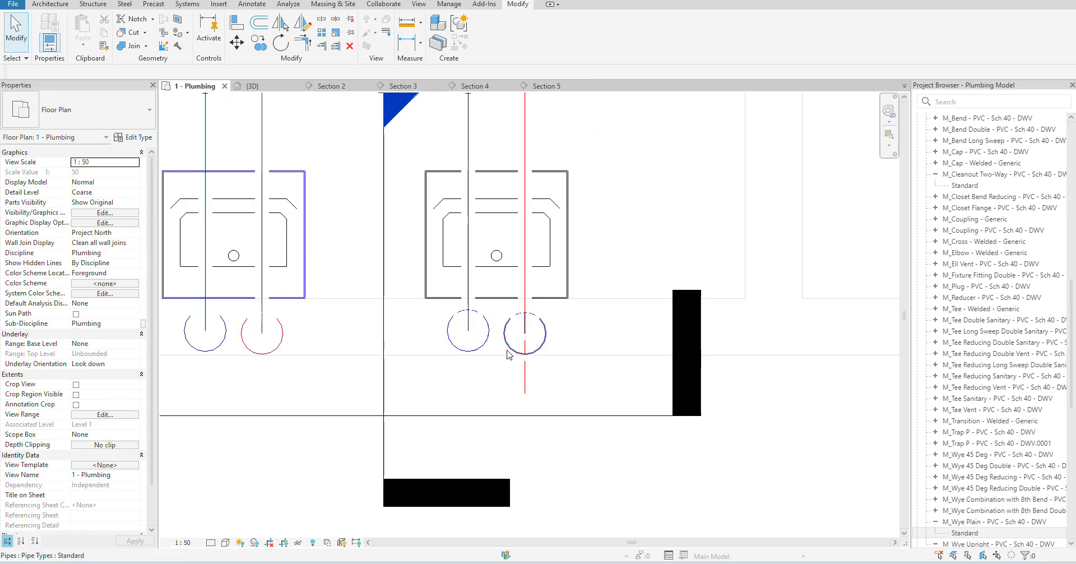
scroll(507, 349, "down", 2)
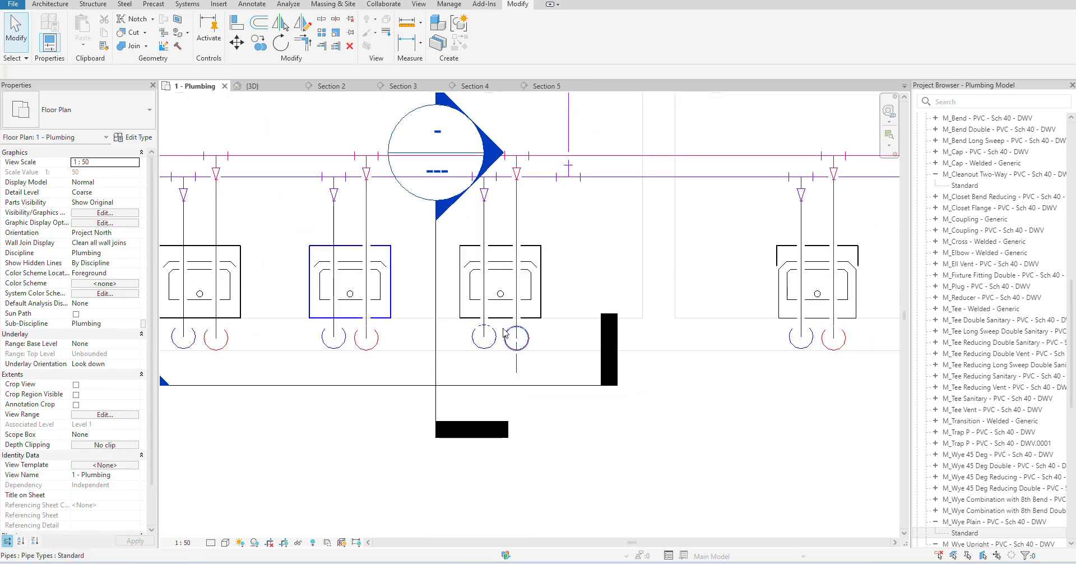
left_click(436, 292)
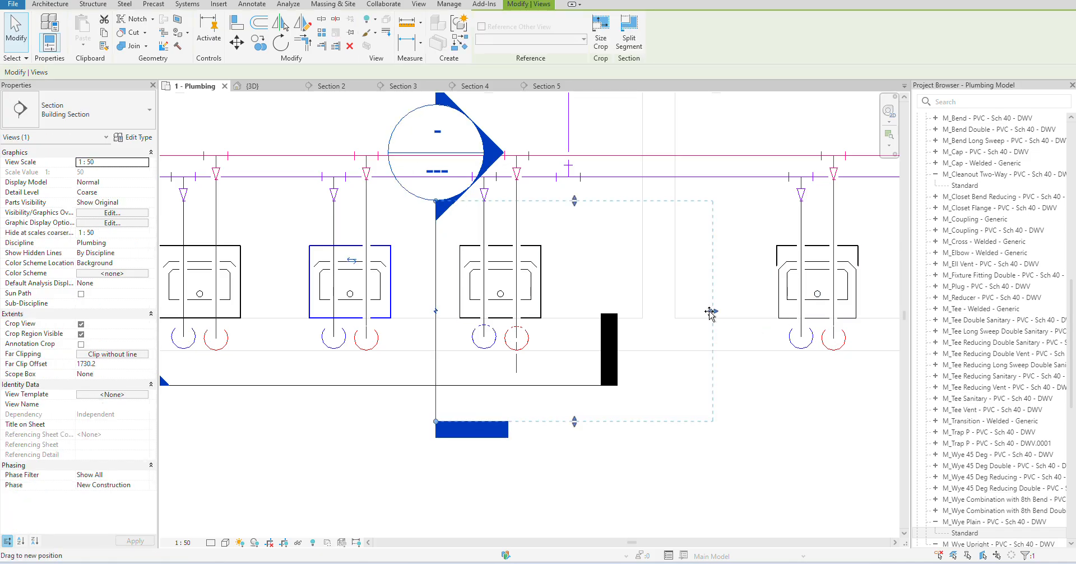
left_click_drag(710, 313, 497, 318)
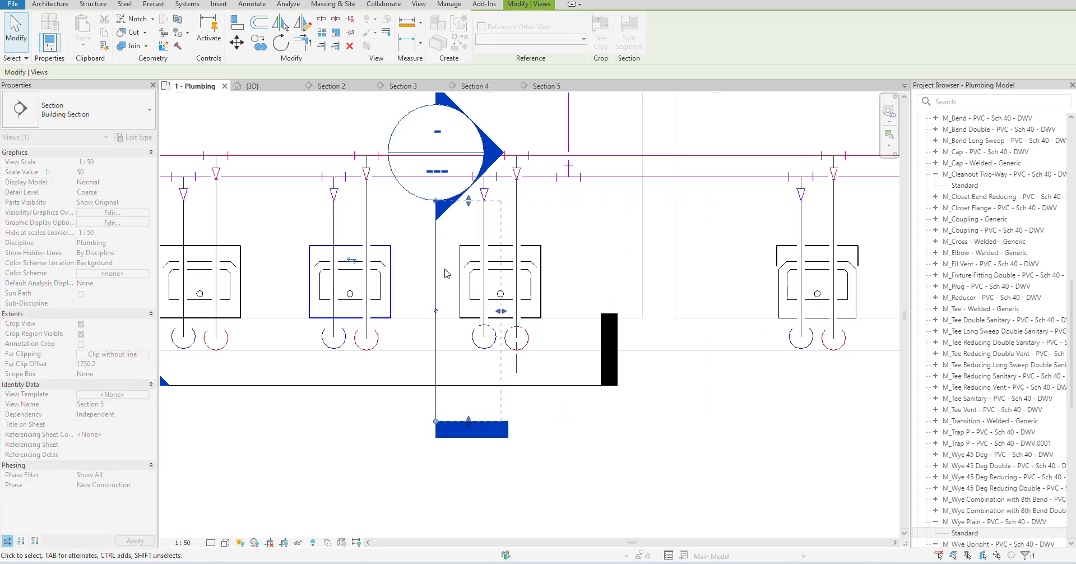
left_click(545, 86)
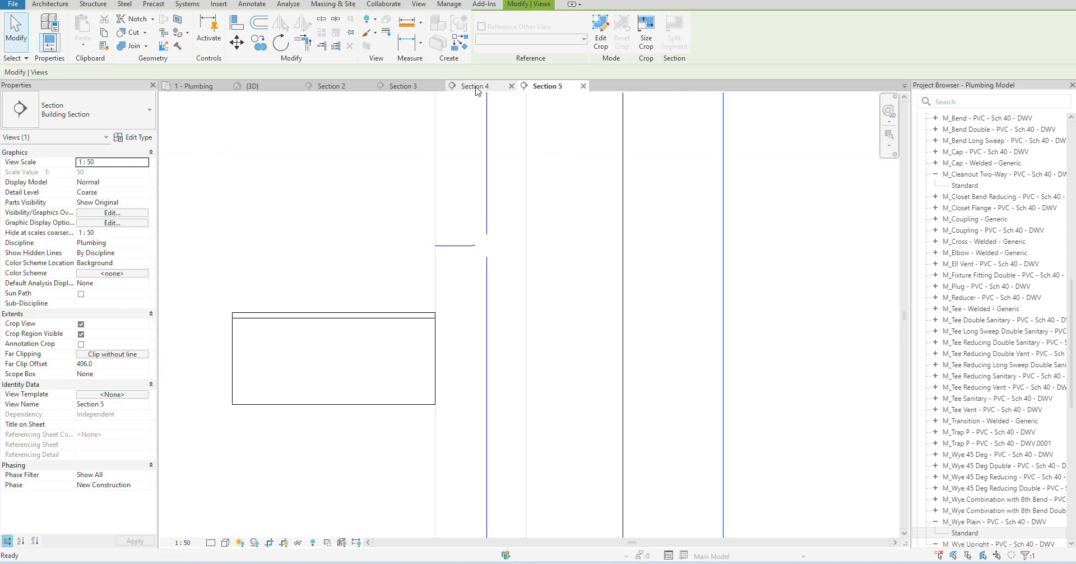
- Delete the cold water riser below the sink's pipe stub and trim the stub and the upper riser to a corner
left_click(487, 289)
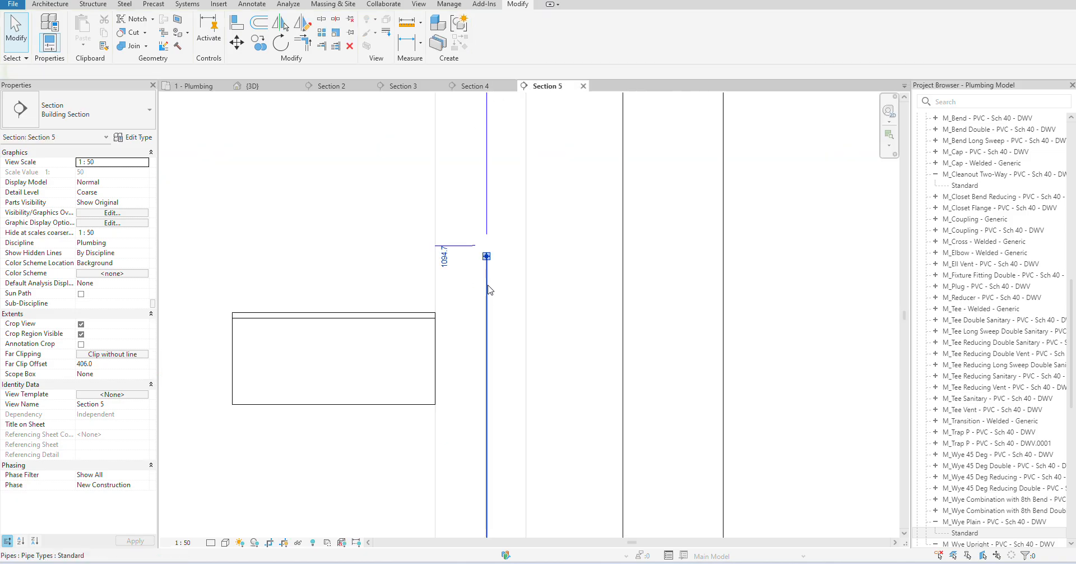
key("Escape")
key("t")
key("r")
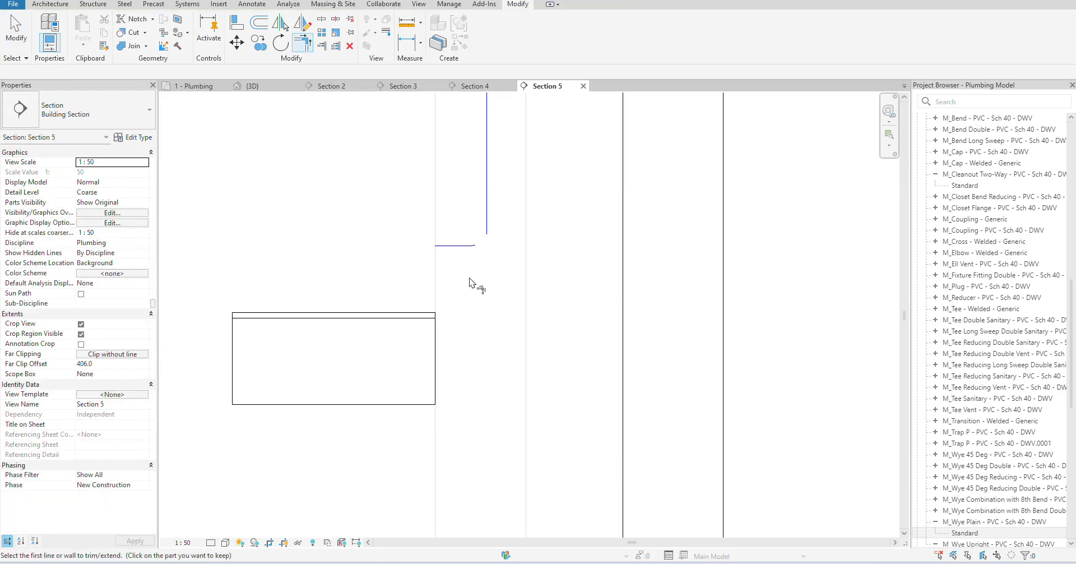
left_click(455, 246)
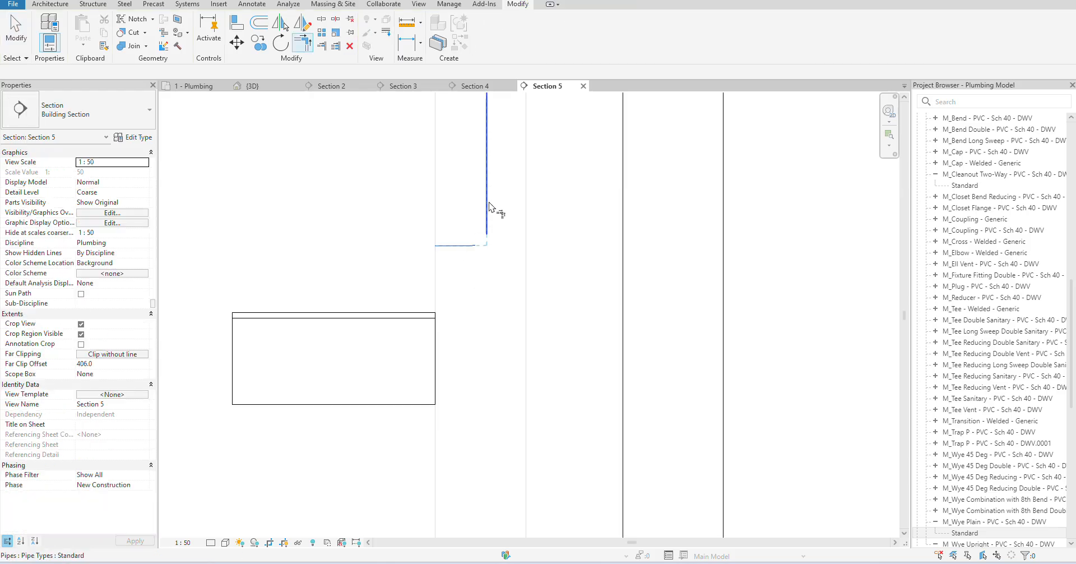
key("Escape")
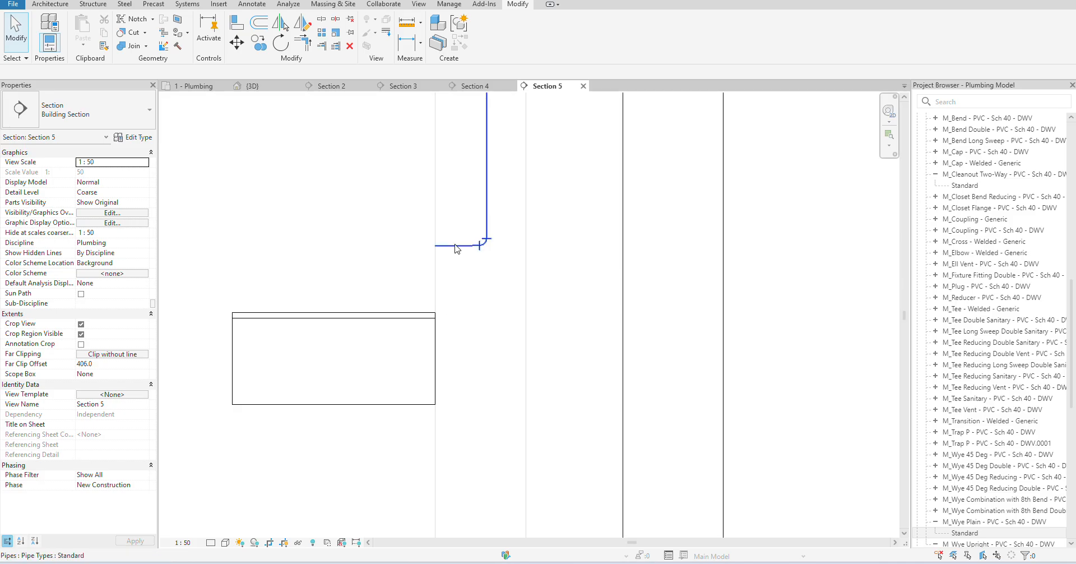
key("Tab")
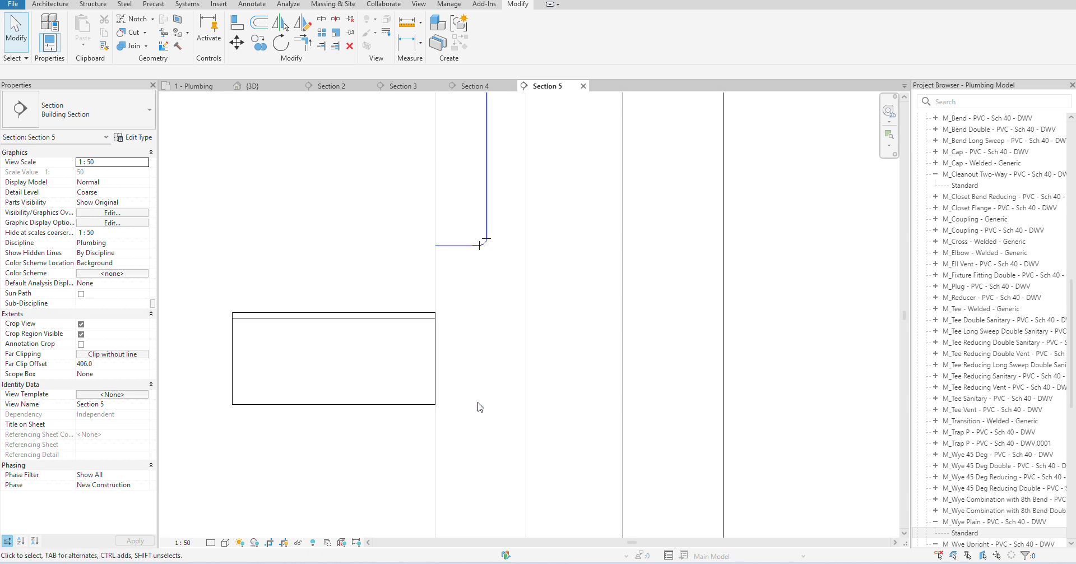
scroll(519, 360, "down", 2)
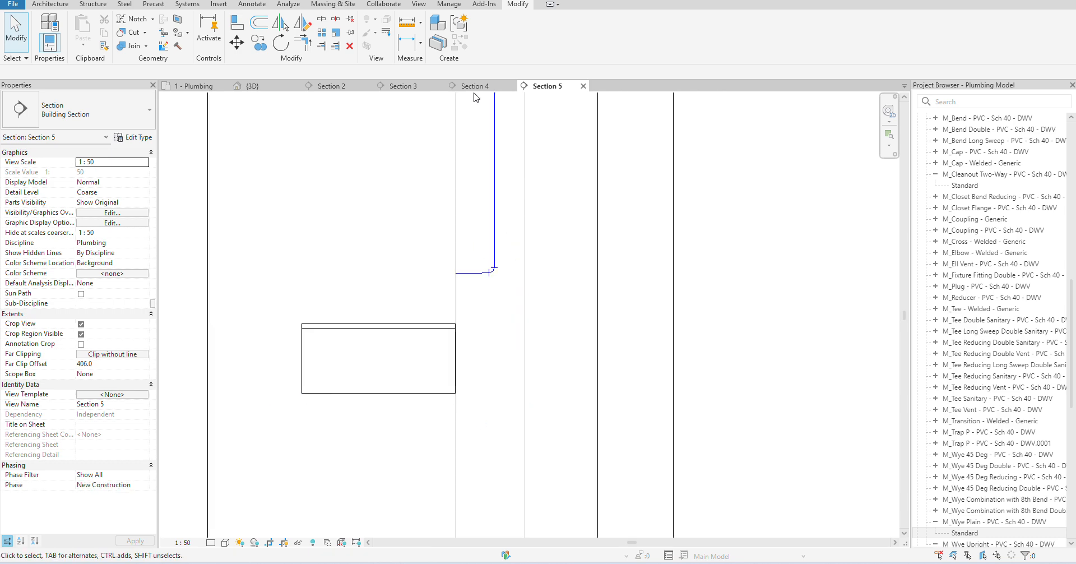
- Move the section line in the floor plan between the third sink's cold and hot water pipes and open its view
left_click(188, 88)
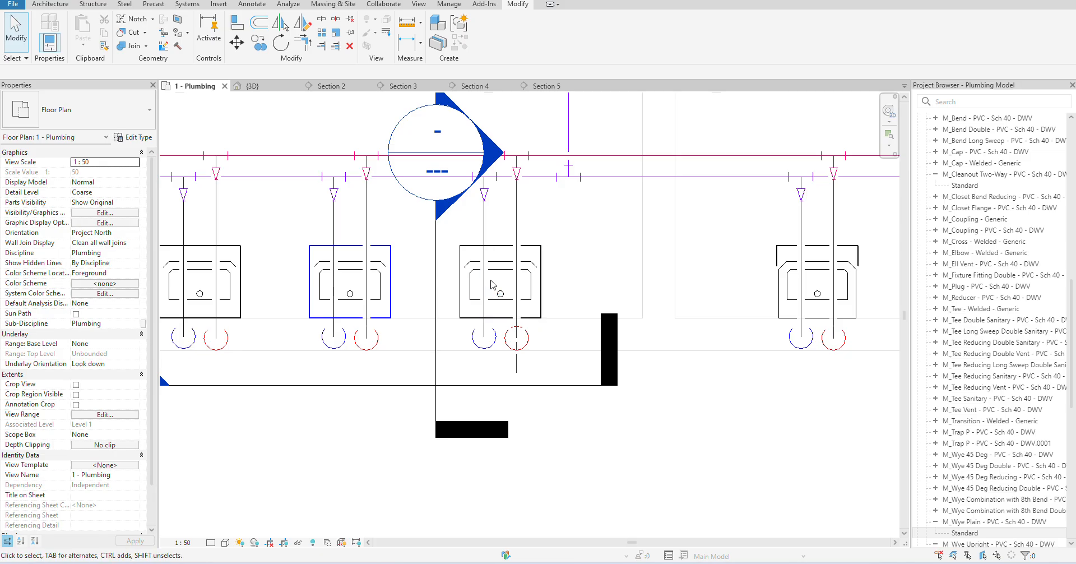
left_click(437, 279)
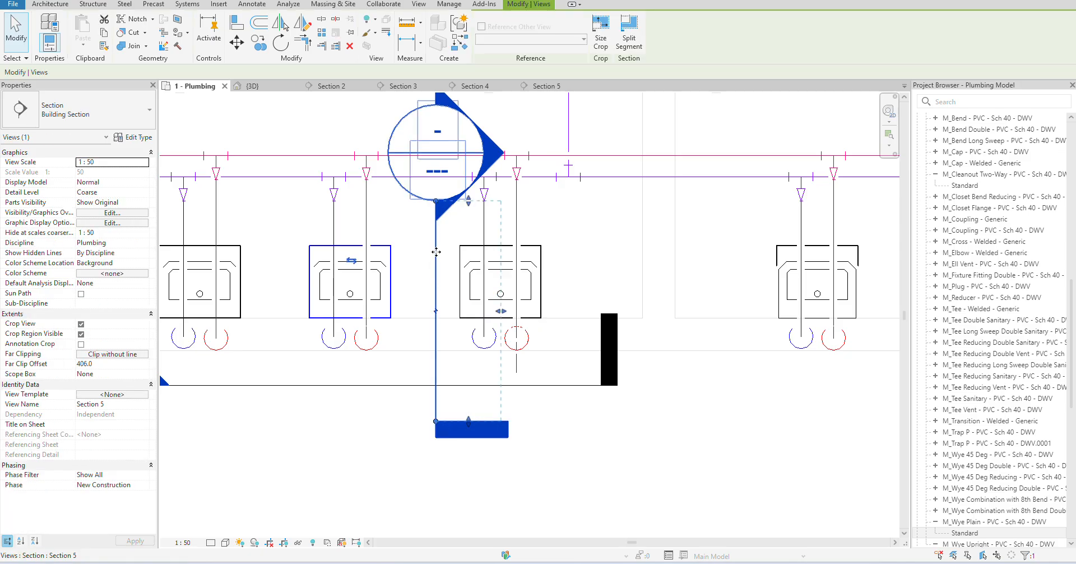
left_click_drag(436, 252, 502, 253)
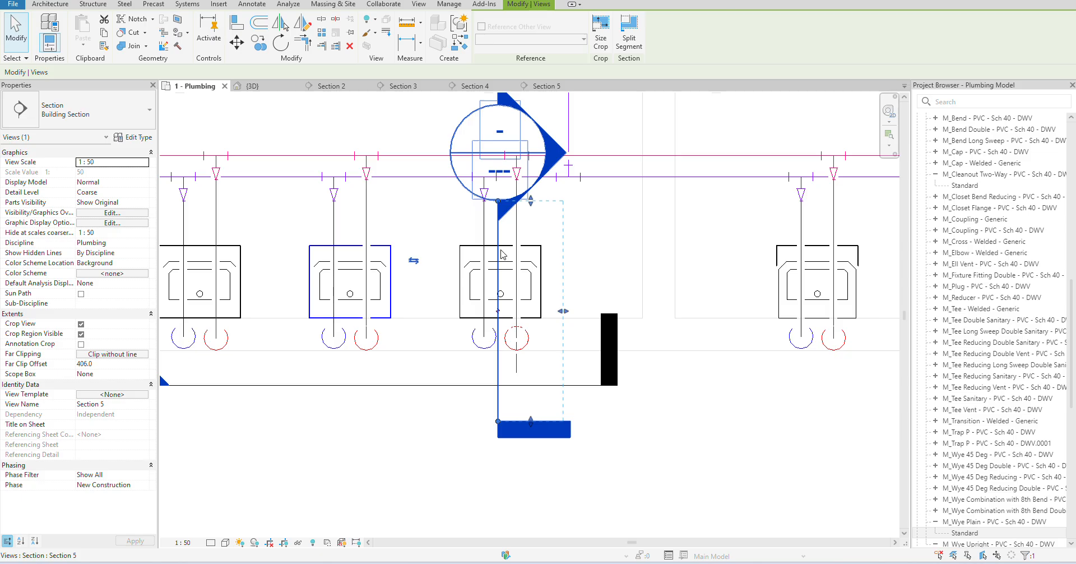
right_click(503, 253)
left_click(540, 290)
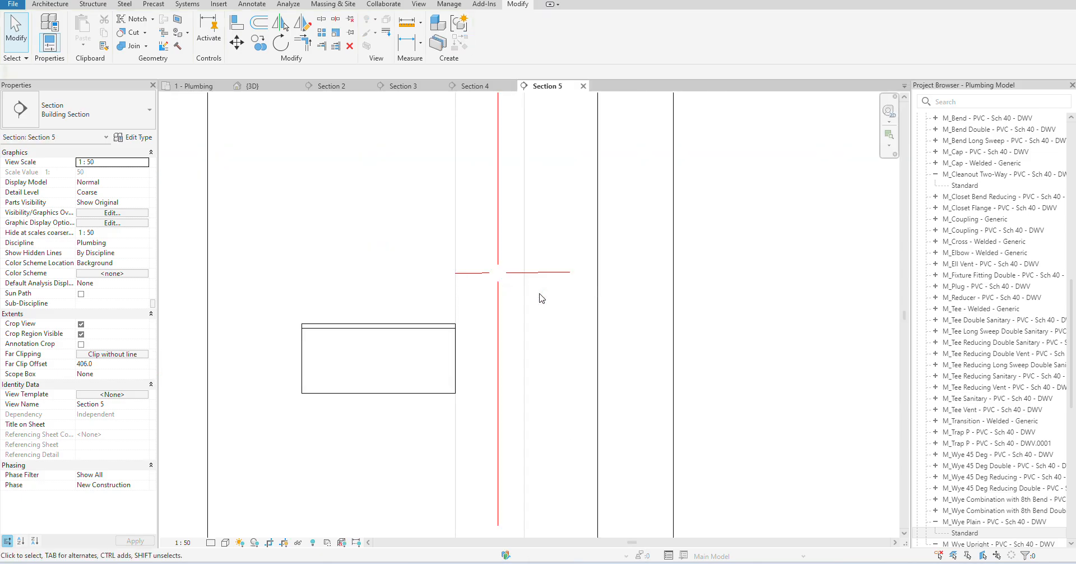
- Trim the sink's hot water stub and upper riser to a corner, deleting the riser below and the leftover pipe beyond it
left_click(498, 341)
key("Delete")
key("t")
key("r")
left_click(472, 274)
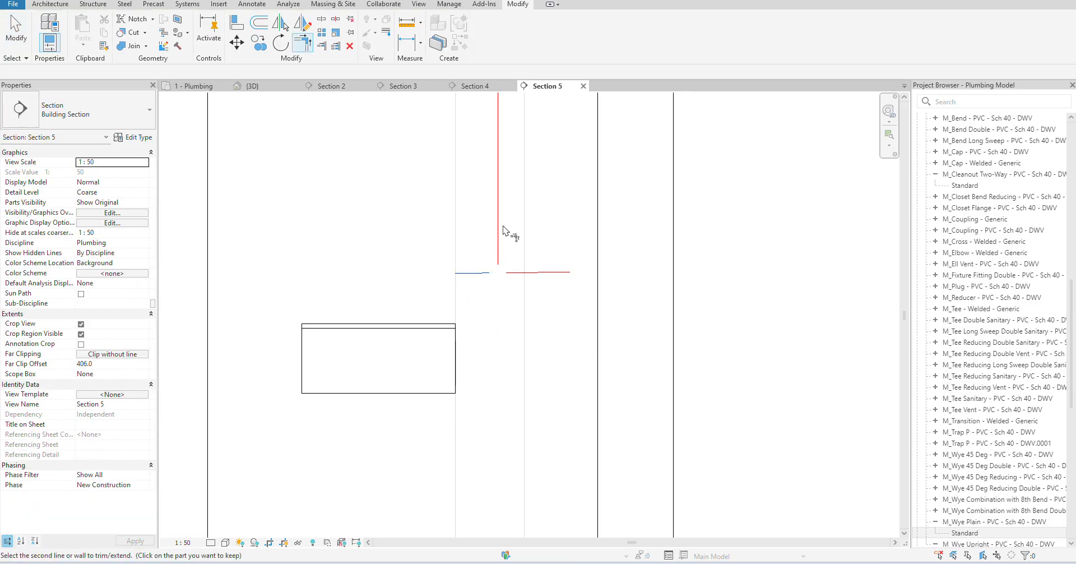
left_click(498, 233)
key("Escape")
left_click(559, 273)
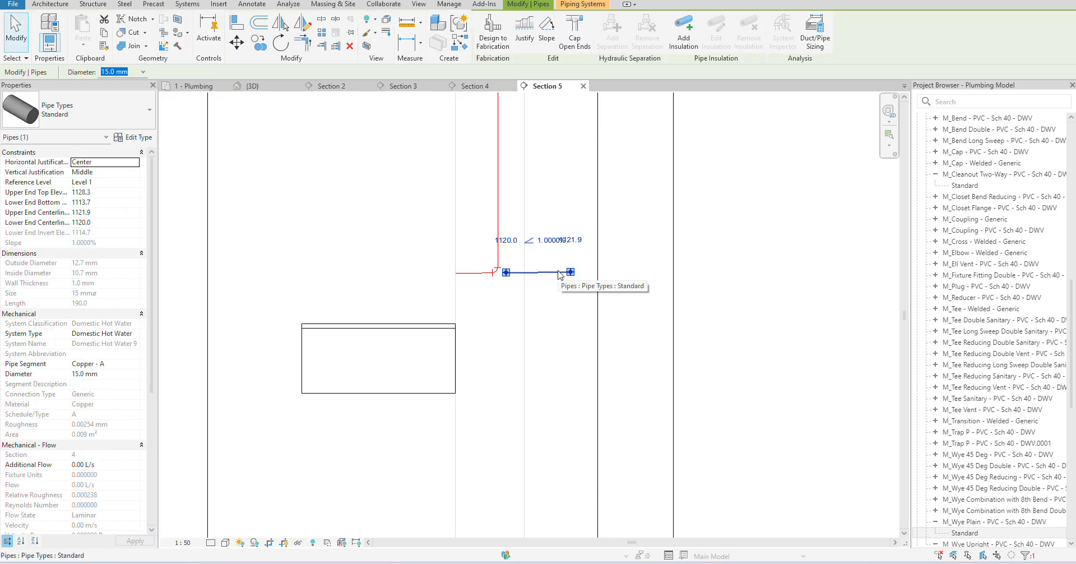
key("Delete")
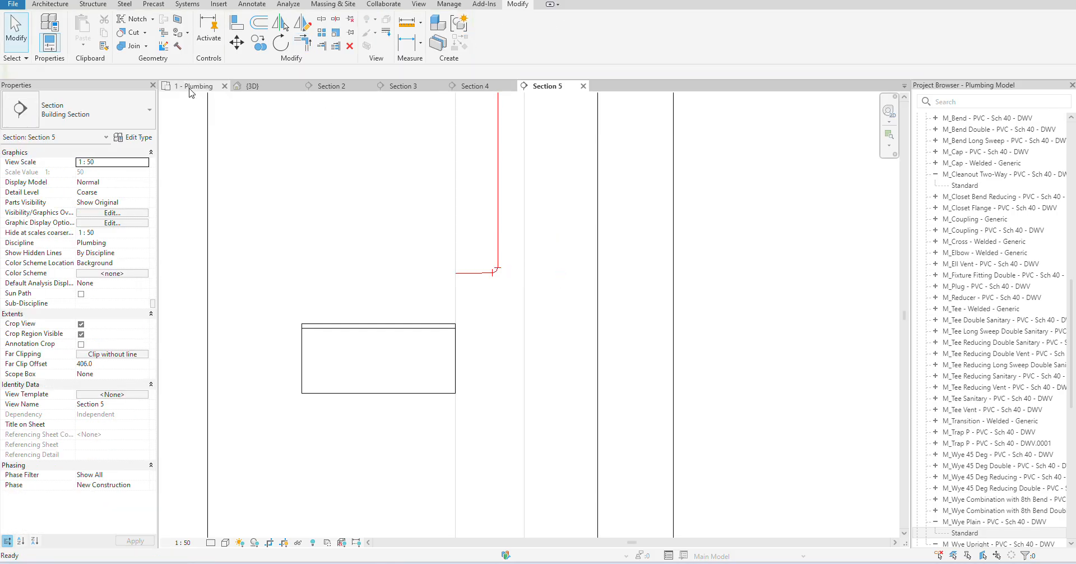
- Select the third sink's whole connected piping network in the floor plan and show it in the 3D view
left_click(192, 86)
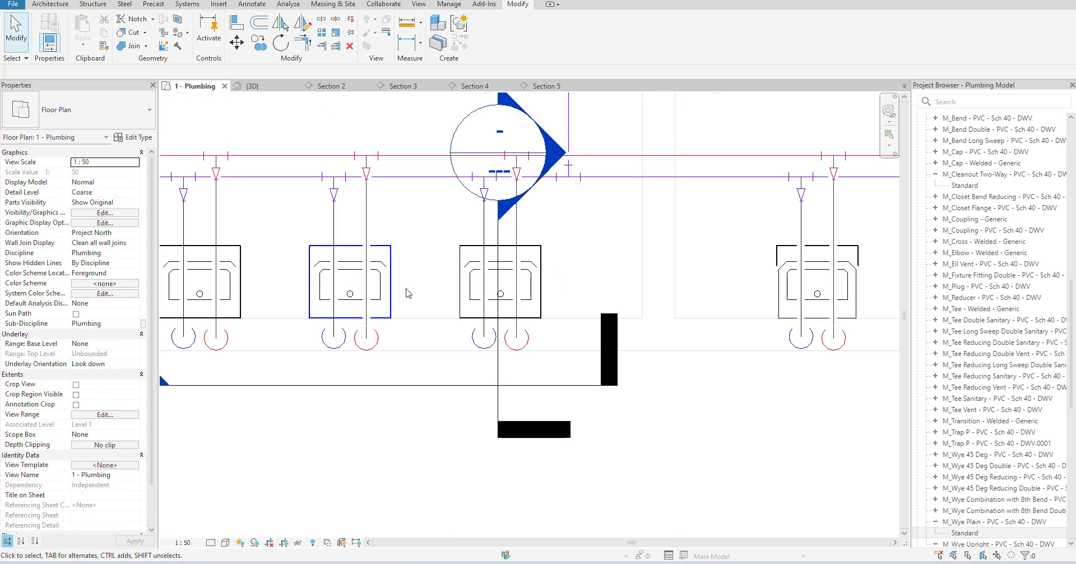
key("Tab")
left_click(543, 288)
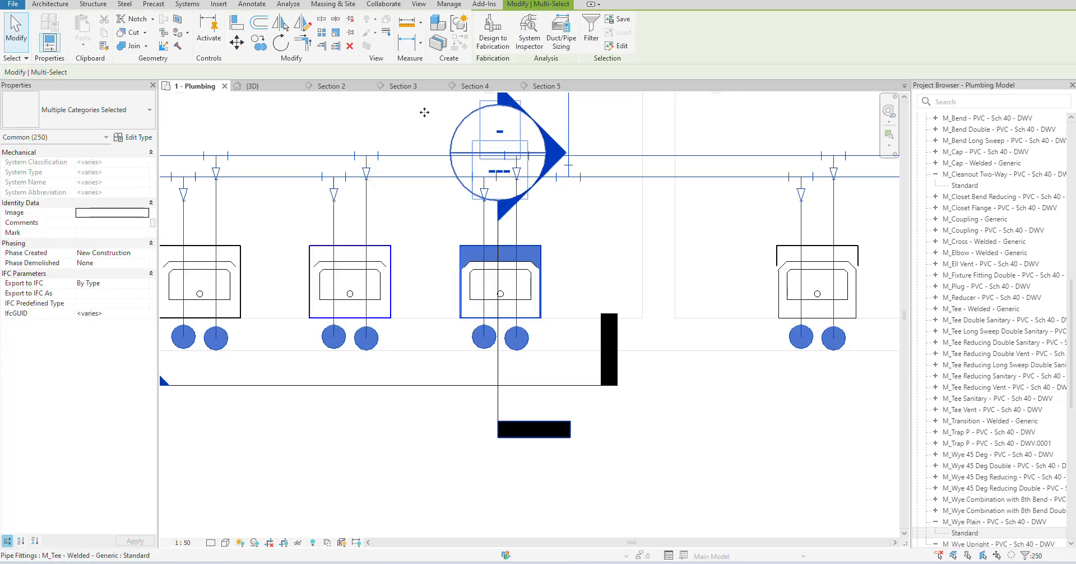
left_click(367, 46)
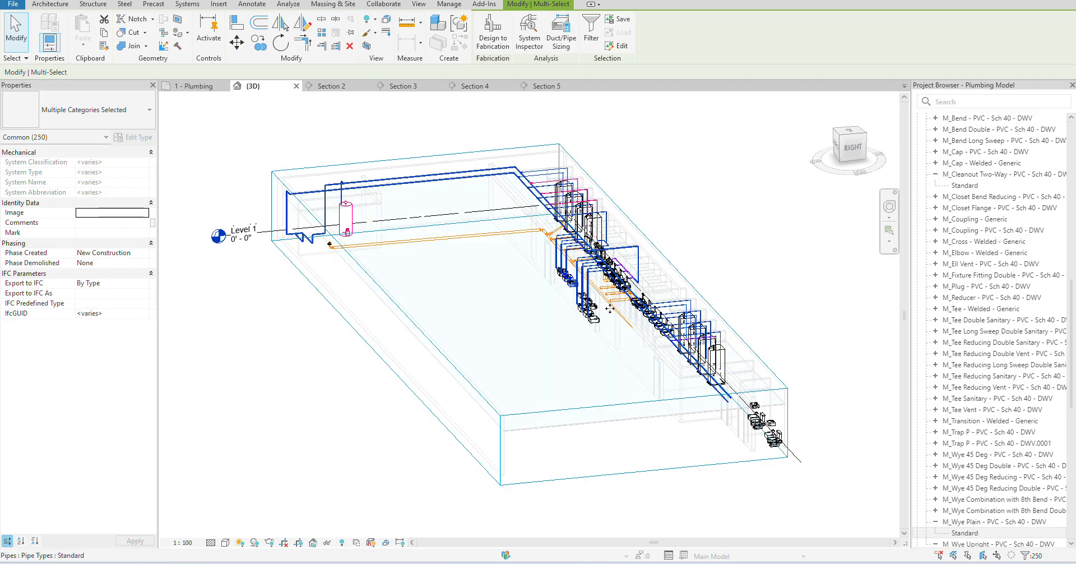
- Examine the highlighted supply pipes where they meet the two rows of sinks from several angles in the 3D view
scroll(443, 370, "up", 5)
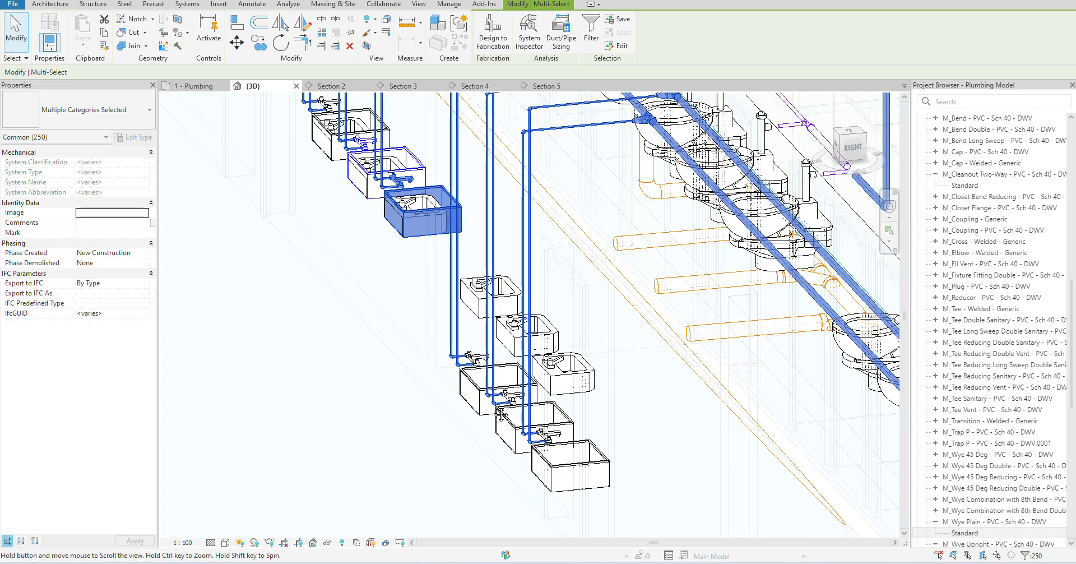
scroll(447, 409, "up", 3)
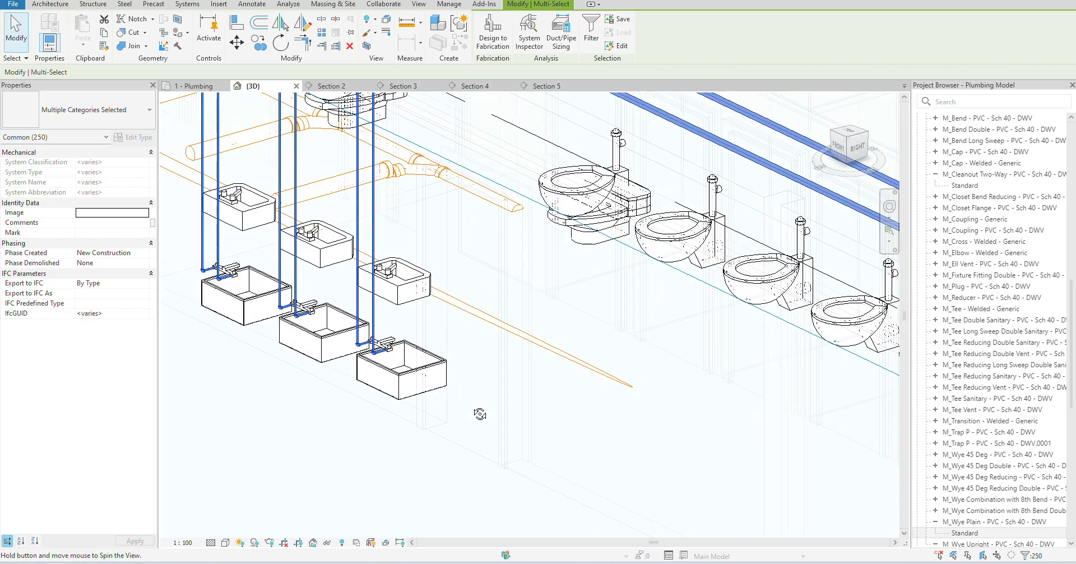
middle_click_drag(356, 413, 475, 419)
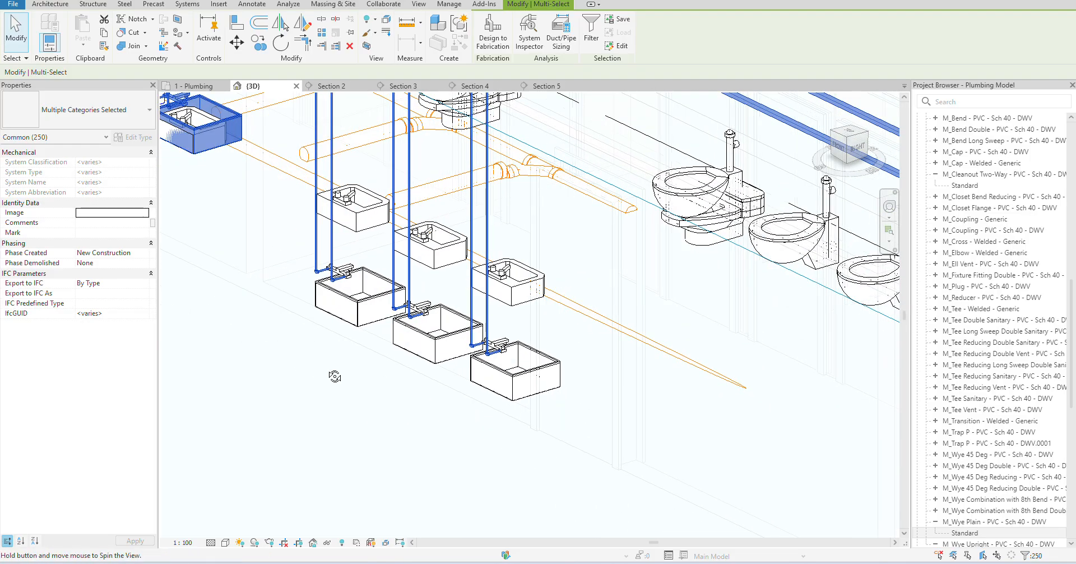
middle_click_drag(335, 376, 379, 385, "shift")
scroll(339, 332, "down", 3)
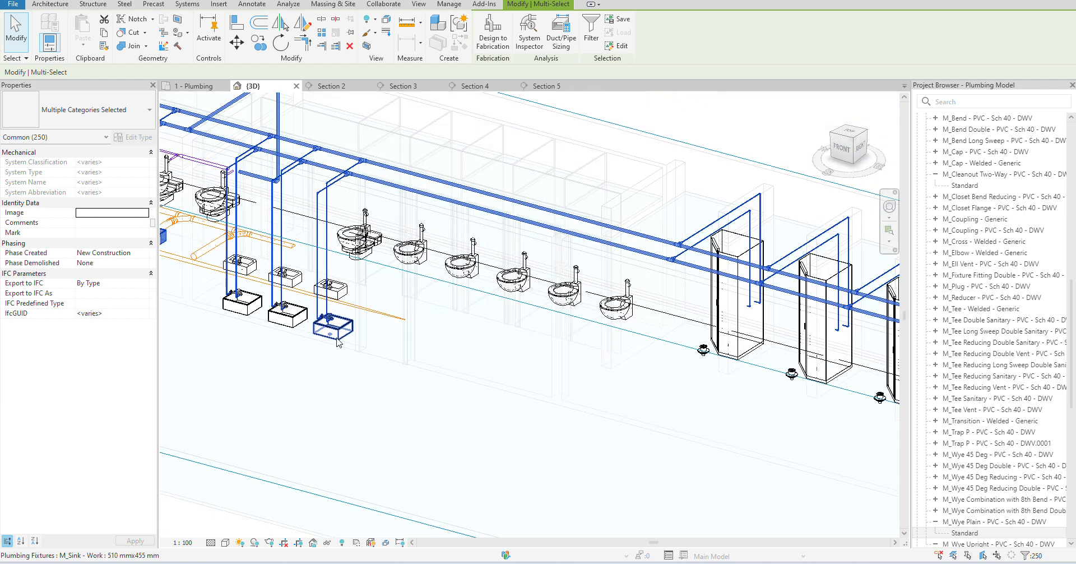
middle_click_drag(466, 392, 891, 440)
scroll(542, 268, "up", 2)
scroll(543, 268, "down", 2)
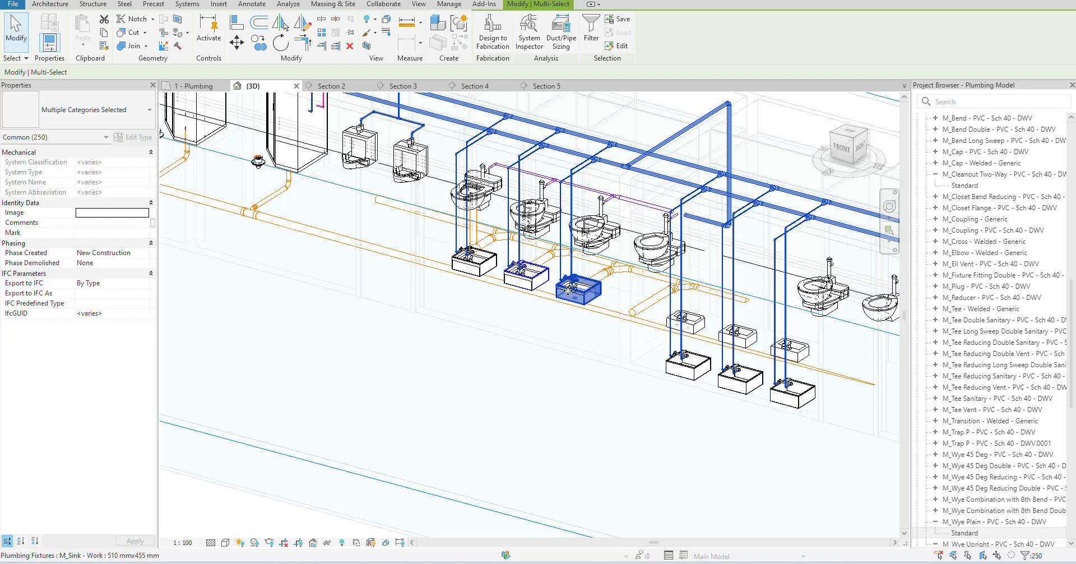
scroll(546, 249, "up", 3)
scroll(547, 251, "up", 2)
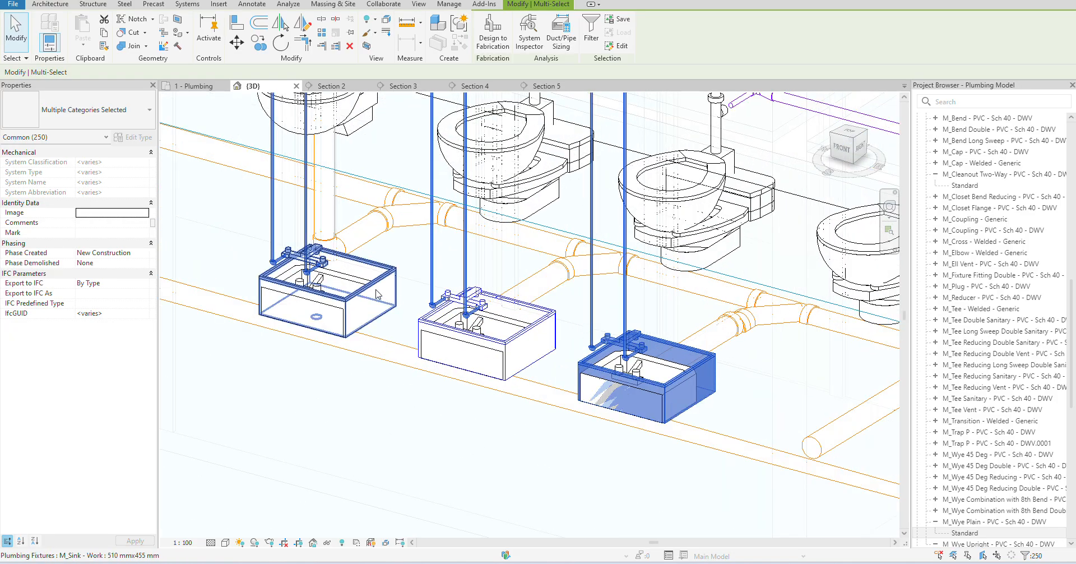
- Select the third work sink and inspect its pipe connectors in the 3D view and in the Section 4 view
left_click(658, 383)
middle_click_drag(733, 375, 476, 314, "shift")
middle_click_drag(742, 411, 468, 304)
scroll(468, 305, "up", 2)
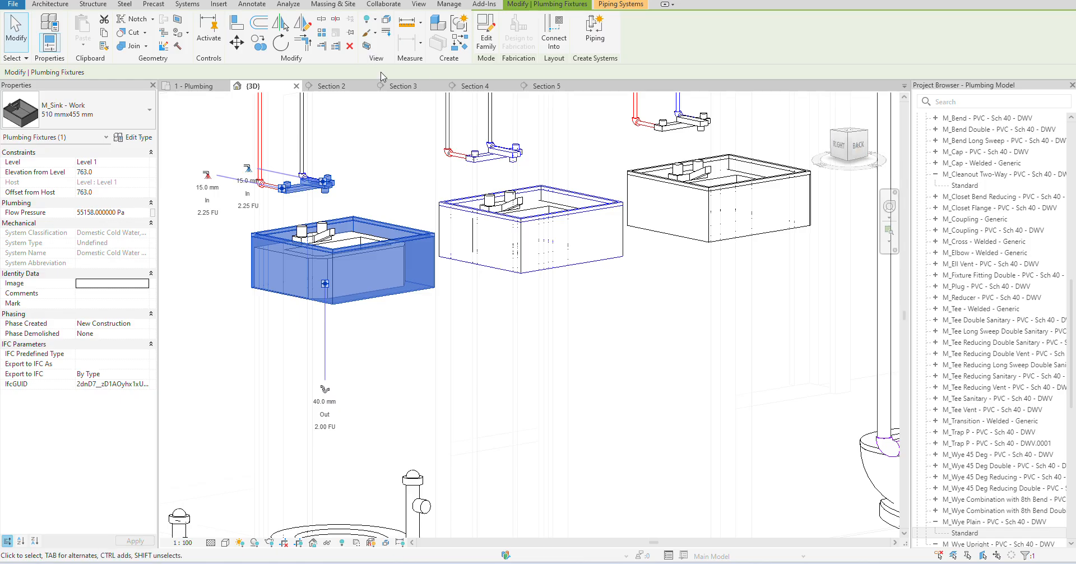
left_click(465, 86)
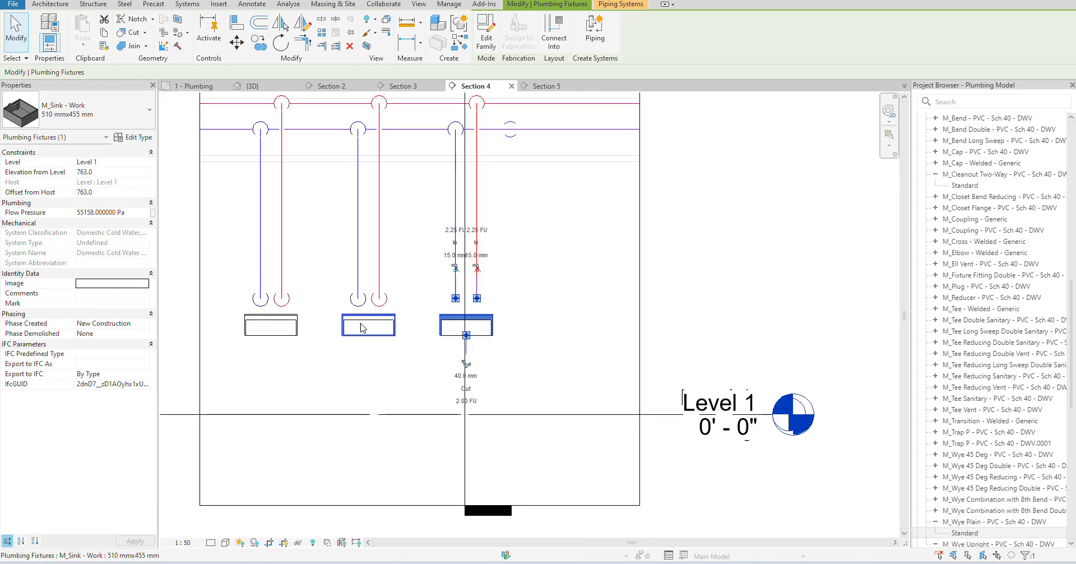
left_click(365, 361)
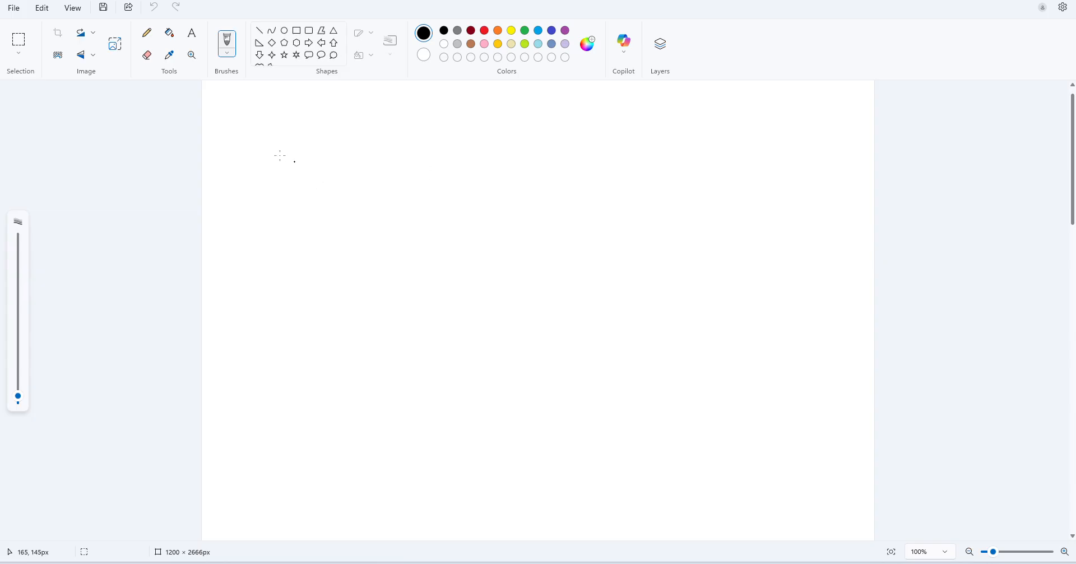
- Switch to Paint and draw three short, roughly horizontal lines in a row near the canvas top to represent the sinks
left_click_drag(272, 157, 349, 157)
left_click_drag(457, 154, 561, 145)
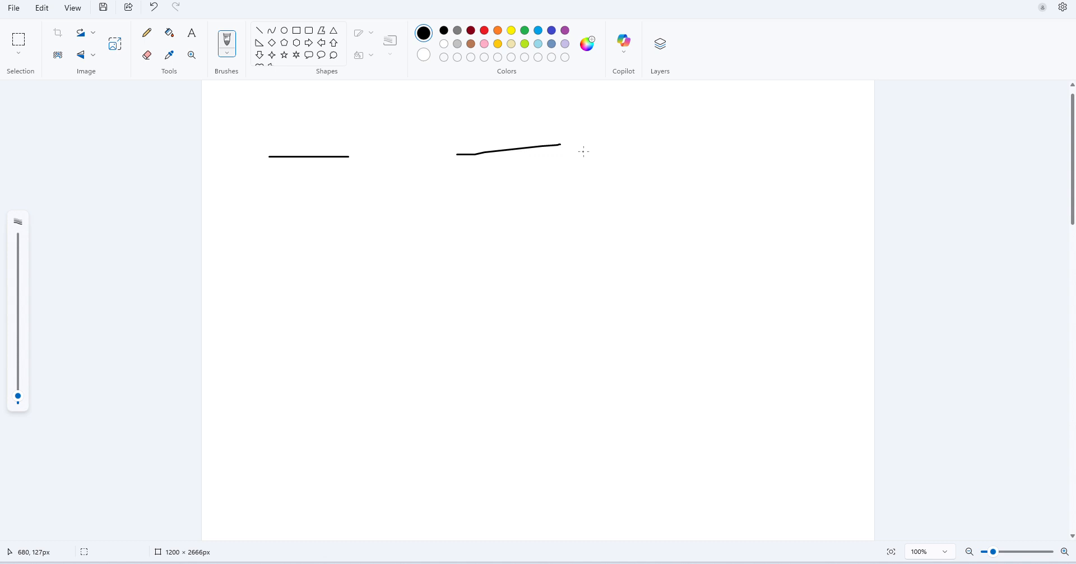
key("ctrl+z")
left_click_drag(457, 156, 528, 152)
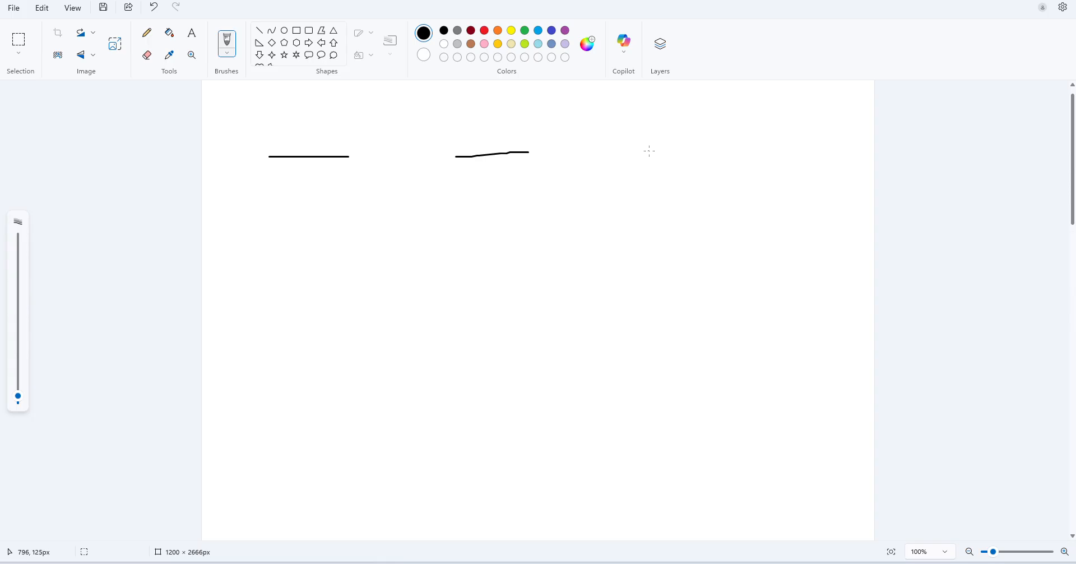
left_click_drag(649, 151, 704, 151)
- Sketch a three-branch fitting below the middle line, with a vertical stem and two diagonal arms
left_click_drag(408, 271, 468, 307)
mouse_move(475, 264)
left_mouse_down()
mouse_move(475, 302)
mouse_move(492, 324)
mouse_move(519, 293)
mouse_move(492, 375)
left_mouse_up()
key("ctrl+z")
key("ctrl+z")
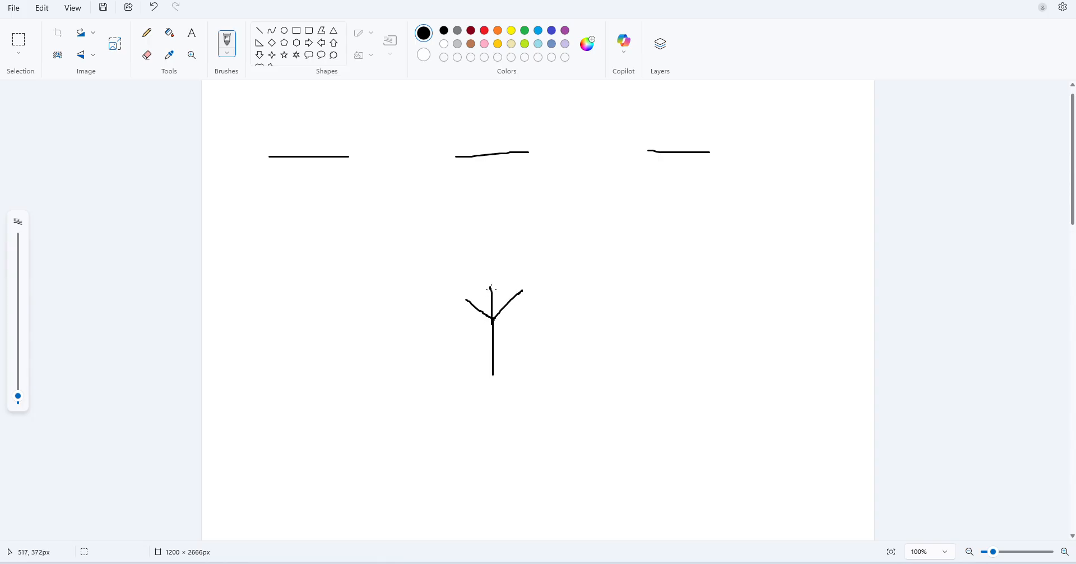
- Draw pipes from the fitting's three branches up toward the sink lines and an outlet pipe sideways from its stem
mouse_move(482, 286)
left_mouse_down()
mouse_move(494, 286)
mouse_move(490, 174)
left_mouse_up()
mouse_move(517, 283)
left_mouse_down()
mouse_move(530, 299)
mouse_move(617, 242)
mouse_move(684, 226)
mouse_move(676, 185)
left_mouse_up()
mouse_move(471, 290)
left_mouse_down()
mouse_move(443, 310)
mouse_move(320, 240)
mouse_move(321, 173)
left_mouse_up()
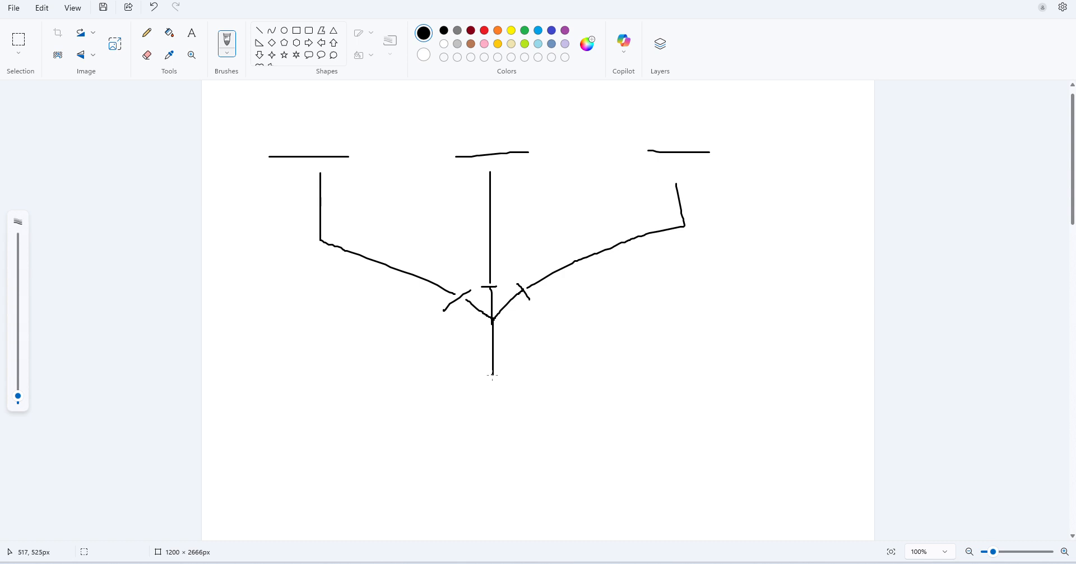
left_click_drag(493, 376, 717, 347)
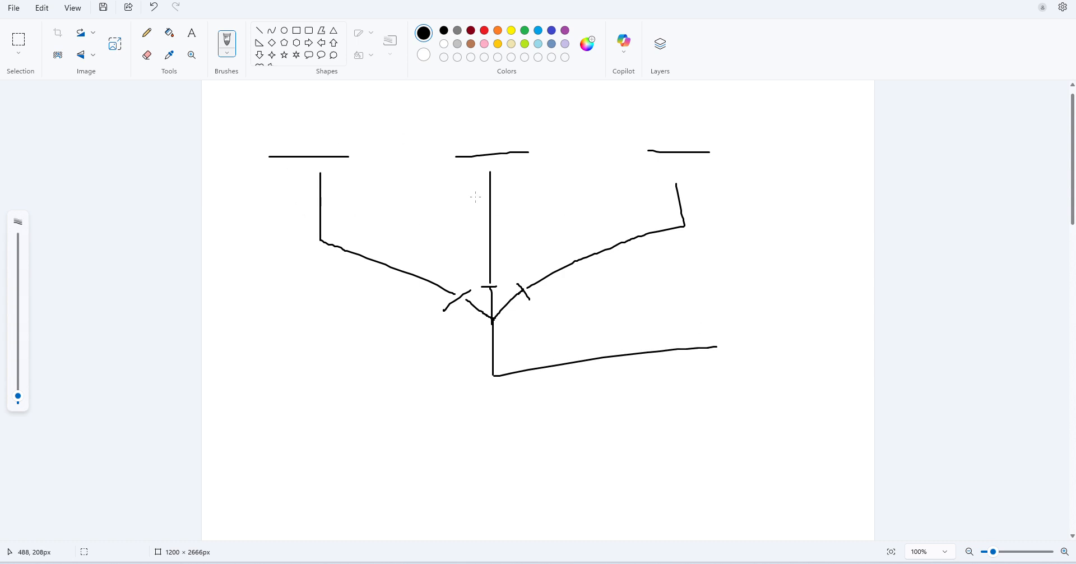
- Sketch an arrow beside the first sink line, then a wall crossed by a bent pipe with a U-shaped trap, and a separate S-shaped curve
mouse_move(223, 177)
left_mouse_down()
mouse_move(263, 178)
mouse_move(255, 172)
mouse_move(255, 182)
left_mouse_up()
left_click_drag(360, 408, 359, 503)
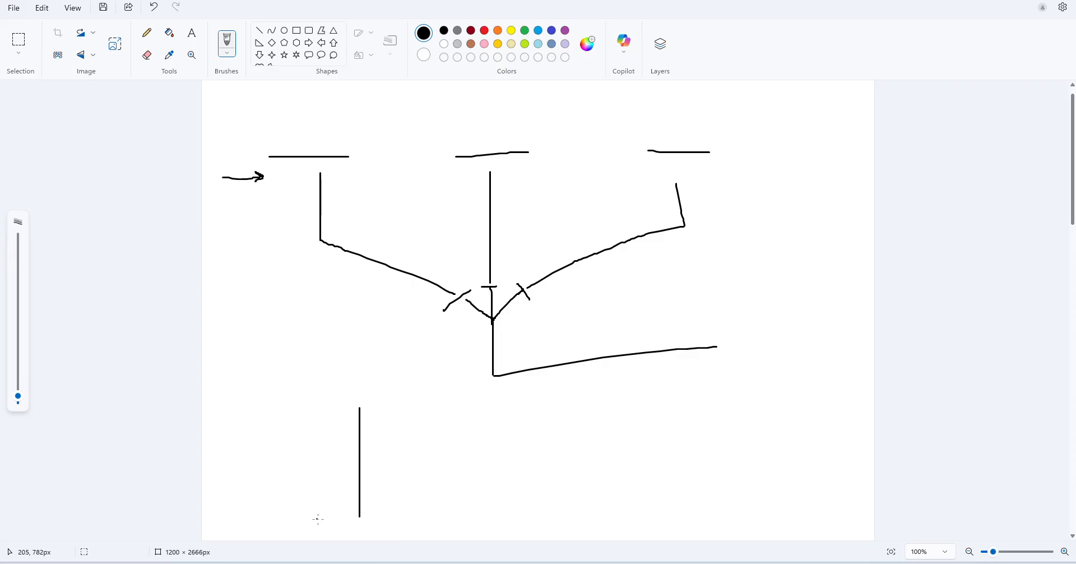
mouse_move(329, 515)
left_mouse_down()
mouse_move(327, 451)
mouse_move(394, 452)
left_mouse_up()
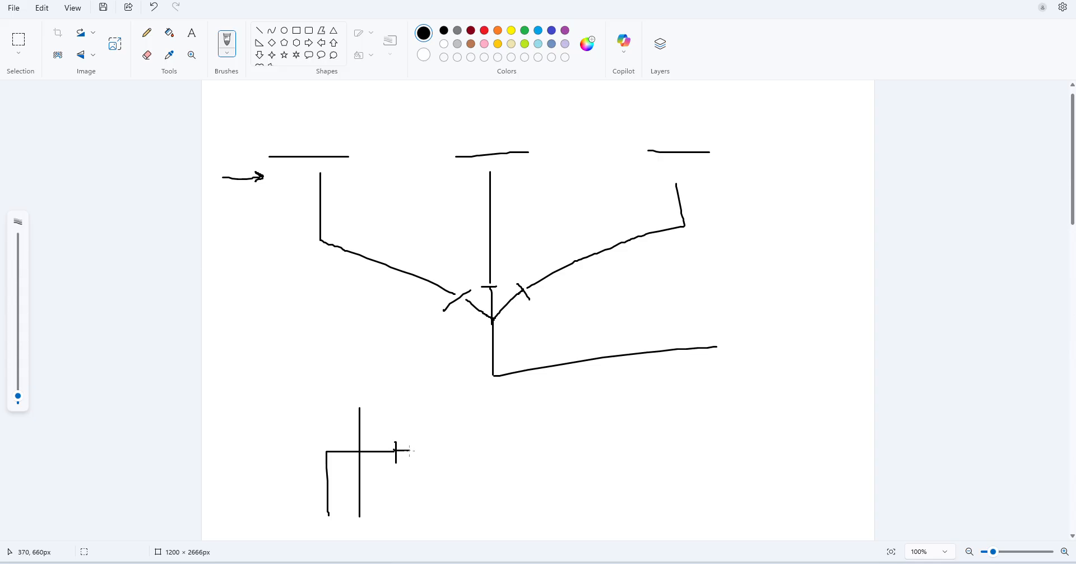
mouse_move(409, 450)
left_mouse_down()
mouse_move(418, 475)
mouse_move(446, 447)
left_mouse_up()
mouse_move(608, 433)
left_mouse_down()
mouse_move(633, 415)
mouse_move(653, 461)
mouse_move(661, 436)
left_mouse_up()
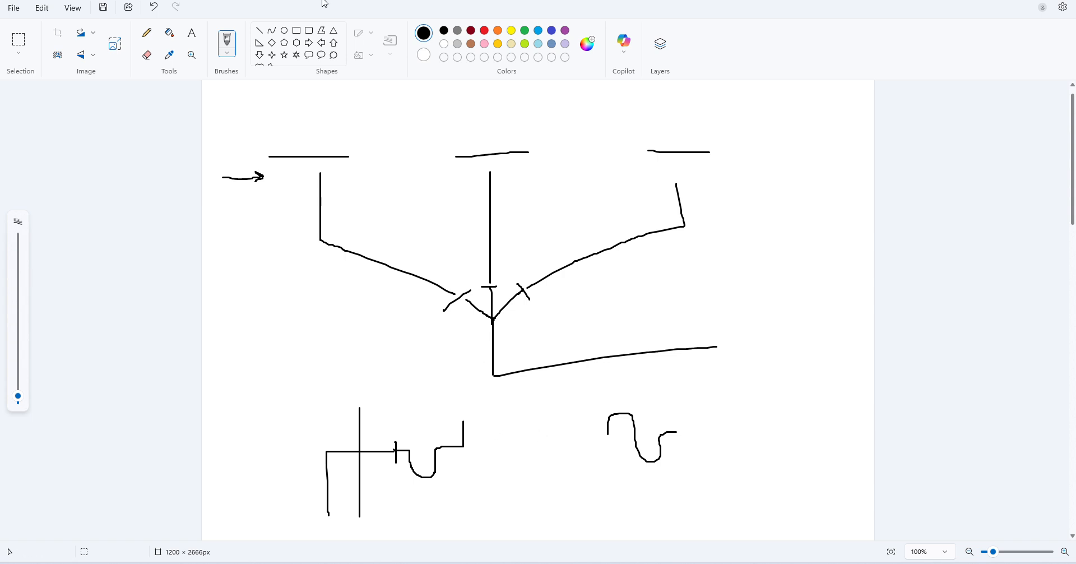
- Erase the U-shaped trap drawn beyond the end of the pipe that crosses the wall line
left_click(147, 55)
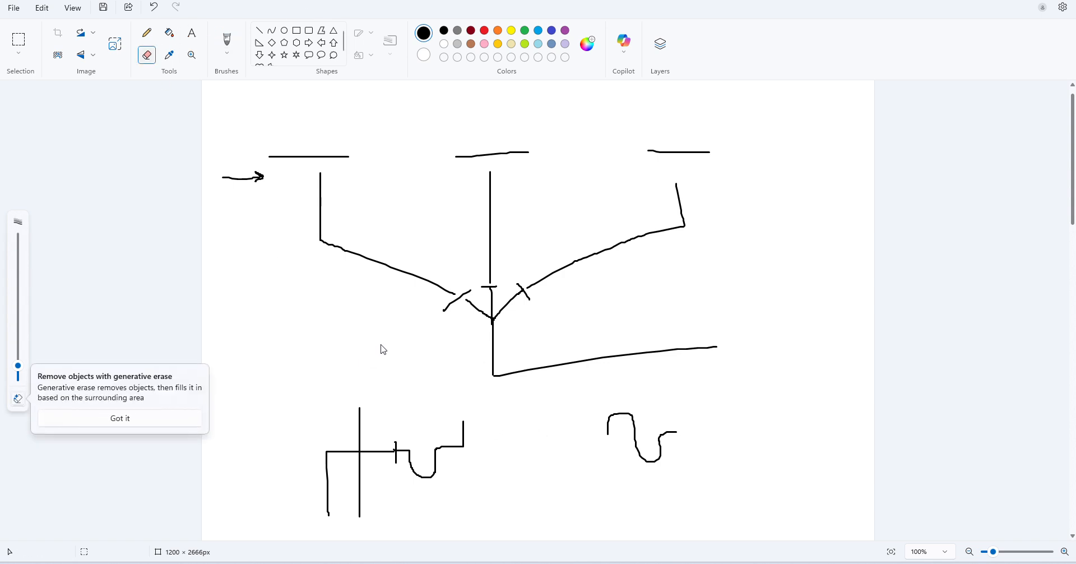
left_click(17, 398)
mouse_move(466, 415)
left_mouse_down()
mouse_move(452, 449)
mouse_move(406, 448)
mouse_move(412, 461)
mouse_move(445, 472)
mouse_move(417, 463)
mouse_move(434, 476)
mouse_move(411, 474)
left_mouse_up()
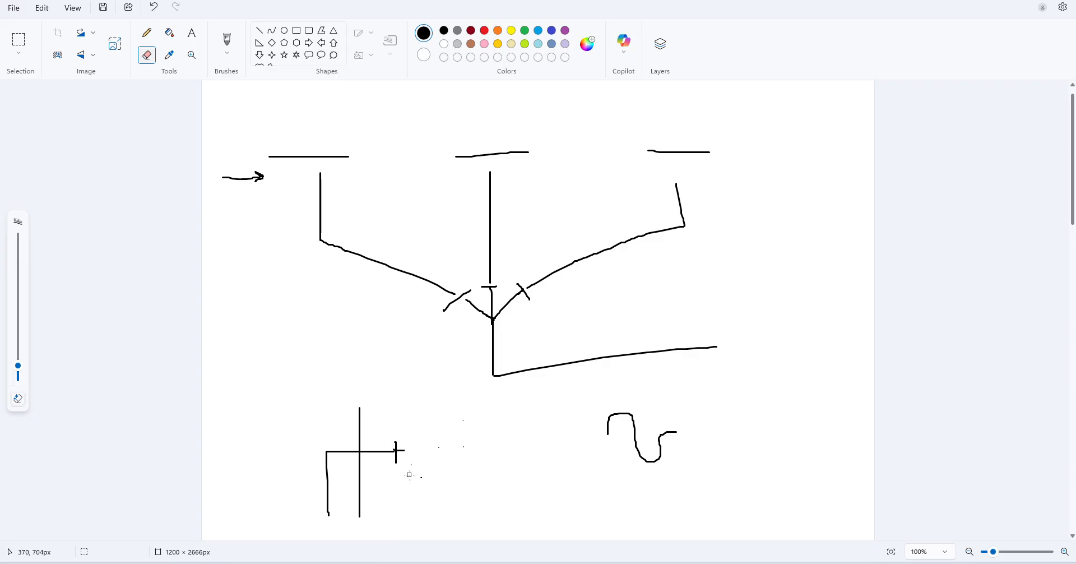
left_click(155, 32)
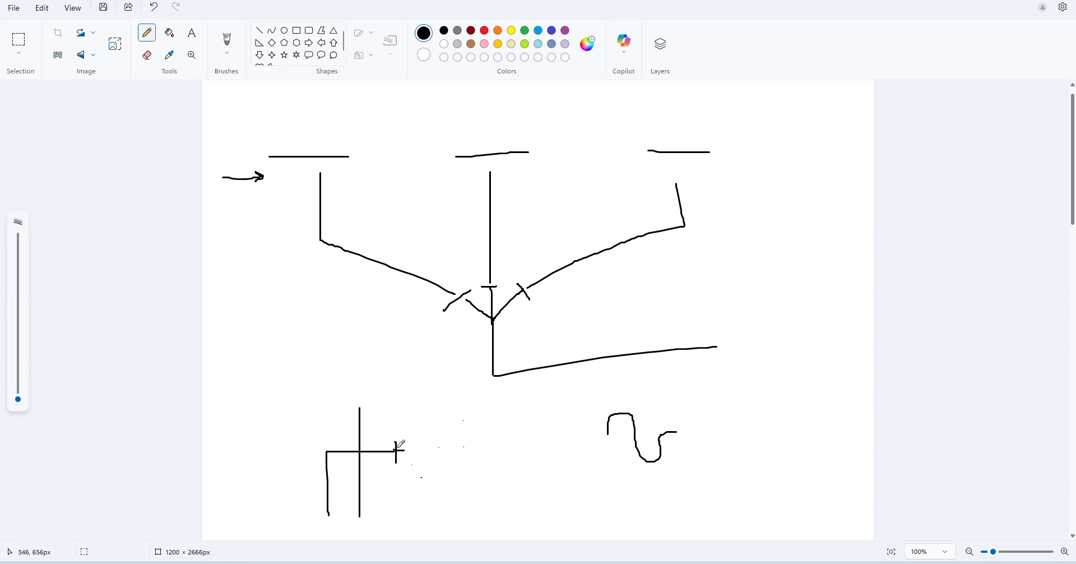
left_click_drag(396, 450, 414, 450)
left_click(169, 32)
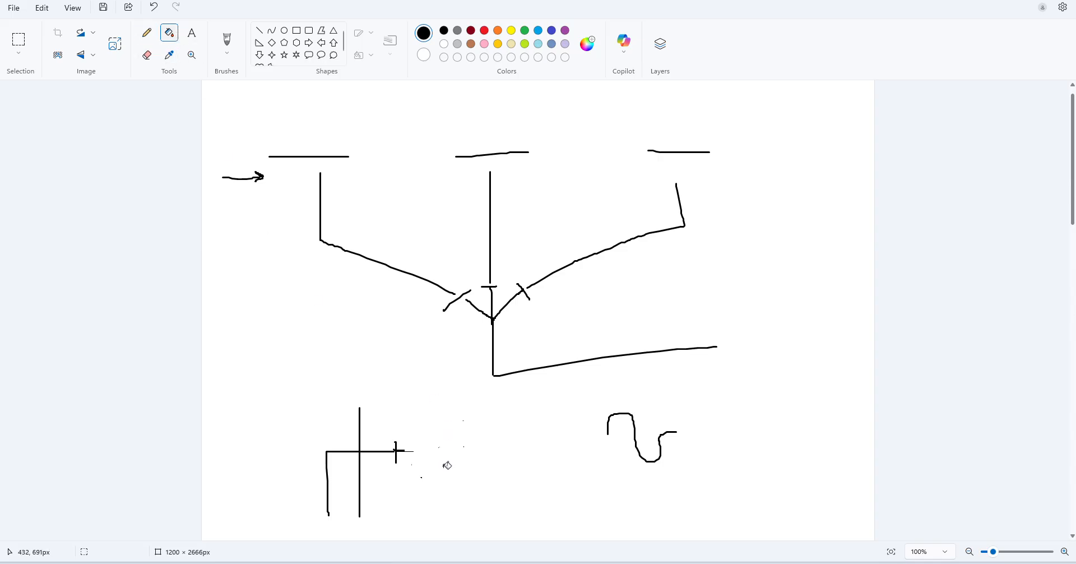
left_click(405, 447)
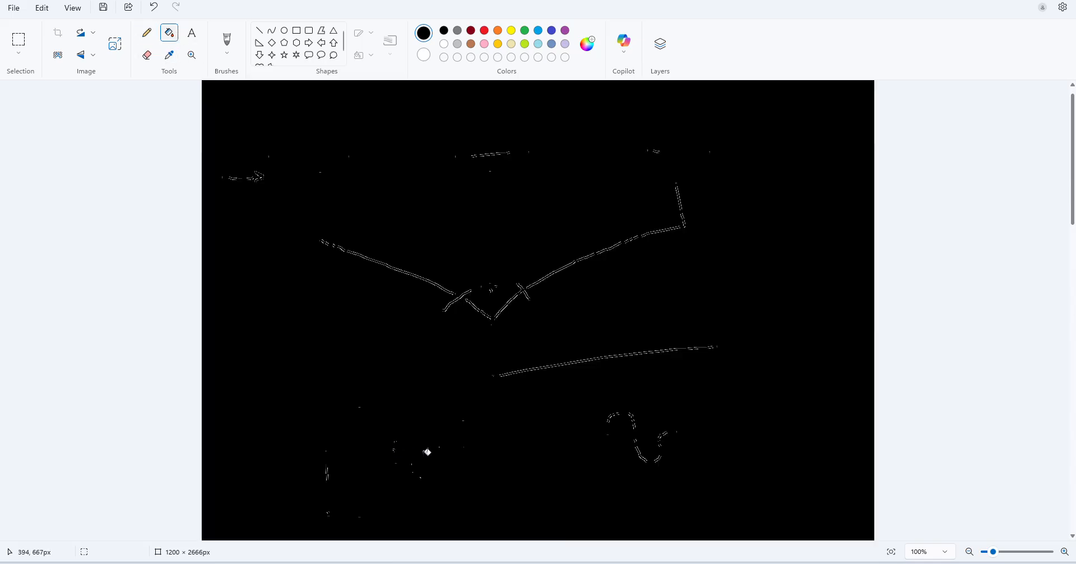
key("ctrl+z")
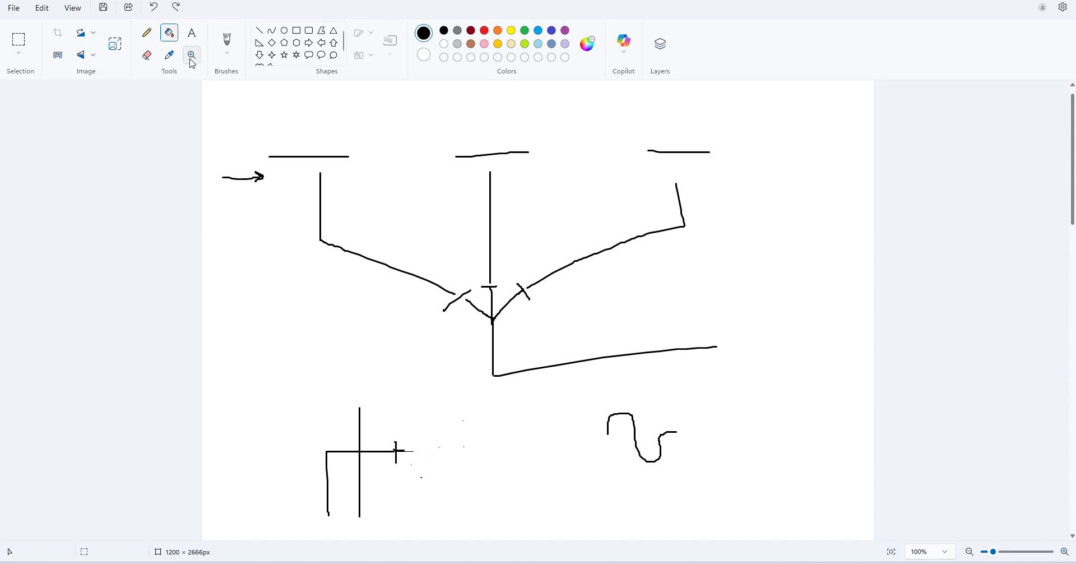
left_click(147, 33)
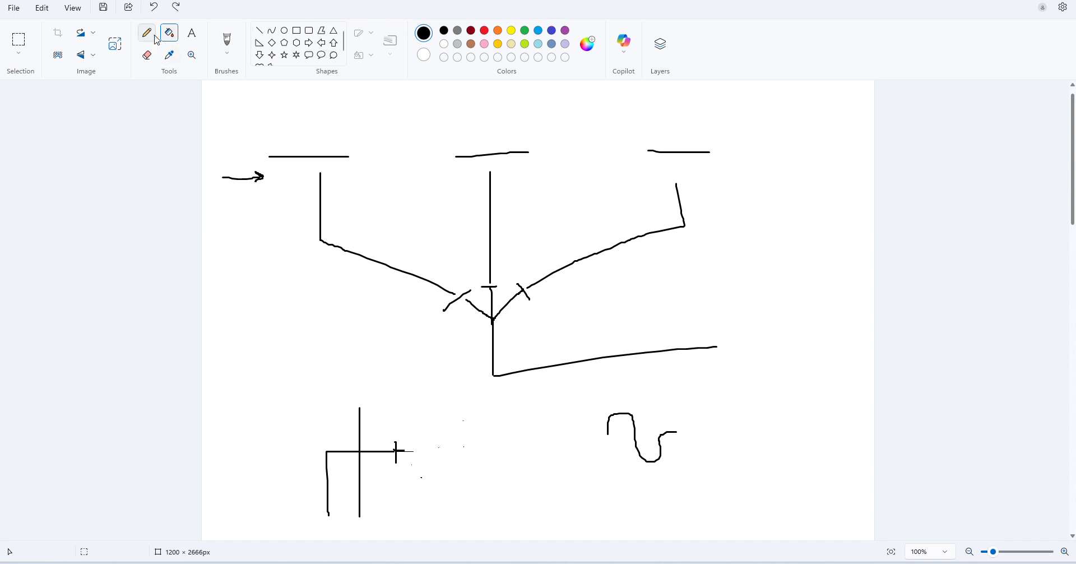
- Brush an S-shaped trap curving from the end of the wall pipe and erase most of the straight extension line beneath it
left_click(225, 48)
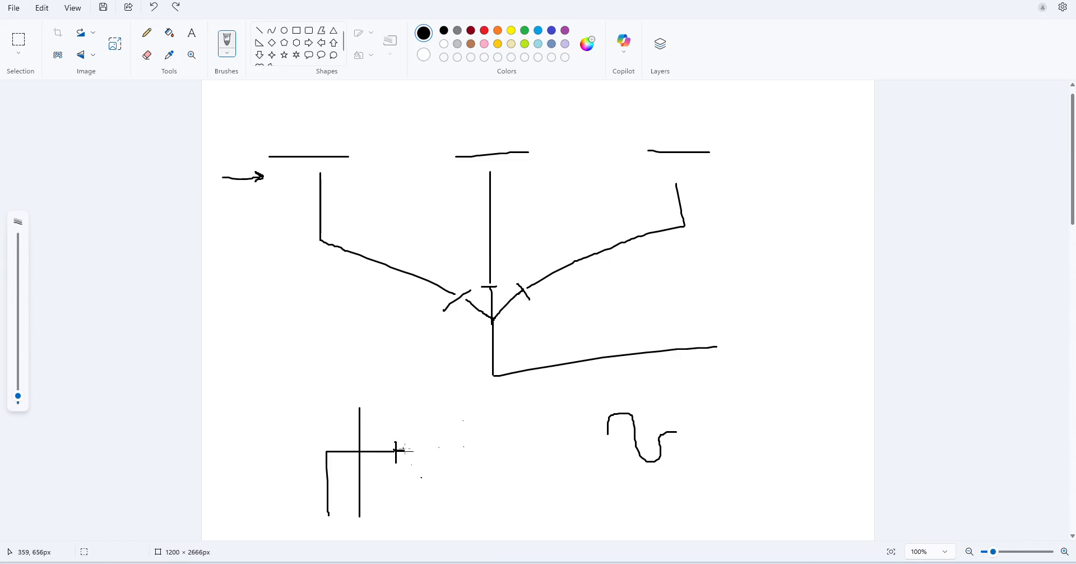
left_click_drag(396, 452, 438, 451)
mouse_move(390, 450)
left_mouse_down()
mouse_move(441, 475)
mouse_move(439, 449)
mouse_move(466, 418)
mouse_move(472, 447)
left_mouse_up()
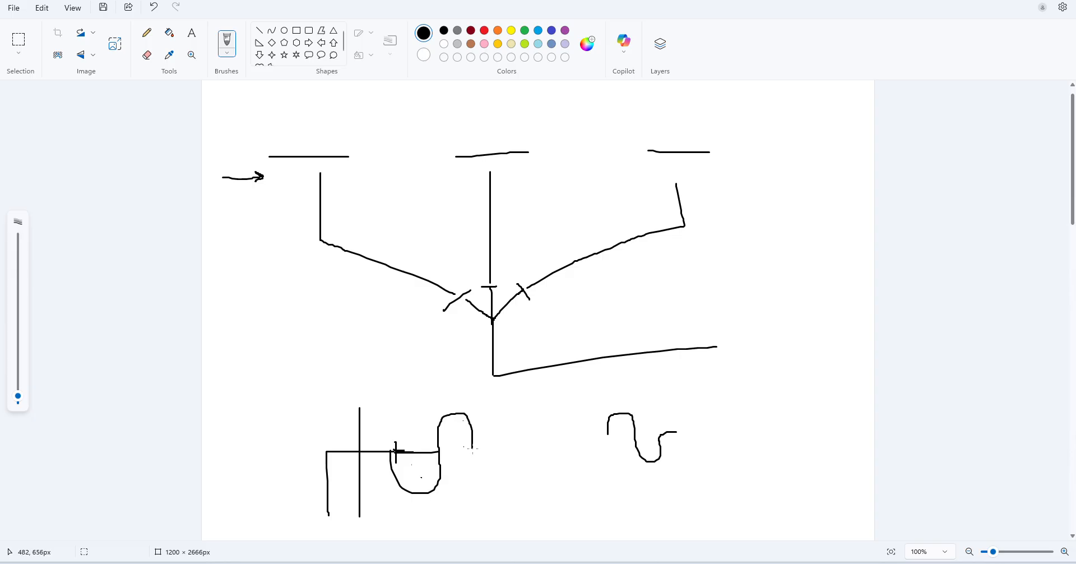
key("ctrl+z")
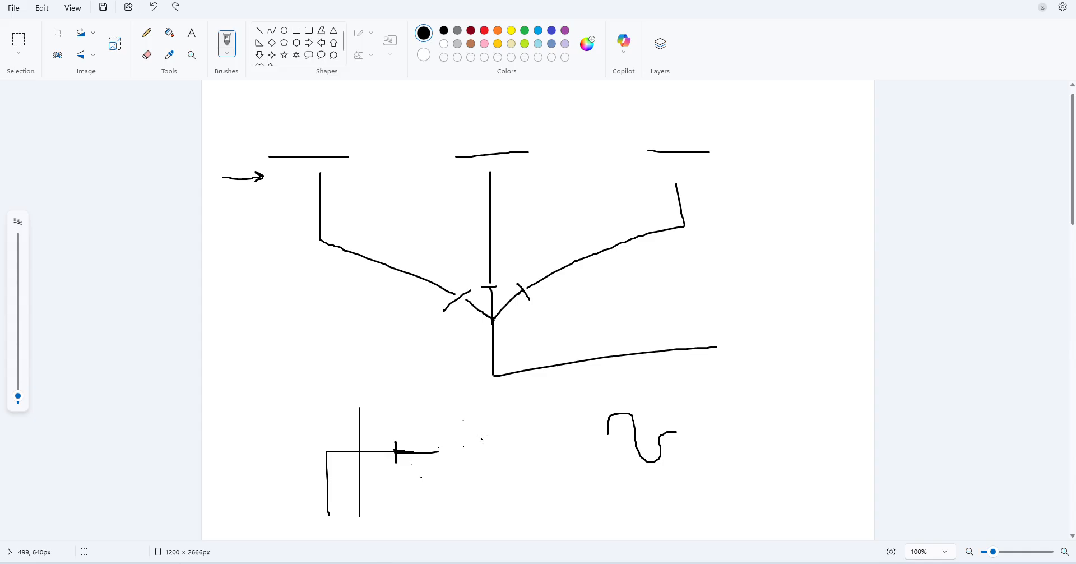
mouse_move(485, 407)
left_mouse_down()
mouse_move(465, 454)
mouse_move(414, 421)
mouse_move(396, 426)
mouse_move(395, 452)
left_mouse_up()
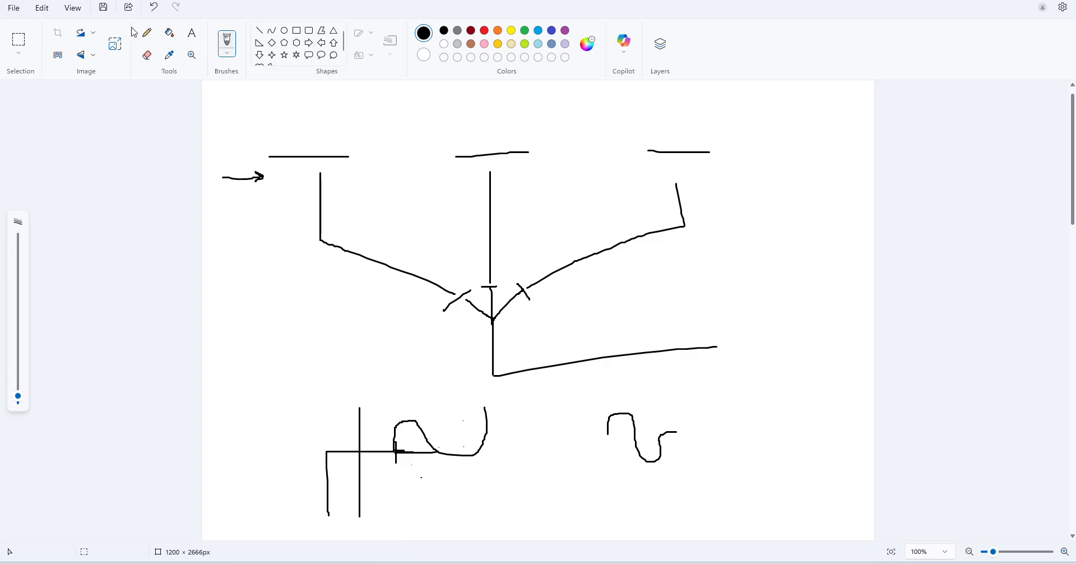
left_click(147, 55)
left_click_drag(396, 452, 427, 452)
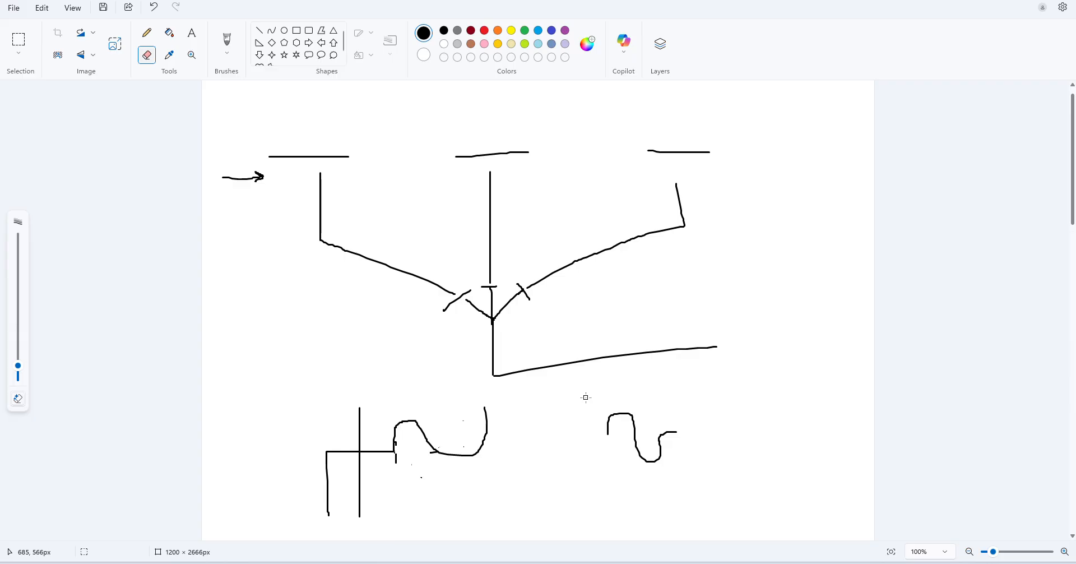
- Brush a horizontal line and a slanted stroke at the trap's upper end, and a vertical tick across the fitting's outlet pipe
left_click(147, 33)
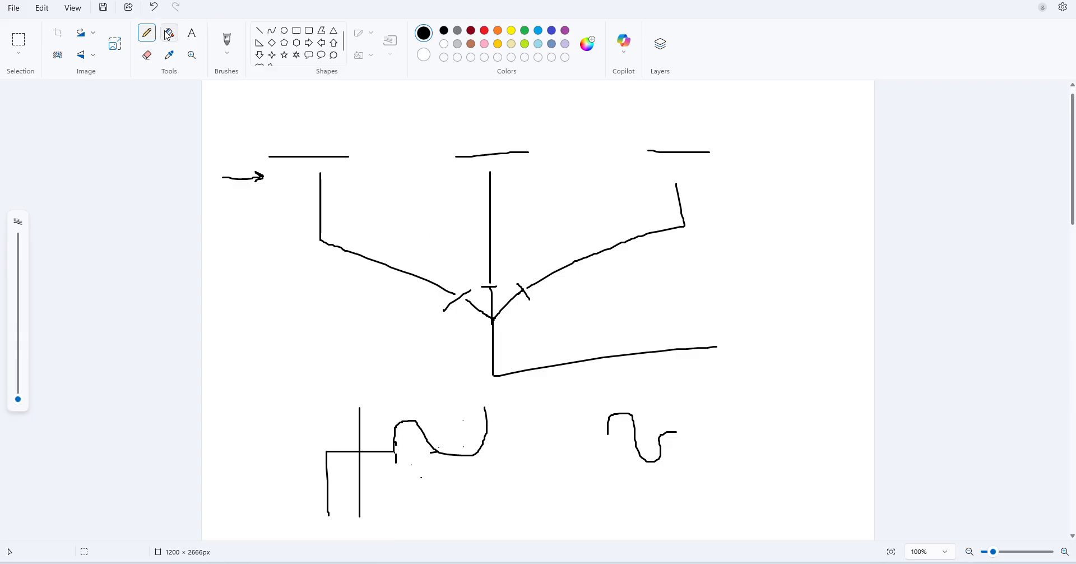
left_click(227, 39)
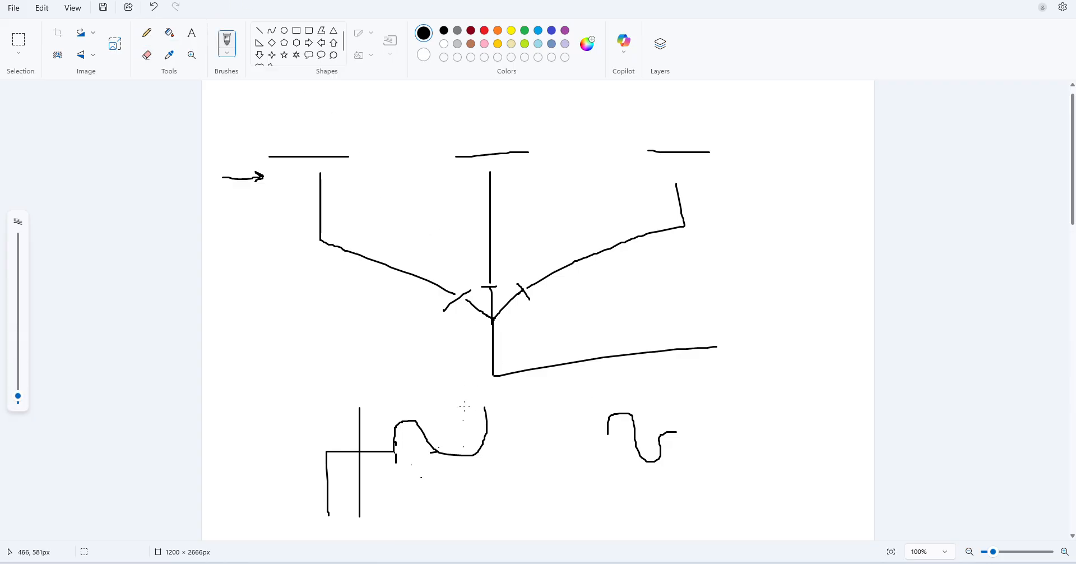
mouse_move(463, 405)
left_mouse_down()
mouse_move(509, 406)
mouse_move(451, 387)
mouse_move(445, 361)
left_mouse_up()
left_click_drag(524, 347, 525, 394)
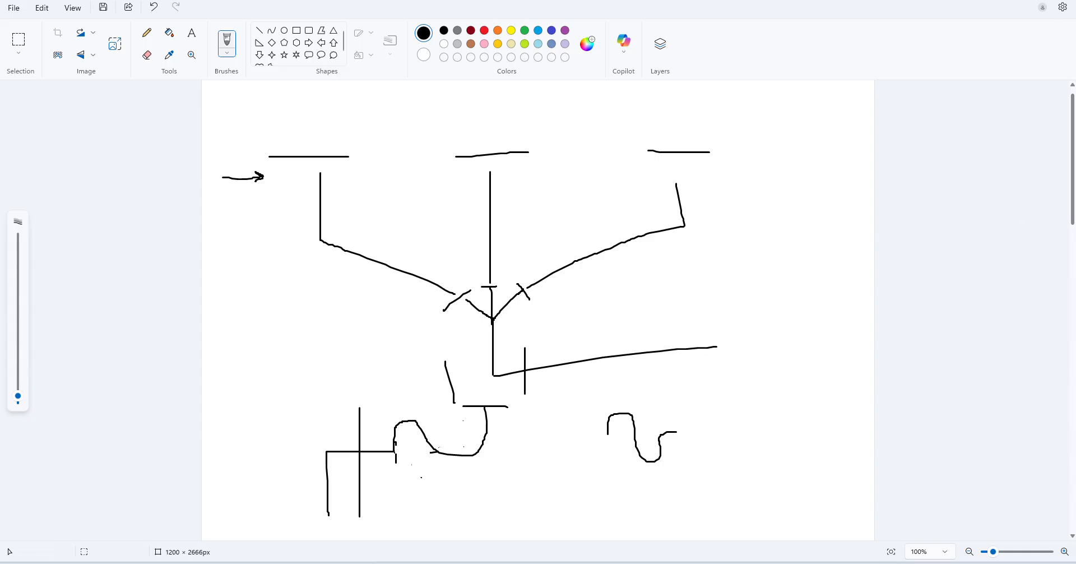
- Switch to Revit, start placing a pipe fitting and search the fitting types for "DOUBLE"
left_click(1009, 1)
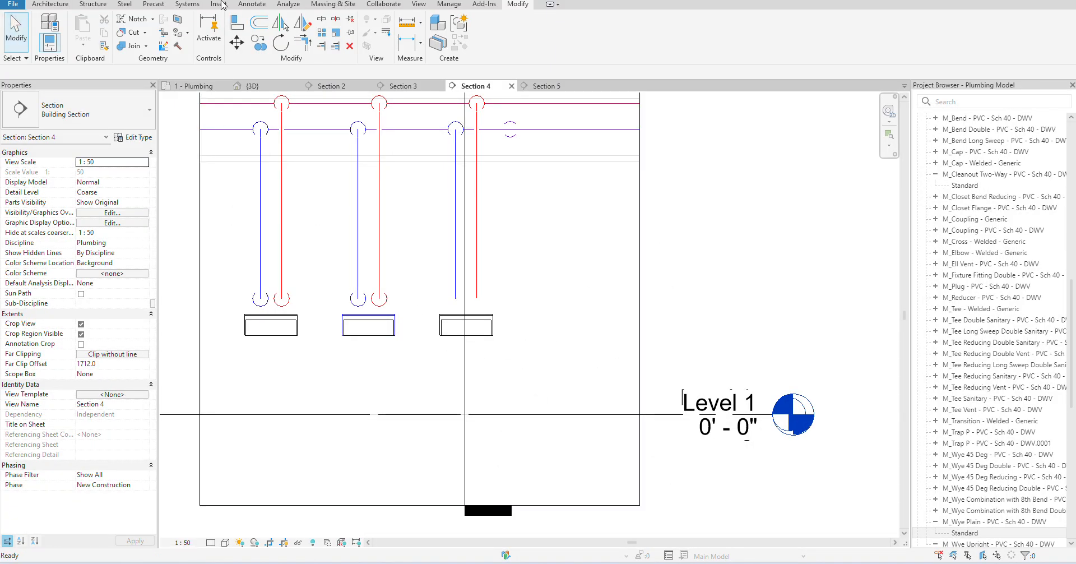
left_click(187, 4)
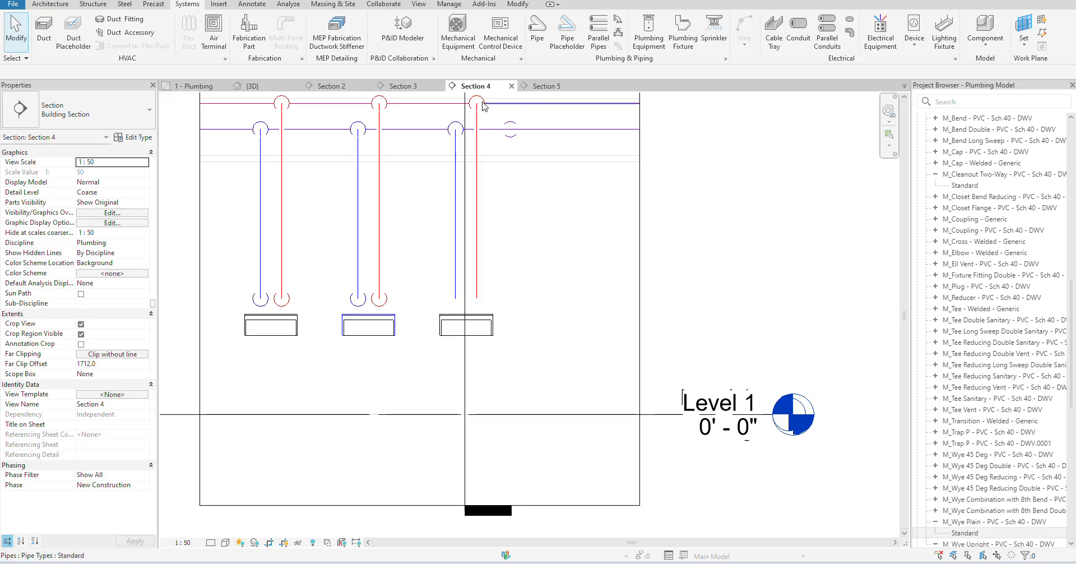
left_click(618, 25)
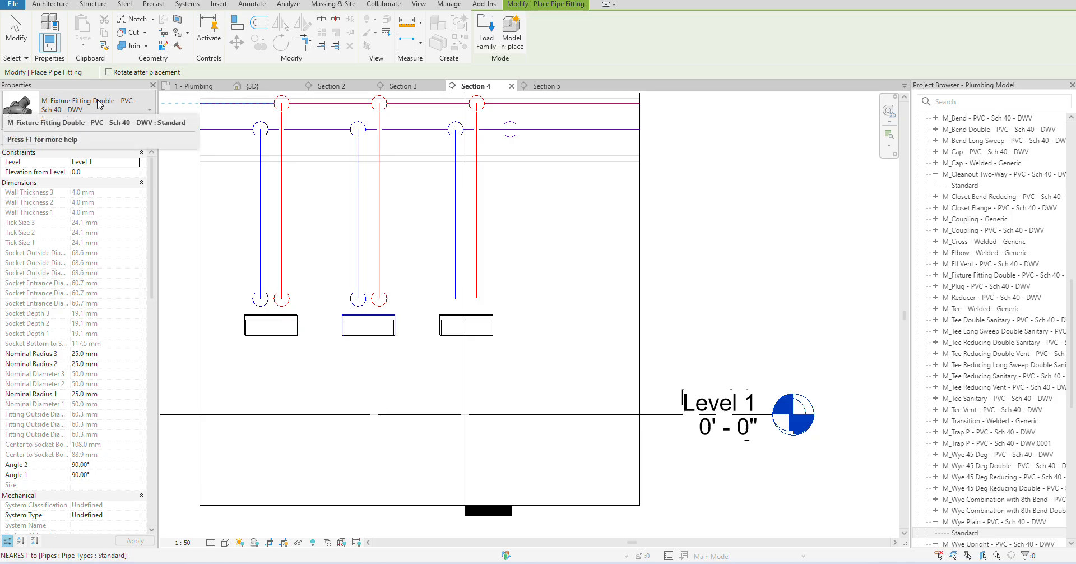
left_click(98, 104)
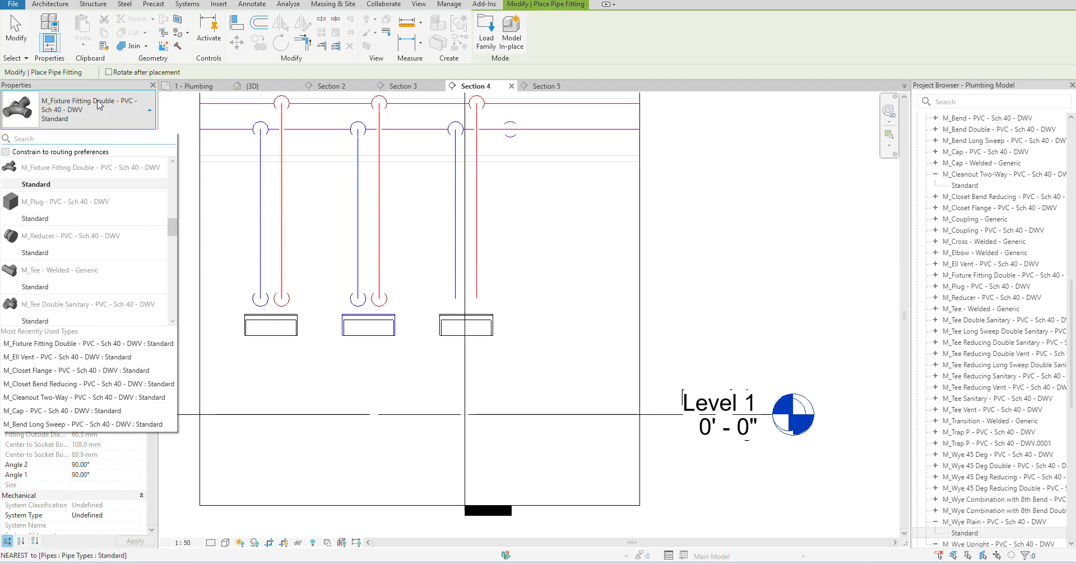
scroll(48, 292, "down", 2)
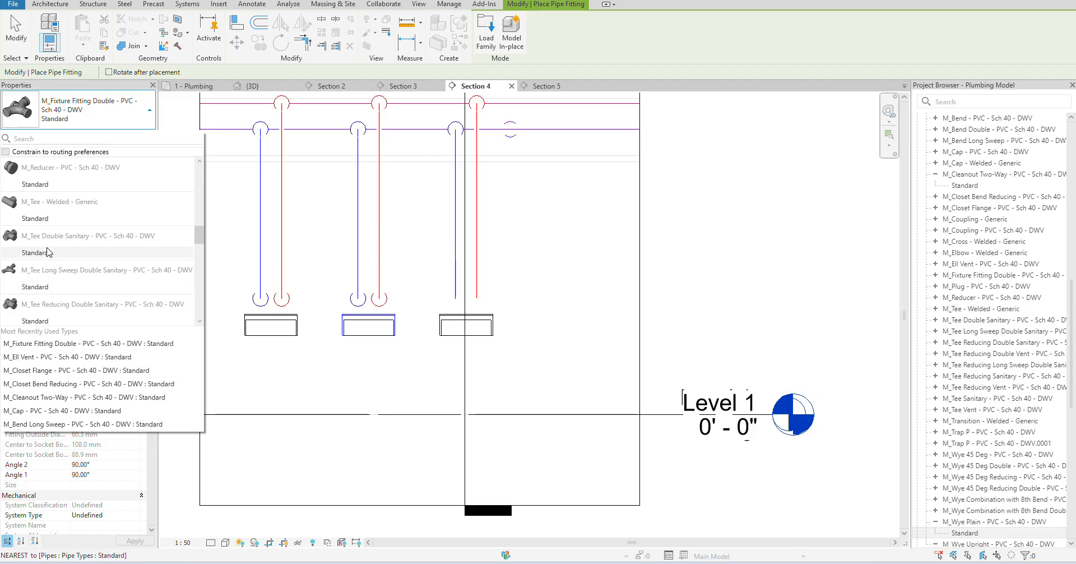
left_click(49, 138)
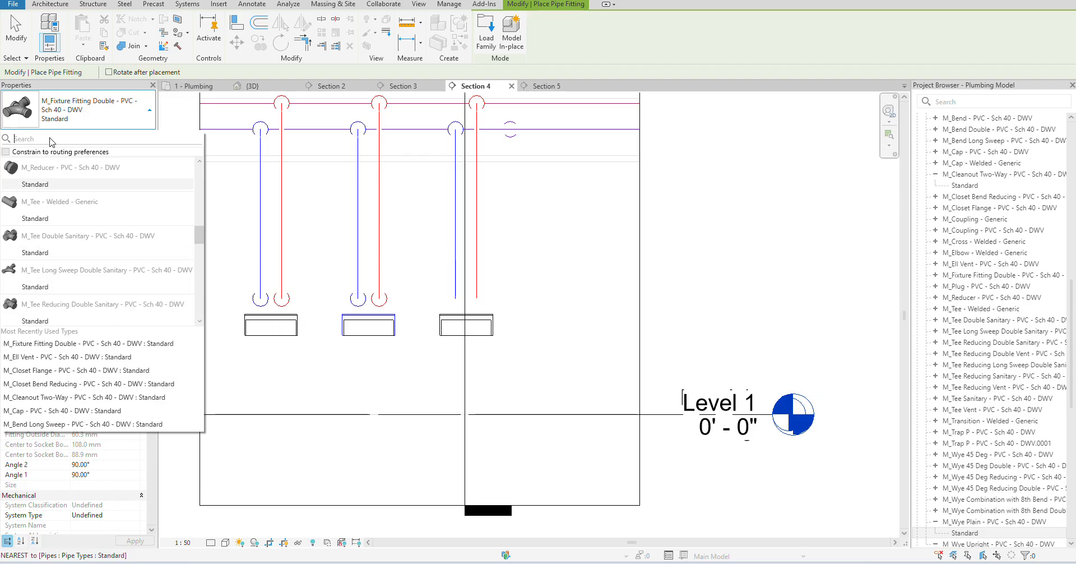
type("DOUBLE")
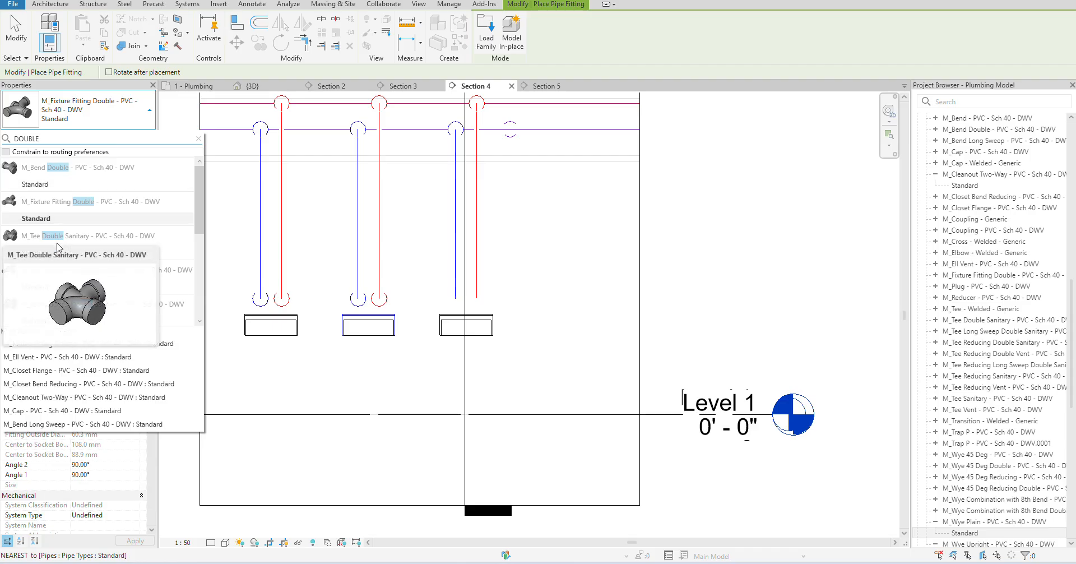
mouse_move(52, 272)
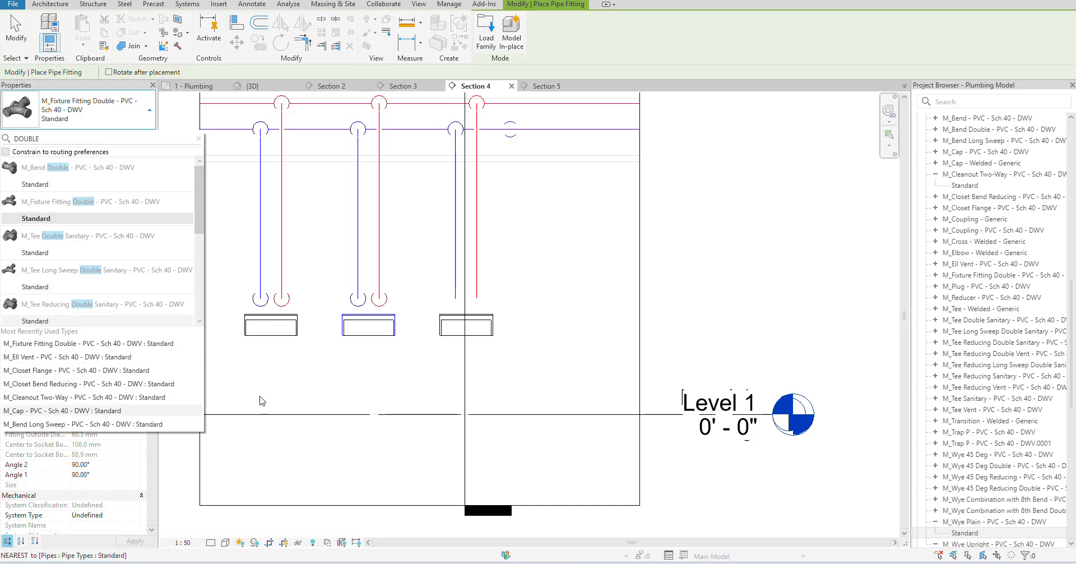
- Search the project's families for "DOUBLE" and select the Standard type of M_Wye 45 Deg Double - PVC - Sch 40 - DWV
left_click(959, 101)
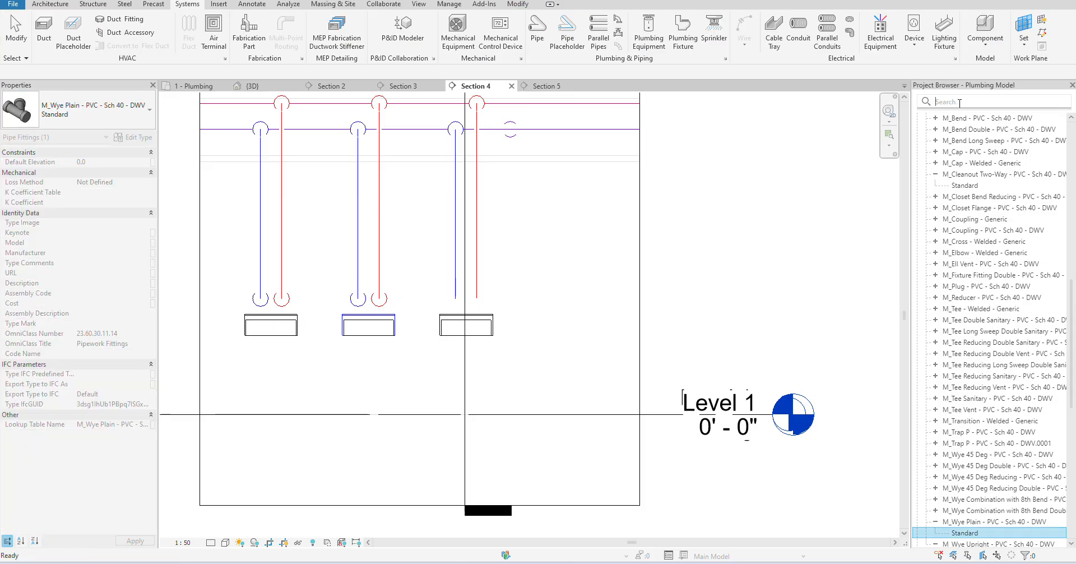
type("DOUBLE")
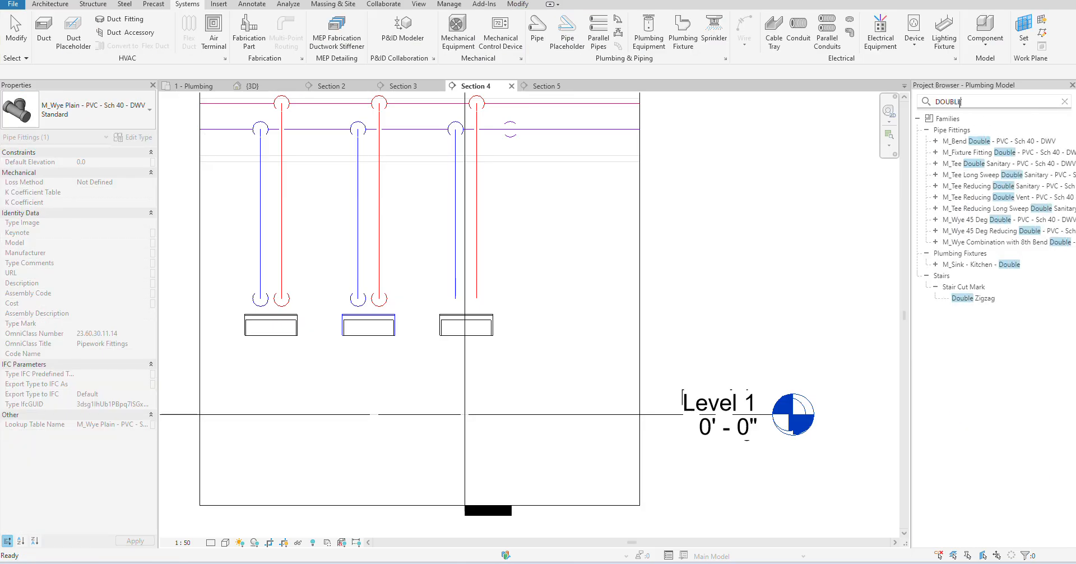
left_click(951, 219)
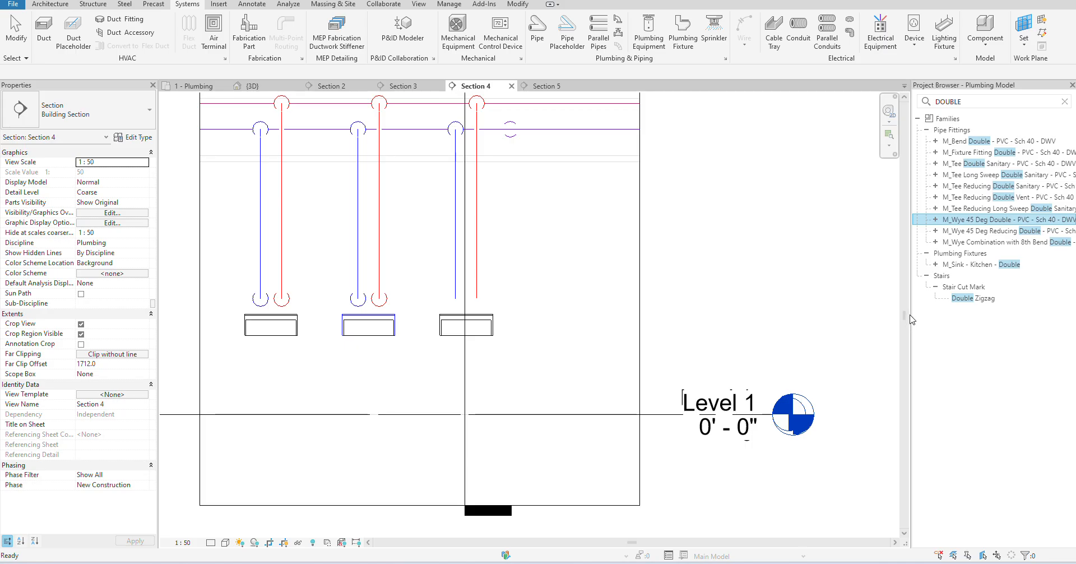
left_click_drag(911, 317, 892, 317)
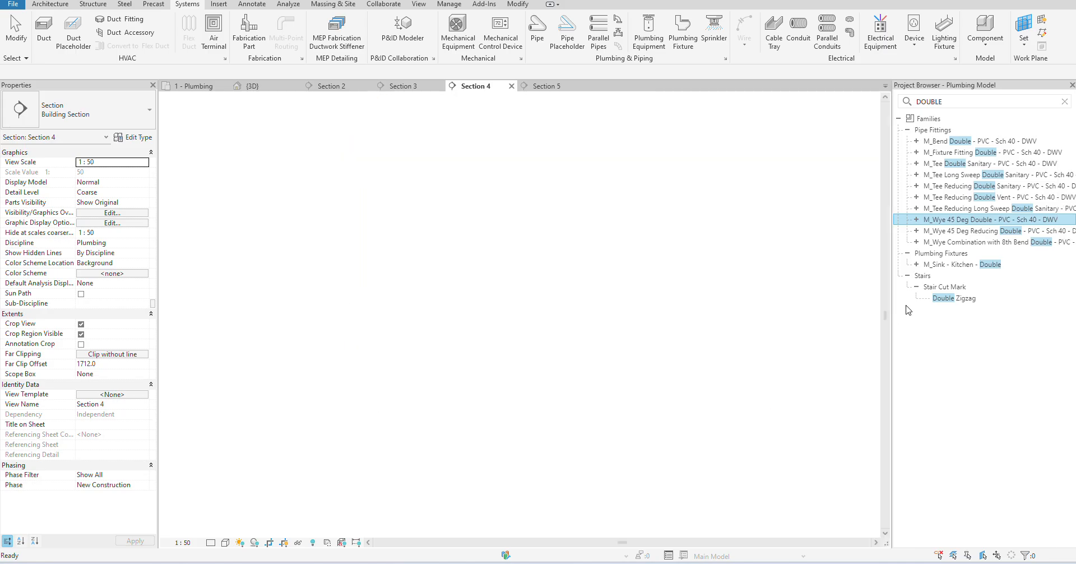
left_click(920, 219)
left_click(948, 231)
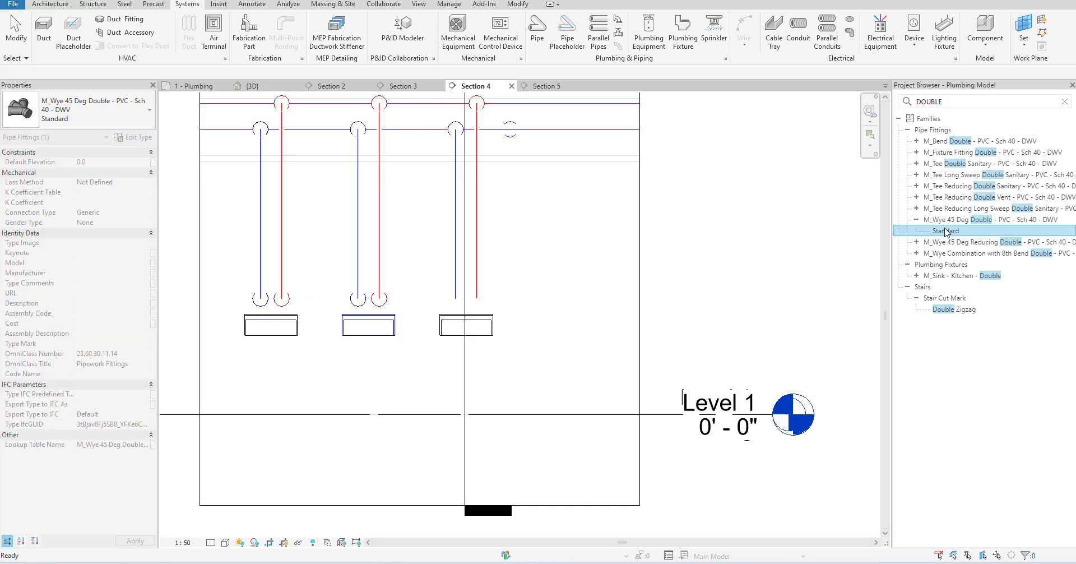
- Place an instance of the 45-degree double wye below the middle sink in Section 4
right_click(946, 232)
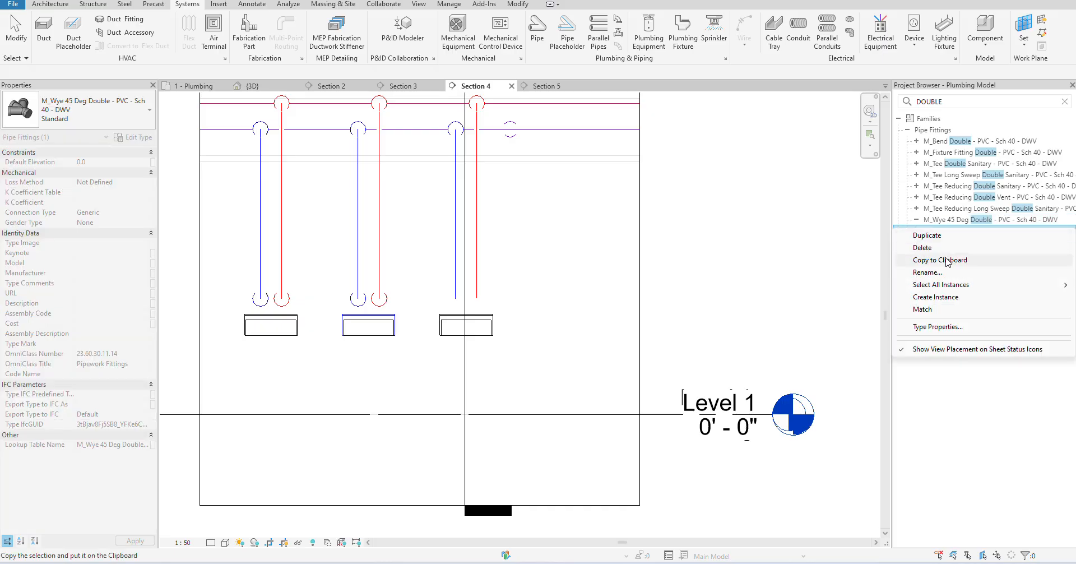
left_click(939, 299)
scroll(401, 370, "up", 1)
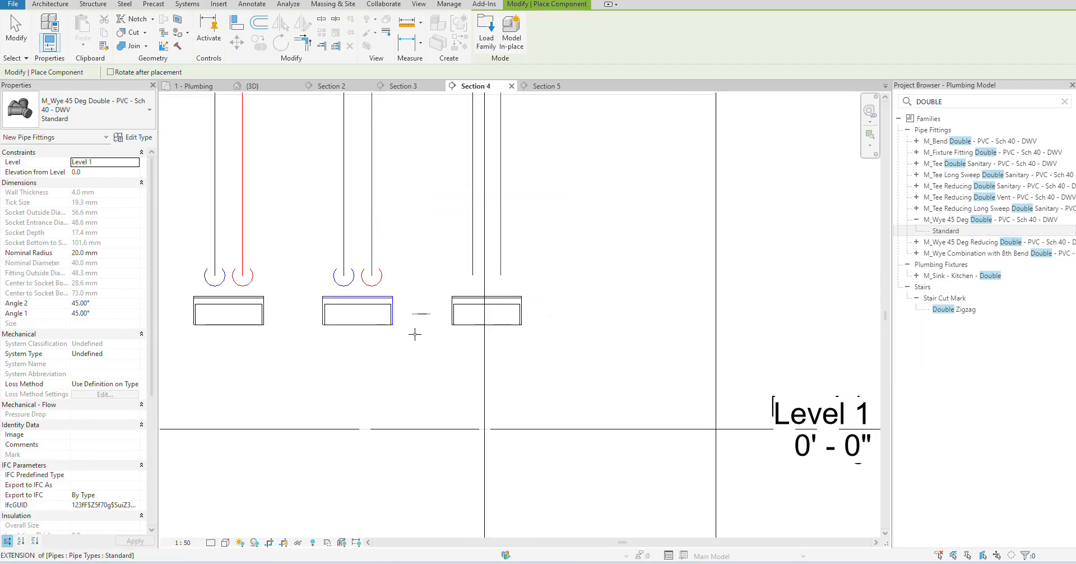
left_click(343, 377)
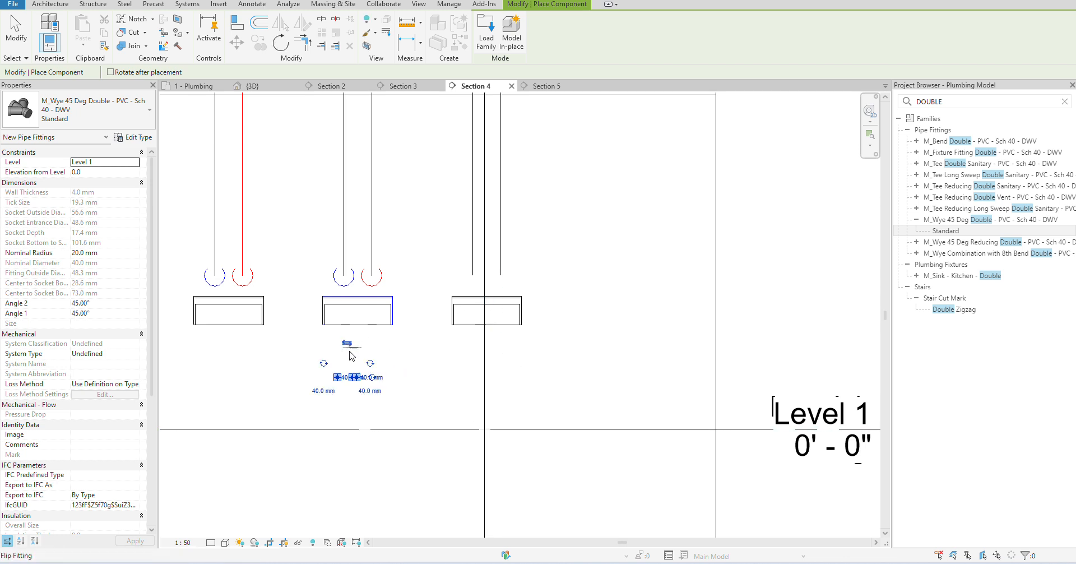
key("Escape")
key("Escape")
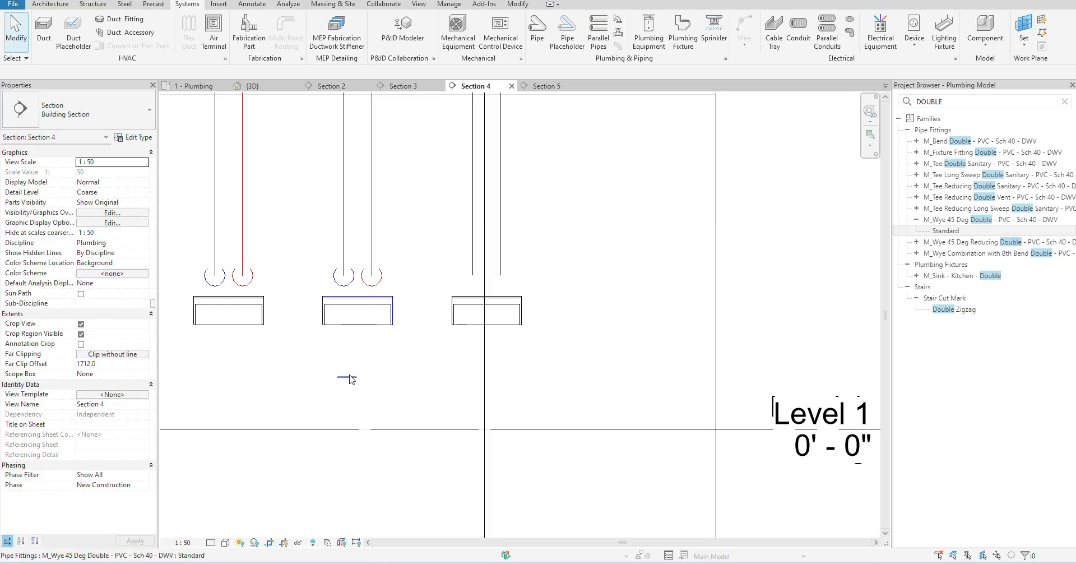
- Try to orient the double wye below the middle sink by rotating and flipping it about its connectors
left_click(348, 378)
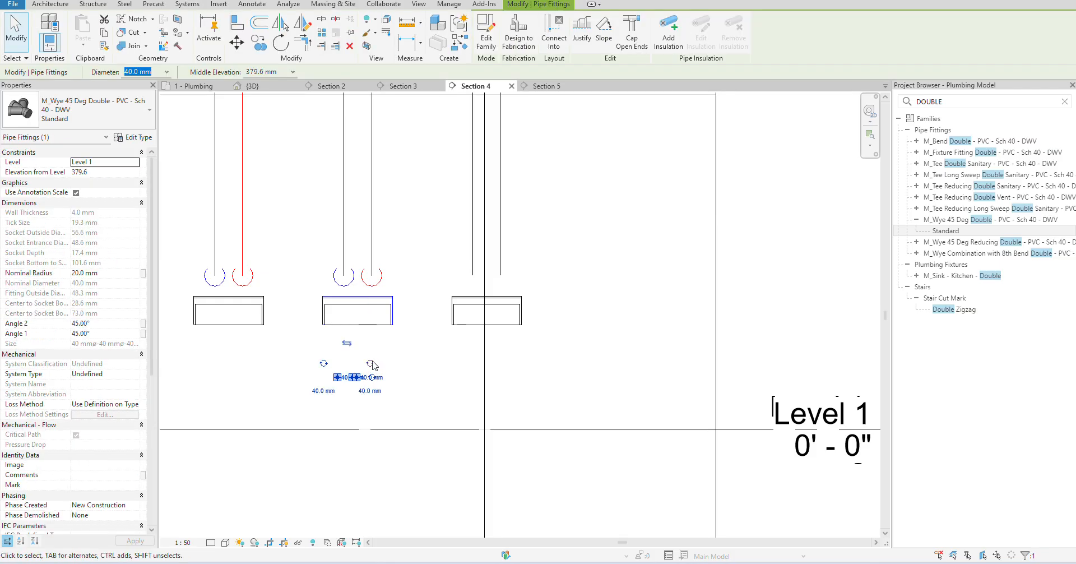
left_click(371, 363)
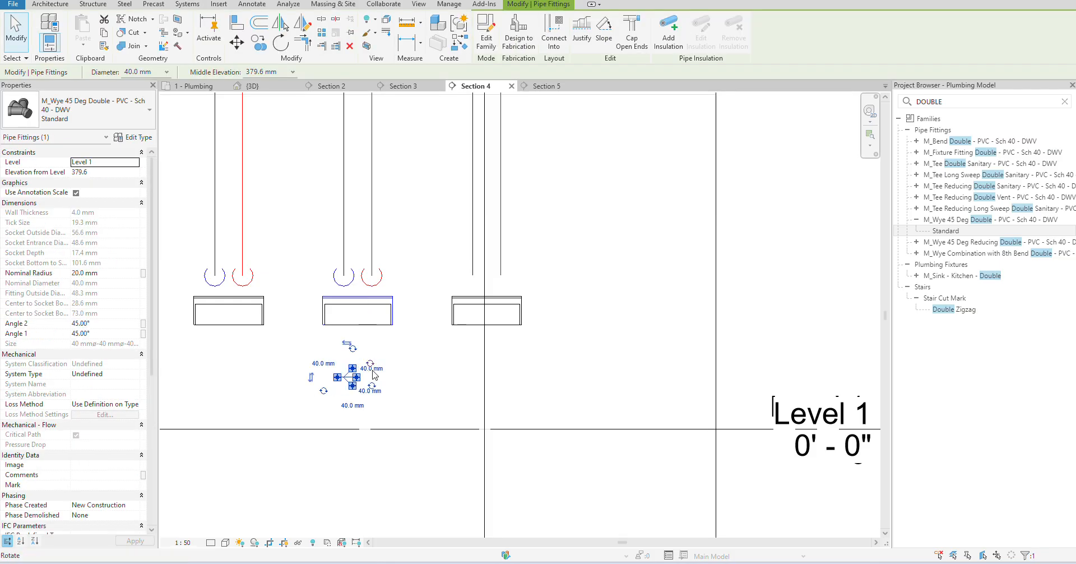
left_click(348, 343)
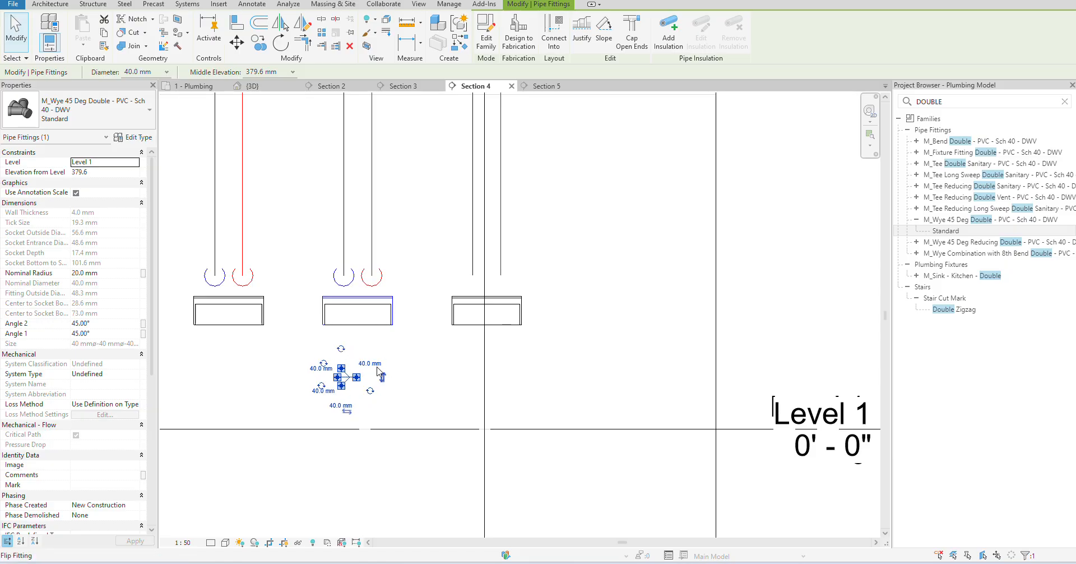
left_click(345, 347)
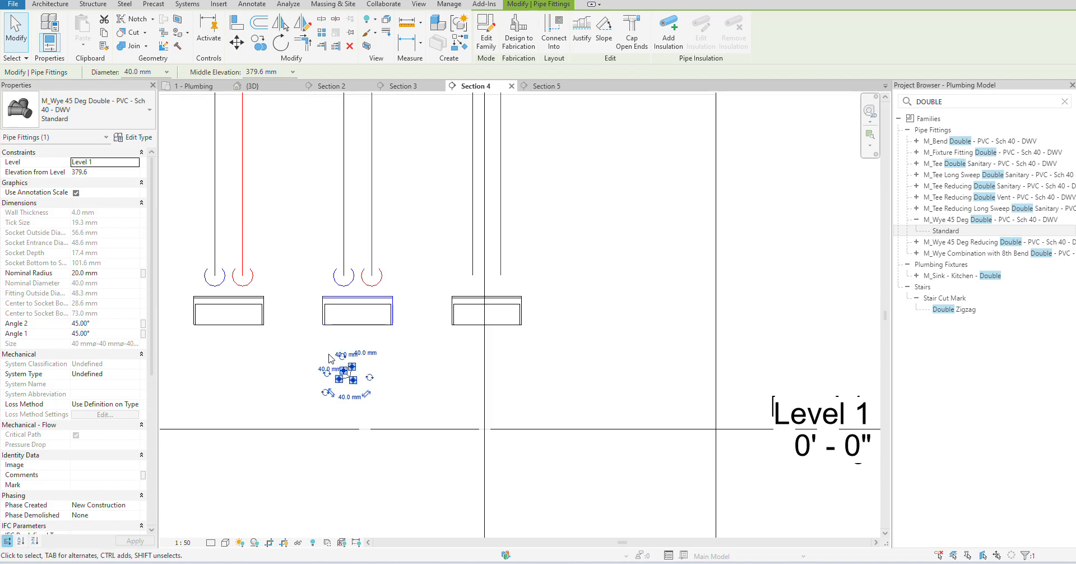
key("Escape")
left_click(349, 379)
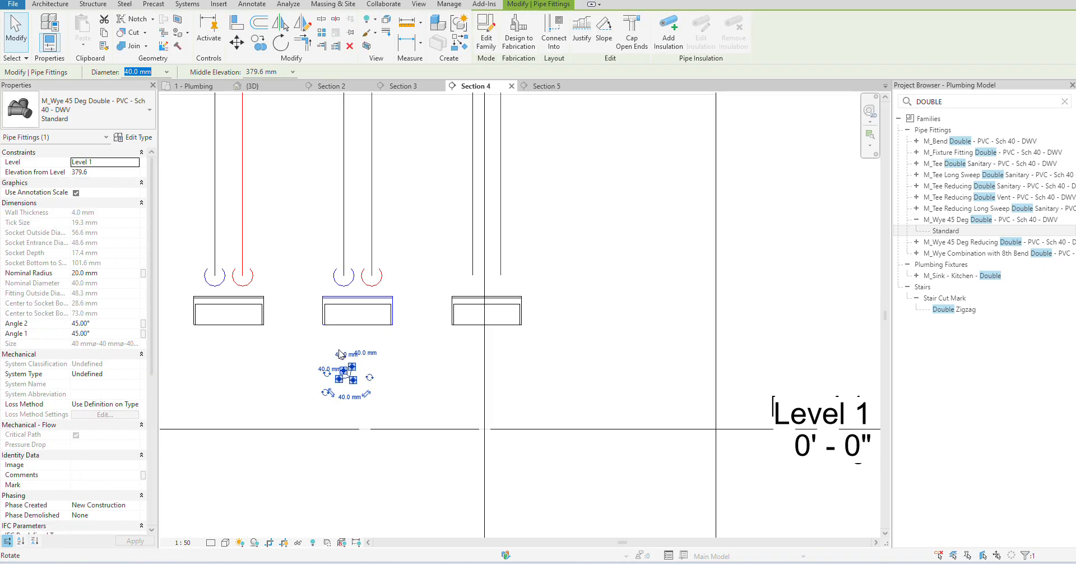
left_click(342, 358)
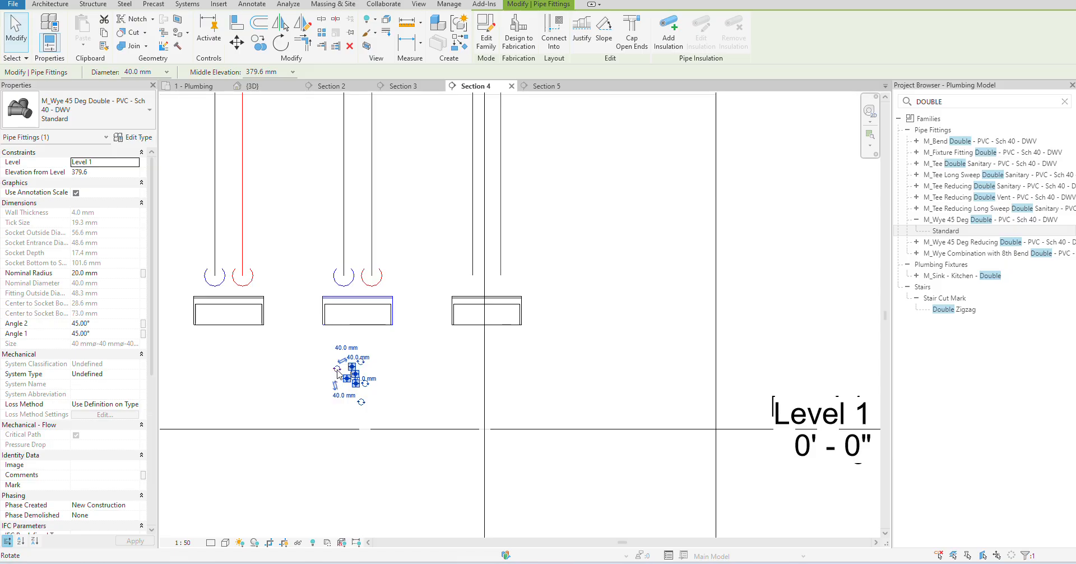
left_click(336, 370)
left_click(330, 380)
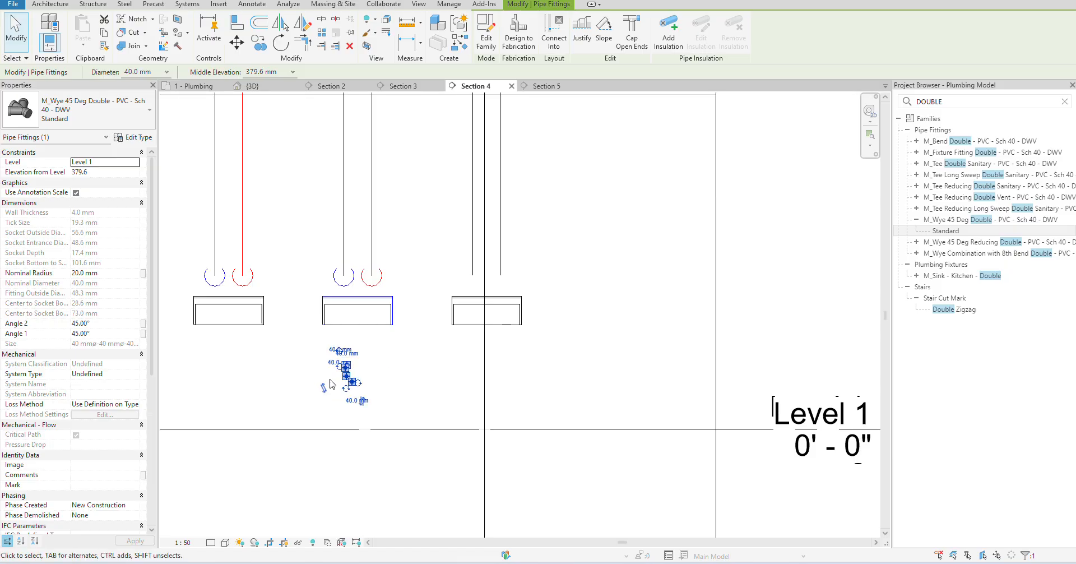
left_click(324, 389)
left_click(429, 364)
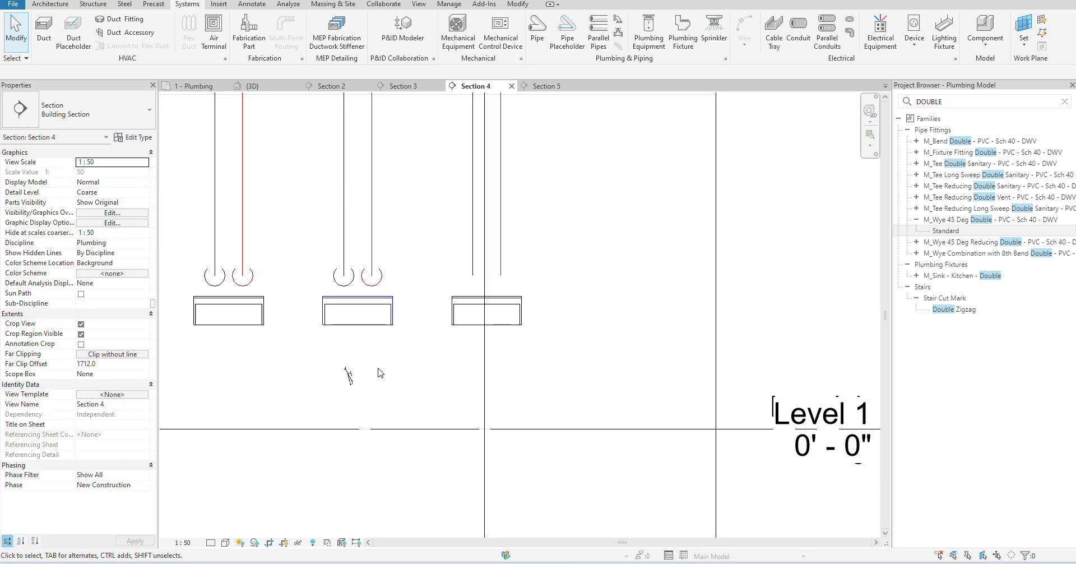
- Reselect the tilted double wye and try further rotations to point its branches up toward the sinks
scroll(359, 375, "up", 3)
left_click(332, 386)
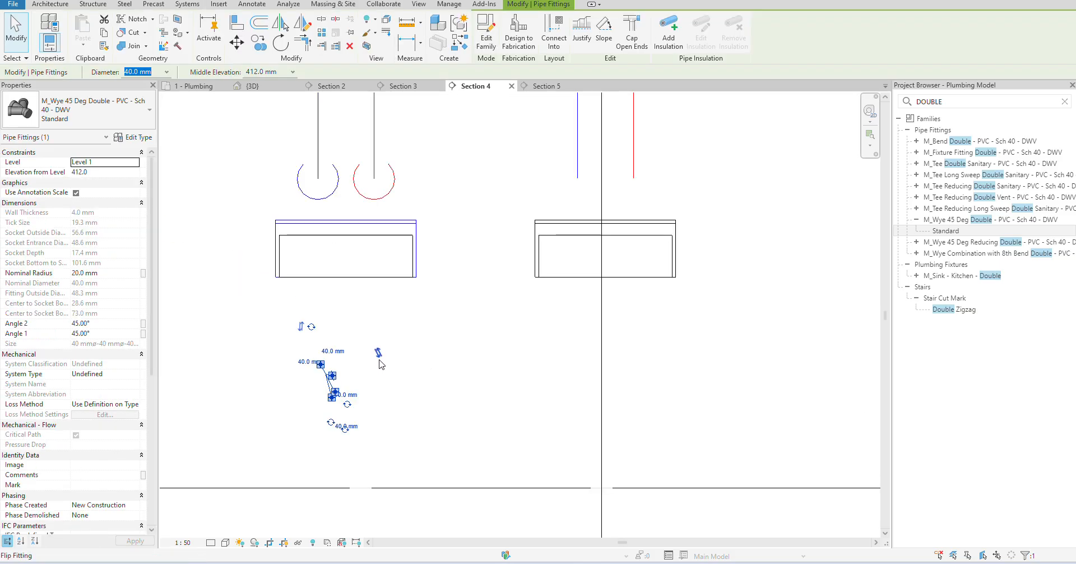
key("space")
key("space")
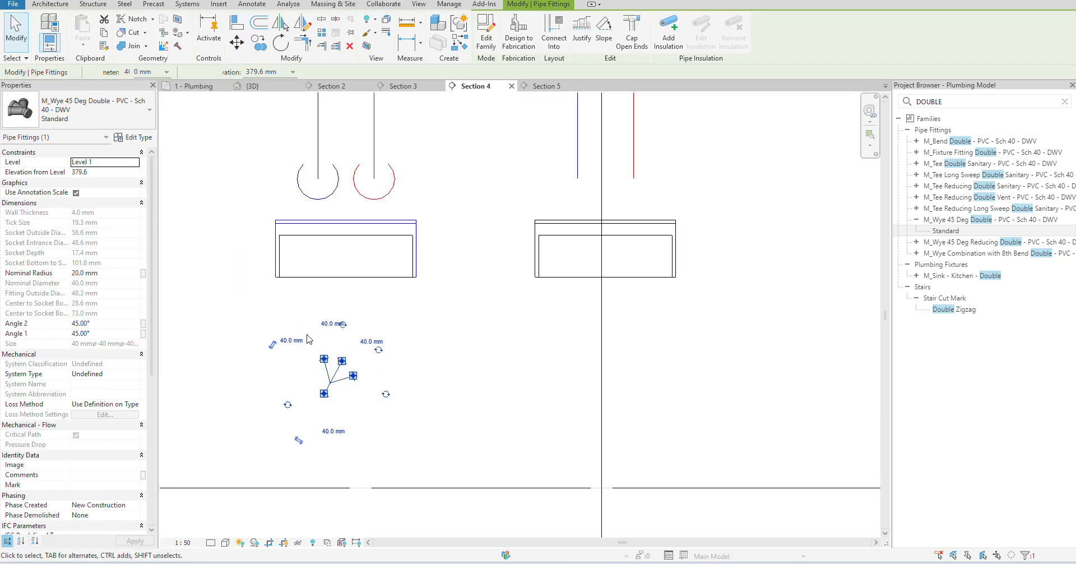
left_click(343, 325)
left_click(342, 325)
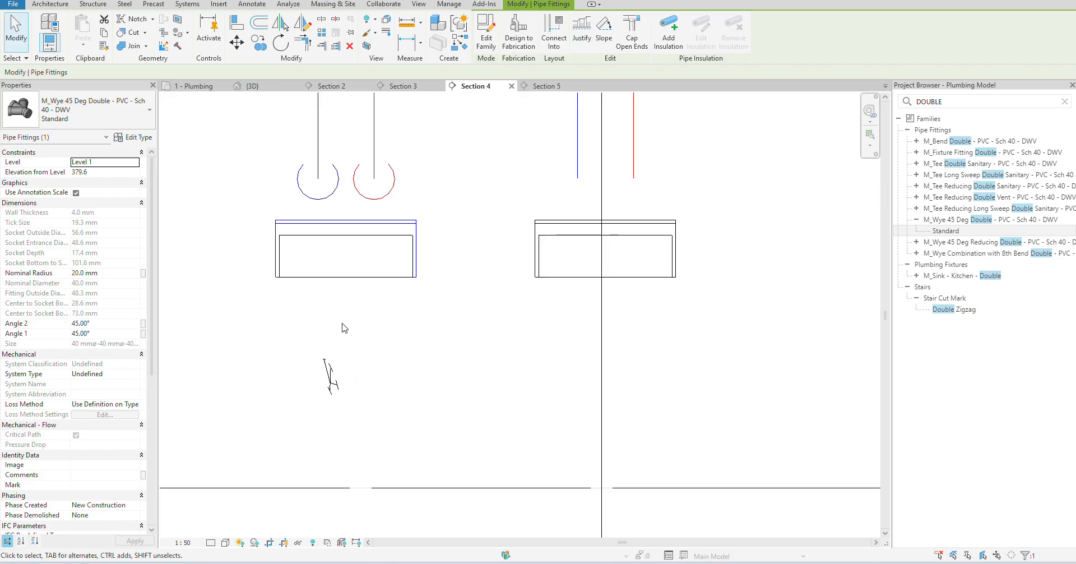
left_click(331, 374)
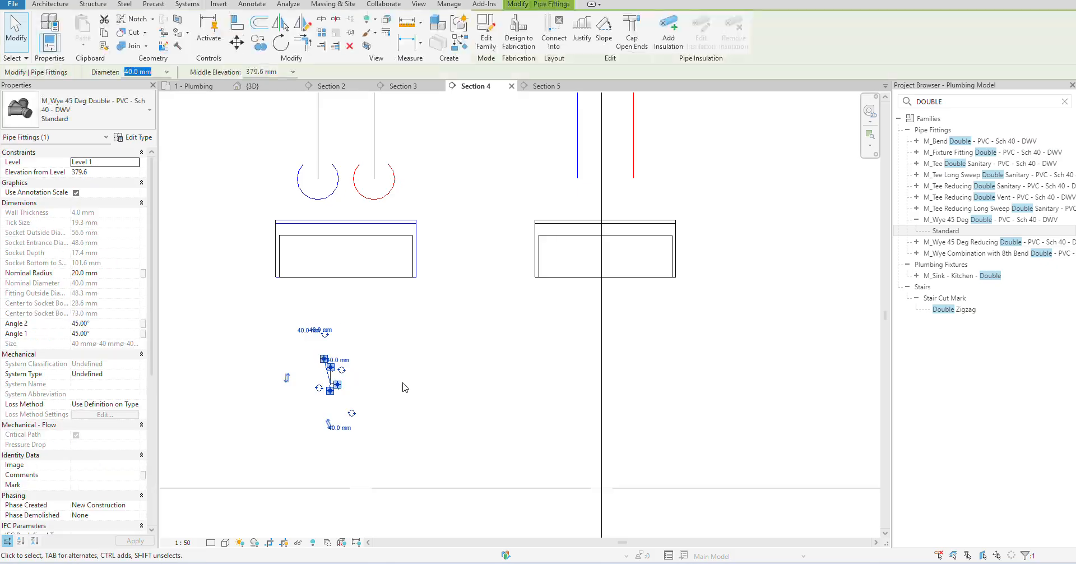
left_click(406, 386)
- Draw three vertical reference planes extending down past Level 1, one from the bottom centre of each sink
scroll(391, 341, "down", 4)
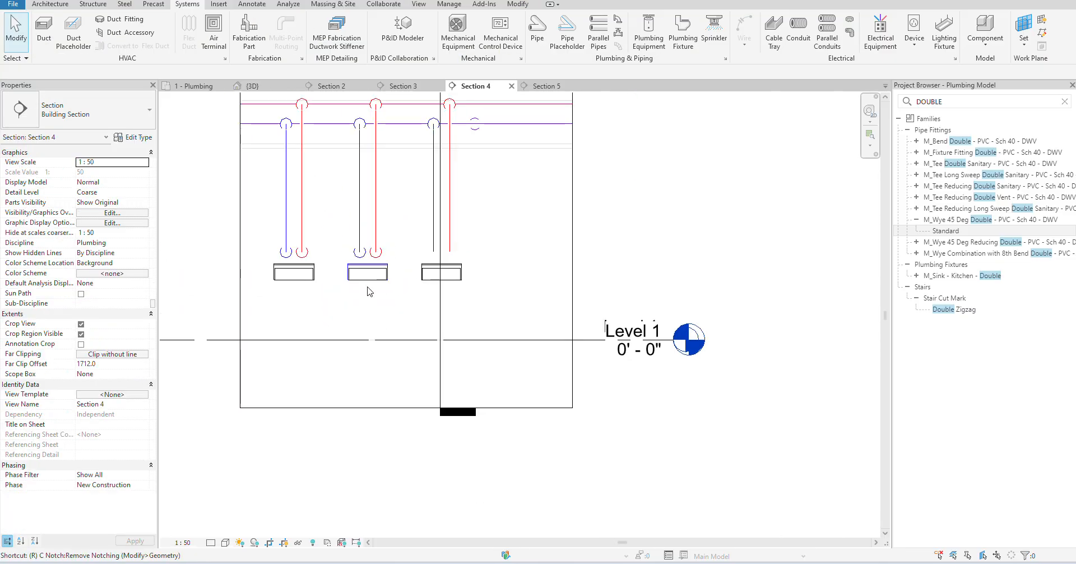
key("r")
key("p")
left_click(367, 280)
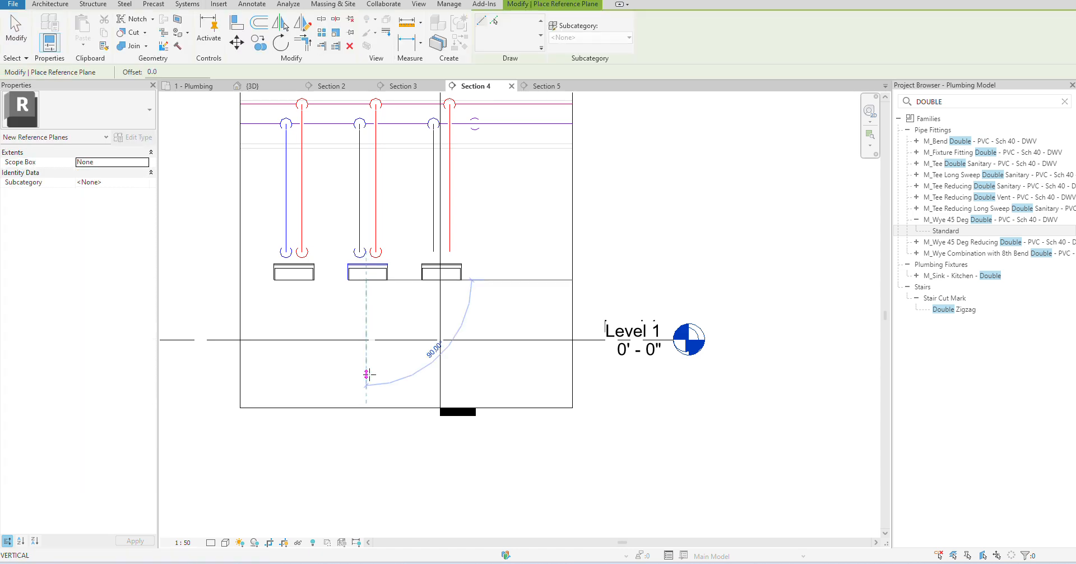
left_click(367, 390)
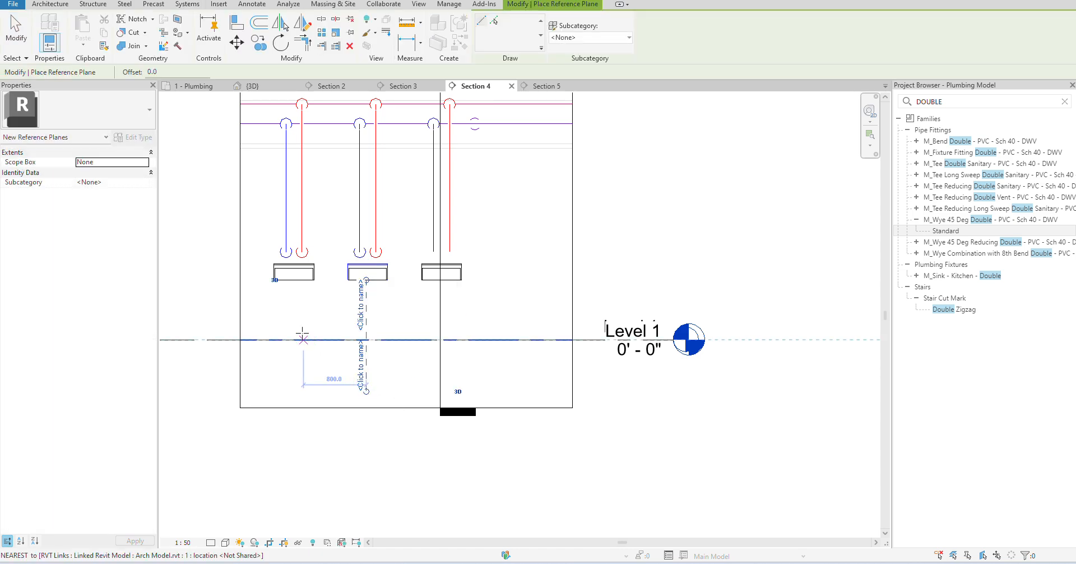
left_click(295, 280)
left_click(294, 370)
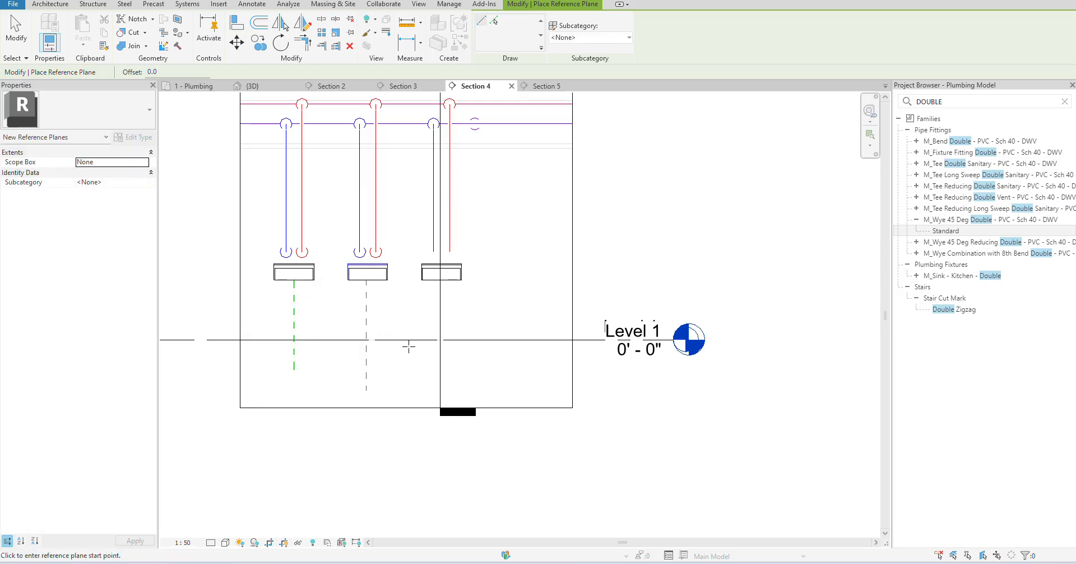
left_click(443, 279)
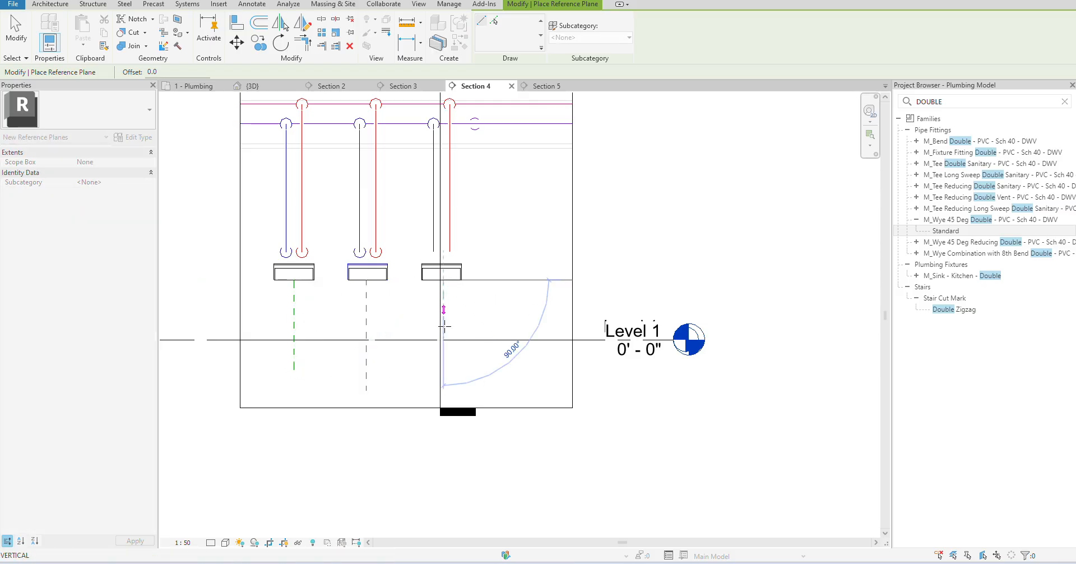
left_click(443, 371)
key("Escape")
key("Escape")
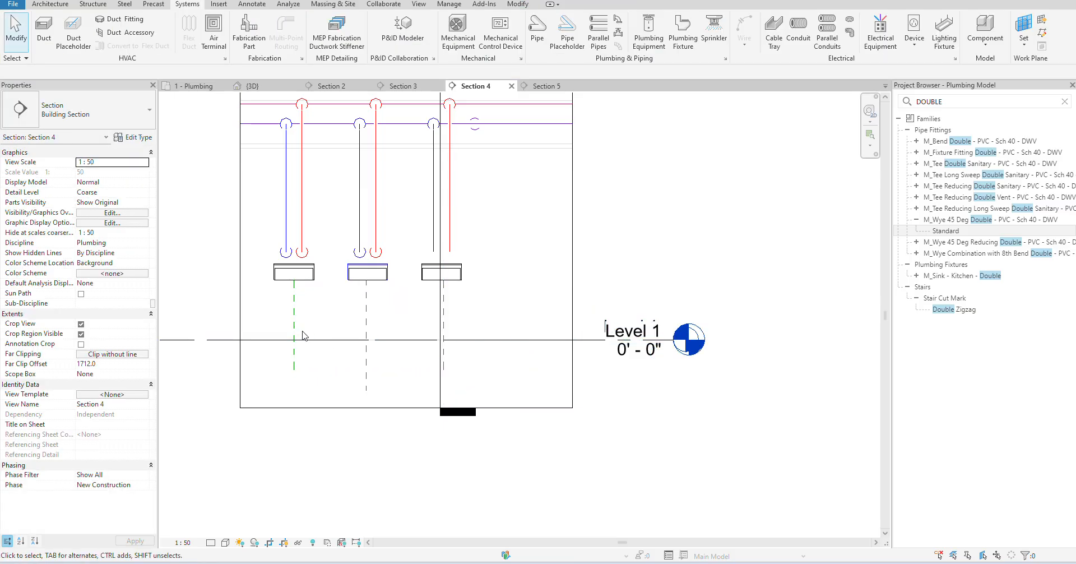
- Rotate a copy of the first sink's vertical reference plane 45 degrees about its upper end, toward the middle sink
left_click(295, 330)
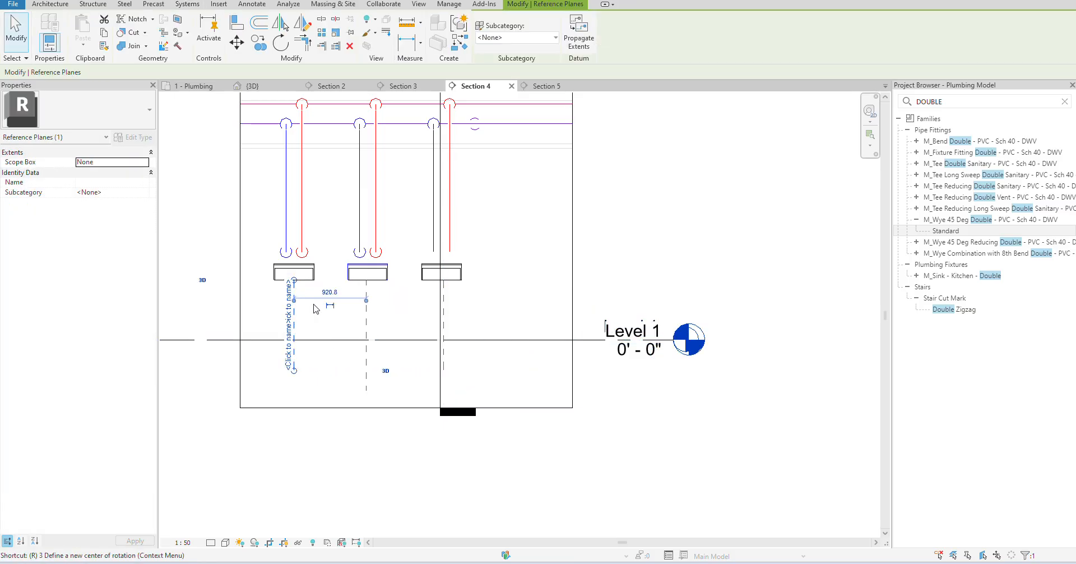
key("o")
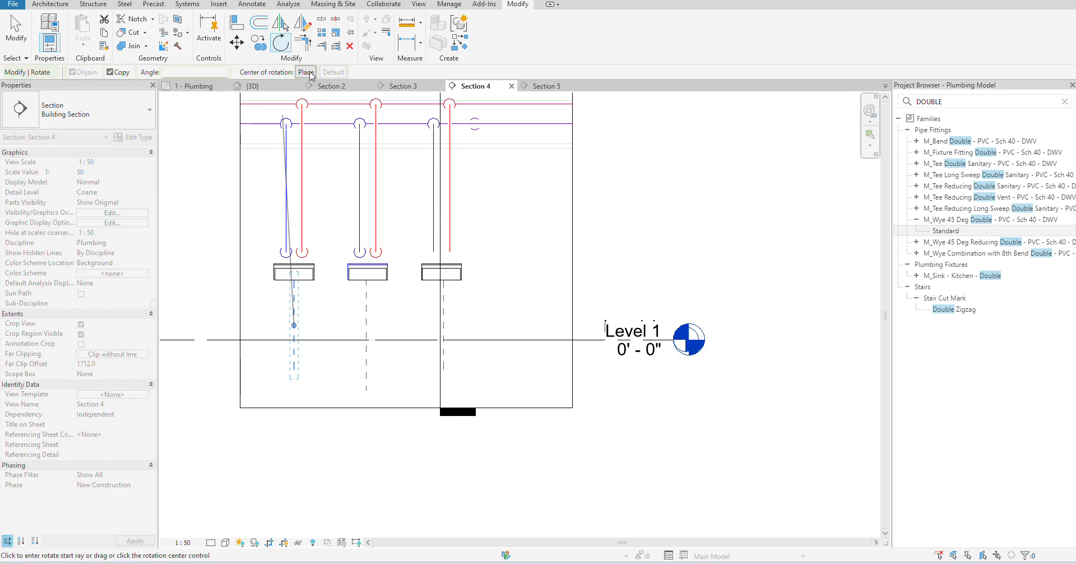
left_click(306, 73)
left_click(295, 280)
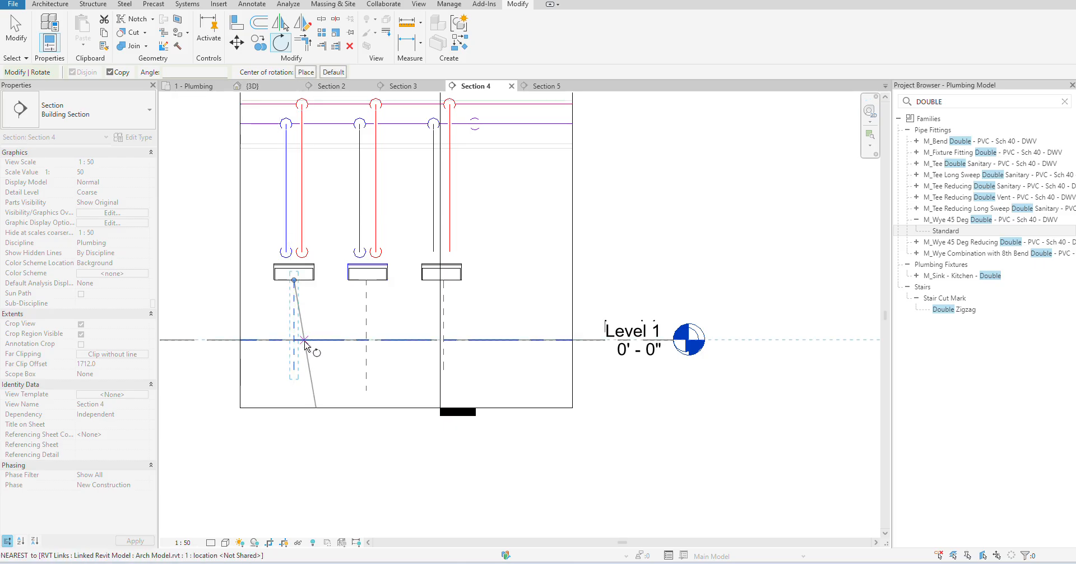
left_click(294, 373)
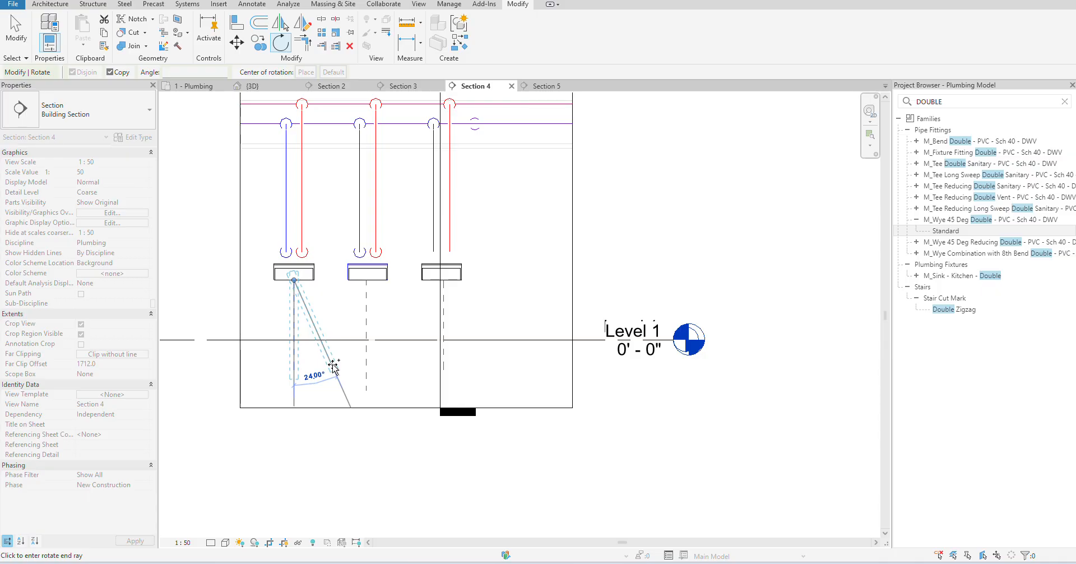
type("45")
key("Return")
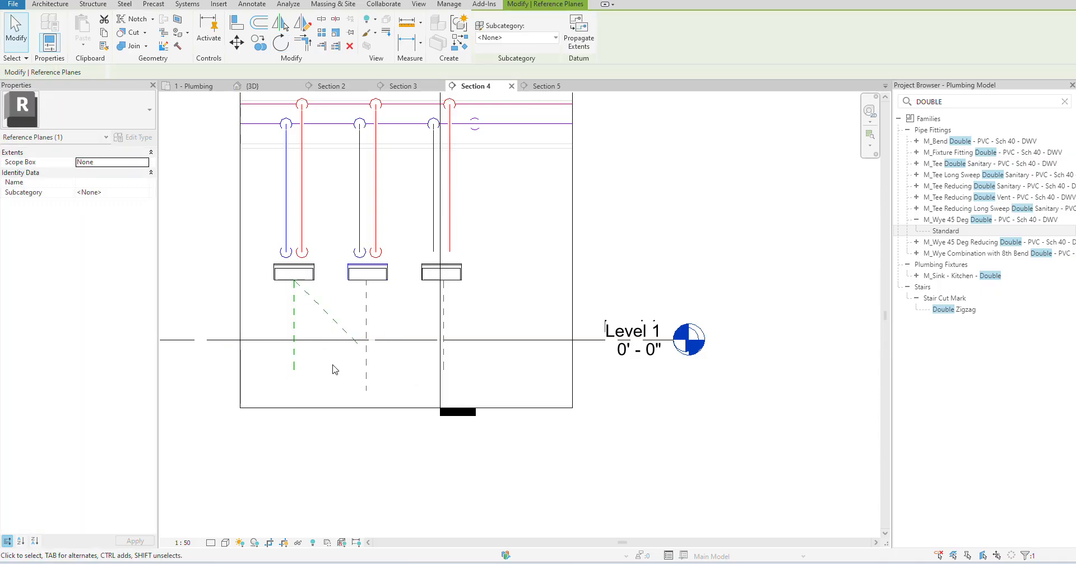
key("Escape")
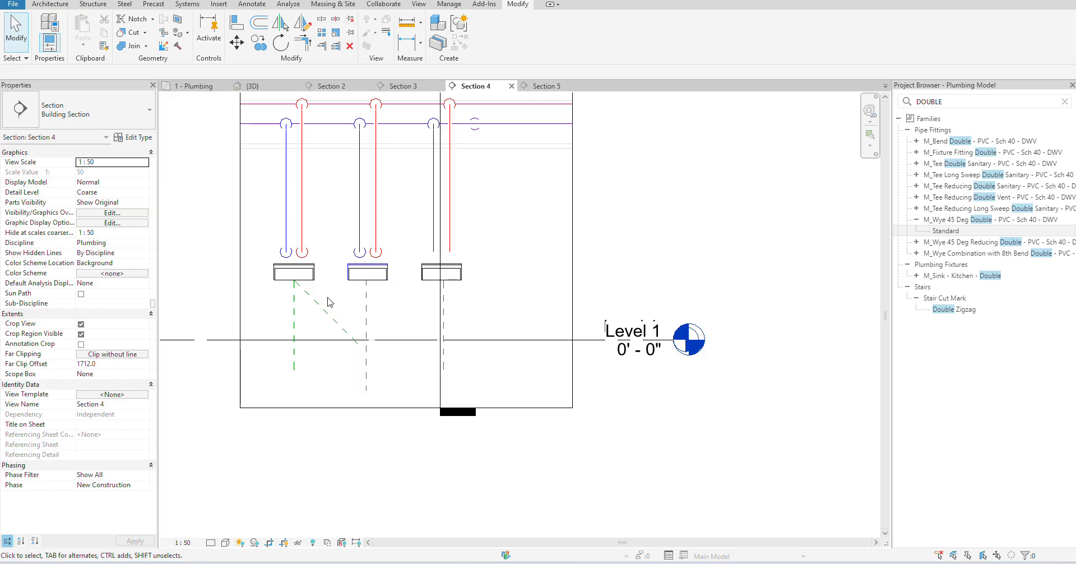
- Mirror the first sink's vertical and 45-degree reference planes as copies about the middle sink's vertical centreline
left_click_drag(328, 298, 266, 309)
key("d")
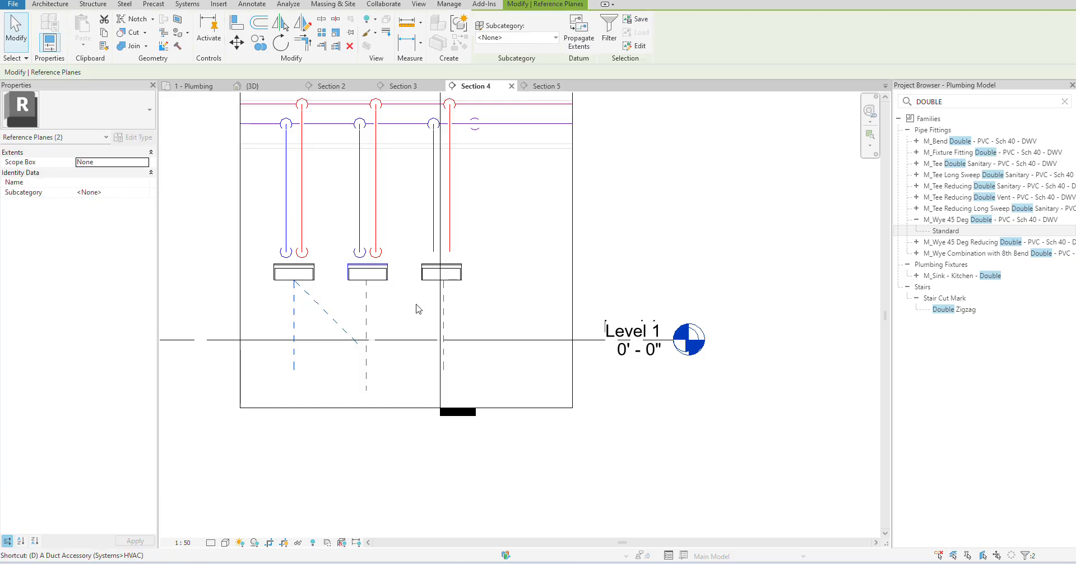
key("m")
left_click(366, 391)
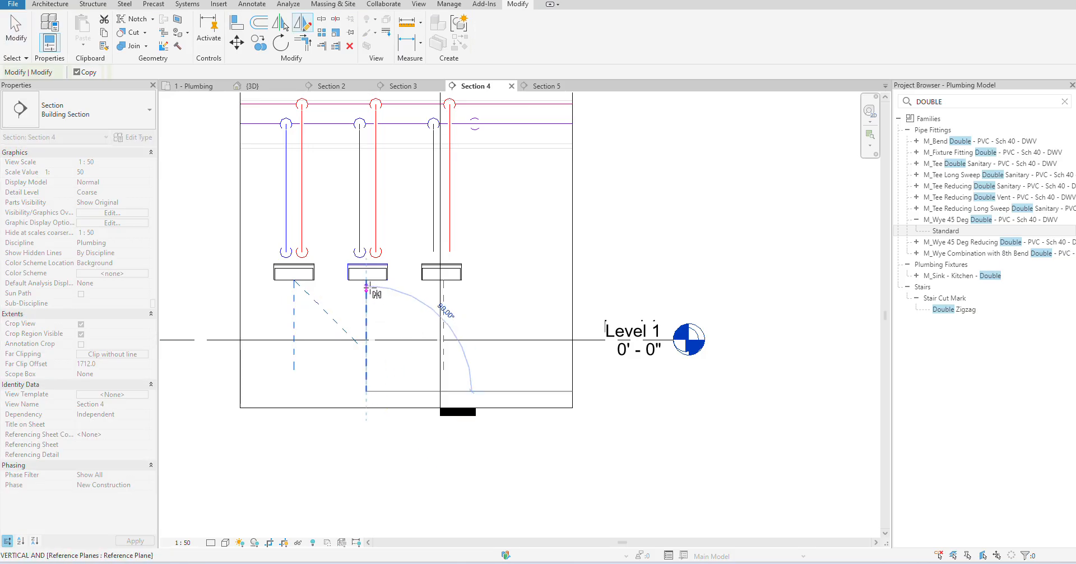
left_click(367, 287)
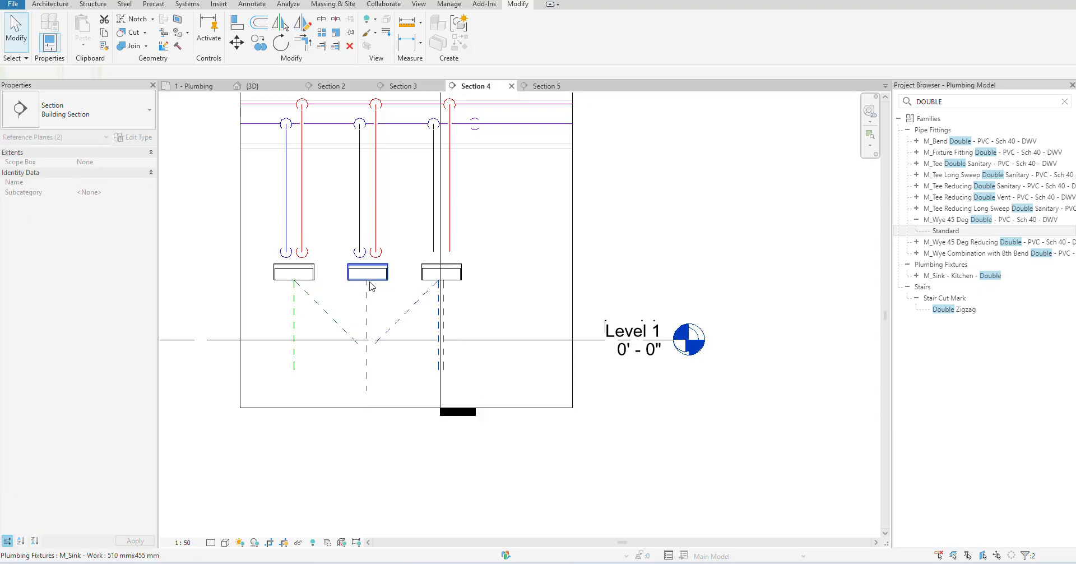
key("Escape")
- Move the mirrored vertical and diagonal reference planes together so their upper end meets the top of the third sink's original plane
scroll(448, 300, "up", 2)
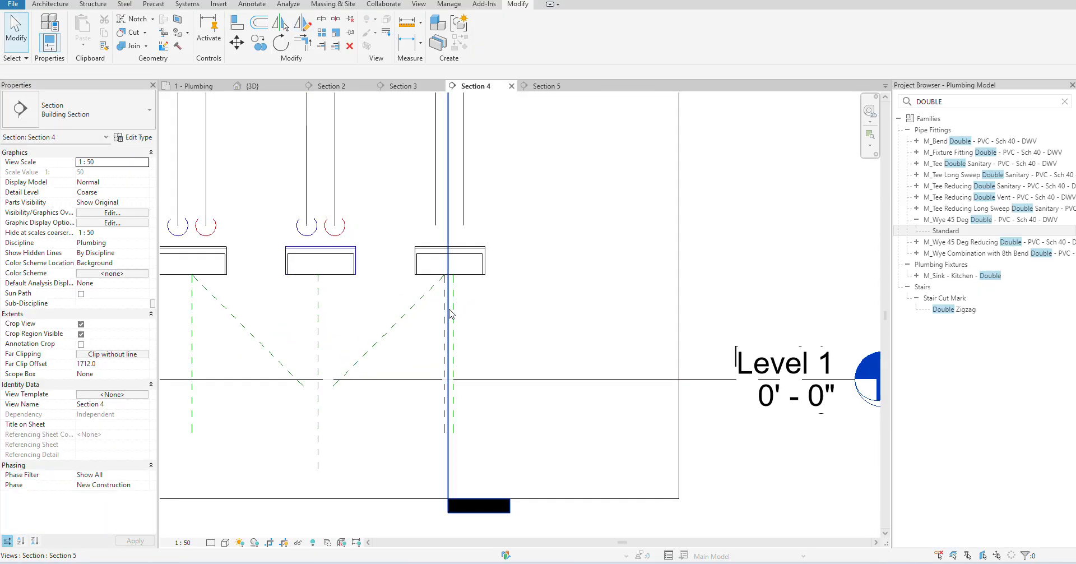
left_click(455, 293)
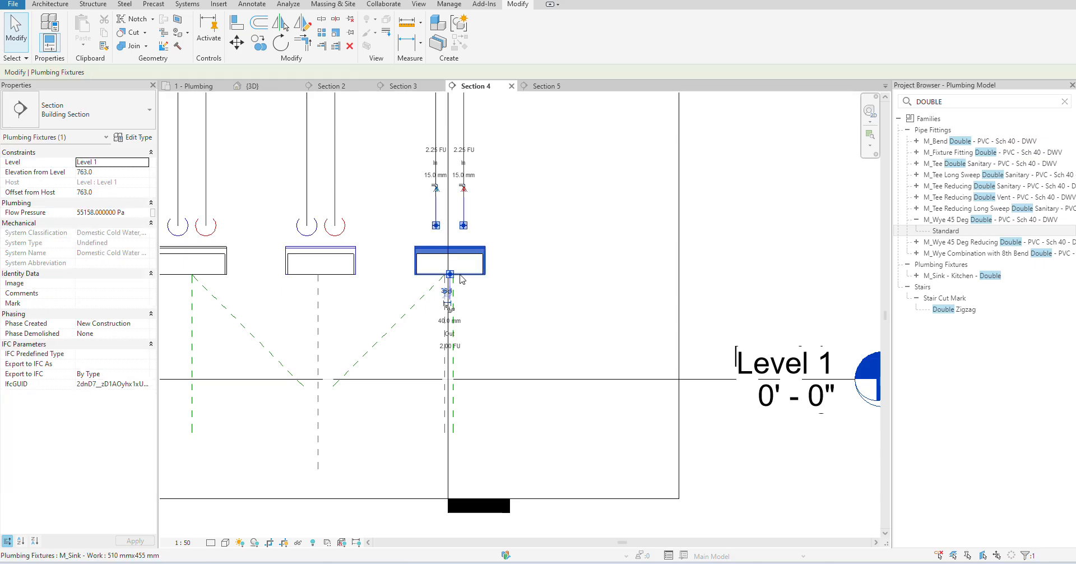
key("Escape")
scroll(451, 289, "up", 3)
left_click(414, 291)
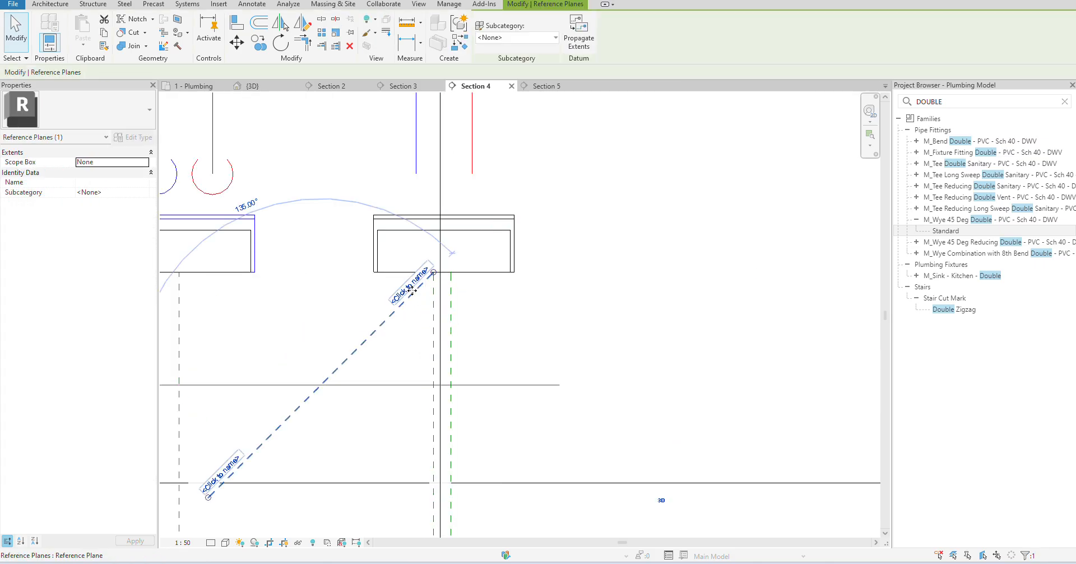
key("Escape")
left_click(432, 304)
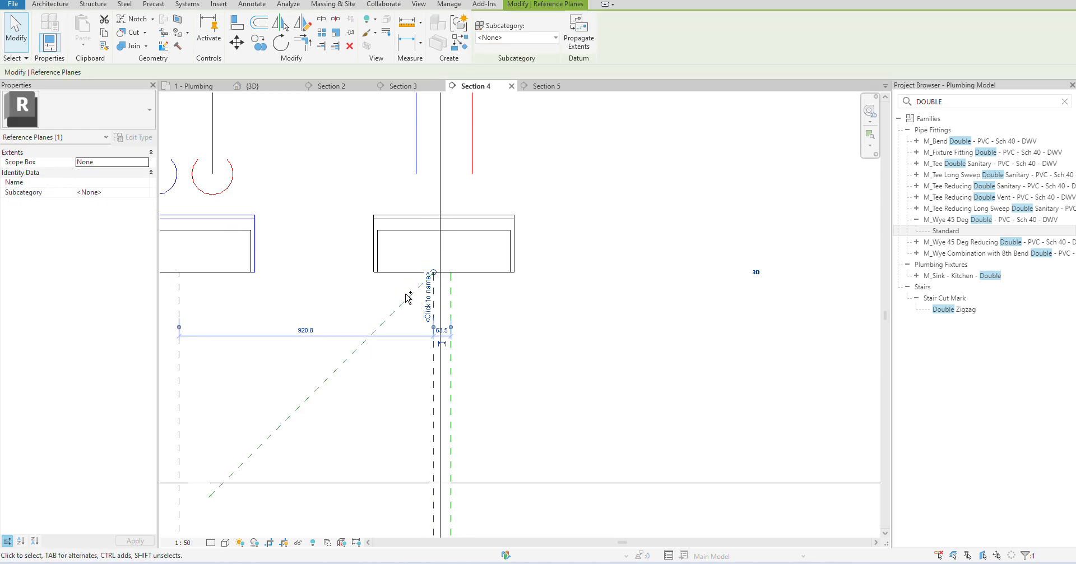
left_click(407, 296, "ctrl")
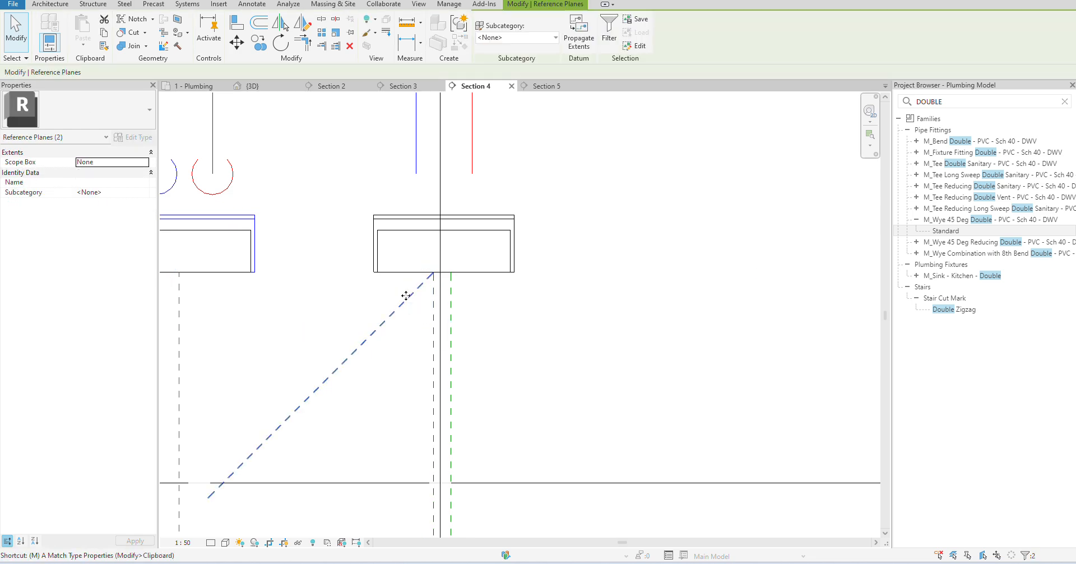
key("m")
key("v")
left_click(433, 273)
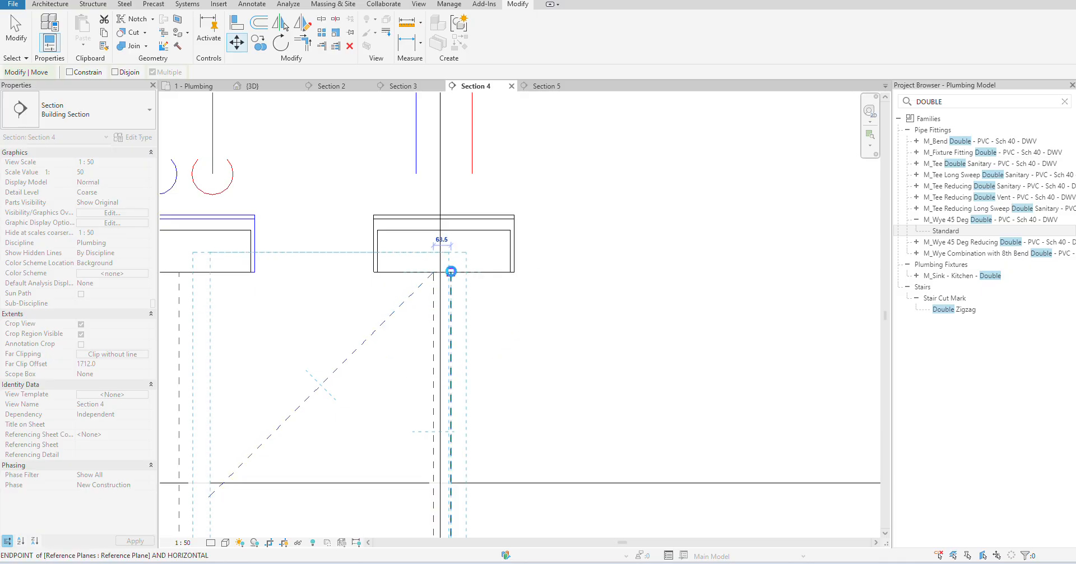
left_click(451, 271)
key("Escape")
scroll(471, 373, "down", 3)
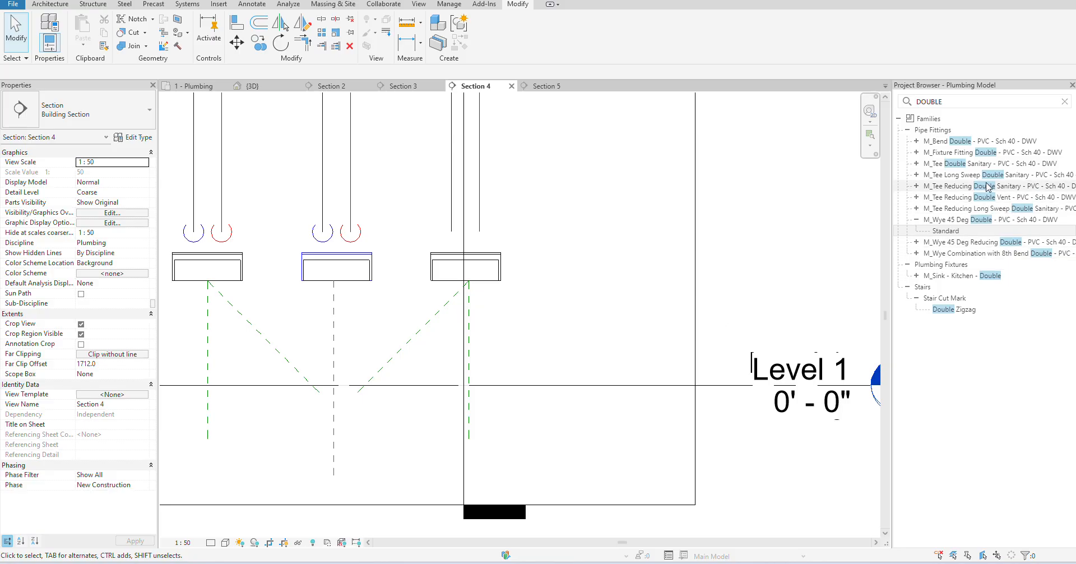
- Start a new pipe with type PVC - Drainage and system type Drainage (DWV)
right_click(946, 231)
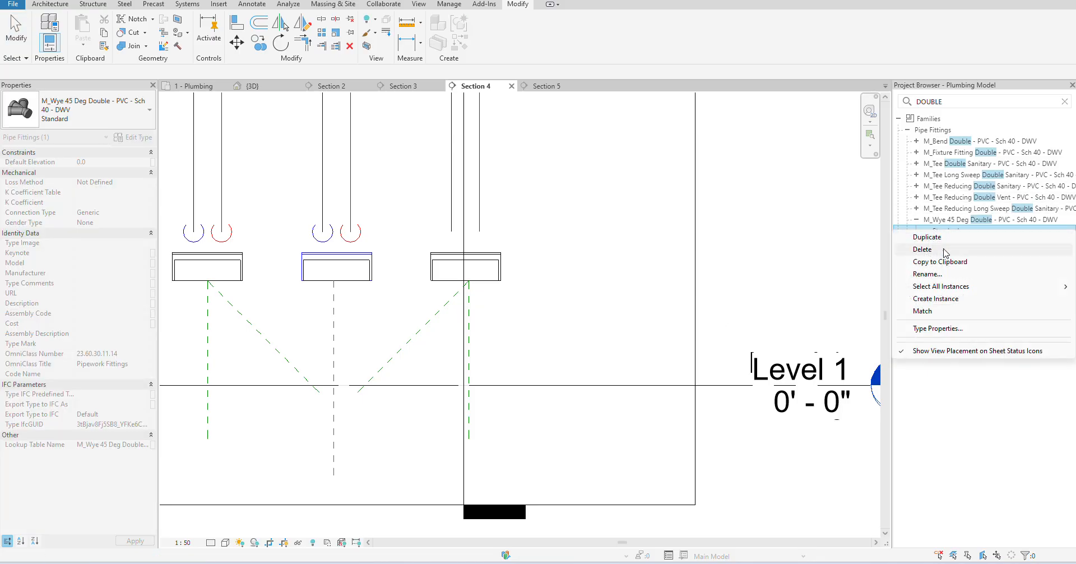
left_click(414, 403)
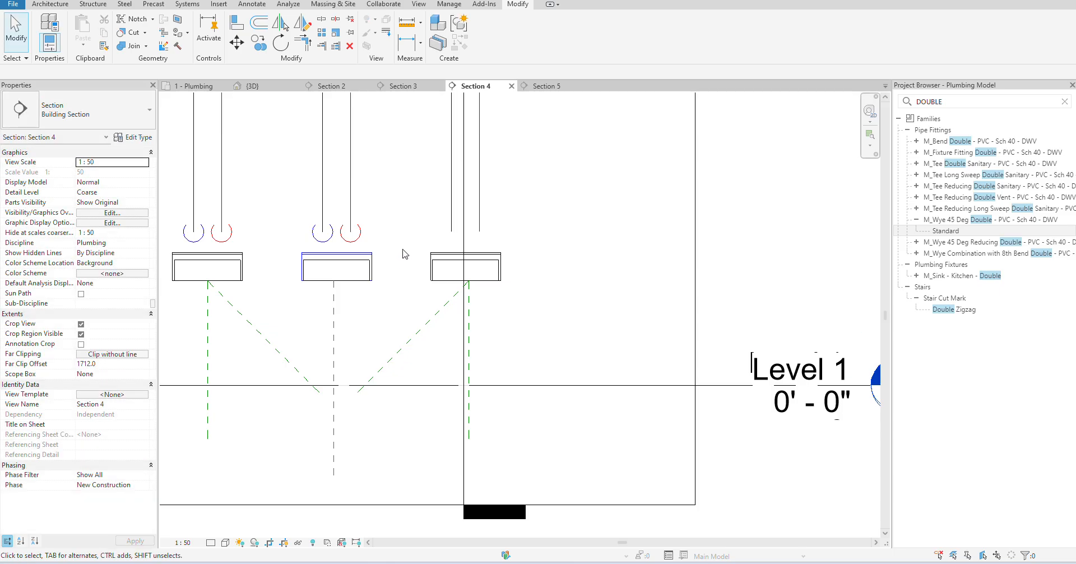
left_click(190, 7)
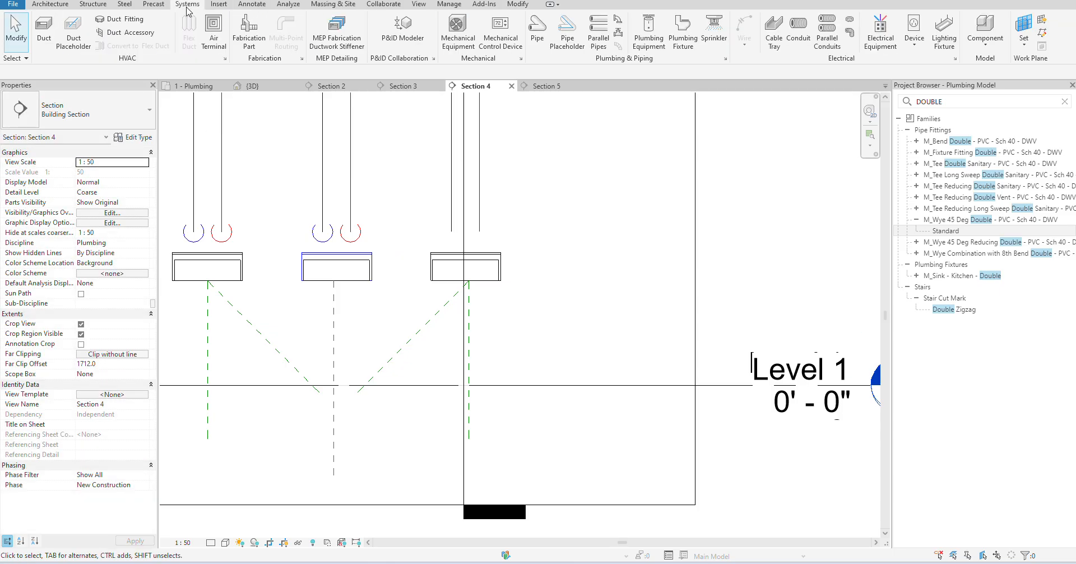
key("p")
key("i")
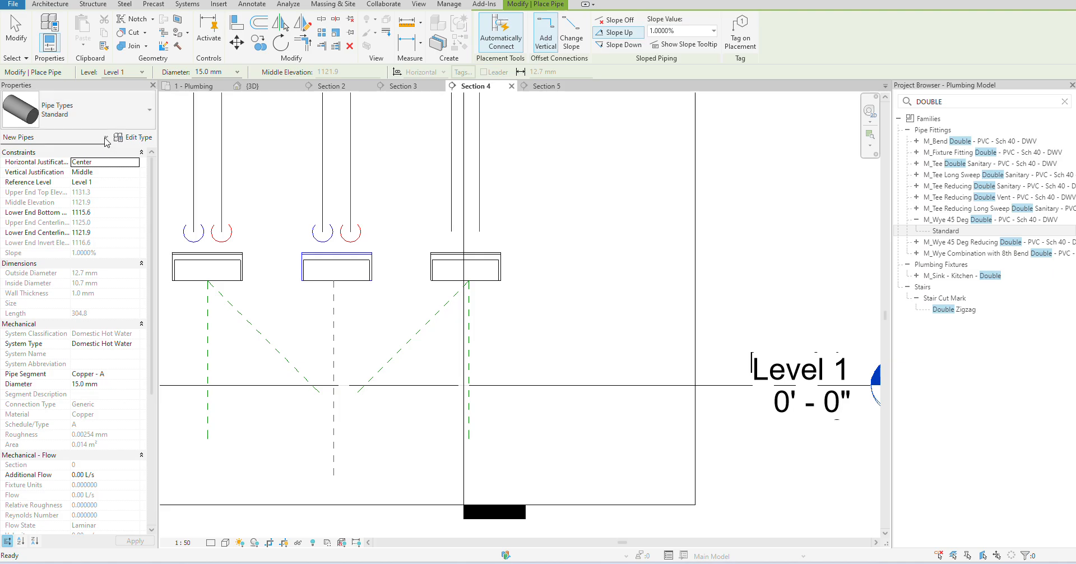
left_click(84, 109)
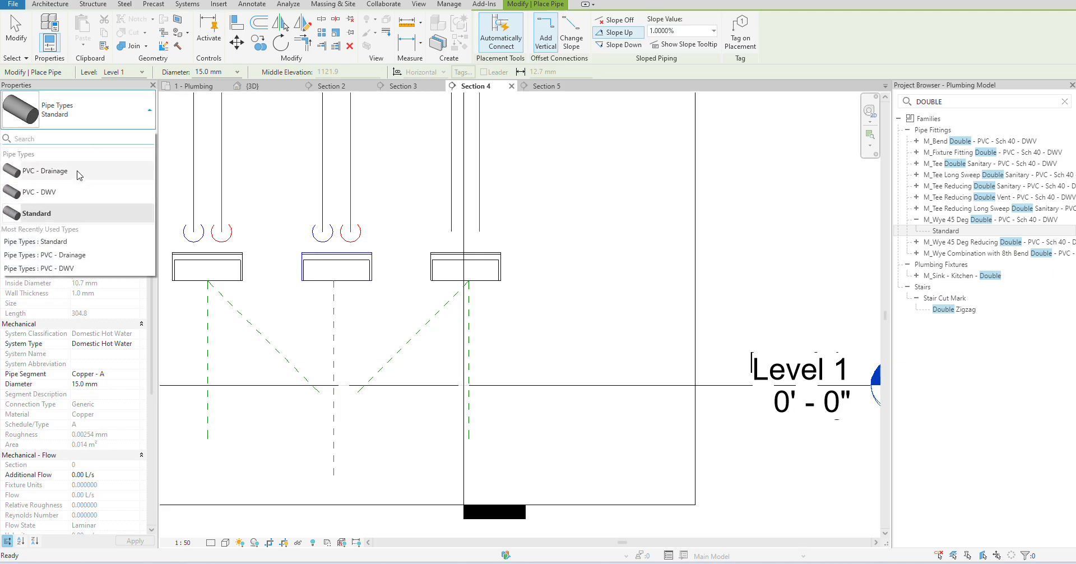
left_click(78, 171)
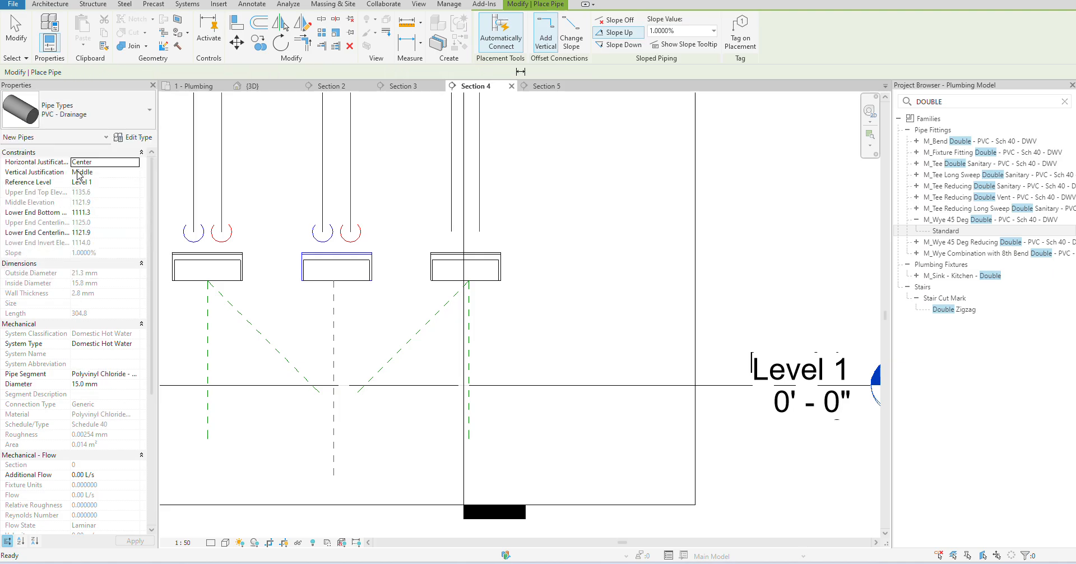
left_click(136, 344)
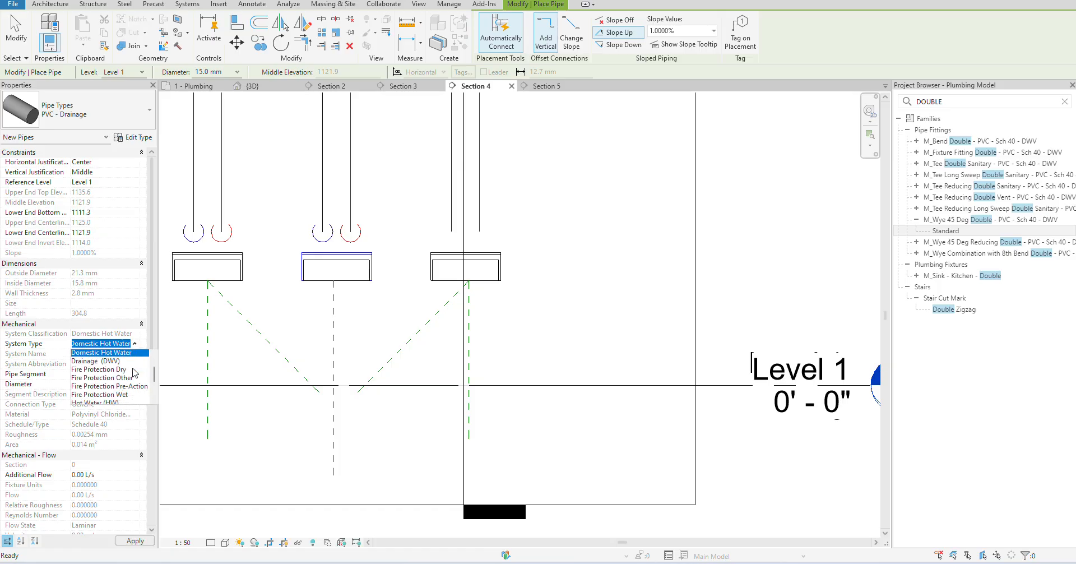
scroll(131, 376, "down", 2)
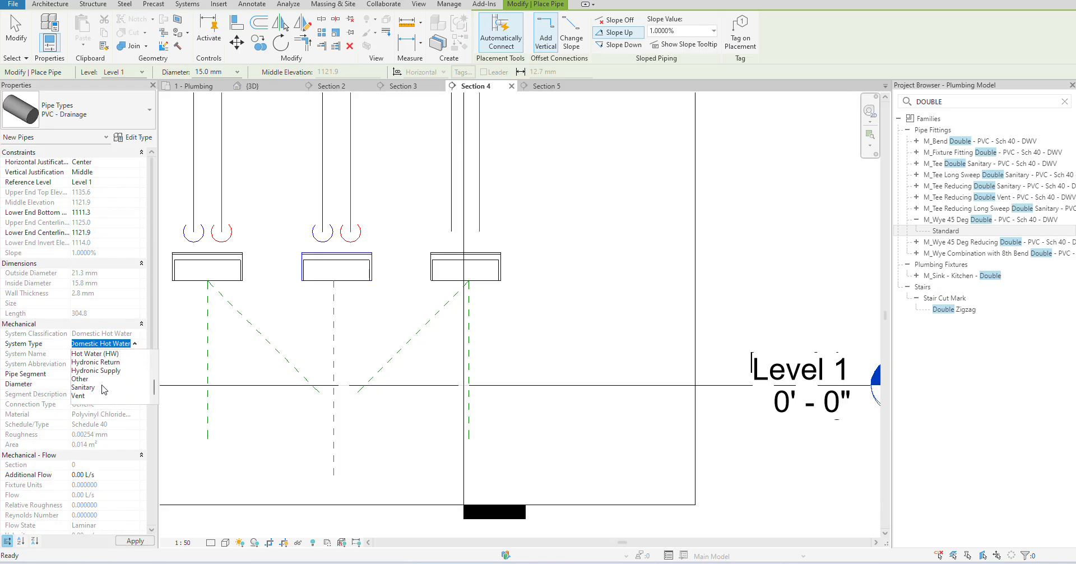
scroll(104, 390, "up", 3)
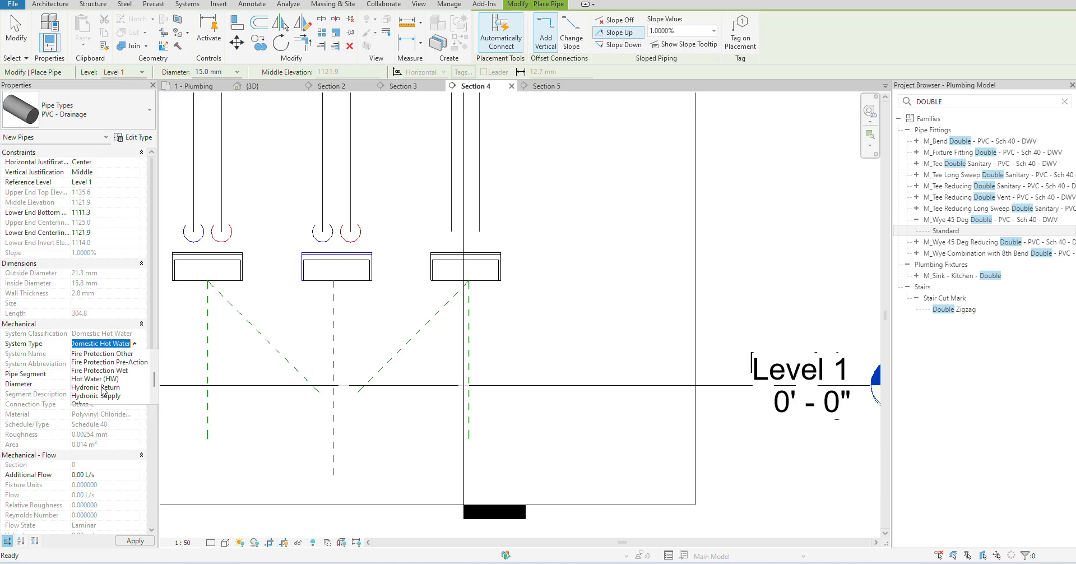
left_click(106, 380)
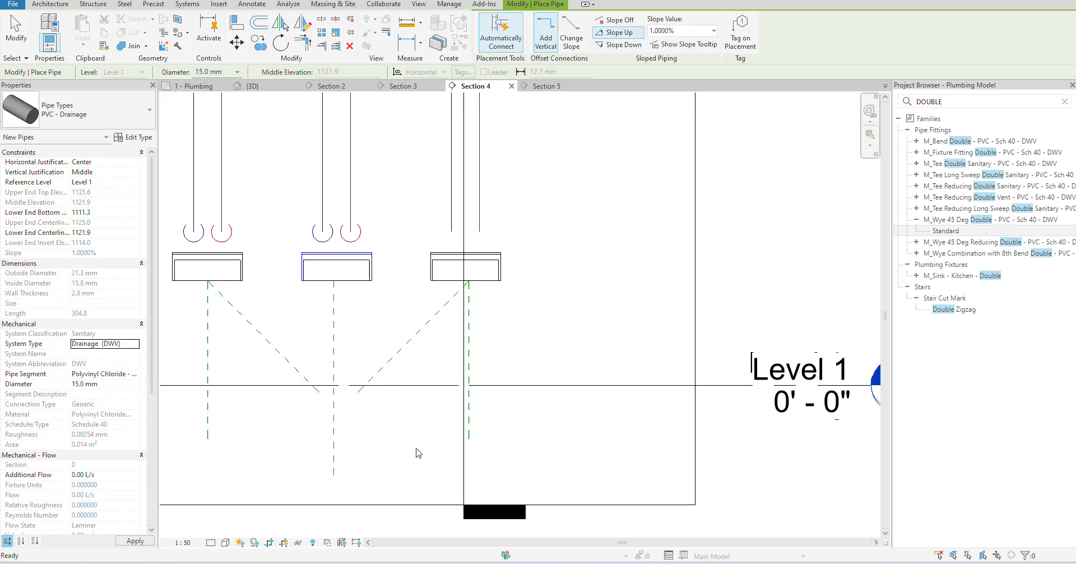
- Draw a vertical pipe along the middle reference plane from its lower end up to about -76 mm, and set the view's detail level to Fine
left_click(334, 475)
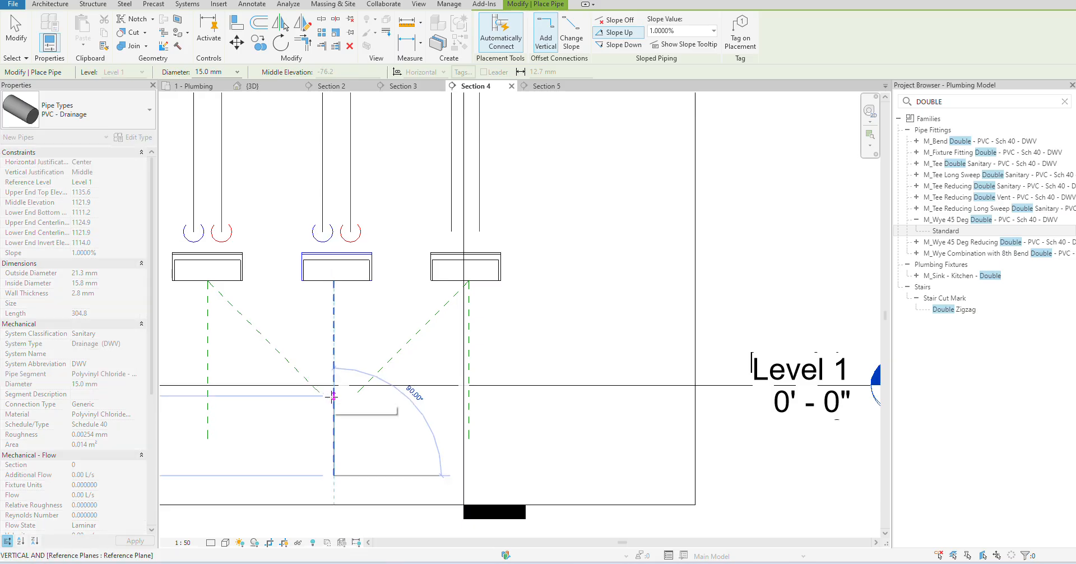
key("Escape")
key("Escape")
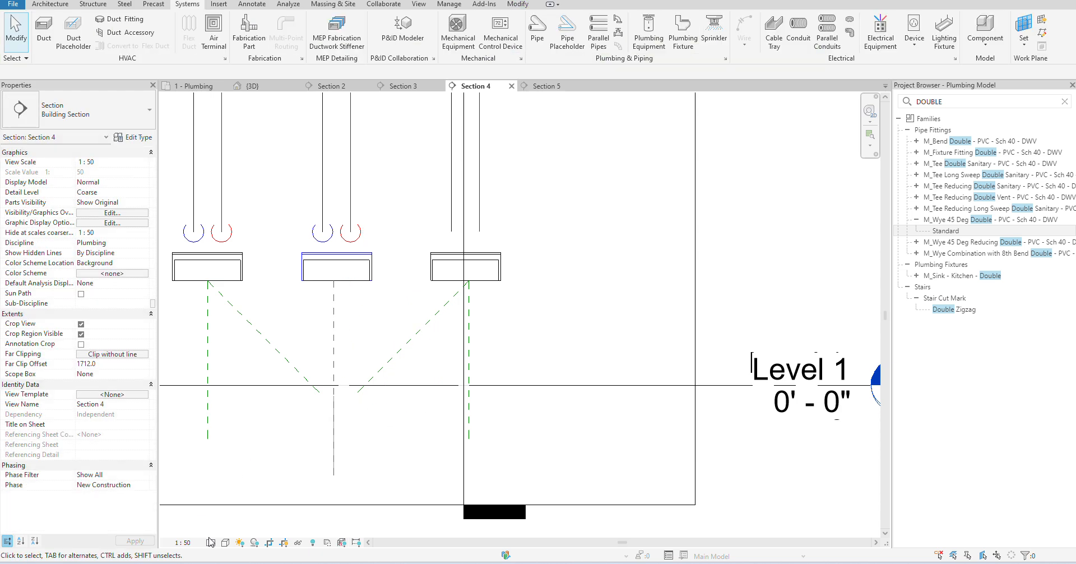
left_click(210, 542)
left_click(224, 535)
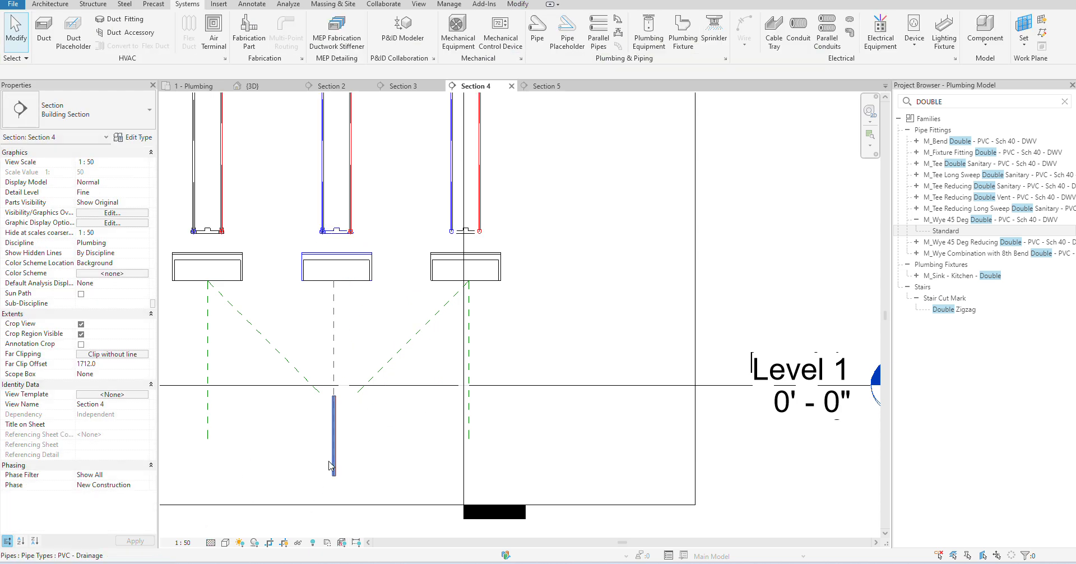
- Place a Standard M_Wye 45 Deg Double - PVC - Sch 40 - DWV fitting on the upper end of the vertical drainage pipe
right_click(941, 230)
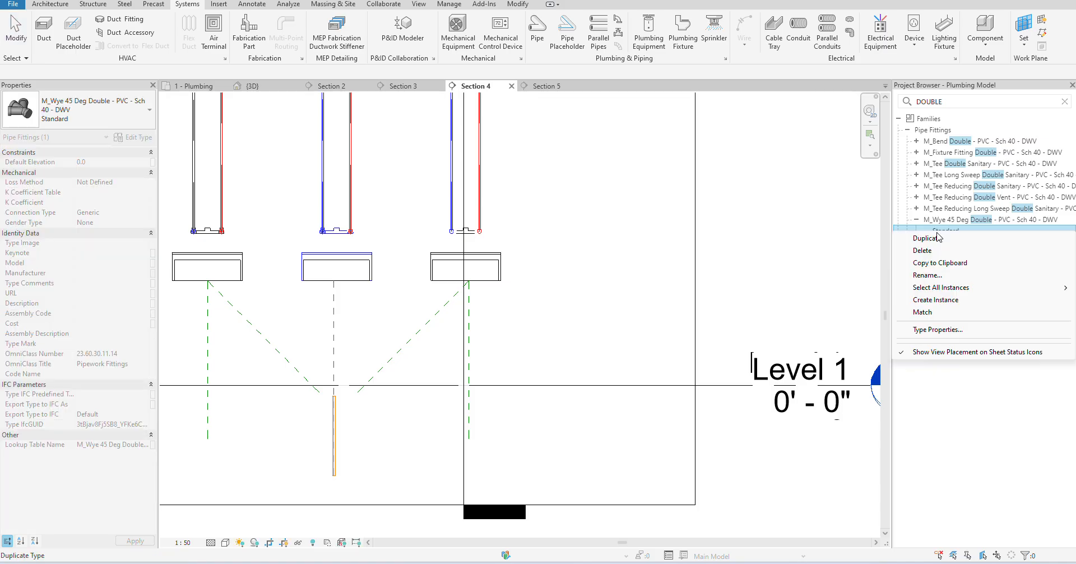
left_click(936, 299)
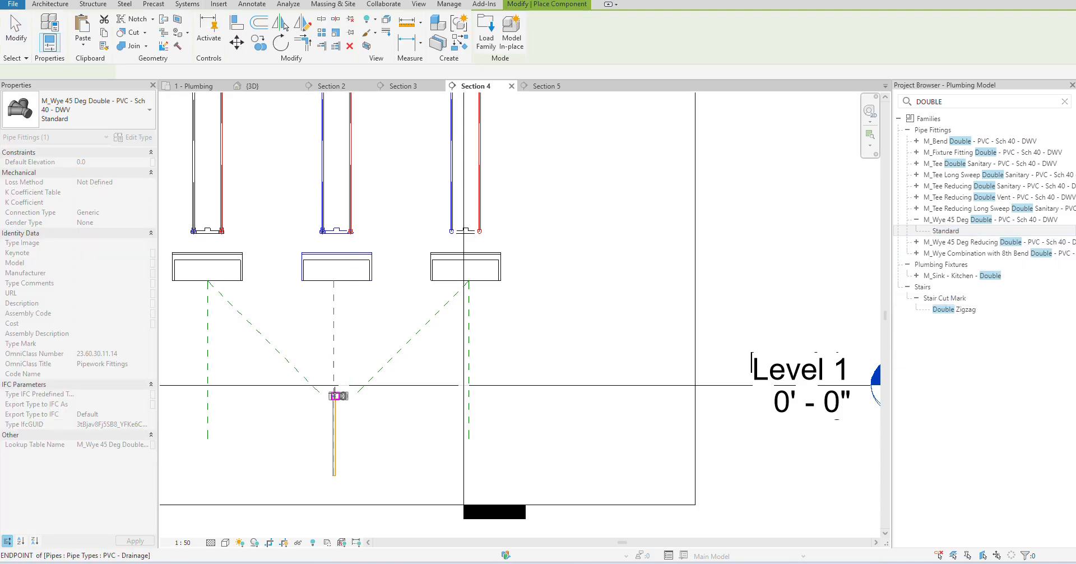
left_click(334, 392)
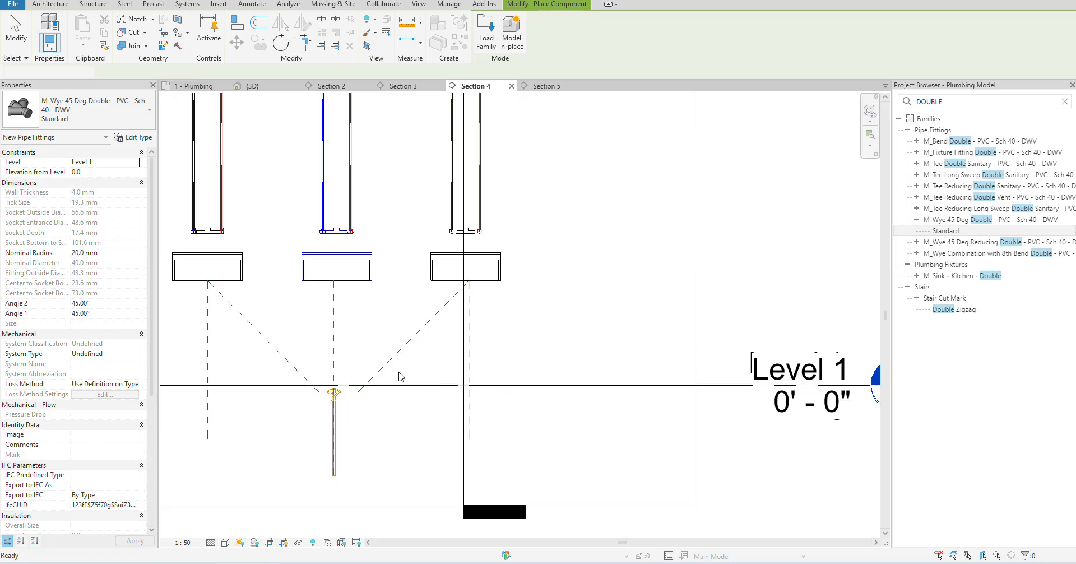
key("Escape")
- Set the diameter of the vertical drainage pipe below the double wye to 100 mm
scroll(392, 376, "up", 3)
scroll(294, 462, "down", 3)
middle_click_drag(294, 462, 354, 379)
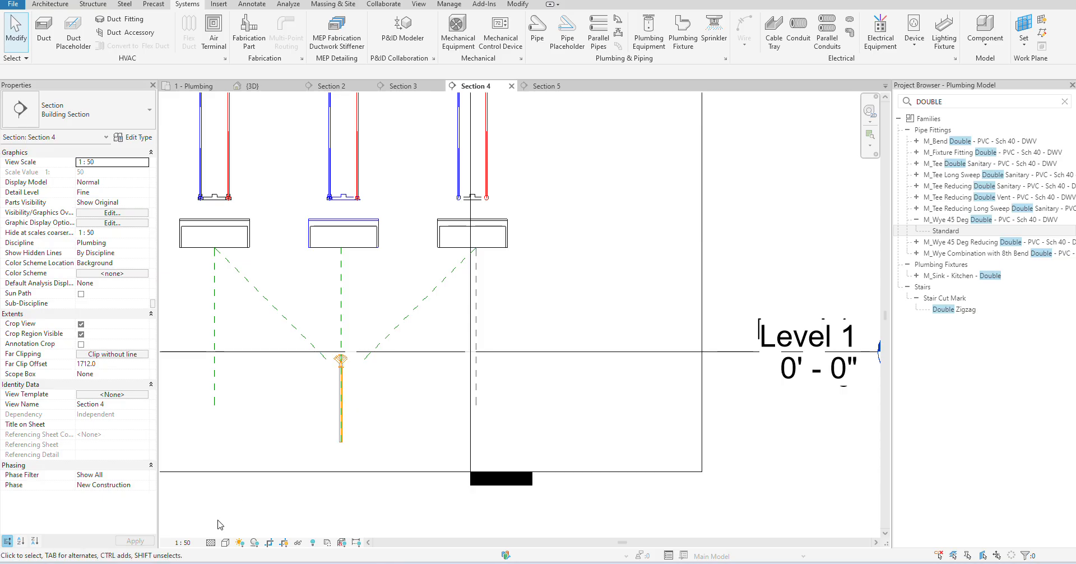
left_click(344, 422)
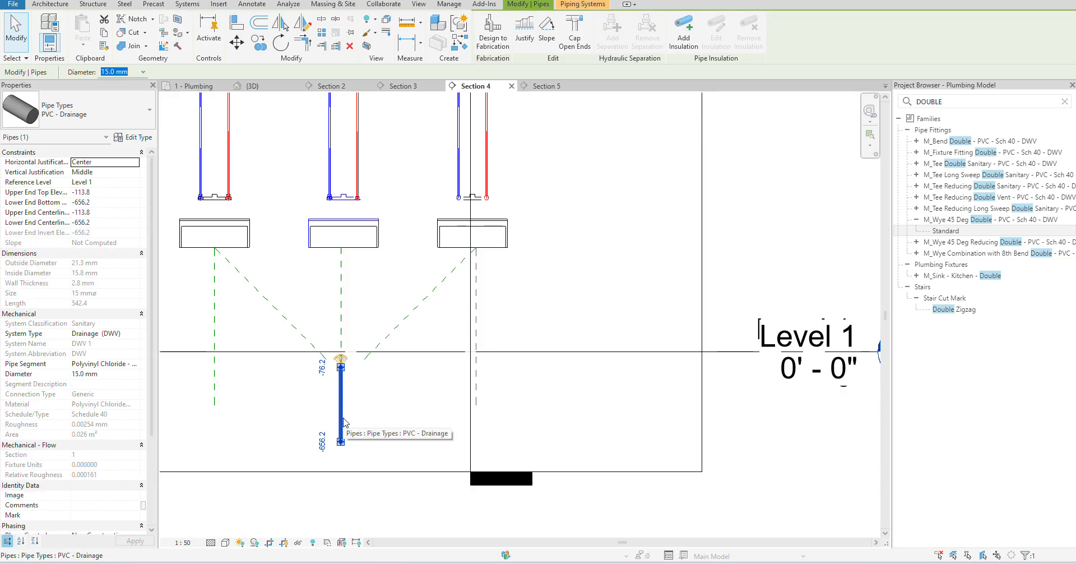
left_click(144, 71)
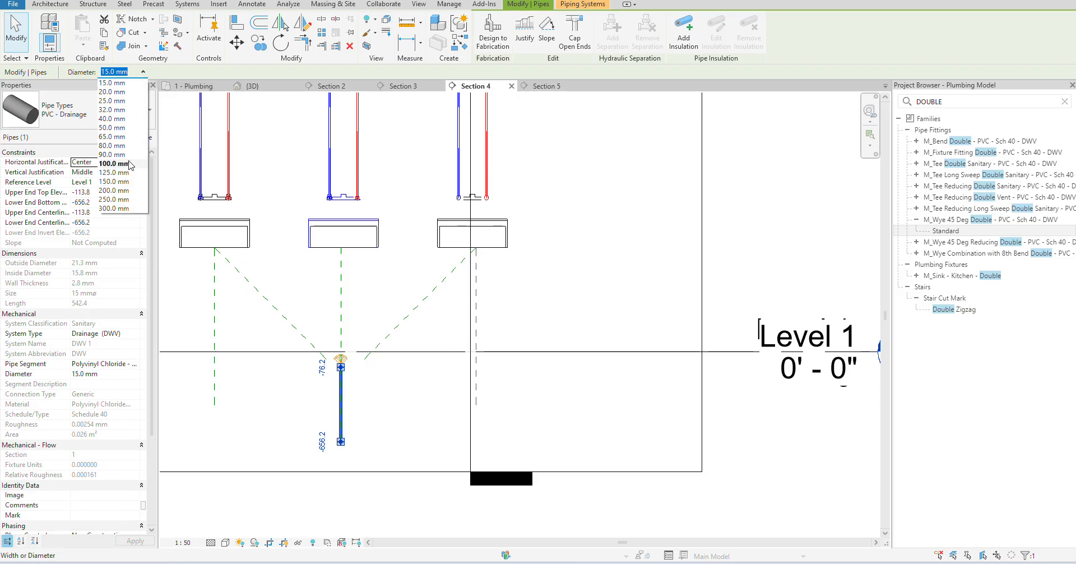
left_click(128, 166)
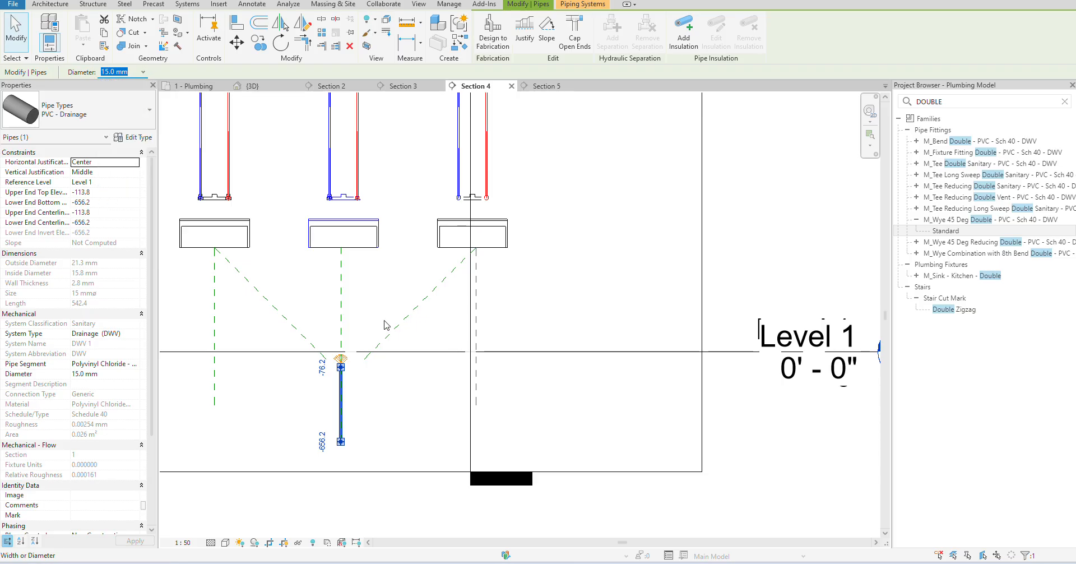
key("Escape")
- Set the diameter of the double wye fitting on top of the vertical drainage pipe to 100 mm
scroll(346, 358, "up", 2)
left_click(346, 359)
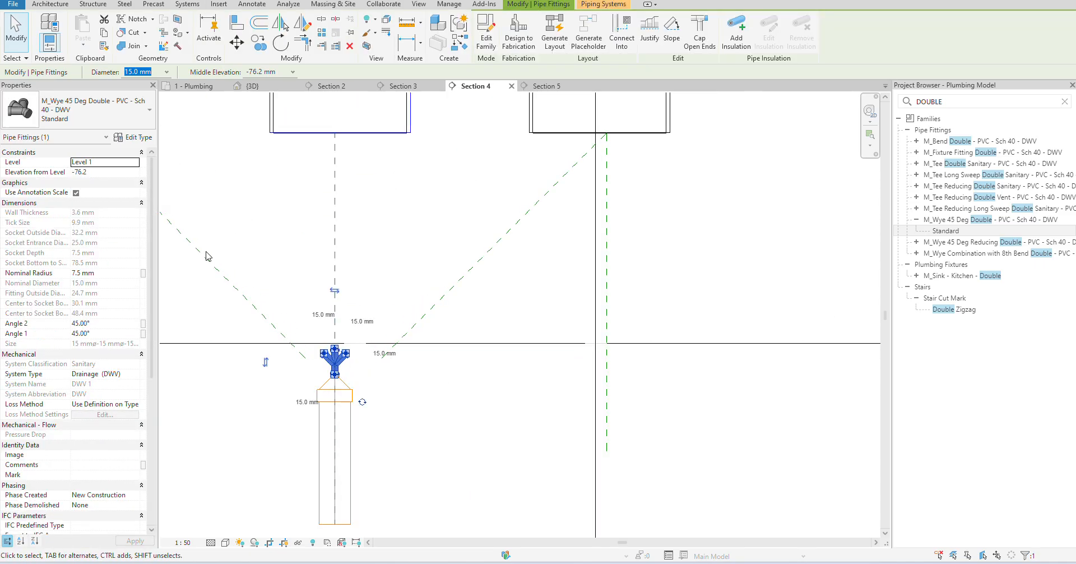
left_click(167, 72)
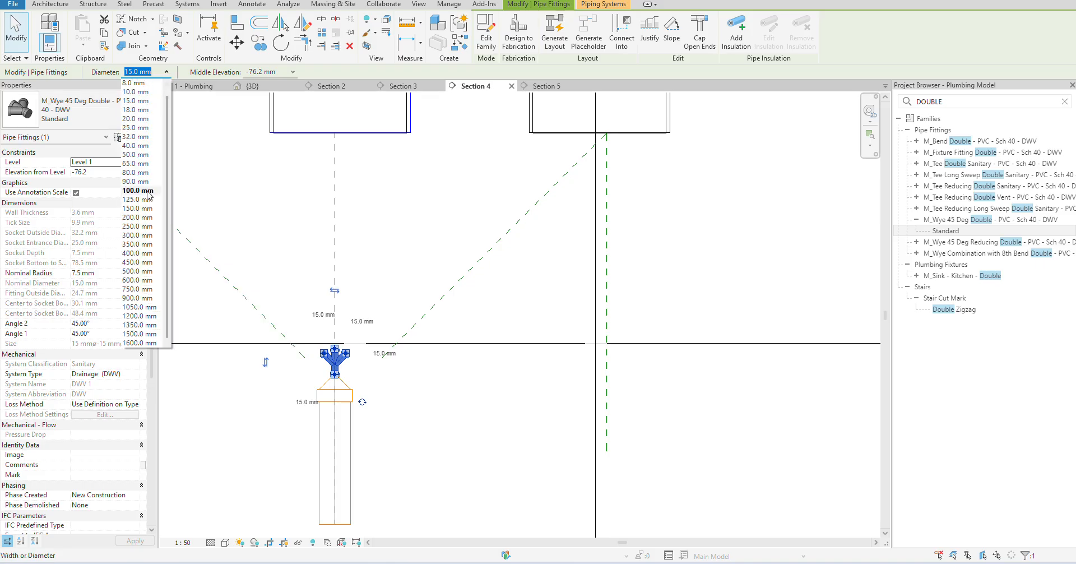
left_click(137, 190)
key("Escape")
scroll(436, 375, "down", 2)
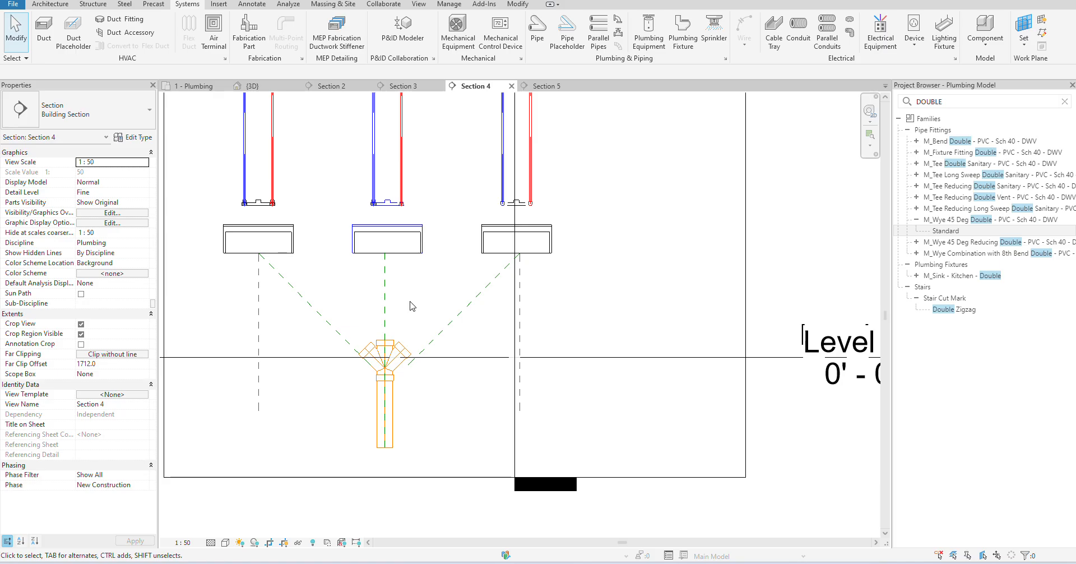
- Set the diameter of both the double wye fitting and the vertical drainage pipe to 40 mm
left_click(409, 356)
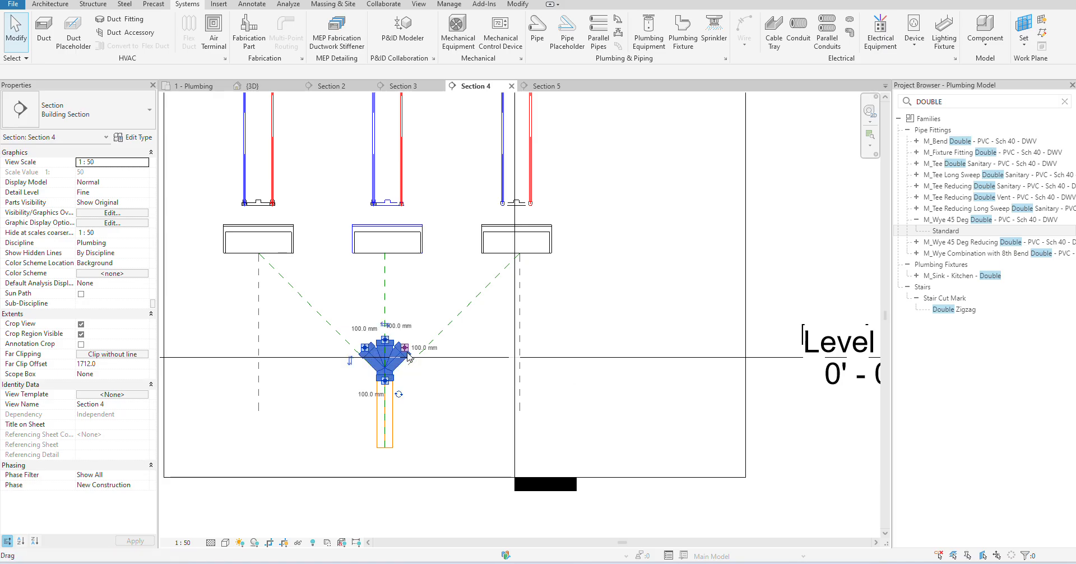
left_click(387, 415)
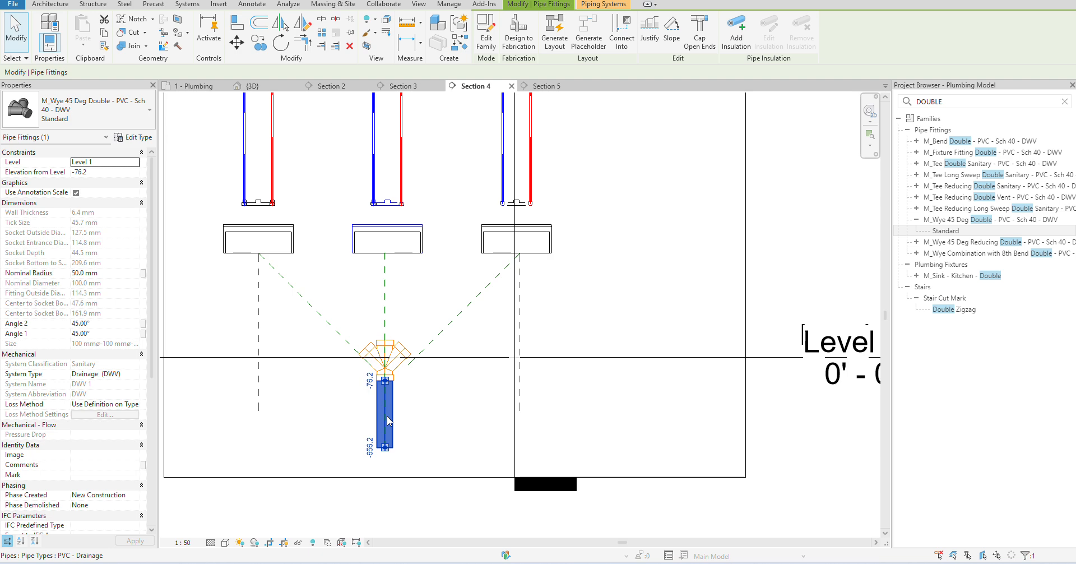
left_click(417, 251)
left_click(432, 320)
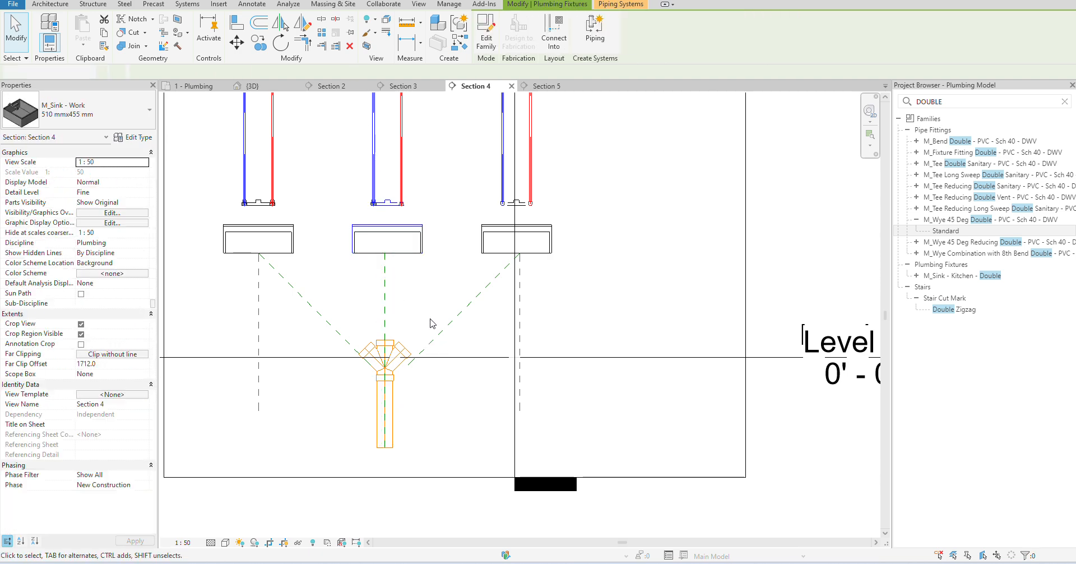
left_click(392, 358)
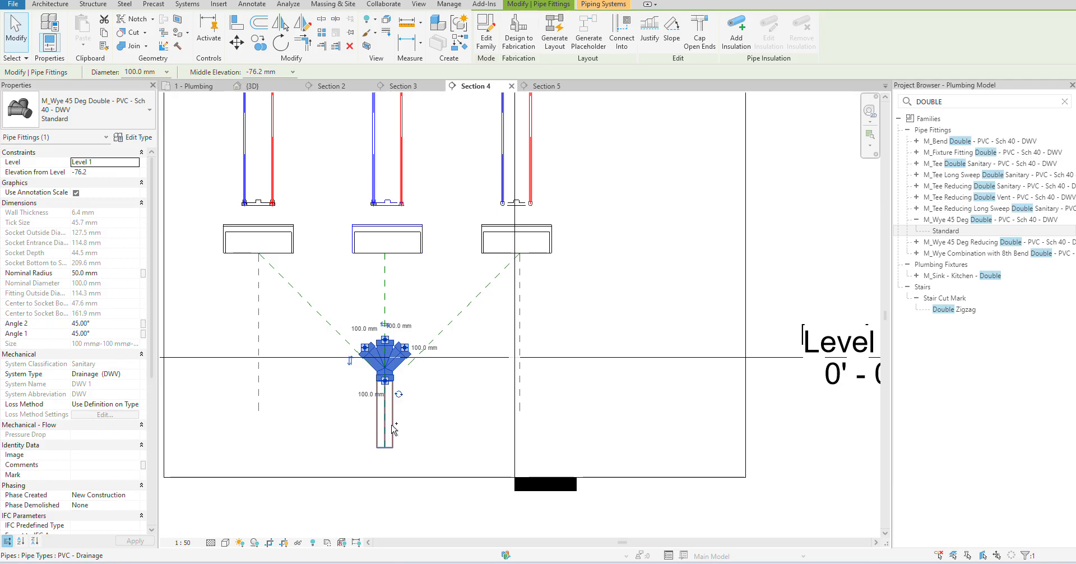
left_click(392, 429, "ctrl")
left_click(169, 71)
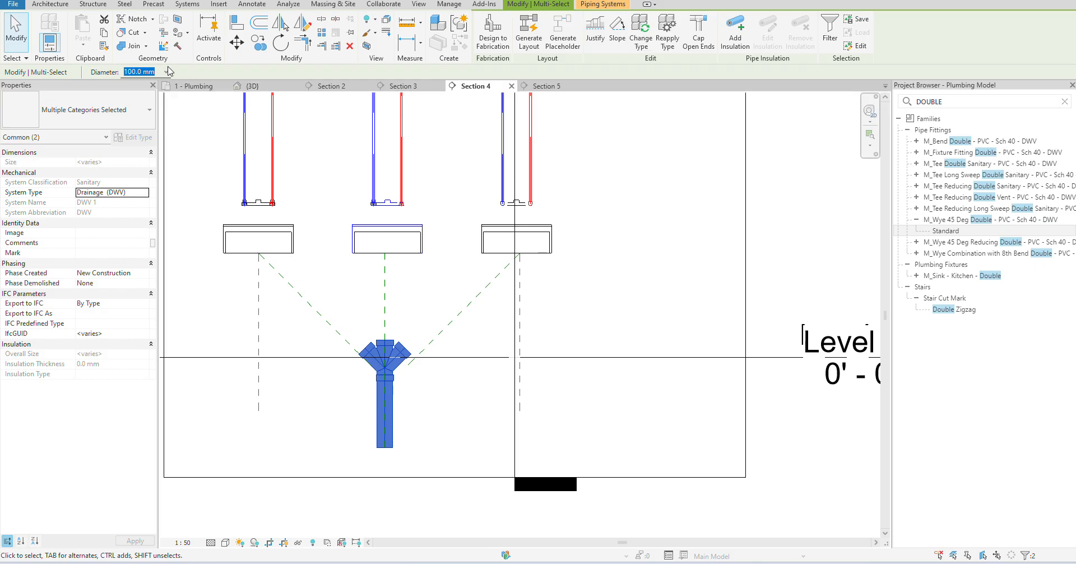
left_click(167, 71)
left_click(137, 118)
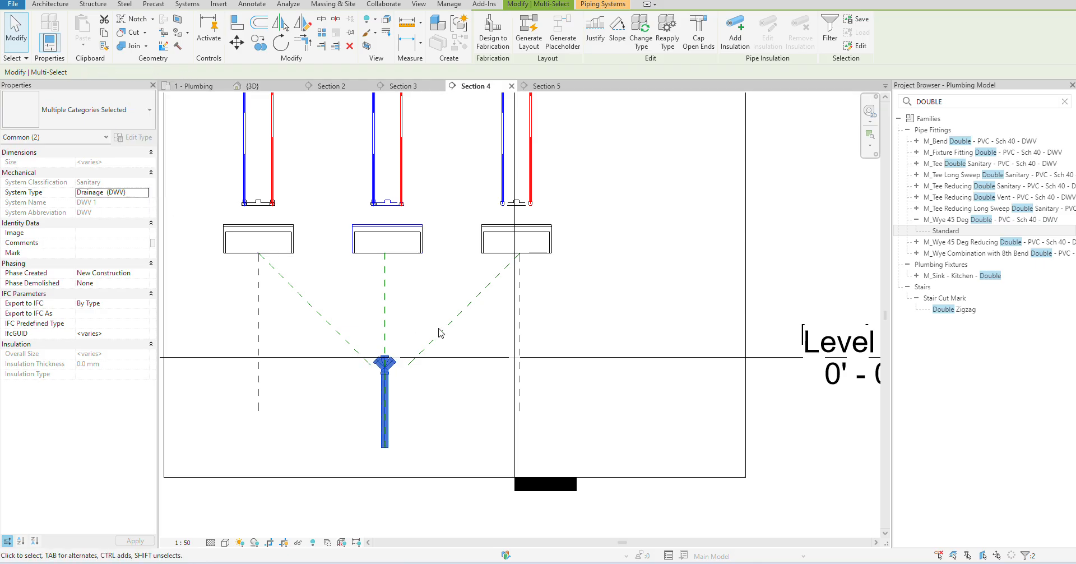
left_click(413, 305)
scroll(391, 307, "up", 3)
scroll(395, 308, "down", 2)
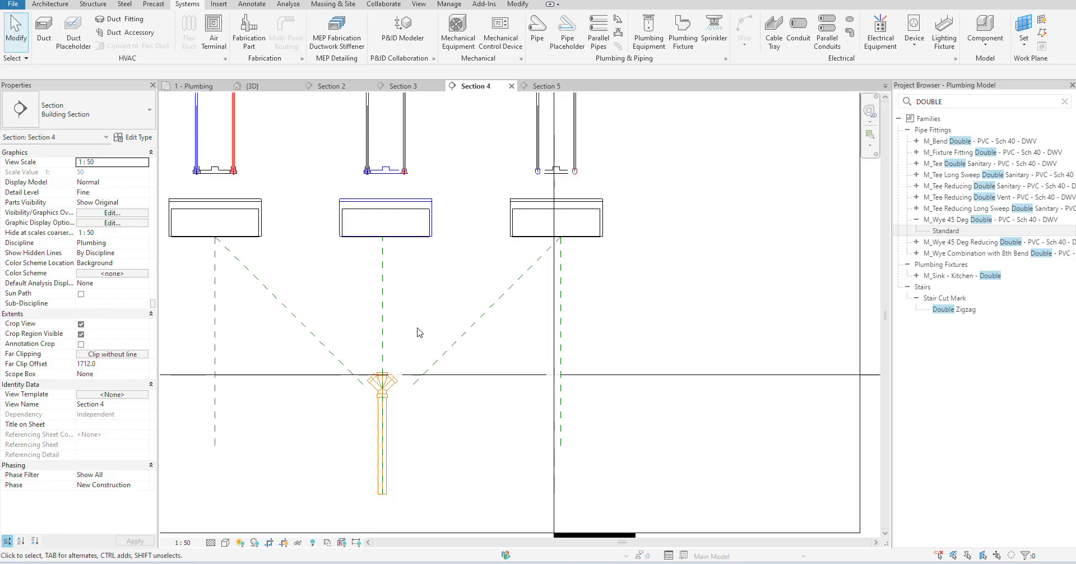
- Draw 40 mm PVC - Drainage pipes from the wye's left branch at 135° and straight up from its middle outlet
left_click(371, 380)
right_click(370, 379)
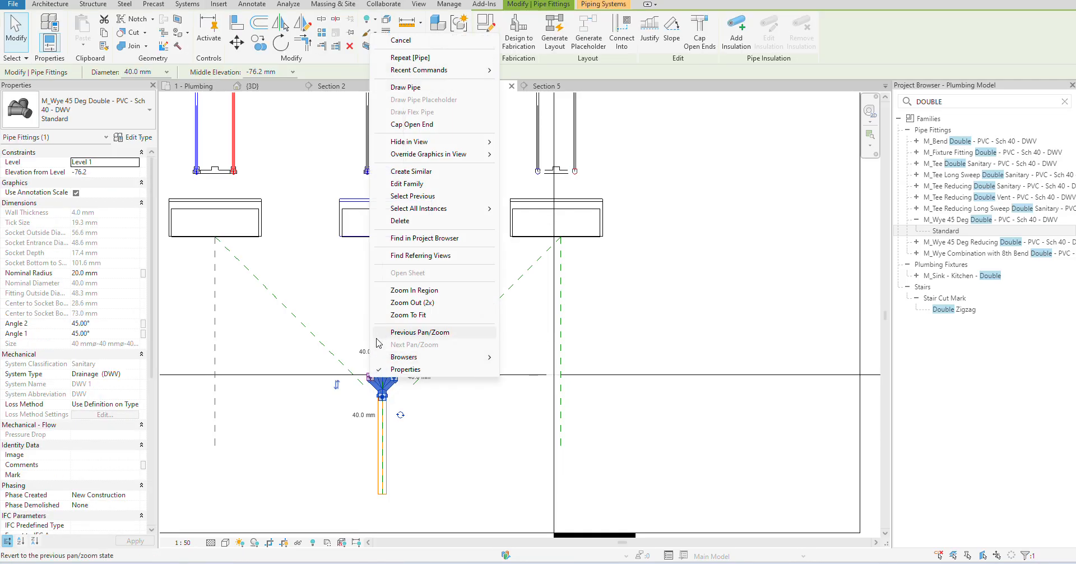
left_click(417, 89)
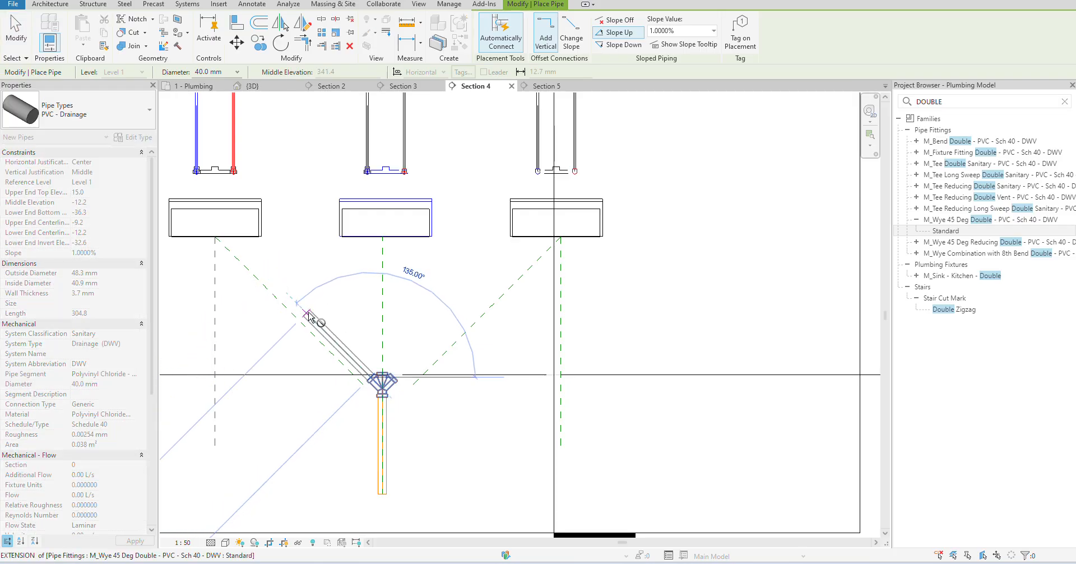
left_click(309, 315)
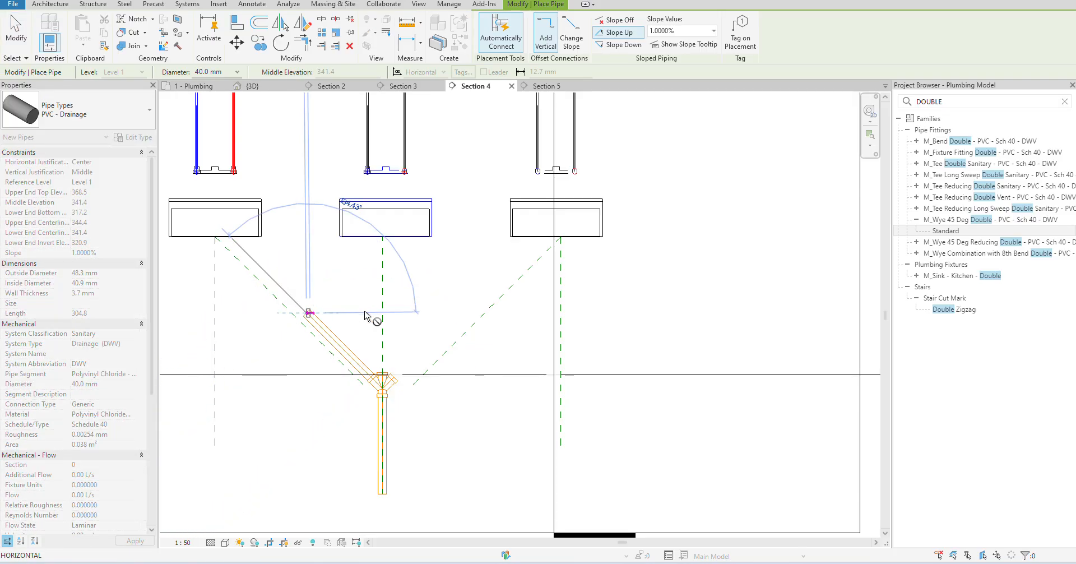
left_click(382, 372)
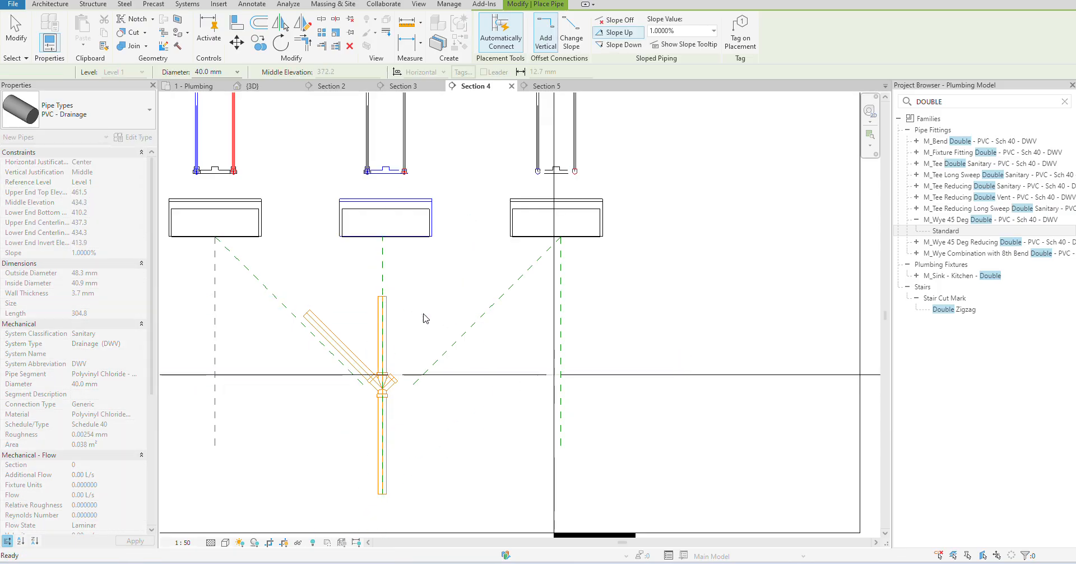
- Draw a 40 mm pipe about 500 mm long at 45° from the wye's right branch, and finish placing pipes
left_click(387, 379)
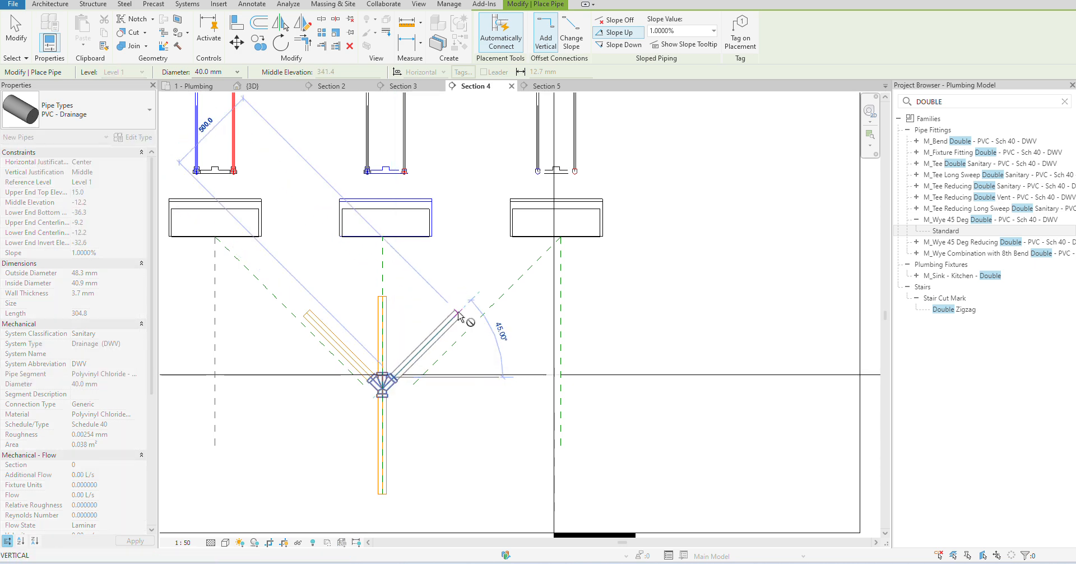
left_click(458, 312)
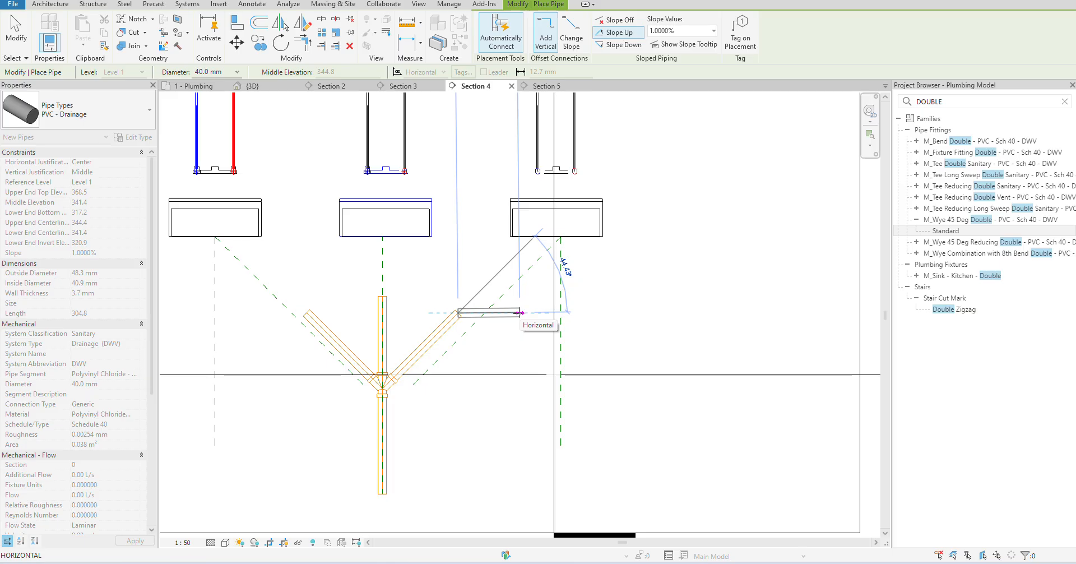
key("Escape")
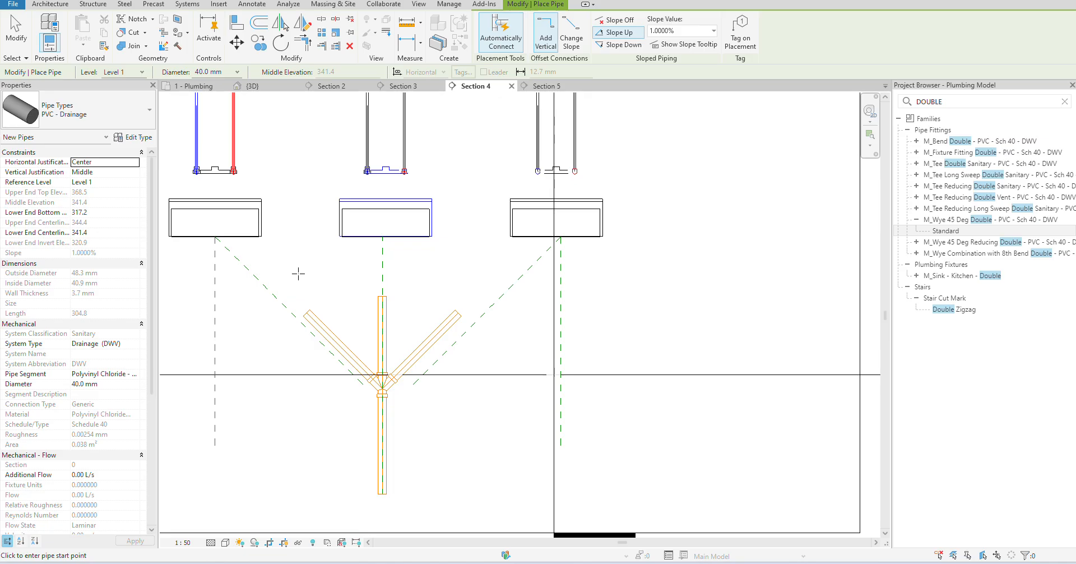
key("Escape")
key("Escape")
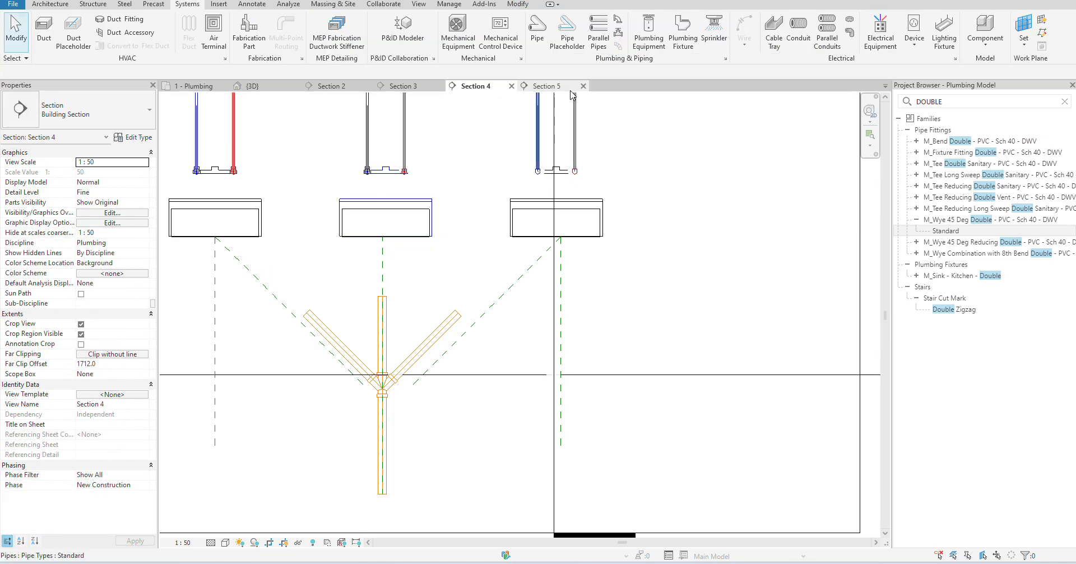
- Switch to the Section 5 view showing the sink from the side
left_click(547, 86)
scroll(492, 286, "down", 3)
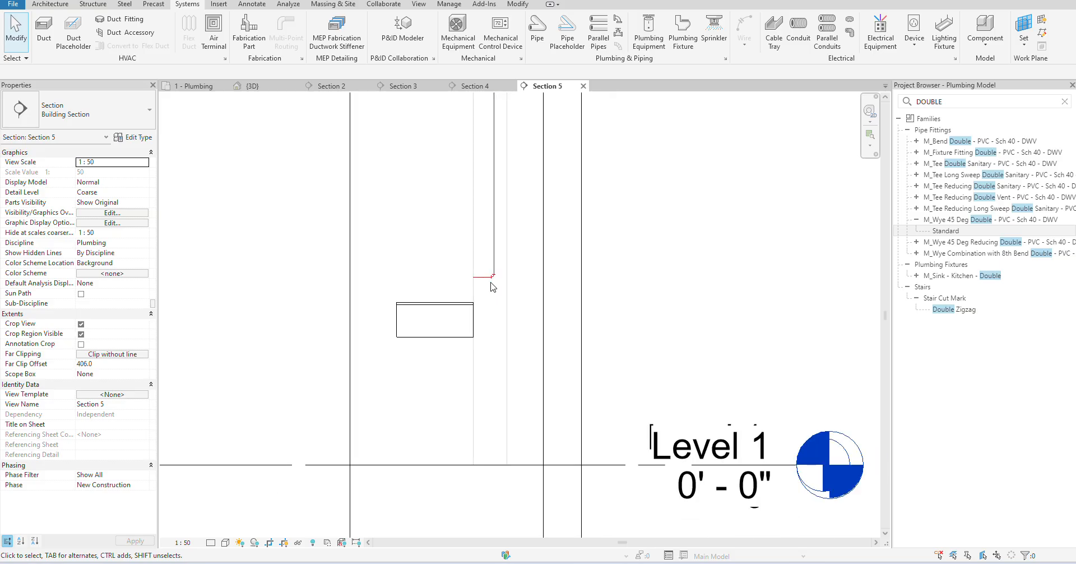
- Draw a 40 mm Standard pipe from the sink's drain, about 220 mm down with a horizontal run of about 400 mm toward the wall
left_click(446, 335)
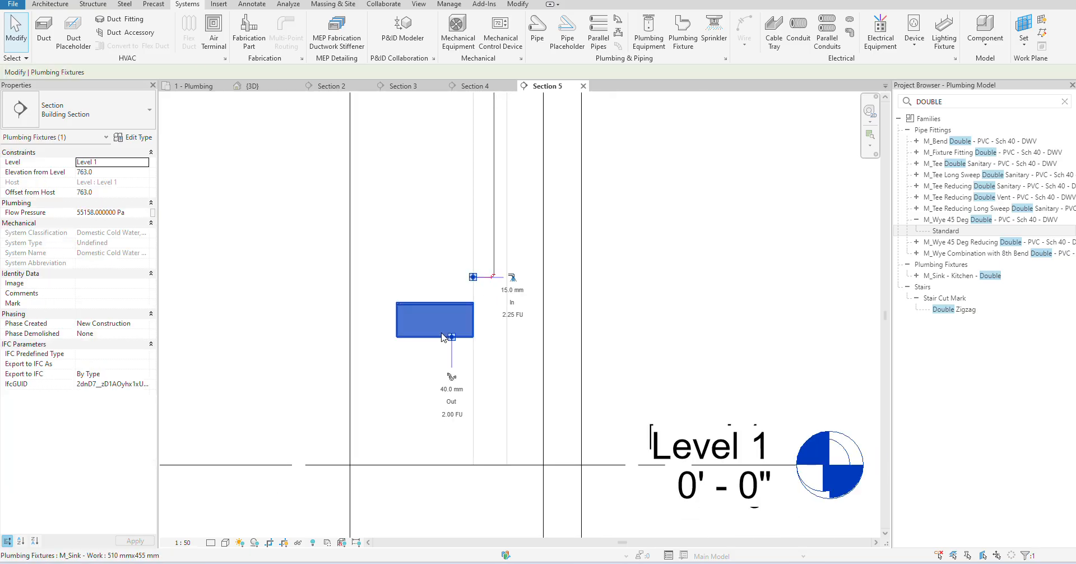
left_click(452, 377)
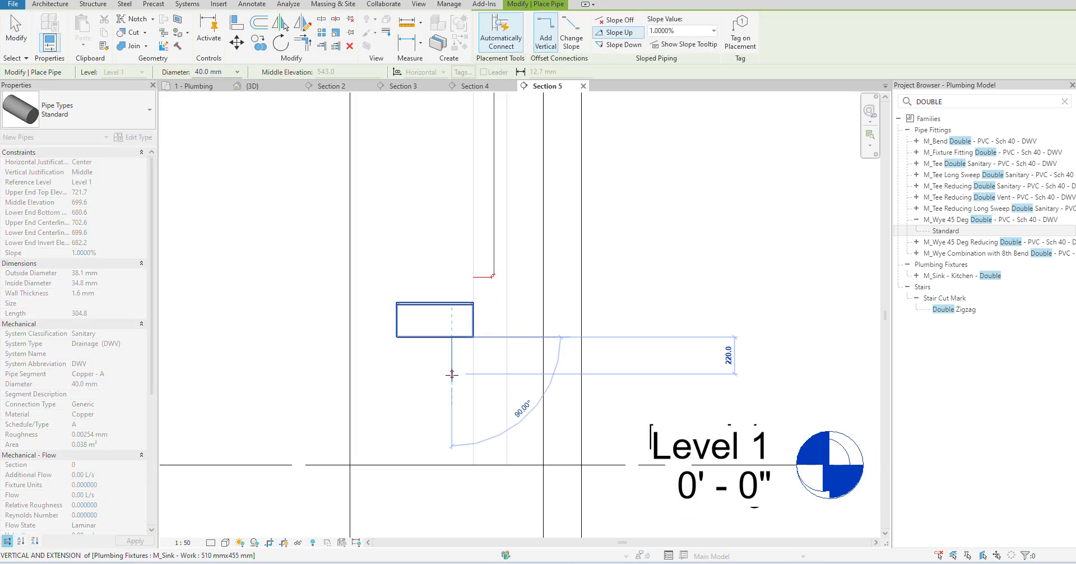
left_click(526, 374)
scroll(457, 353, "up", 2)
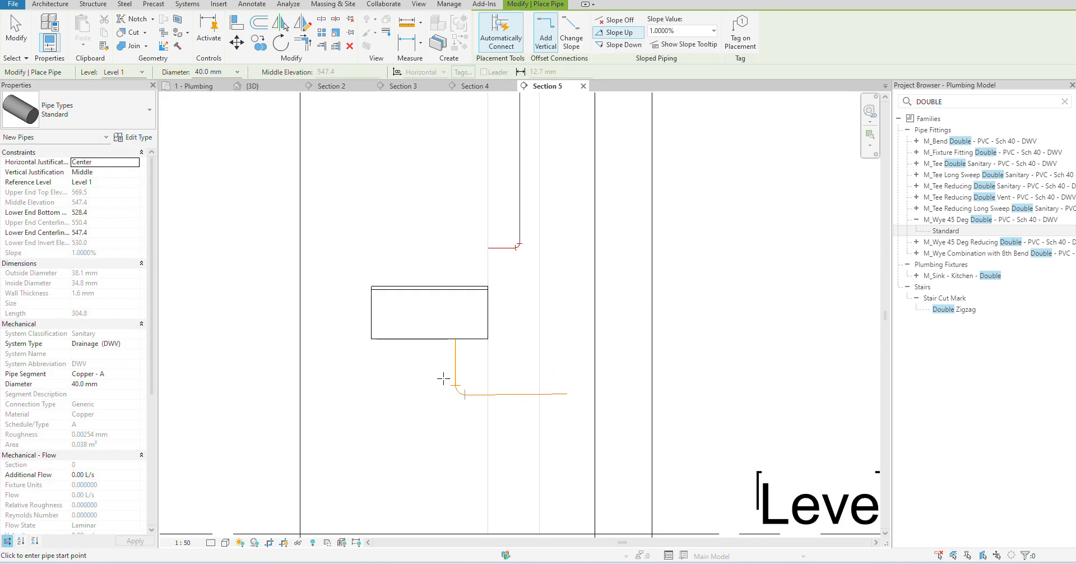
- Set the Section 5 view's detail level to Fine and end pipe placement
scroll(443, 379, "up", 2)
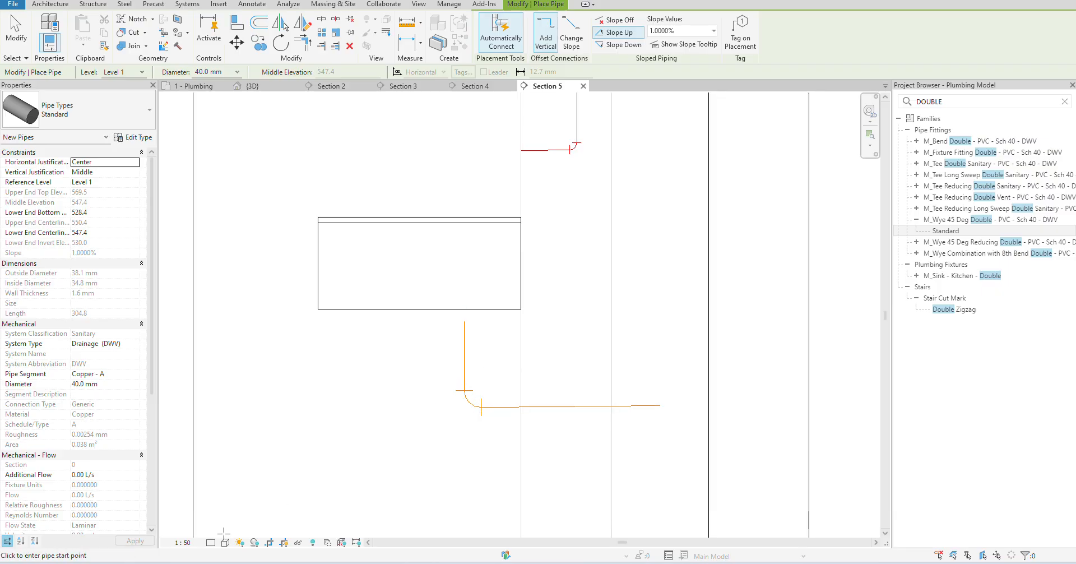
left_click(211, 542)
left_click(223, 533)
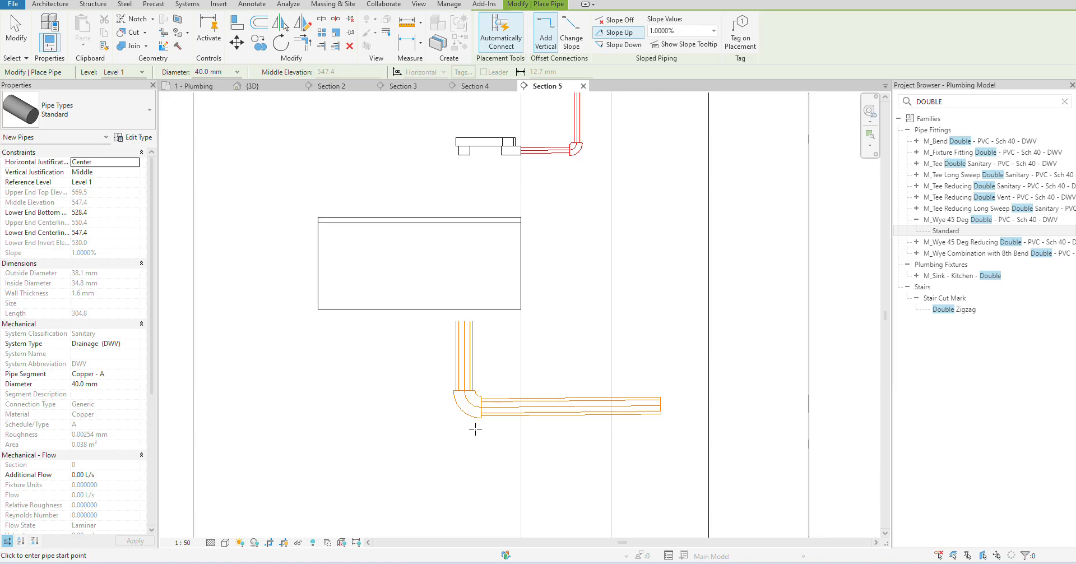
key("Escape")
- Change the type of the horizontal drain pipe below the sink to PVC - Drainage
left_click(507, 413)
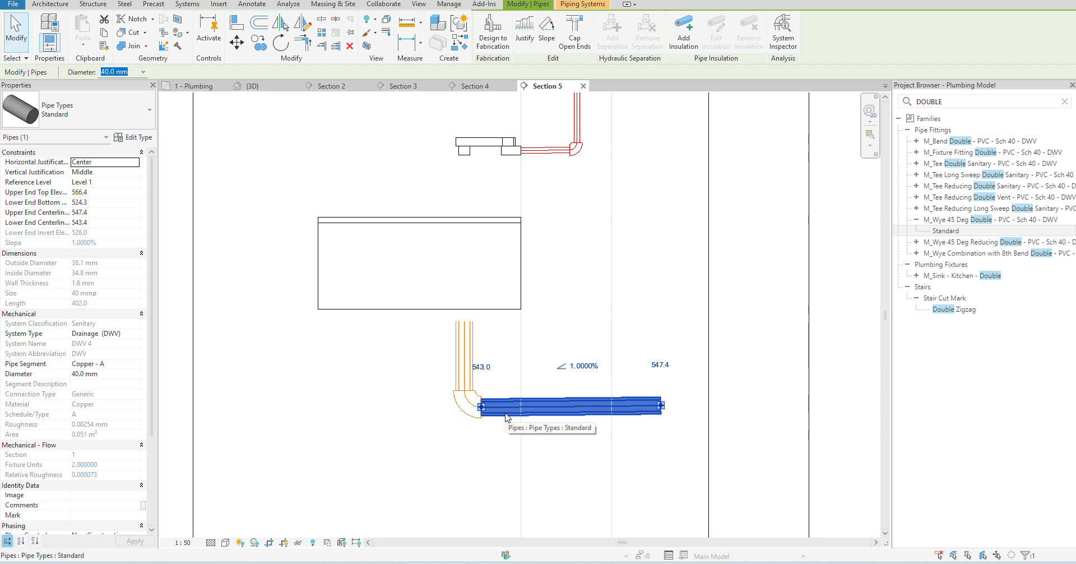
left_click(109, 106)
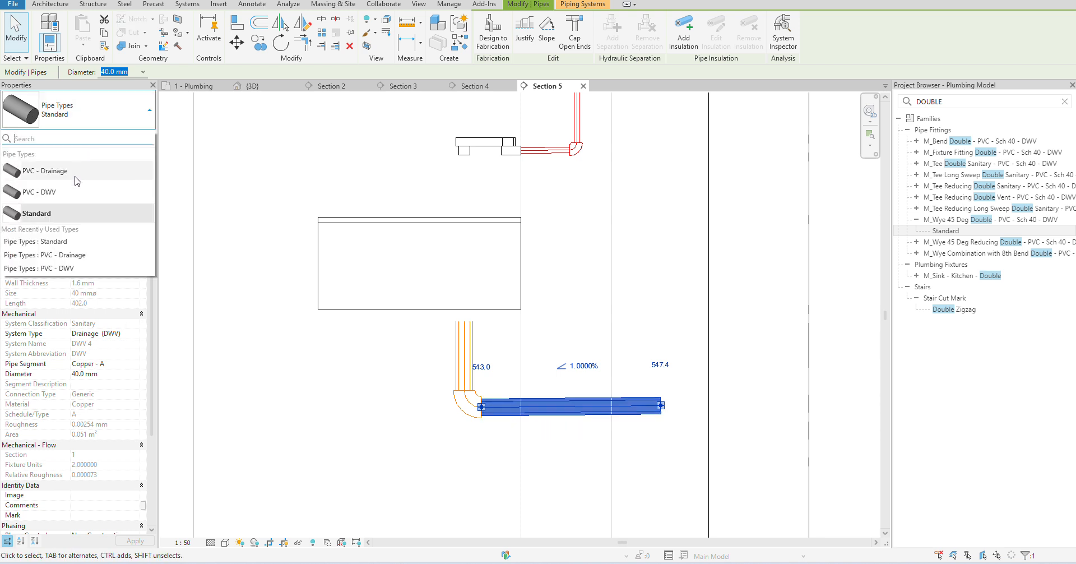
left_click(68, 171)
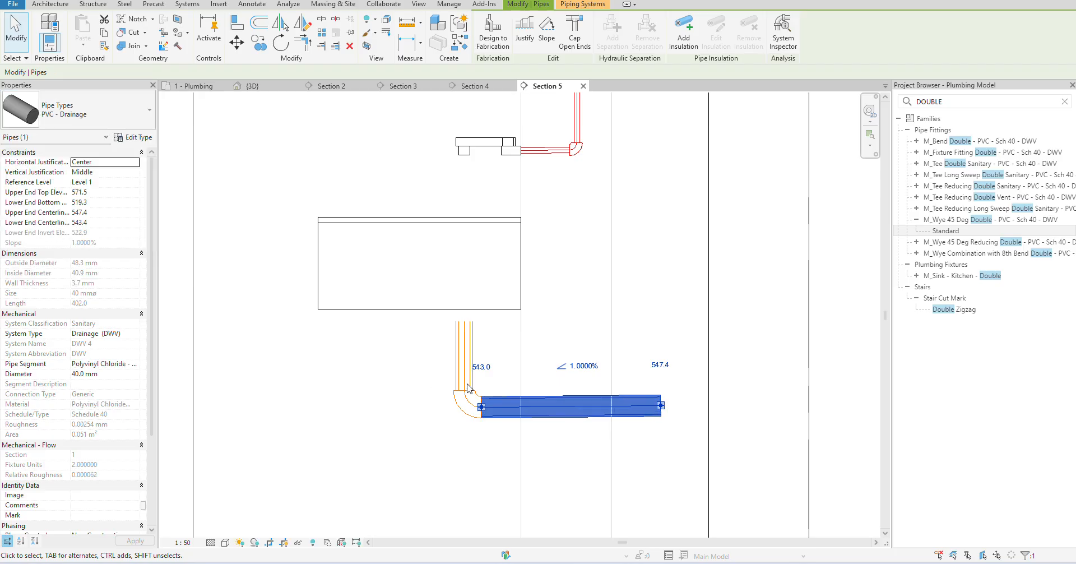
- Delete the sink's whole drain run, including the vertical pipe, the elbow and the horizontal pipe
left_click(404, 300)
key("Tab")
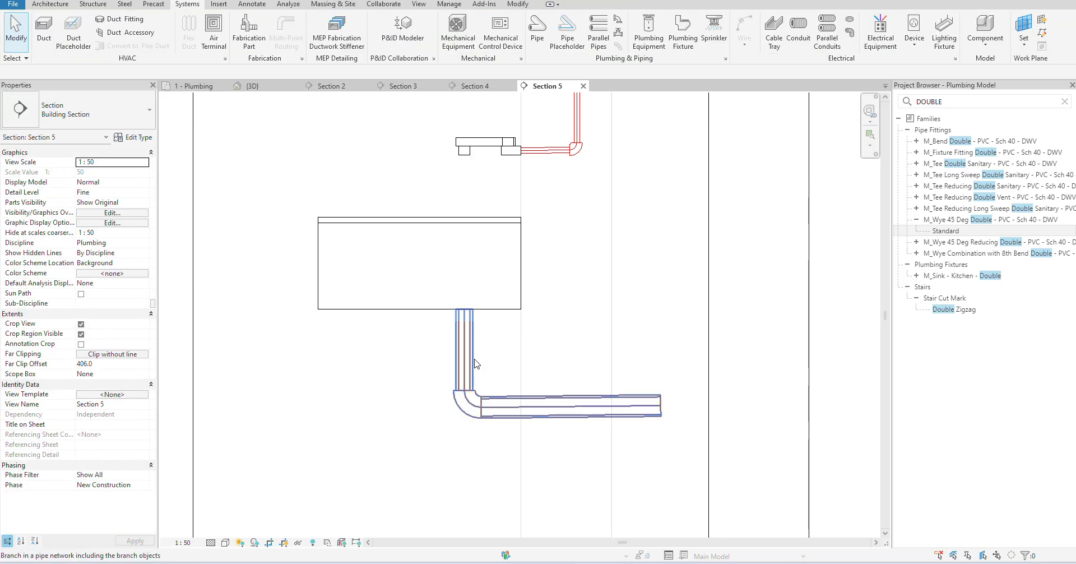
left_click(476, 365)
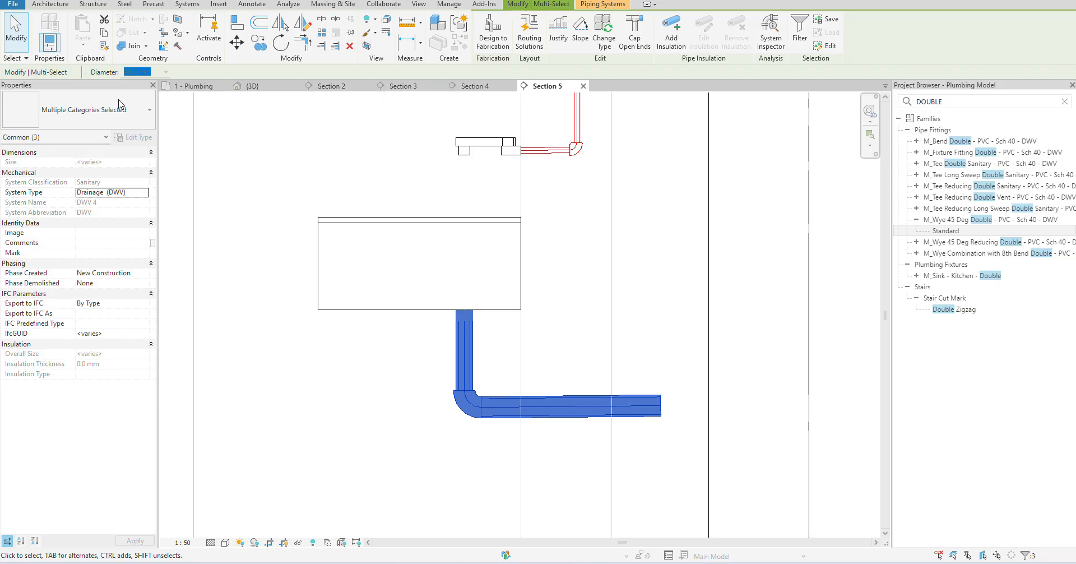
left_click(538, 431)
key("Tab")
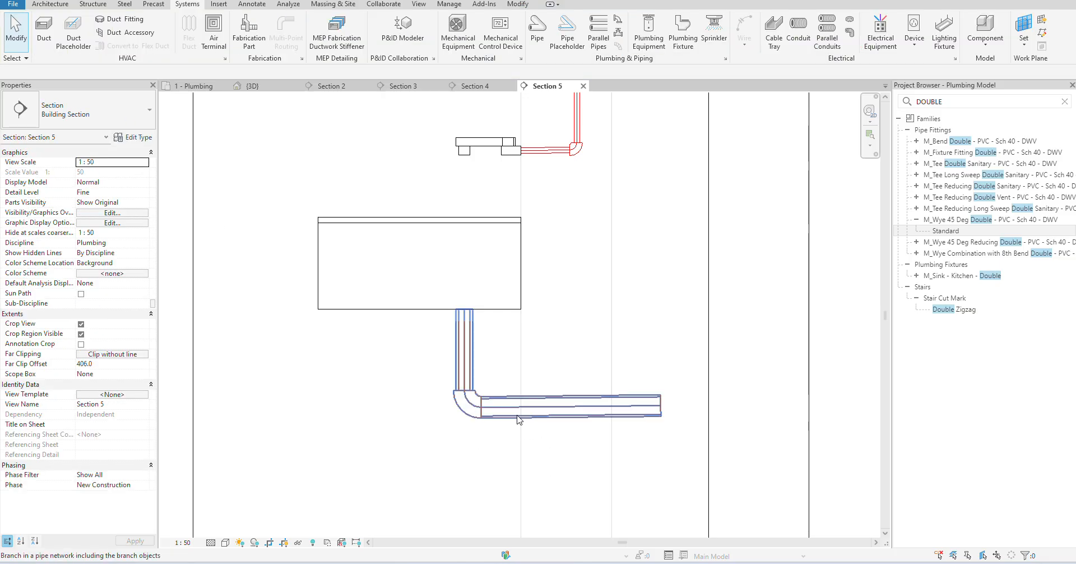
left_click(516, 416)
key("Delete")
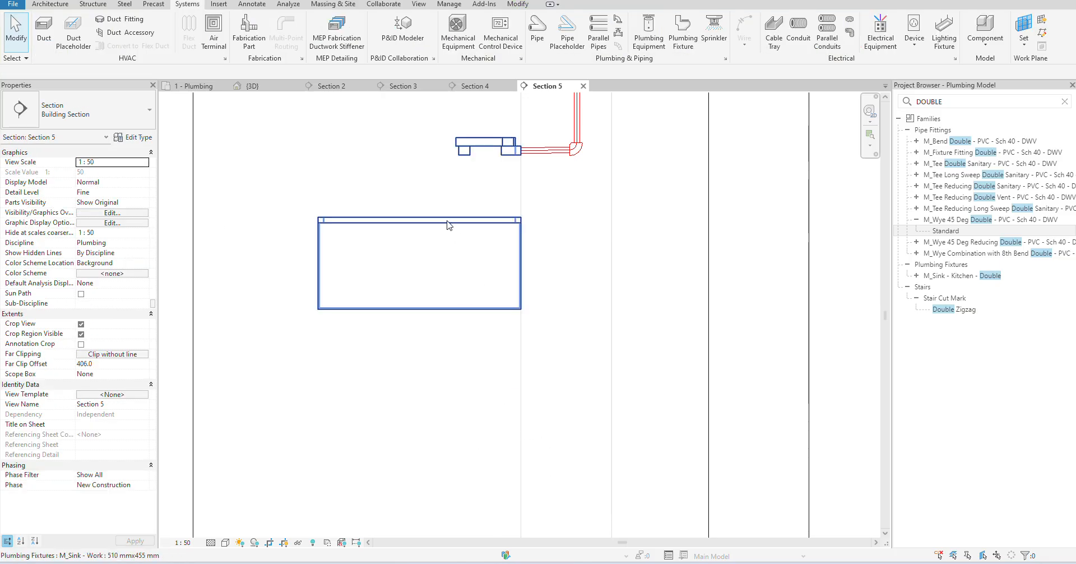
- Draw a 40 mm PVC - Drainage pipe with slope off from the sink's drain, about 230 mm straight down to elevation 533 mm
left_click(454, 298)
right_click(464, 309)
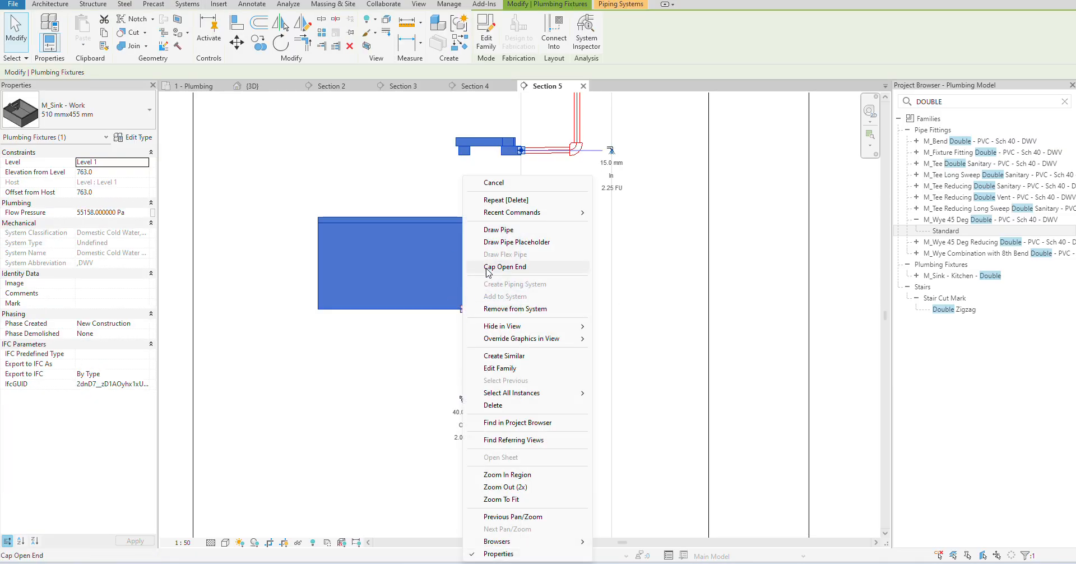
left_click(482, 231)
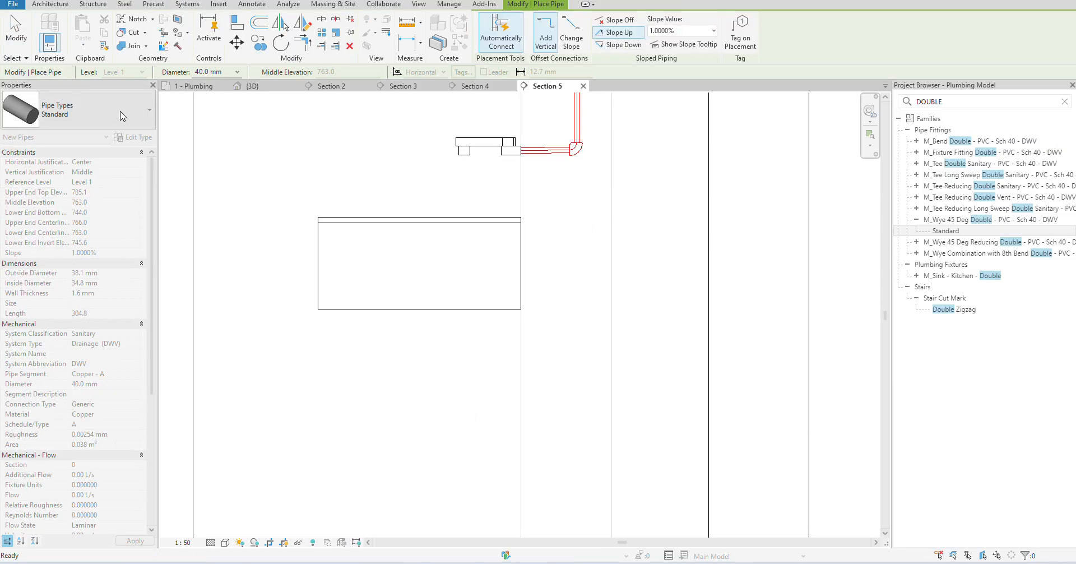
left_click(122, 116)
left_click(87, 172)
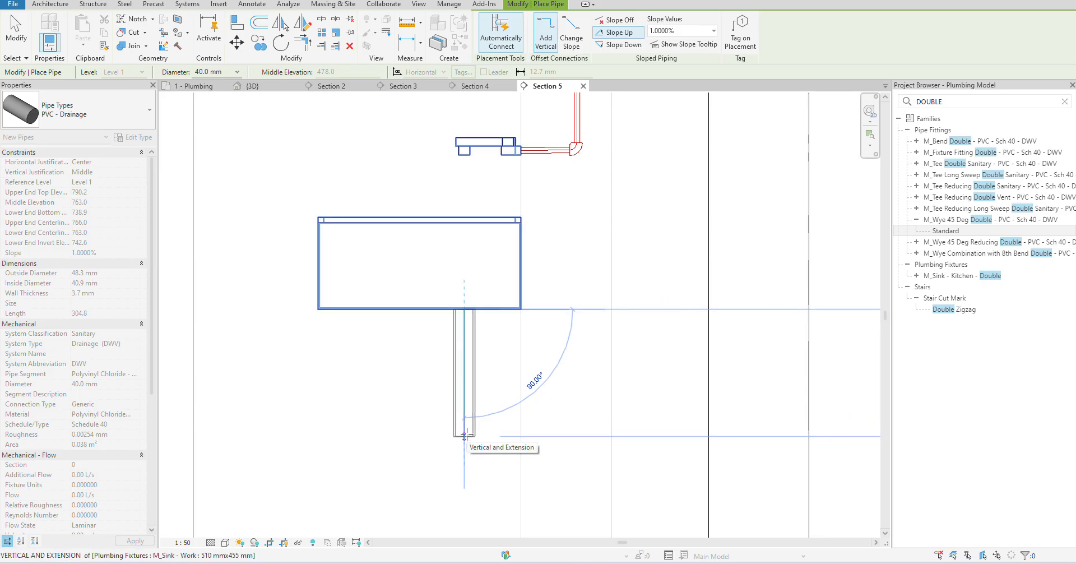
left_click(624, 24)
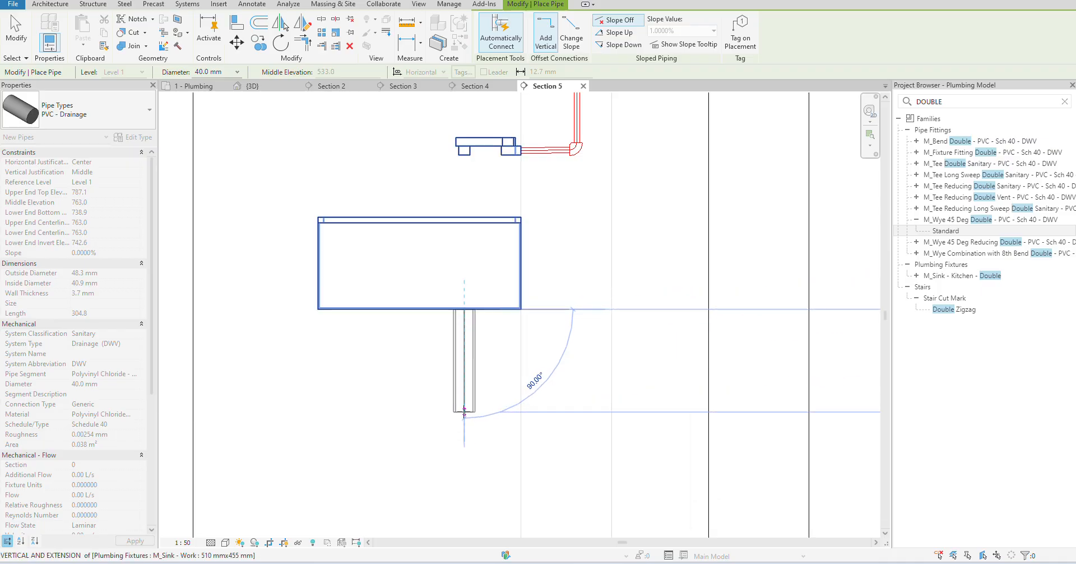
left_click(464, 412)
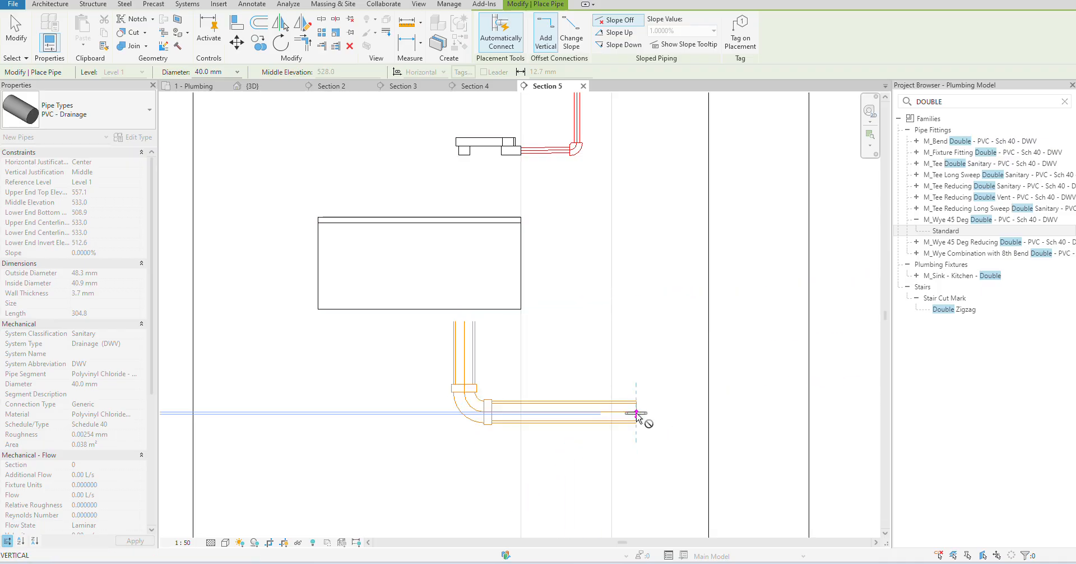
- Try a level horizontal run from the foot of the vertical drain pipe toward the wall, and undo it
left_click(637, 413)
key("Escape")
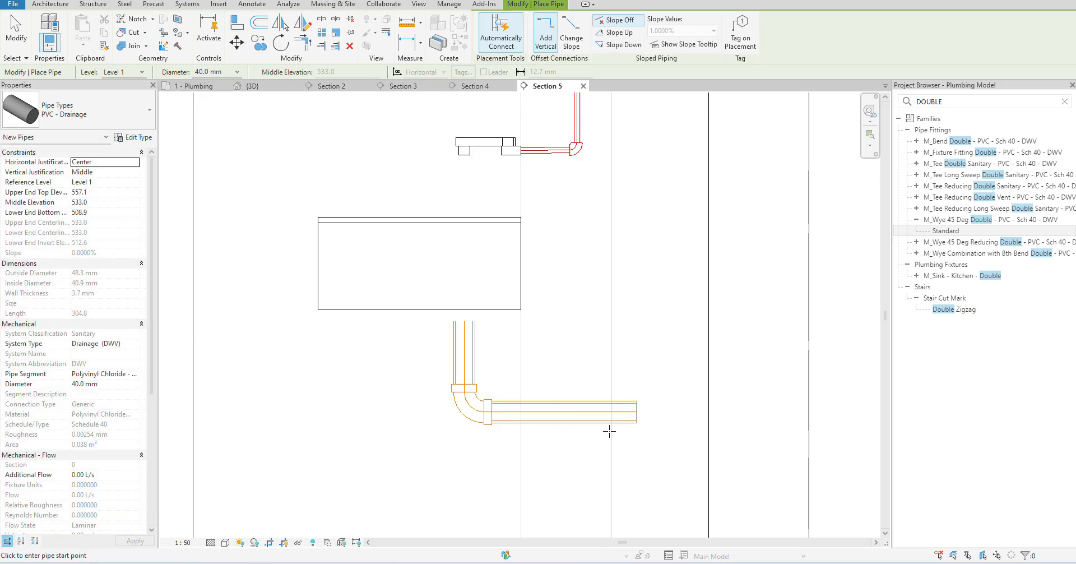
key("ctrl+z")
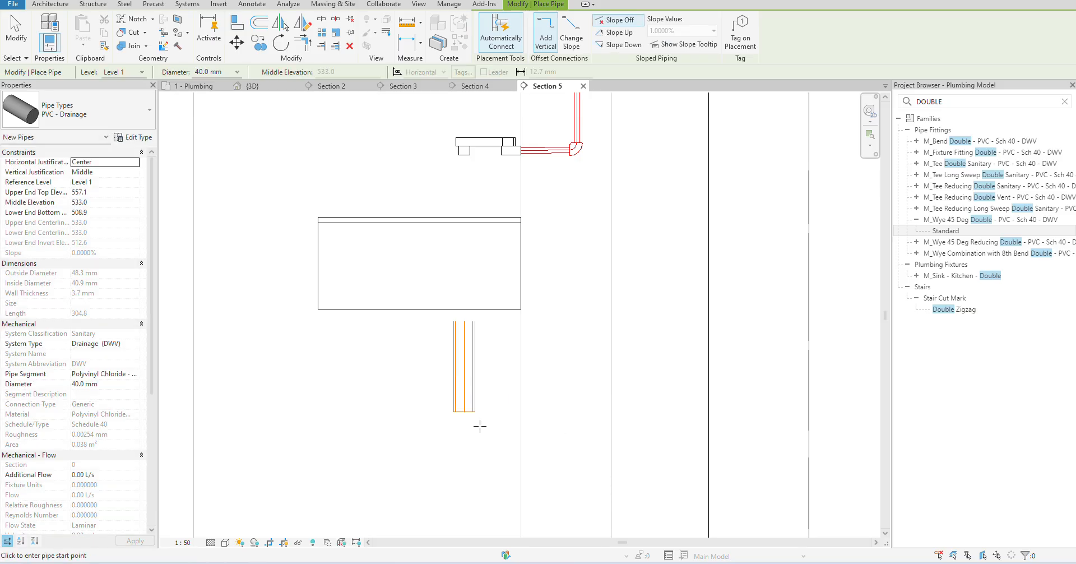
- Draw a 40 mm PVC - Drainage pipe sloping down 1.0000% from the vertical pipe's lower end toward the wall, and end pipe placement
left_click(617, 44)
left_click(681, 31)
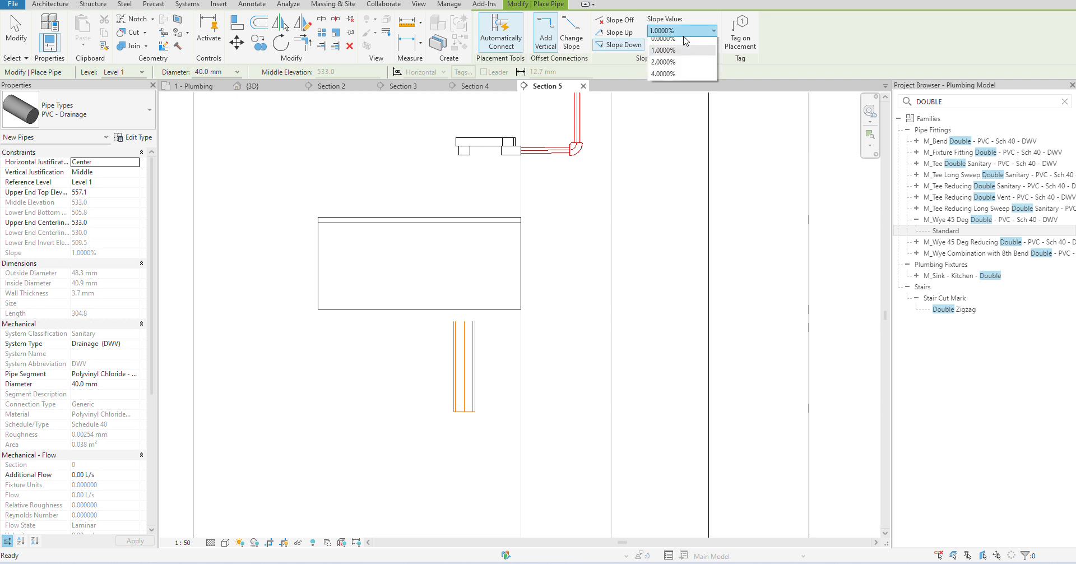
left_click(679, 55)
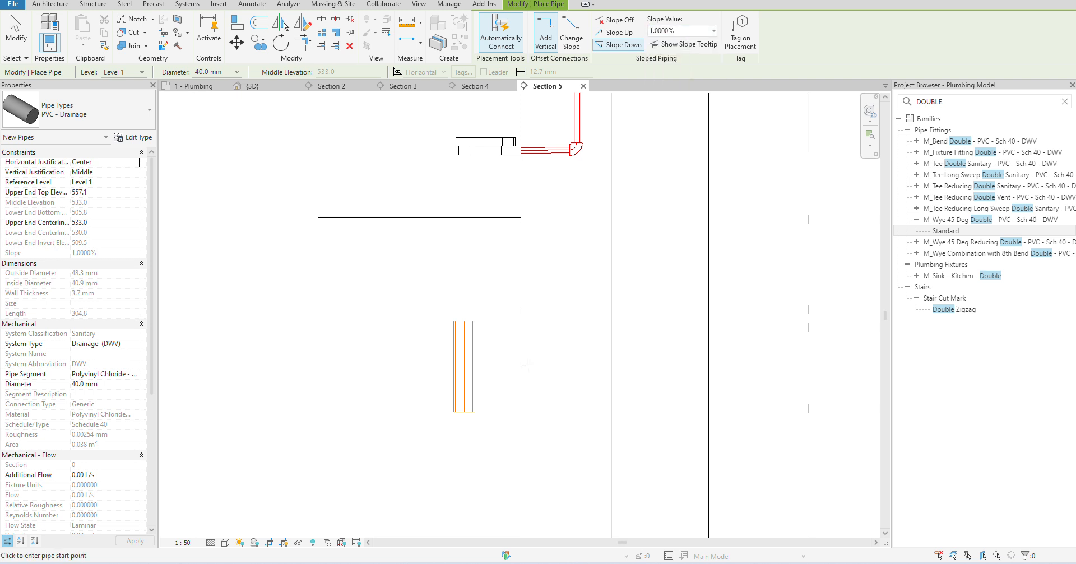
left_click(464, 412)
left_click(632, 413)
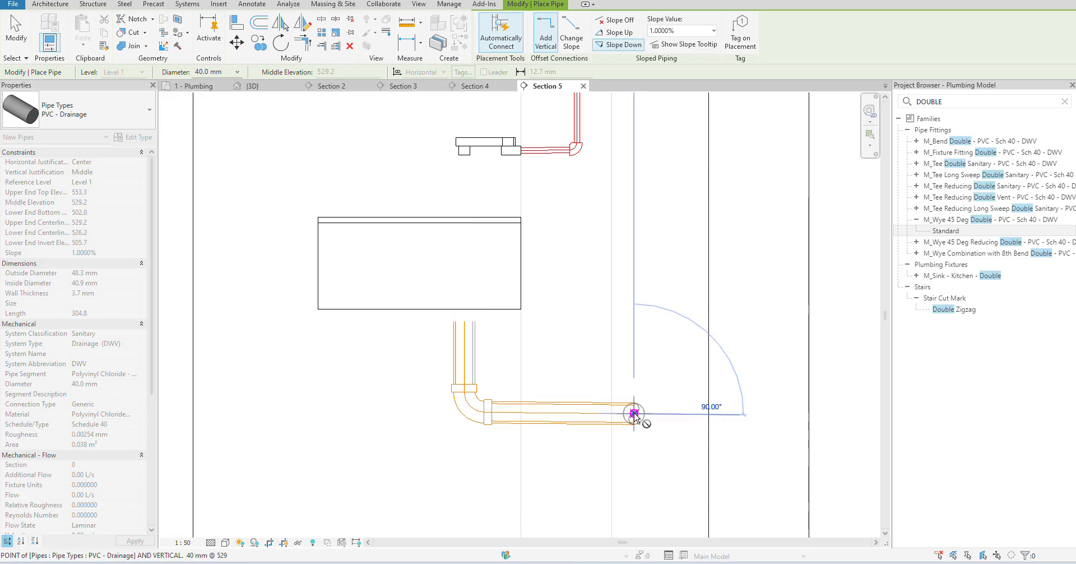
key("Escape")
key("Escape")
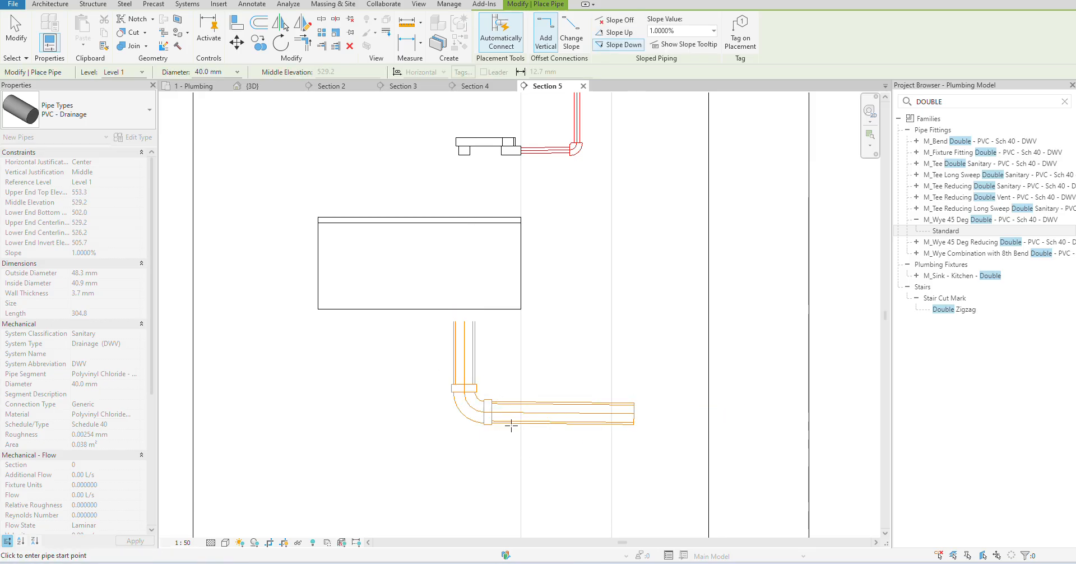
scroll(464, 392, "up", 2)
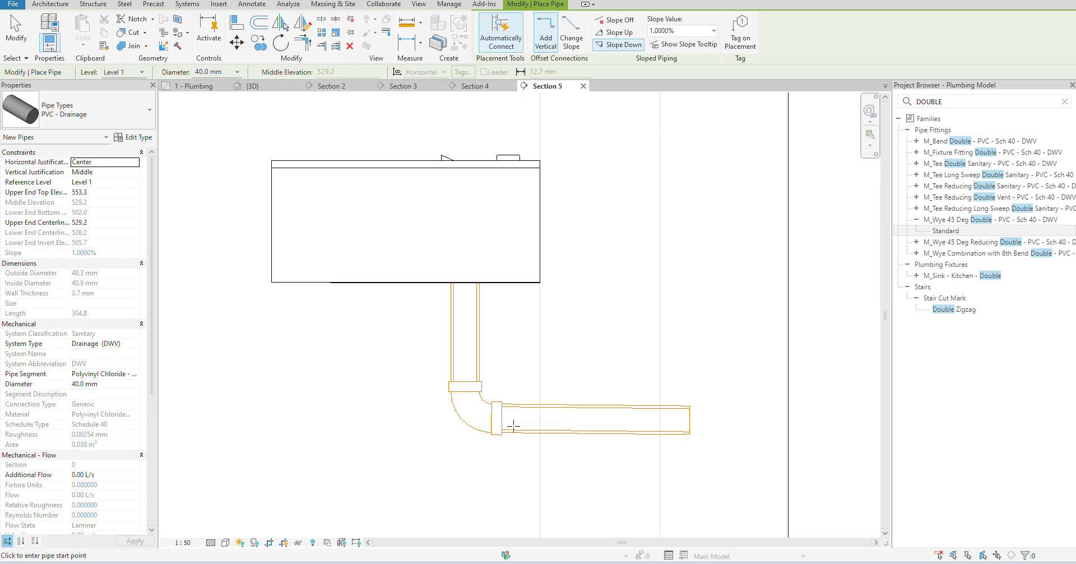
key("Escape")
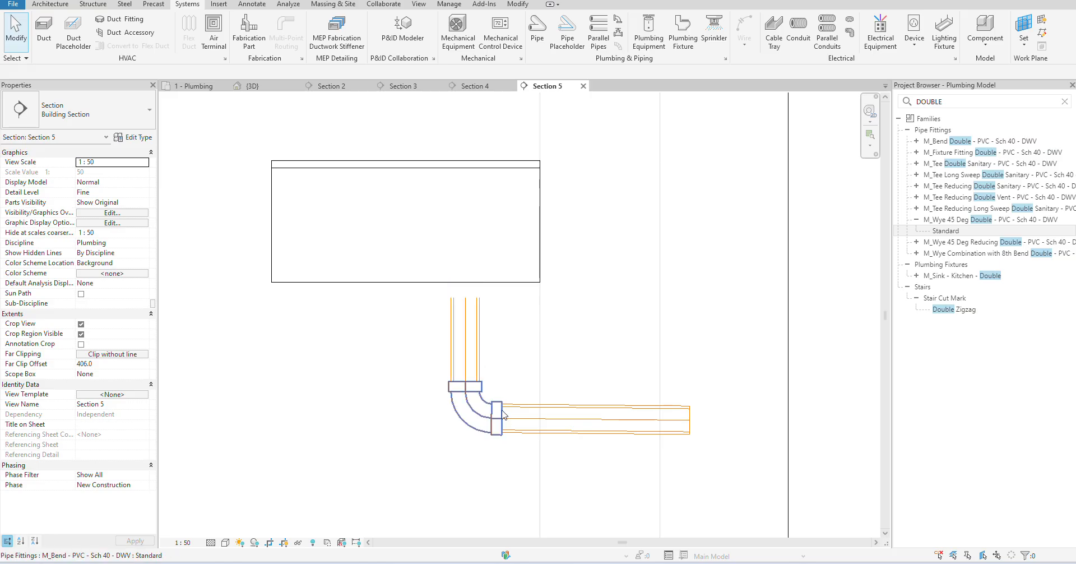
- Replace the family search text with TRAP
left_click(959, 101)
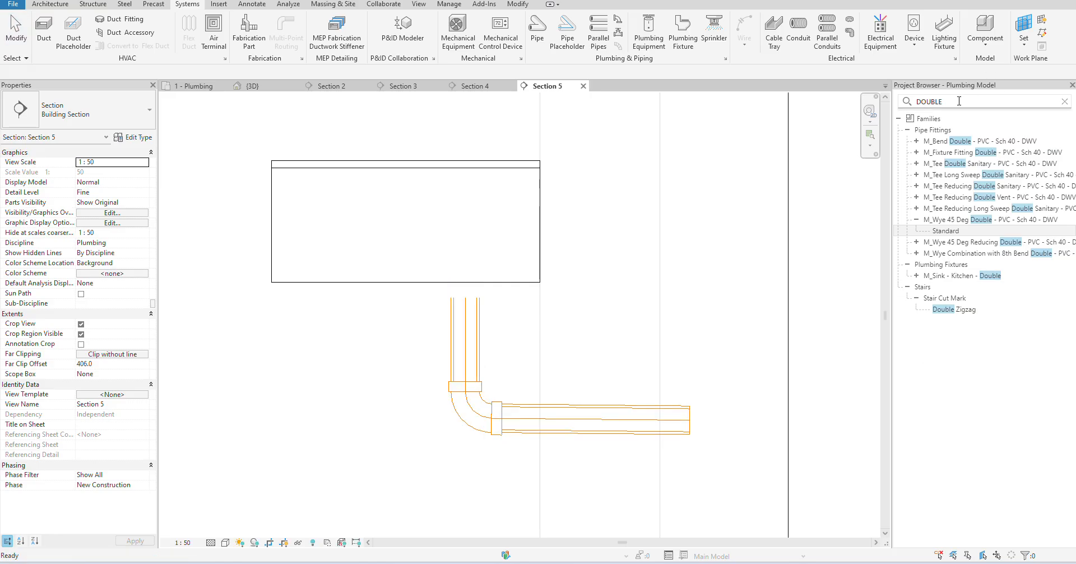
key("BackSpace")
key("BackSpace")
key("BackSpace")
key("BackSpace")
key("BackSpace")
key("BackSpace")
type("TRAP")
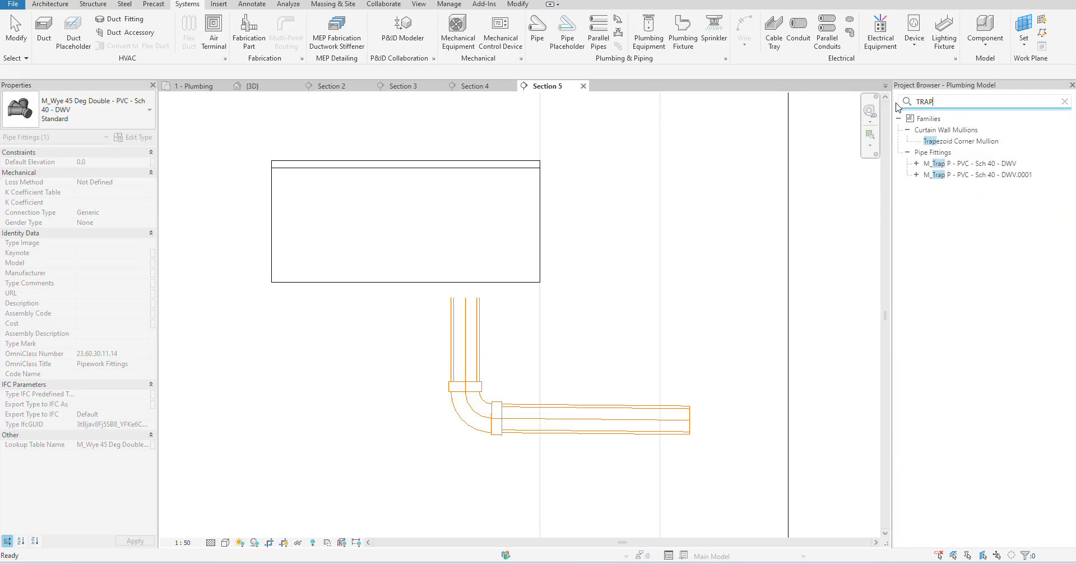
- Place one Standard instance of M_Trap P - PVC - Sch 40 - DWV below the sink, beside the vertical drain pipe
left_click(953, 164)
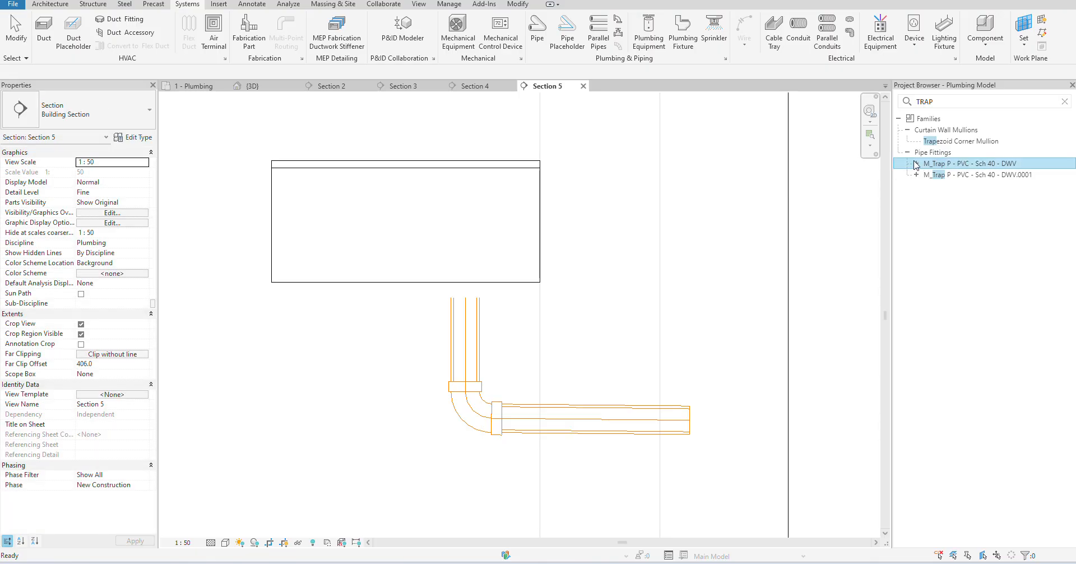
left_click(916, 164)
left_click(948, 175)
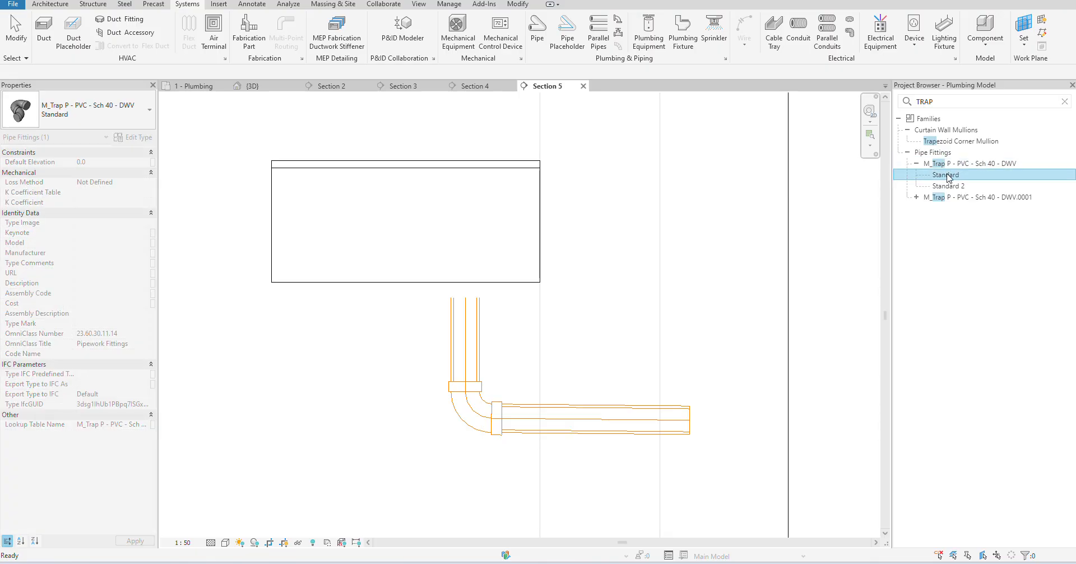
right_click(948, 176)
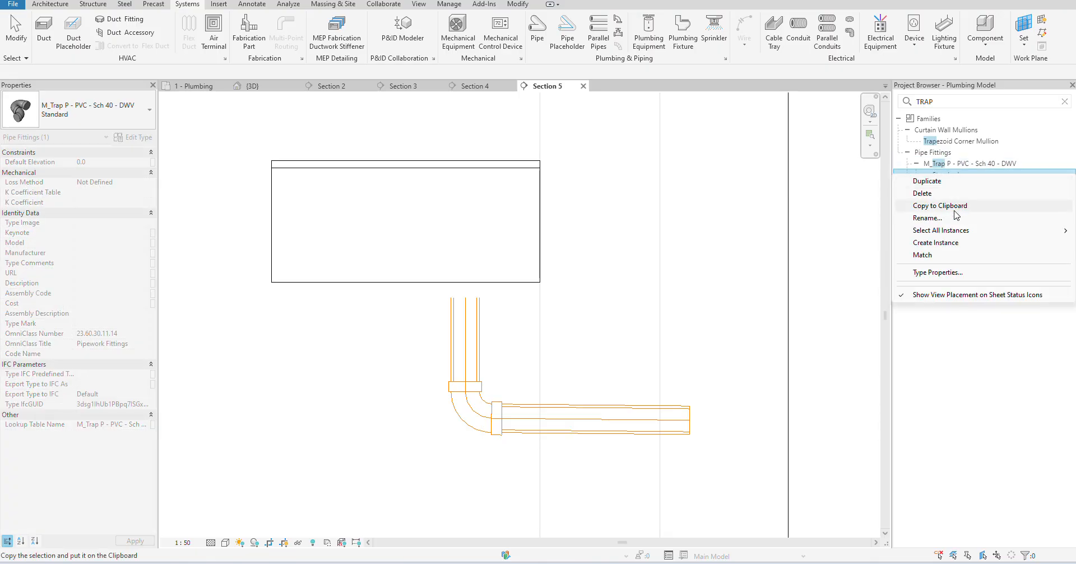
left_click(950, 242)
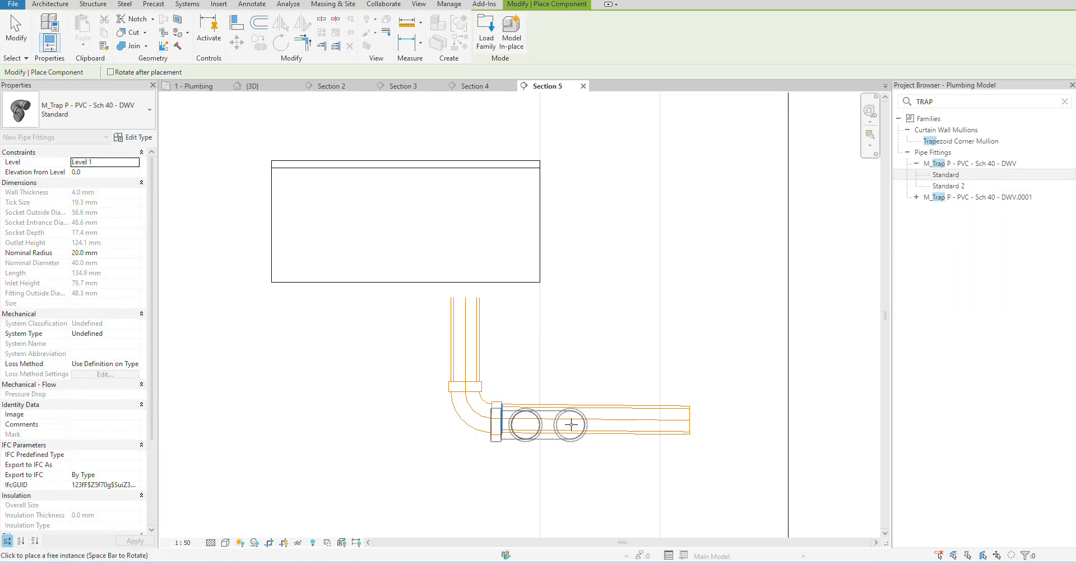
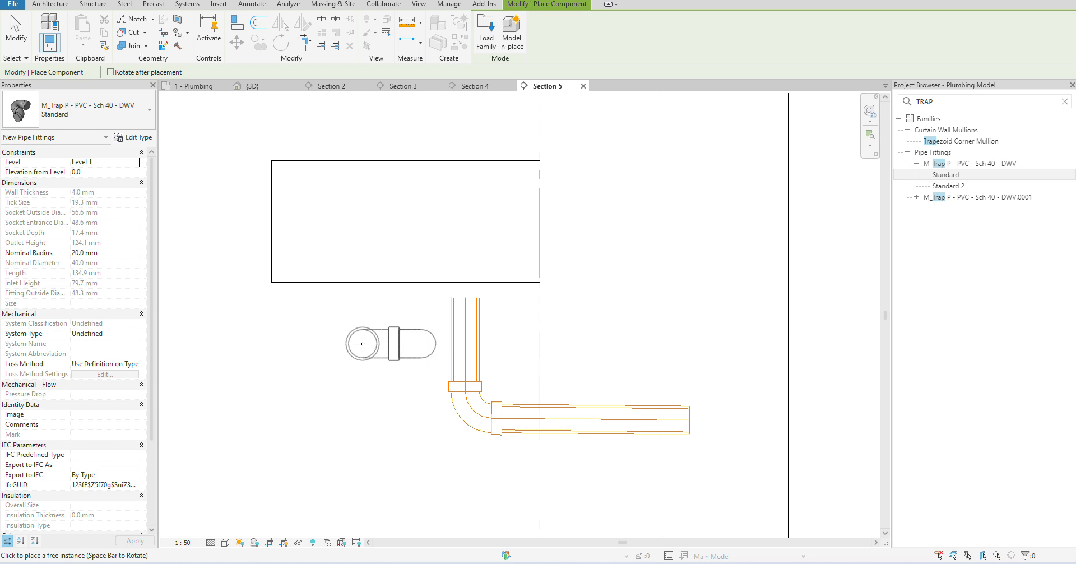
left_click(370, 362)
key("Escape")
- Try turning the placed P-trap in quarter turns around its horizontal axis
left_click(404, 344)
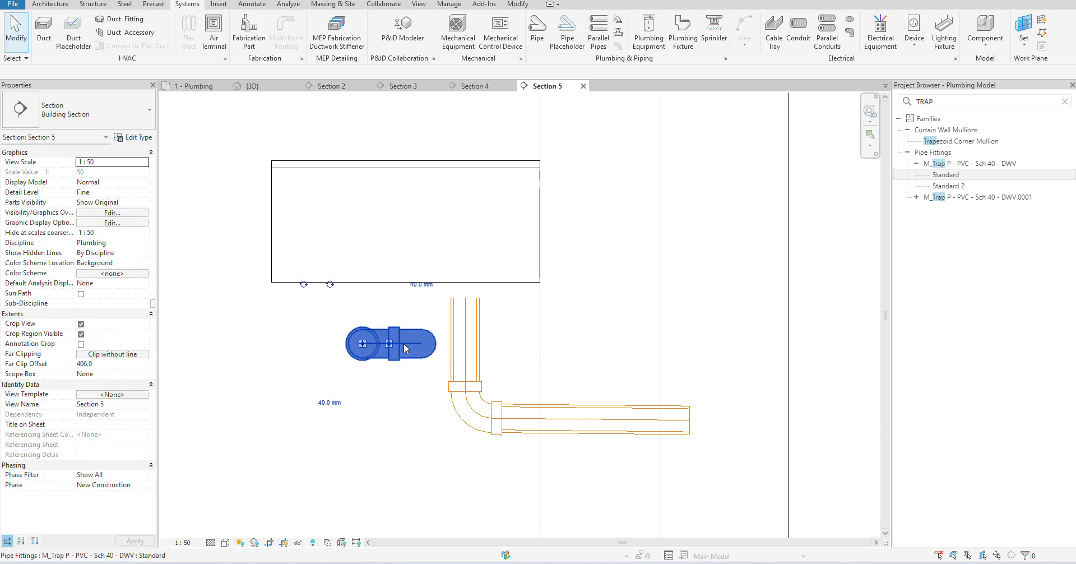
left_click(330, 285)
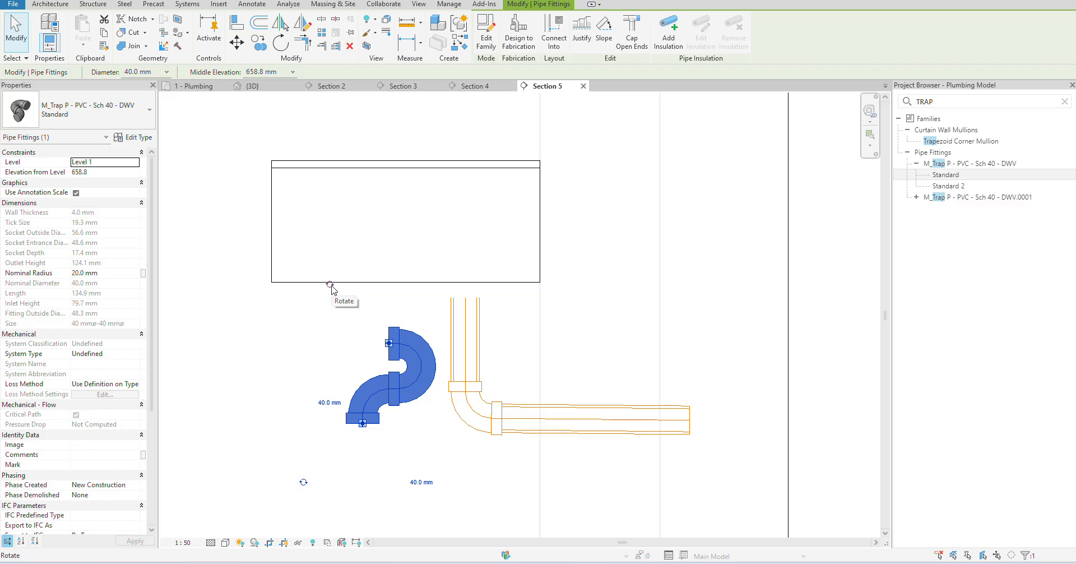
left_click(331, 286)
left_click(331, 404)
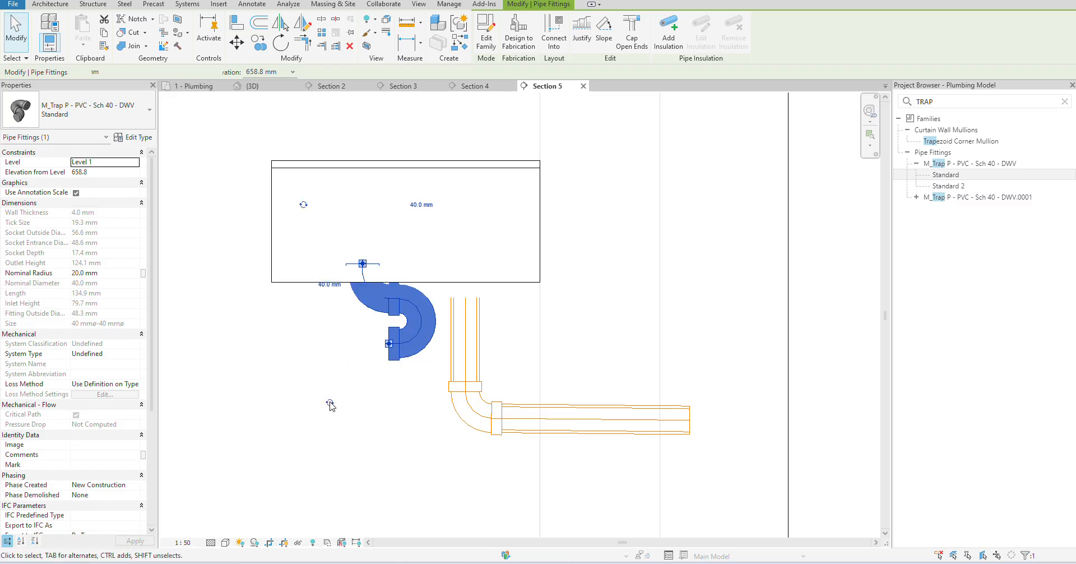
left_click(332, 405)
left_click(333, 405)
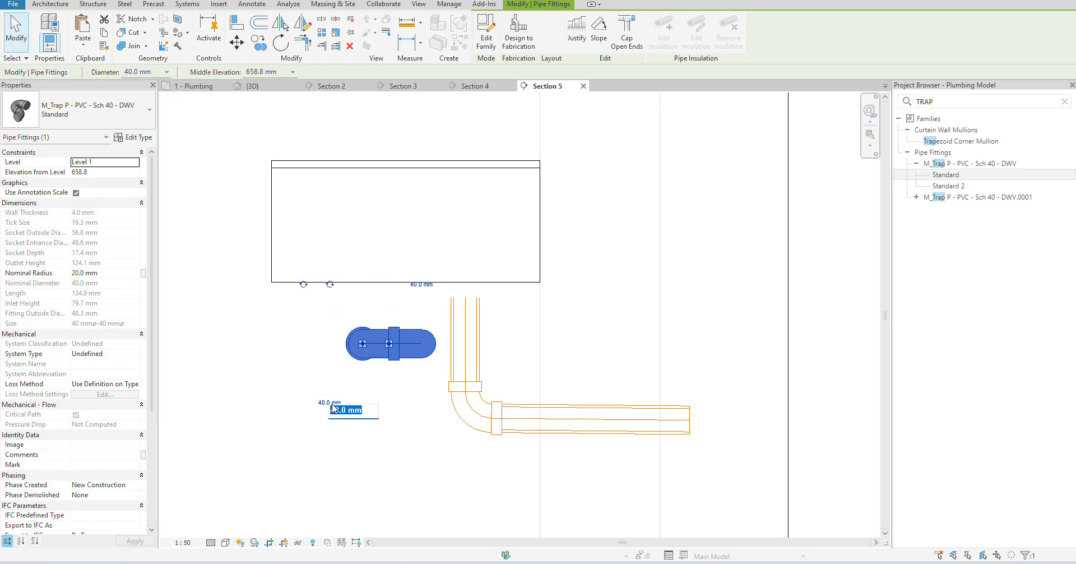
key("Escape")
key("Escape")
- Rotate the P-trap until it shows in profile with its U-bend hanging down and its inlet facing up
middle_click_drag(355, 335, 329, 396)
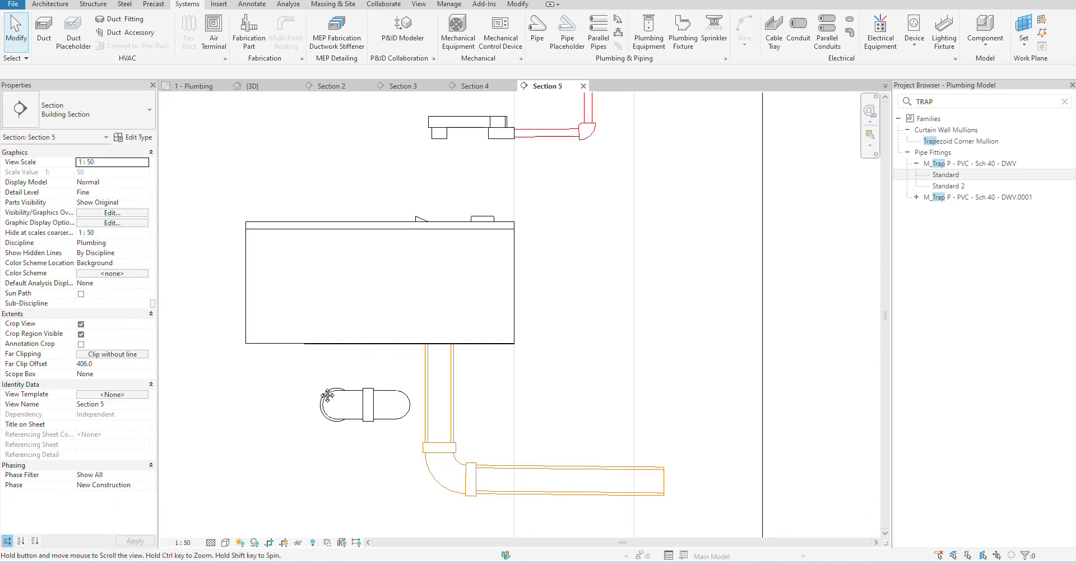
left_click(370, 396)
key("space")
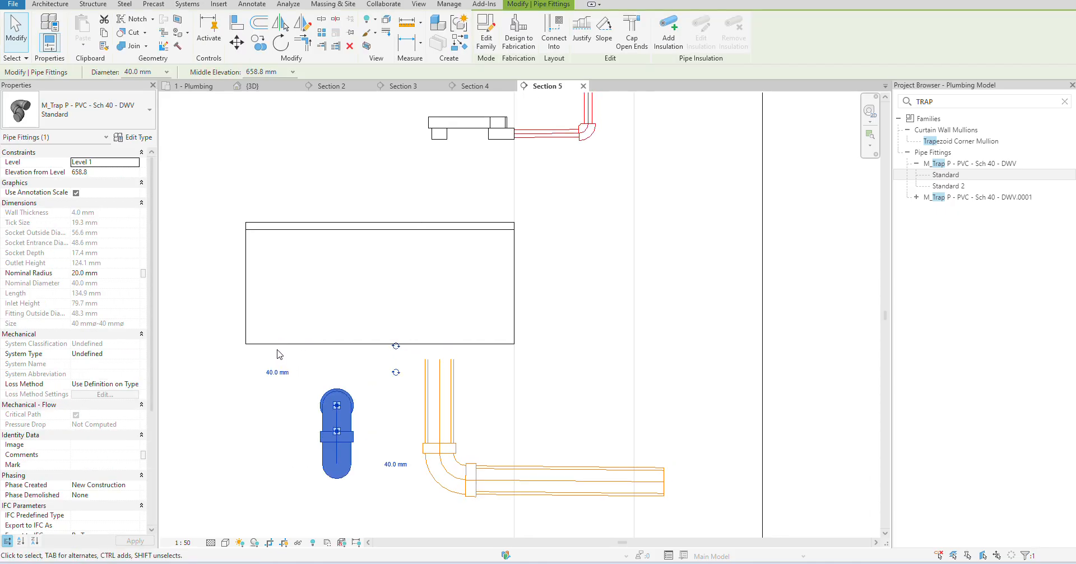
left_click(397, 372)
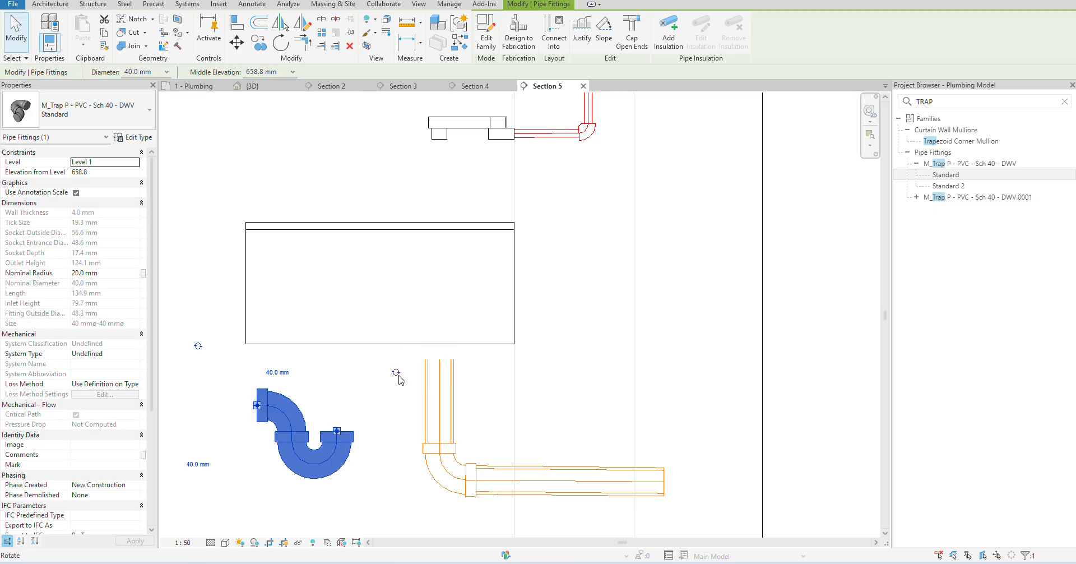
left_click(401, 380)
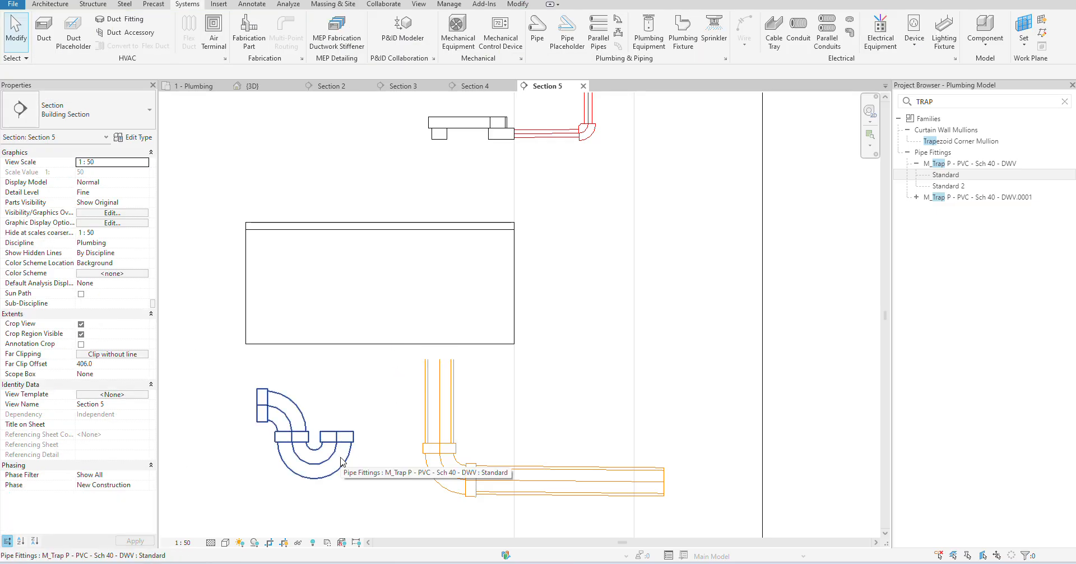
- Try rotating the P-trap within the section view, cycling it through its quarter-turn orientations
left_click(263, 404)
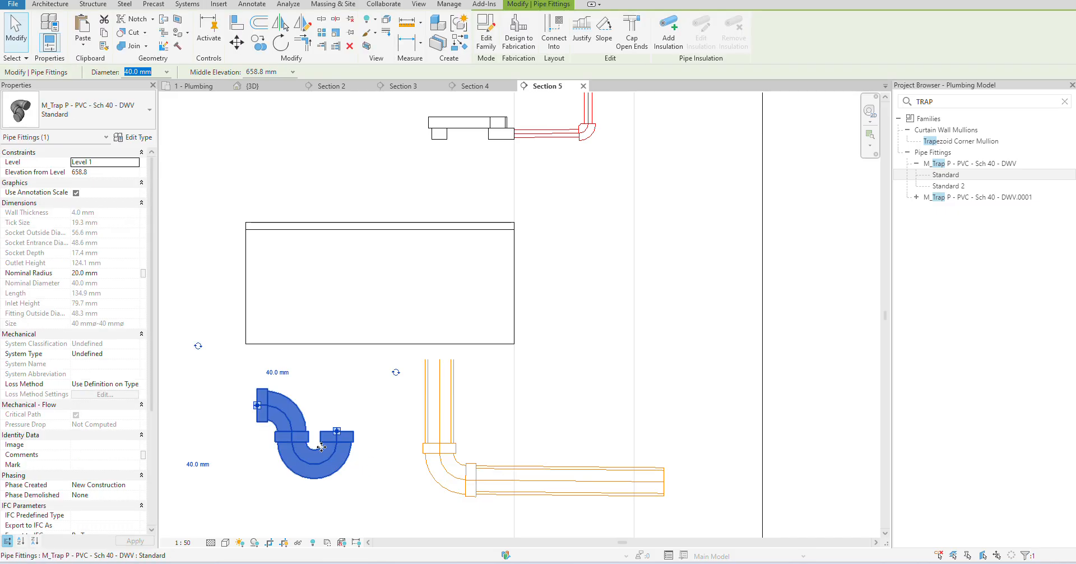
scroll(230, 386, "down", 1)
scroll(229, 387, "down", 1)
middle_click_drag(313, 399, 452, 375)
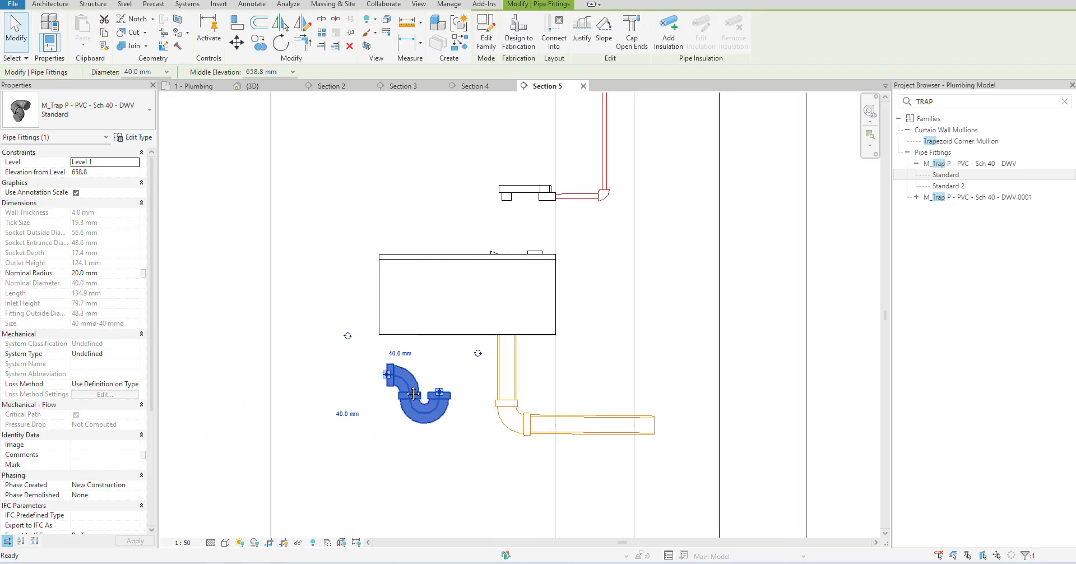
key("space")
key("space")
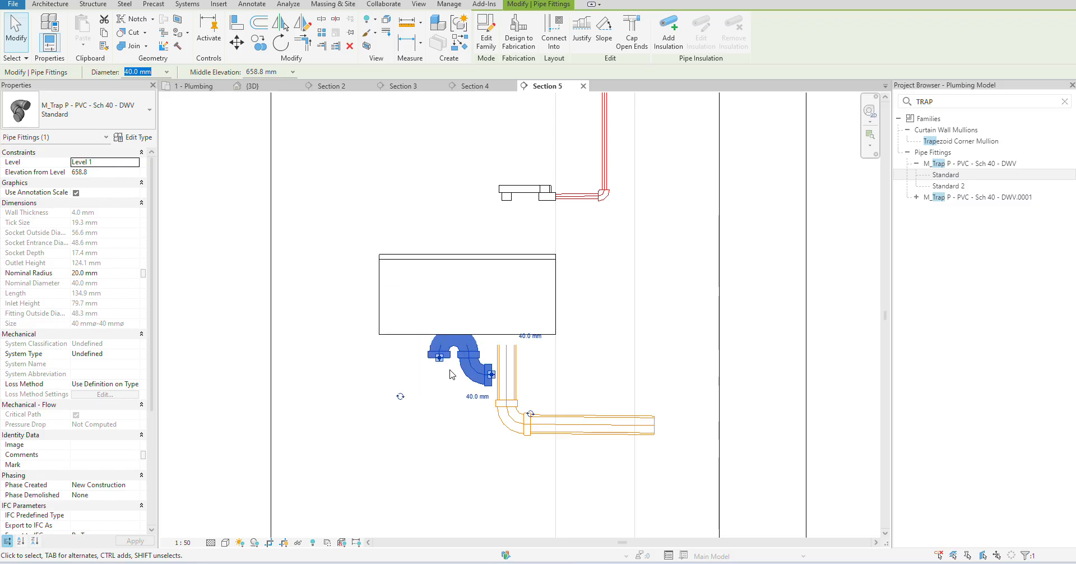
key("space")
key("space")
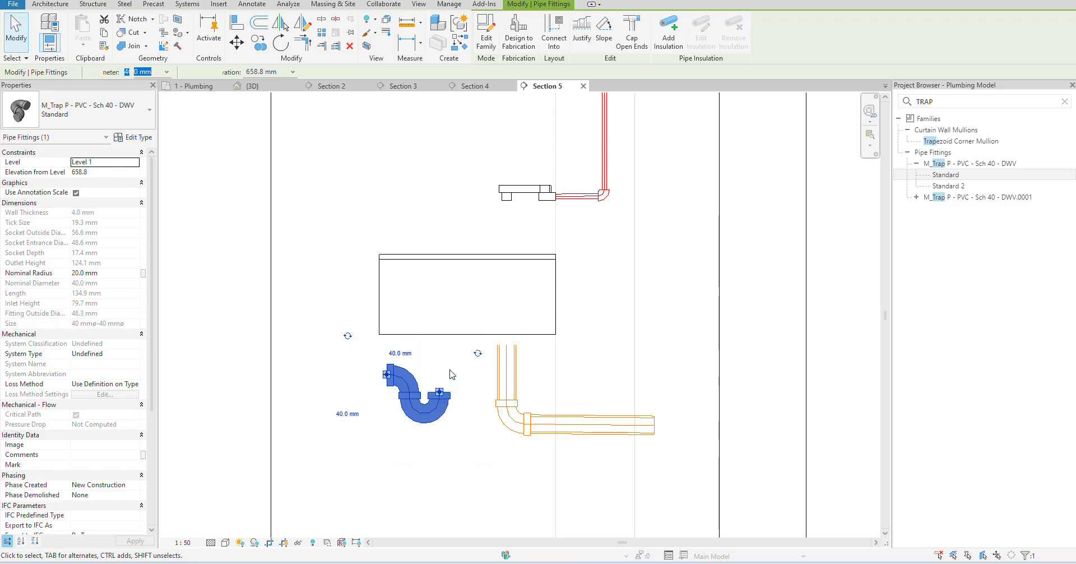
left_click(448, 378)
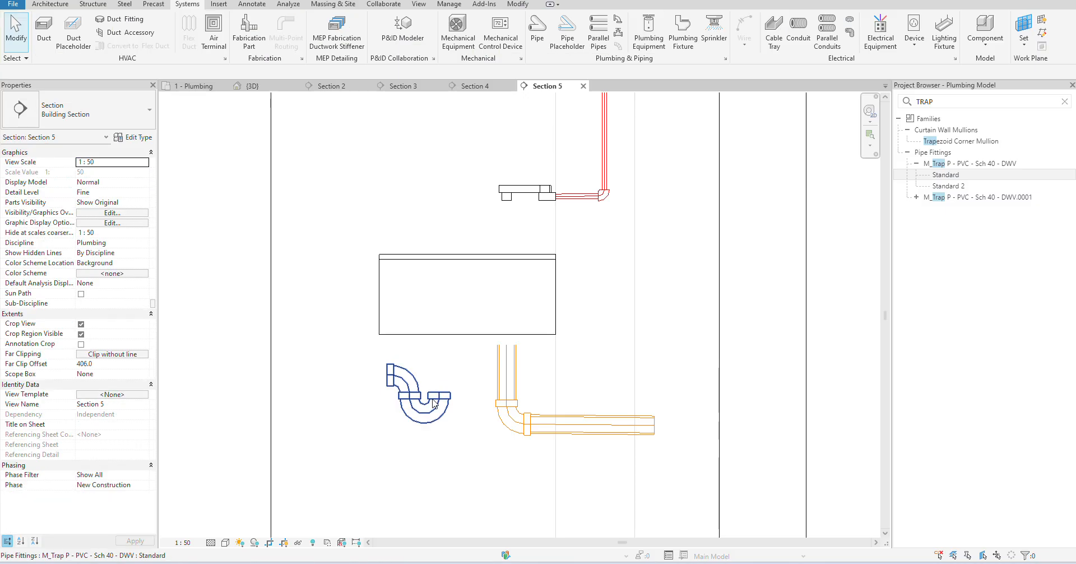
left_click(442, 397)
left_click(451, 384)
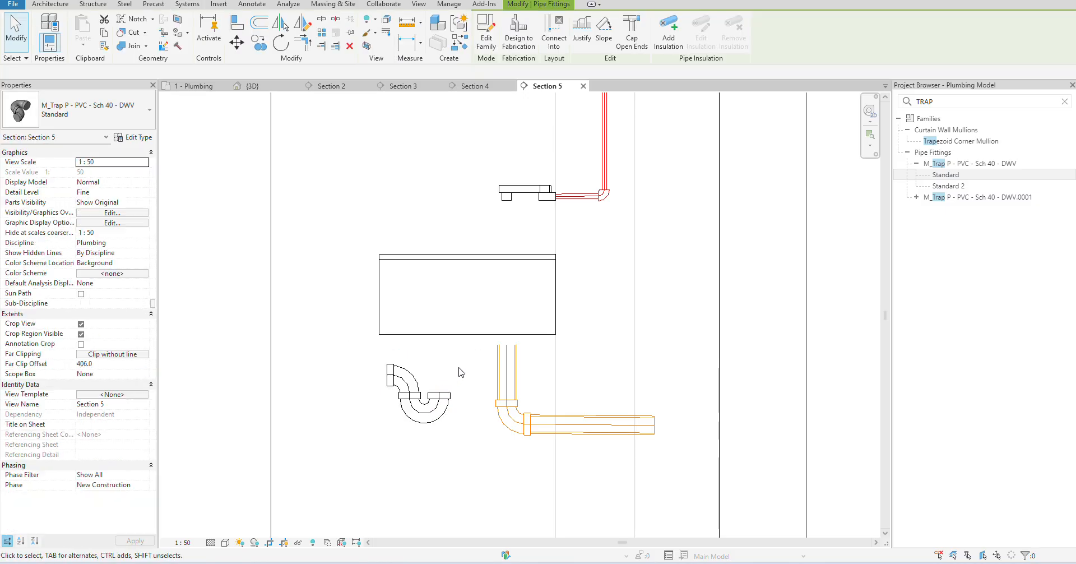
left_click(423, 404)
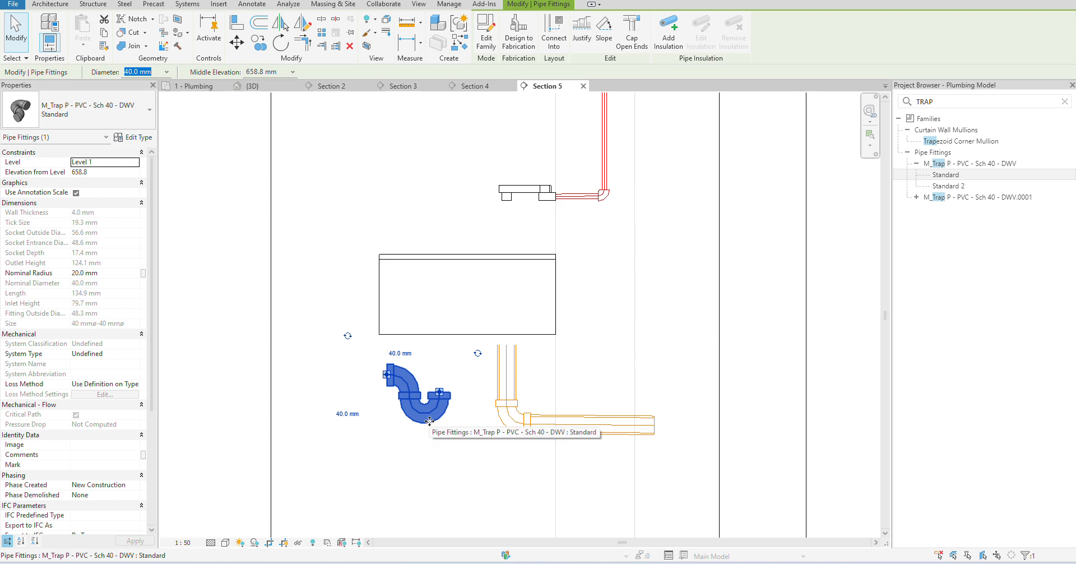
- Duplicate the Standard type of M_Trap P - PVC - Sch 40 - DWV and name the copy Standard (ELBOW)
left_click(945, 175)
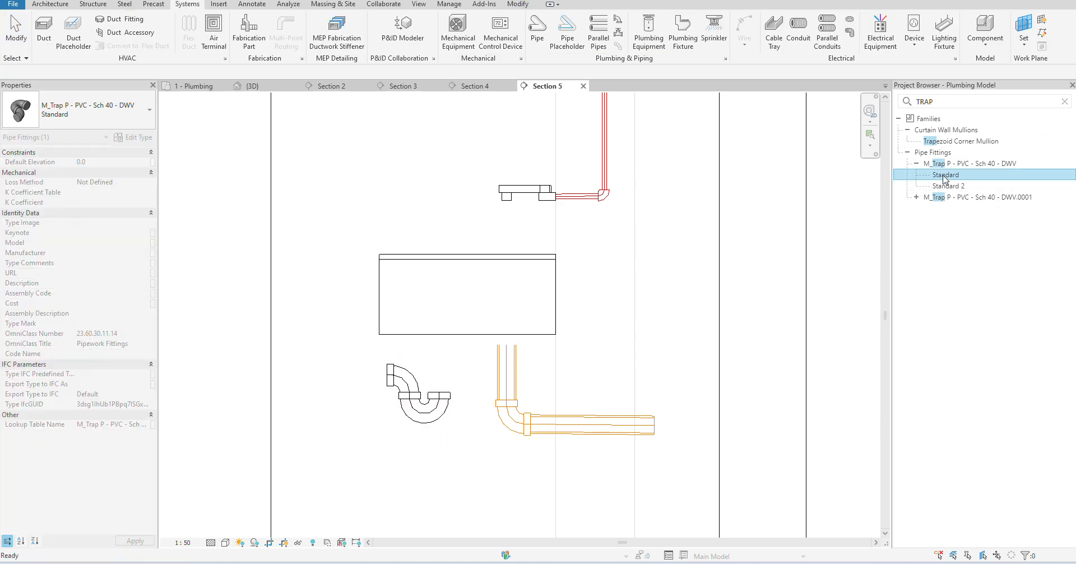
right_click(945, 176)
left_click(927, 183)
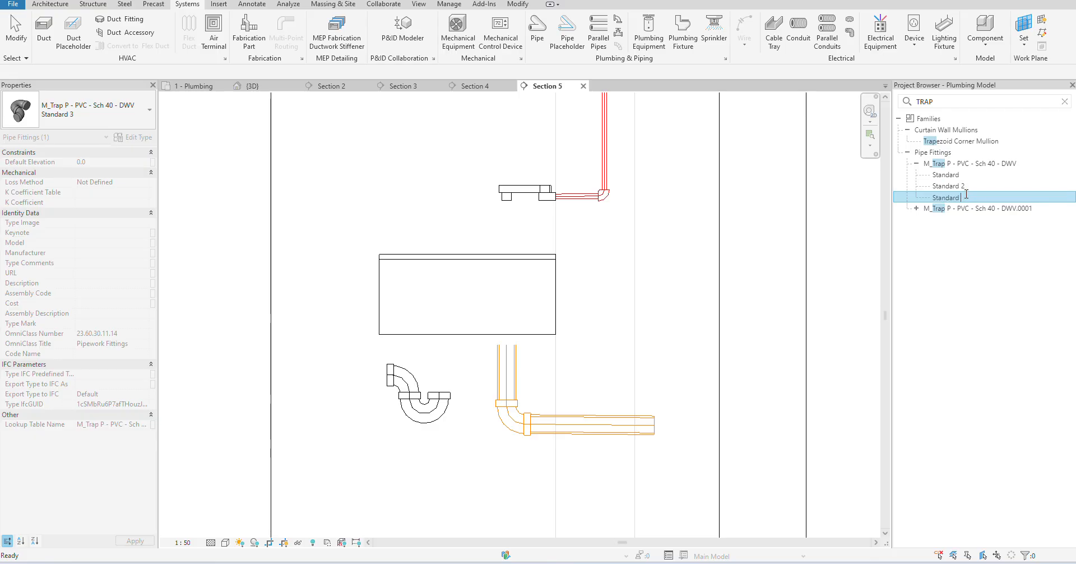
type("(ELBOW")
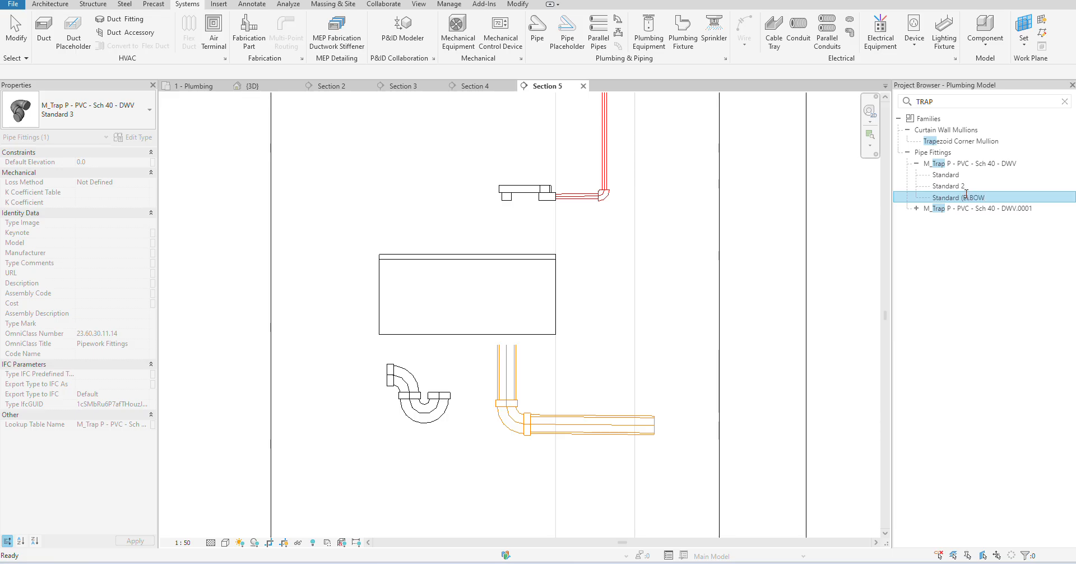
type(")")
left_click(809, 213)
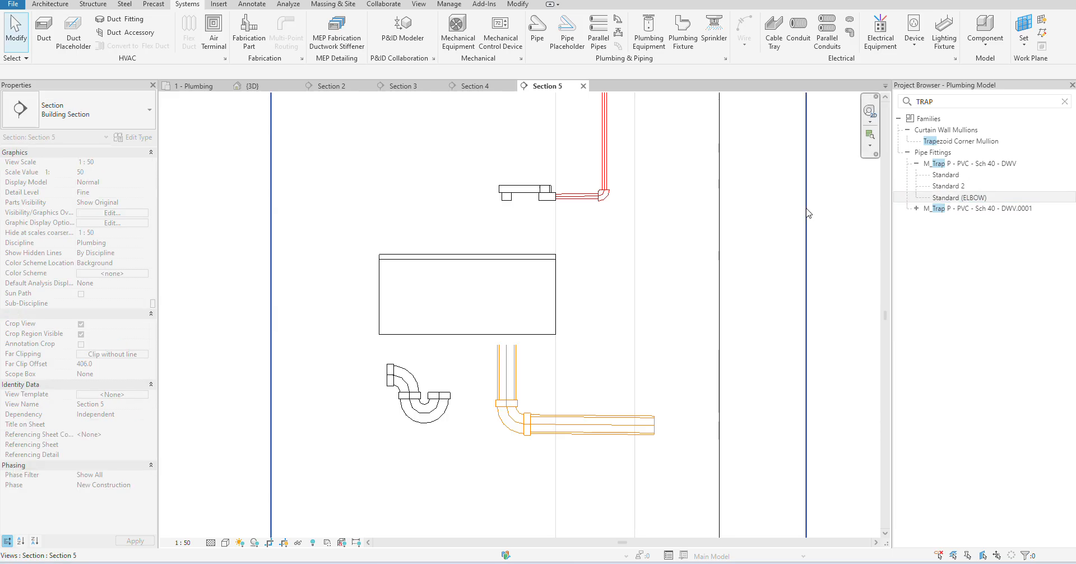
- Delete the loose P-trap placed below the sink in Section 5
left_click(953, 197)
right_click(953, 200)
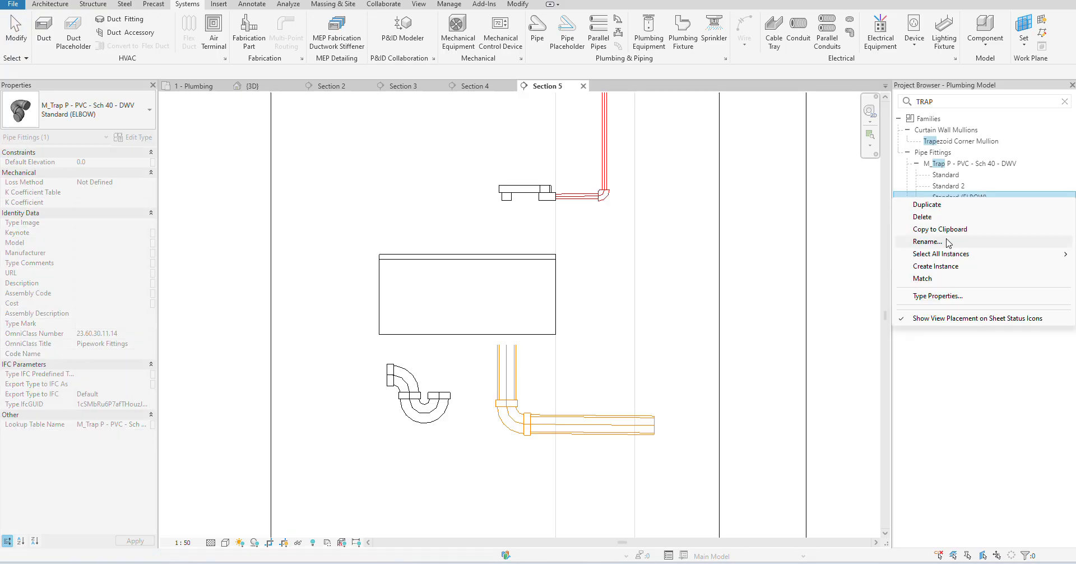
left_click(395, 424)
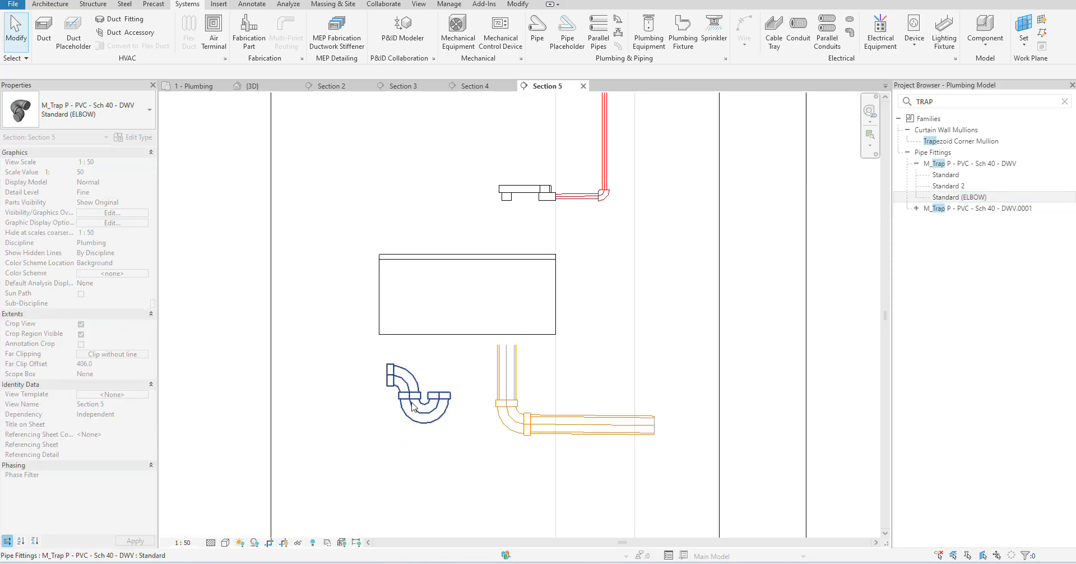
left_click(422, 415)
key("Delete")
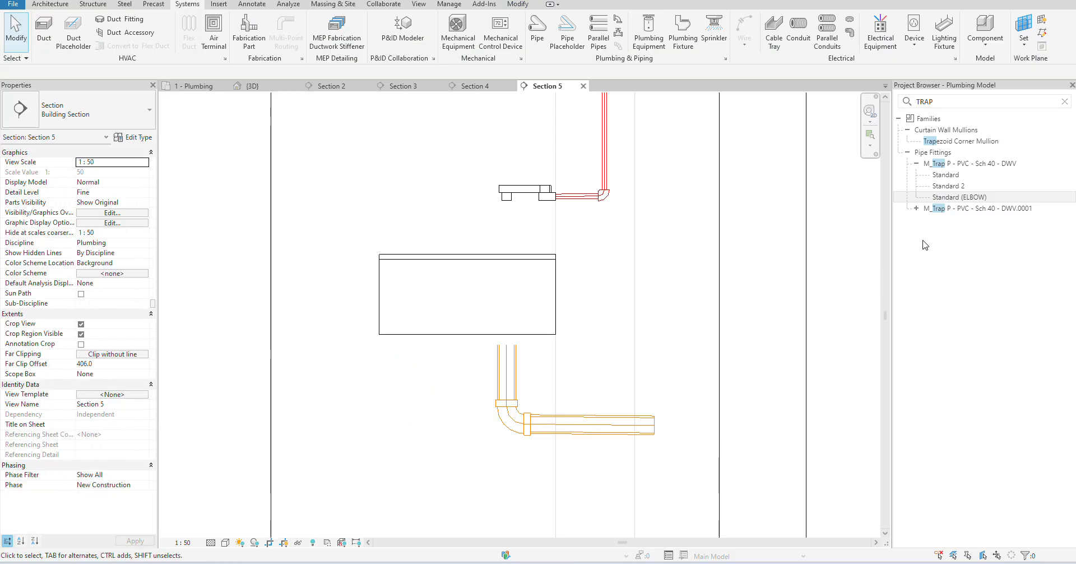
- Place one Standard (ELBOW) instance of M_Trap P - PVC - Sch 40 - DWV below the sink, beside the vertical drain pipe
left_click(949, 198)
right_click(948, 197)
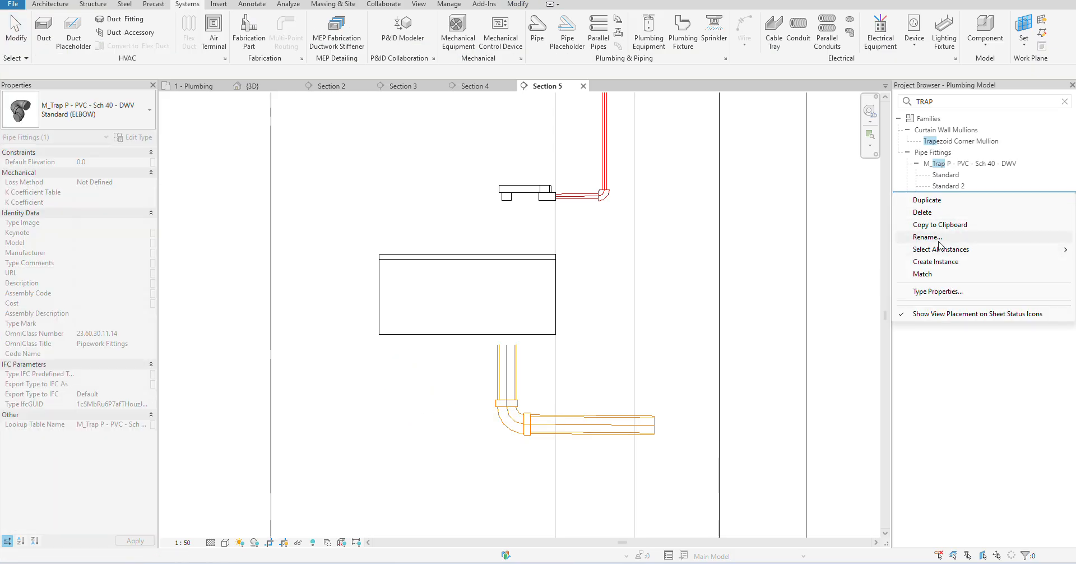
left_click(935, 262)
left_click(381, 388)
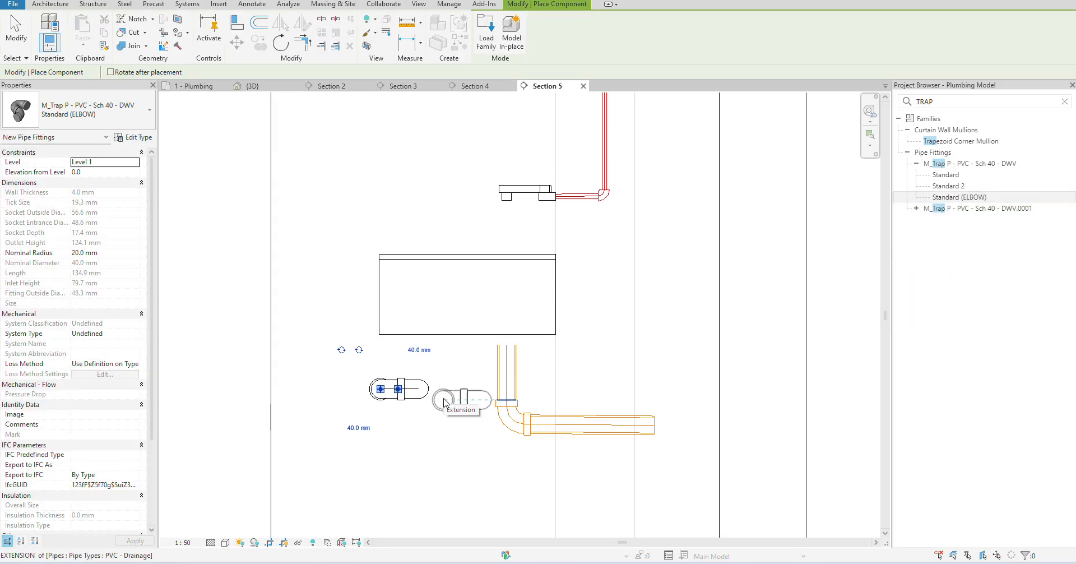
key("Escape")
- Open the placed trap's family for editing, choose Elbow as its Part Type, and load it back into the project
left_click(389, 388)
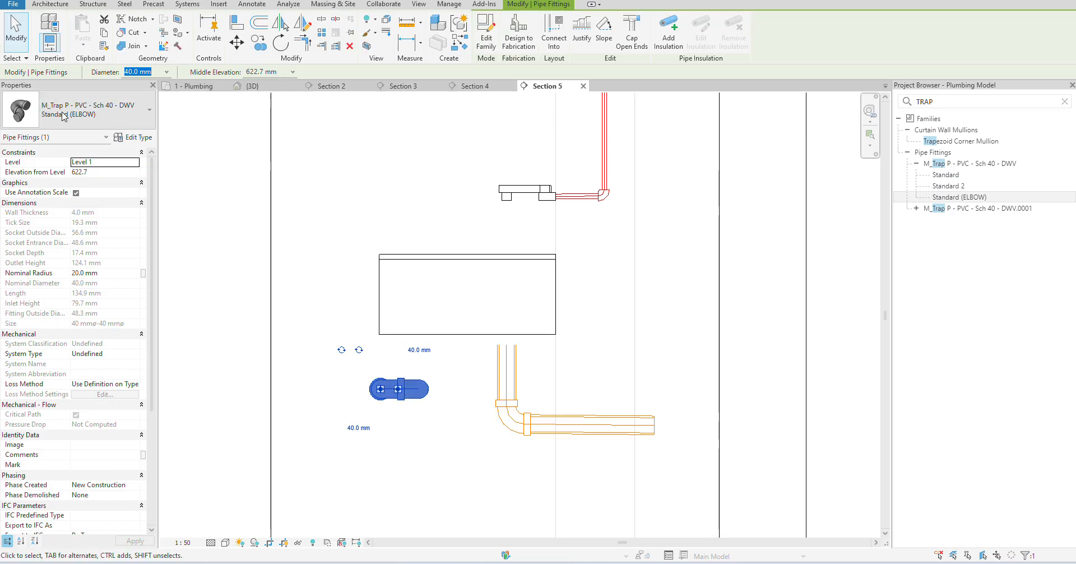
left_click(486, 31)
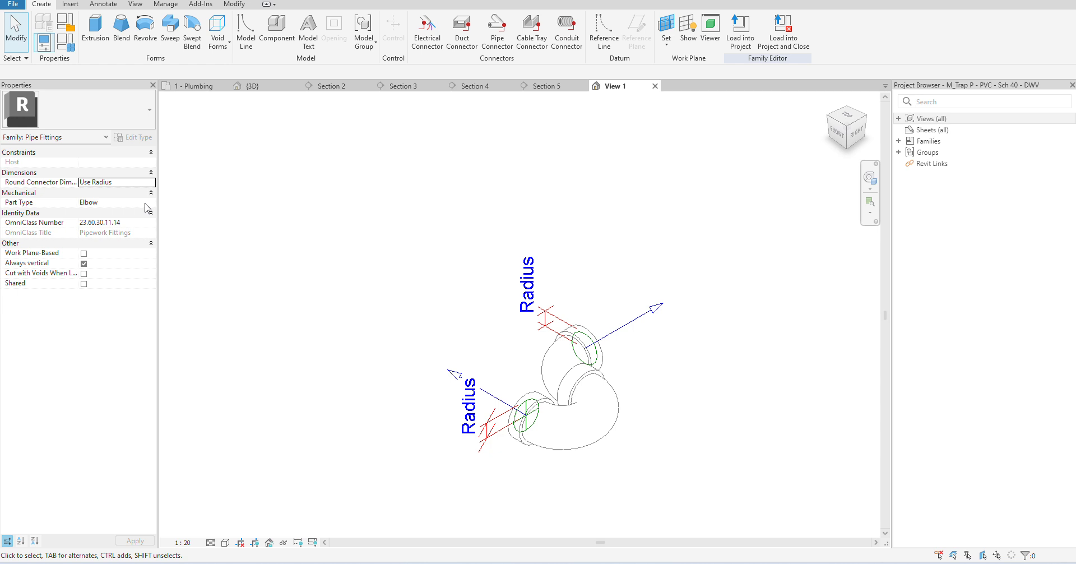
left_click(147, 203)
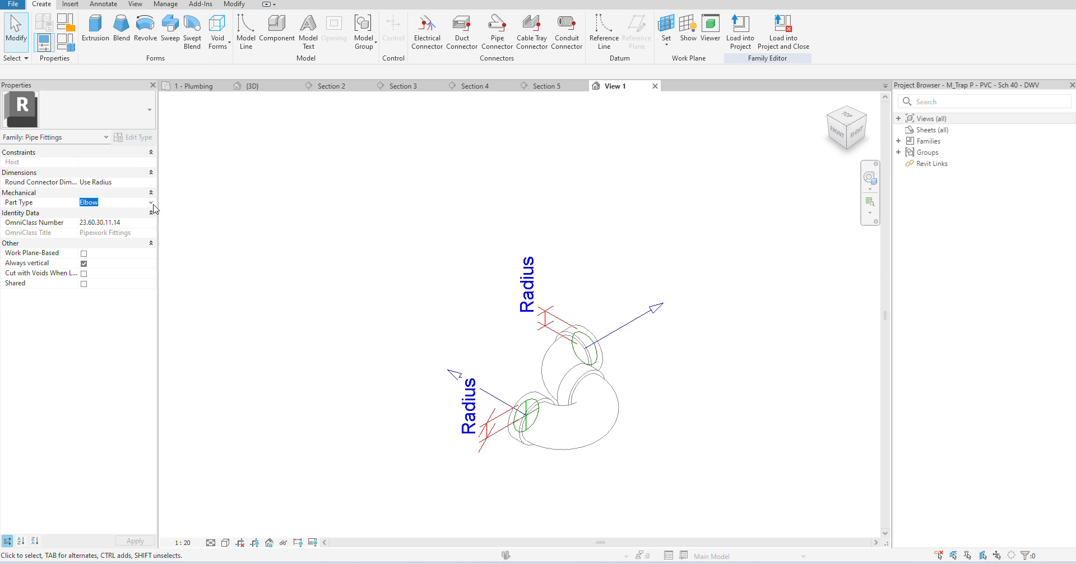
left_click(151, 202)
scroll(123, 220, "up", 1)
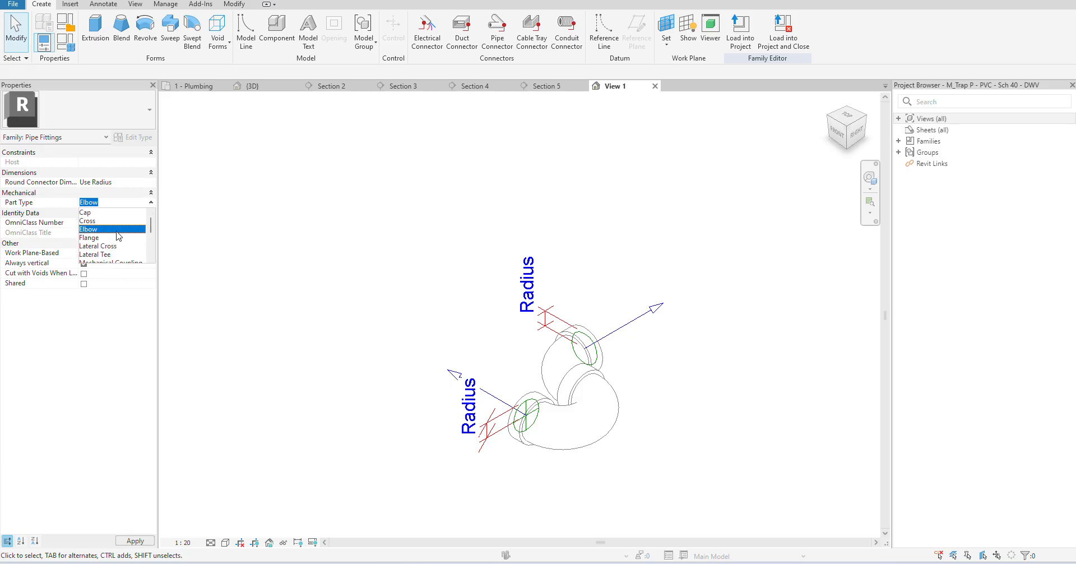
left_click(116, 230)
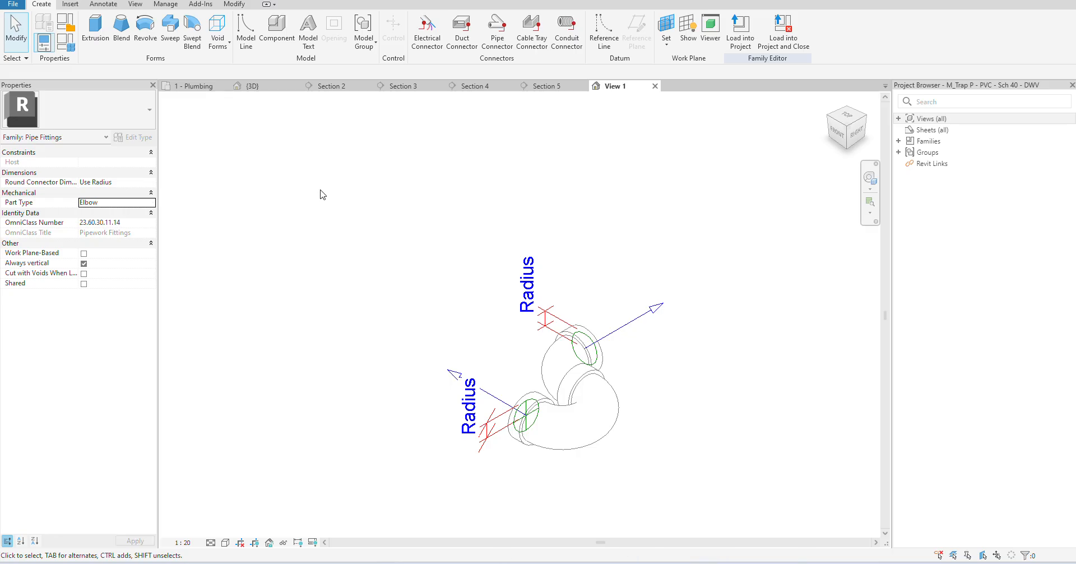
left_click(740, 37)
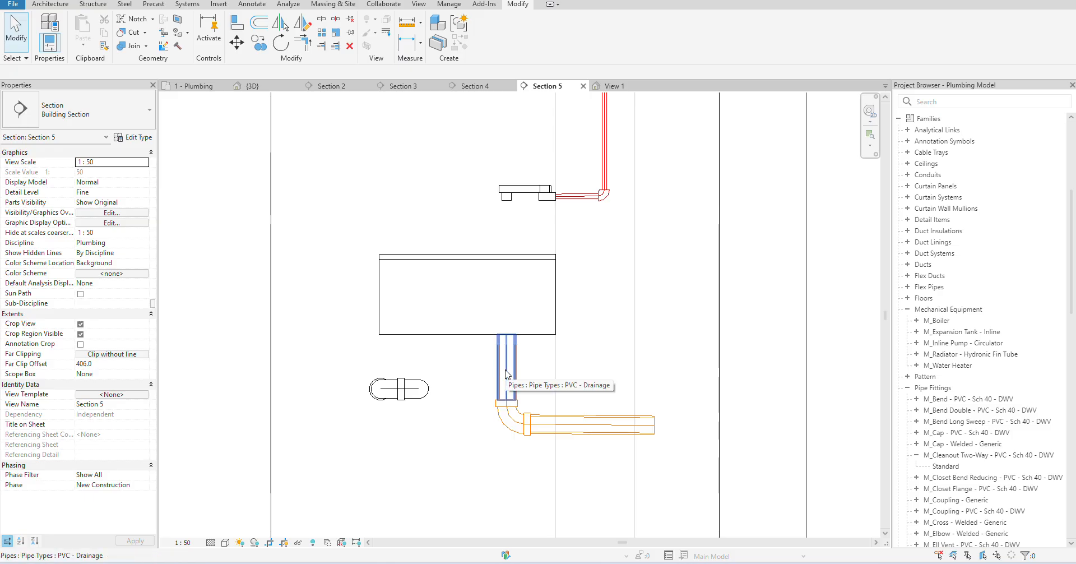
- Make M_Trap P - PVC - Sch 40 - DWV: Standard (ELBOW) the first elbow fitting in the PVC - Drainage pipe type's routing preferences
left_click(577, 425)
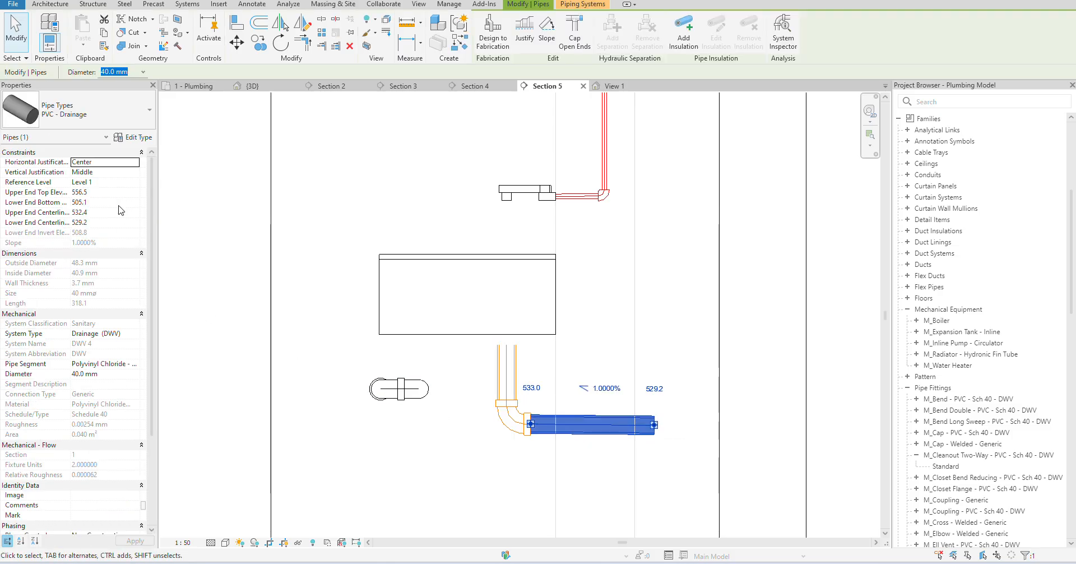
left_click(134, 137)
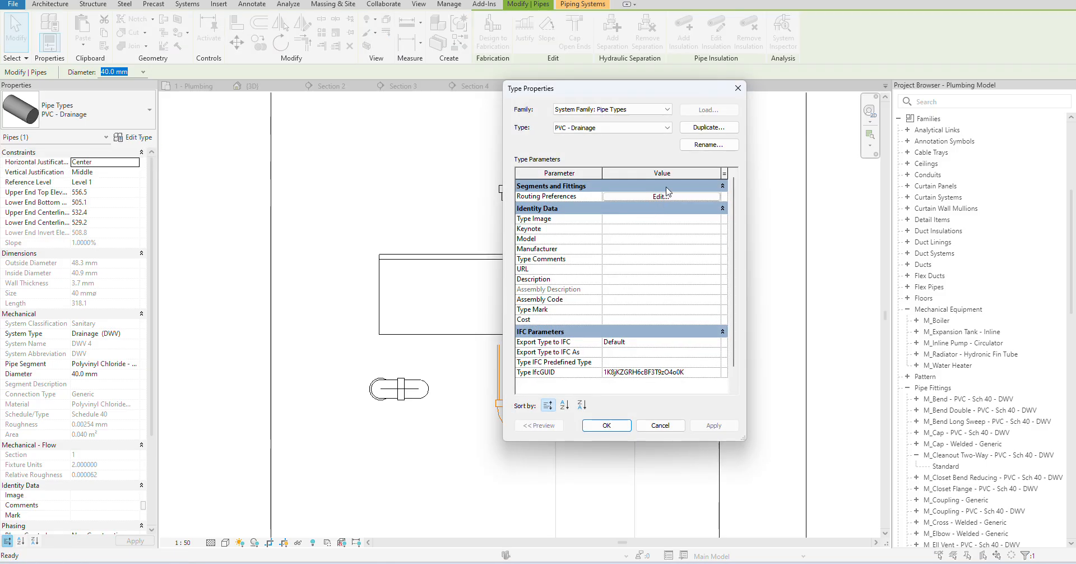
left_click(670, 186)
left_click(663, 197)
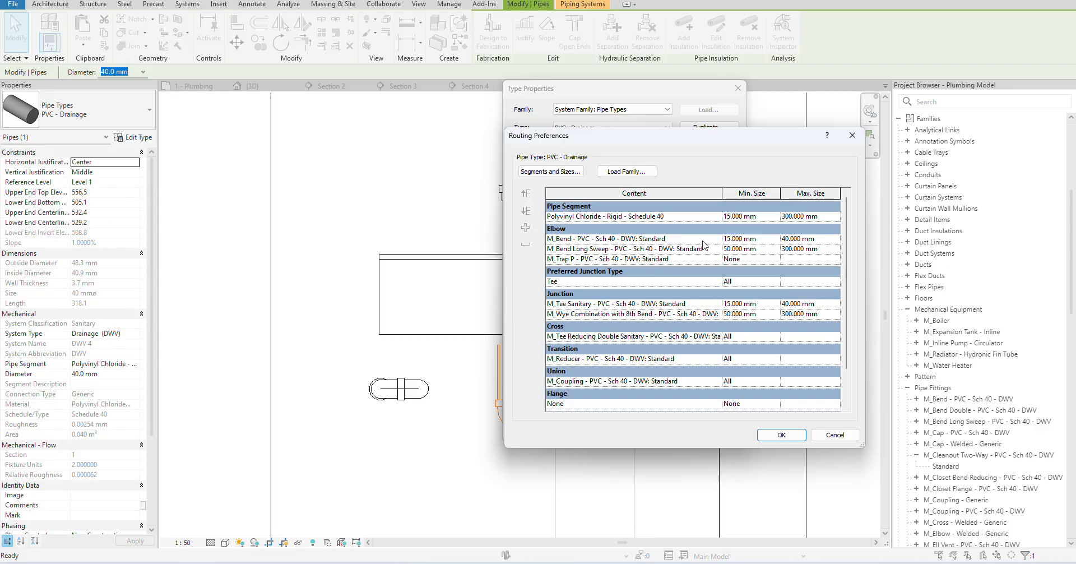
left_click(712, 241)
left_click(718, 241)
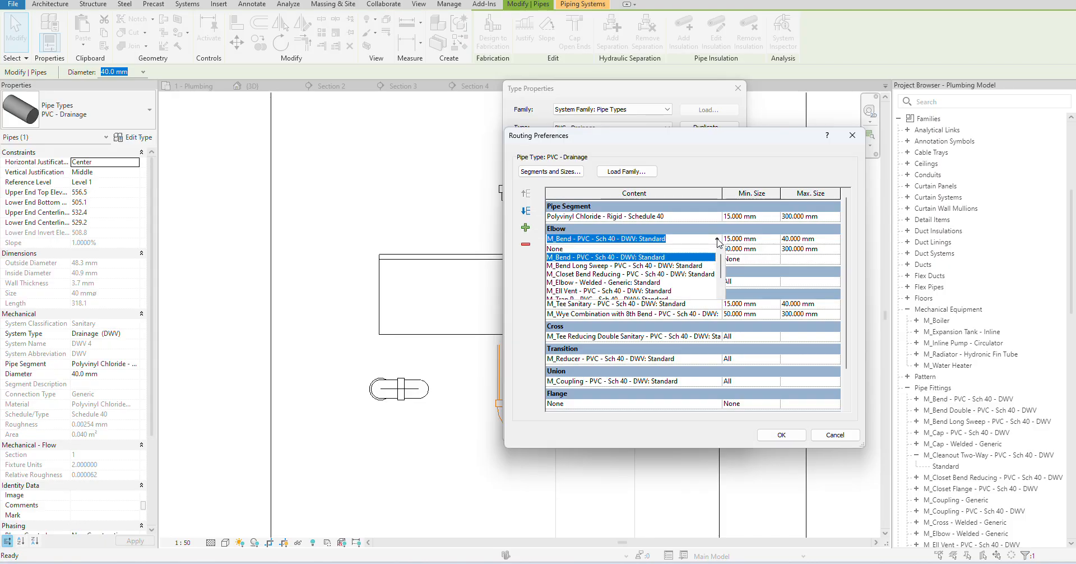
scroll(699, 257, "down", 1)
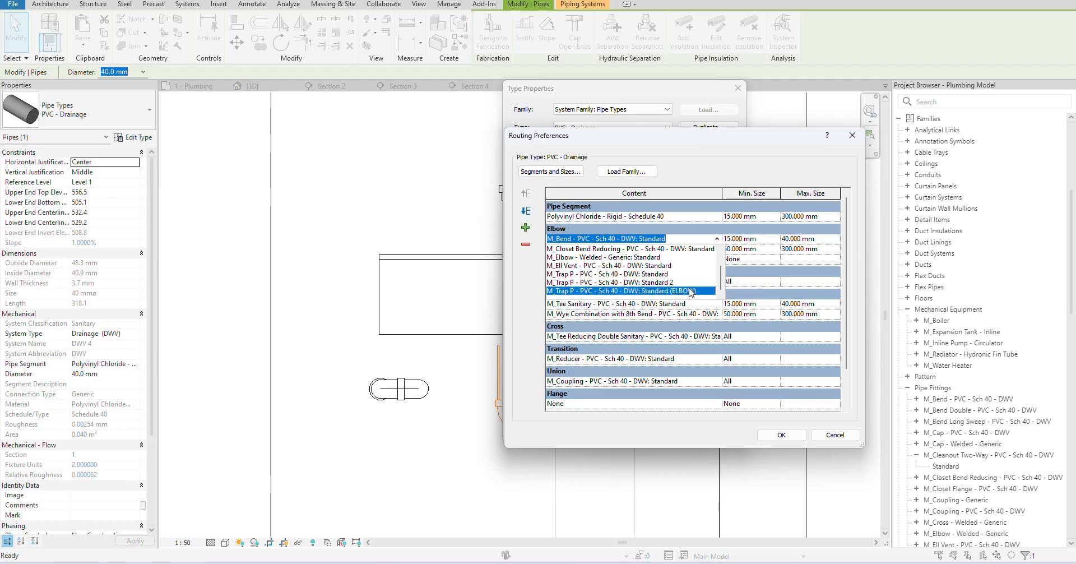
left_click(692, 291)
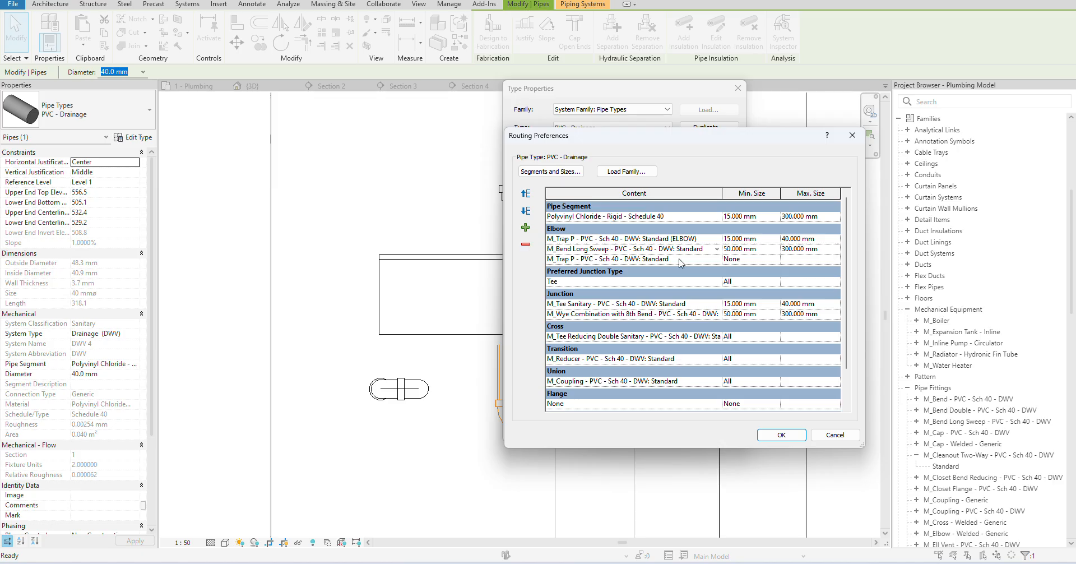
- Set the trap elbow's maximum size to 50 mm and M_Bend Long Sweep's minimum size to 65 mm, accepting the pipe type changes
left_click(776, 239)
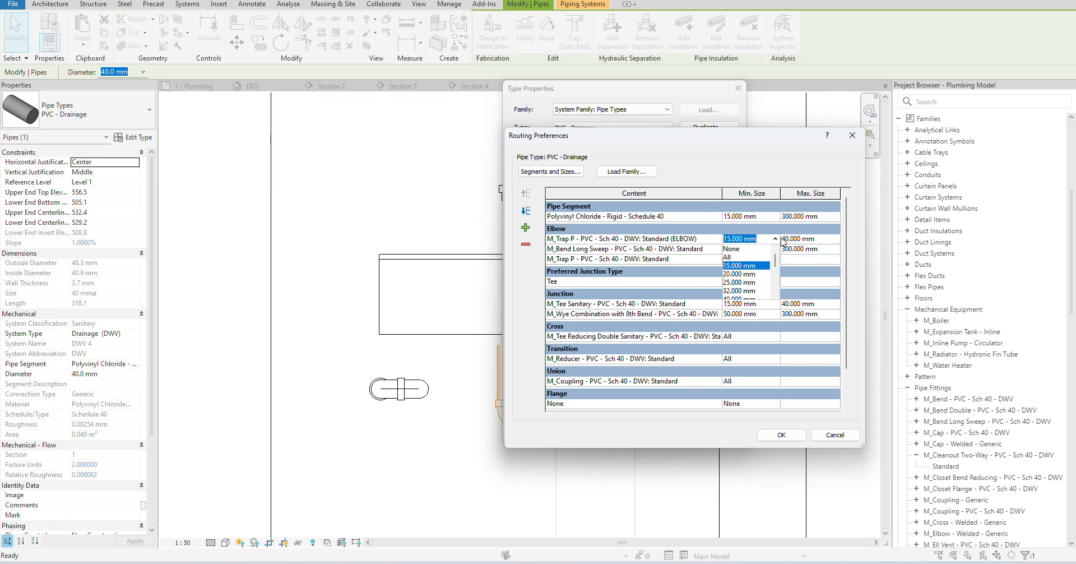
left_click(817, 239)
left_click(836, 240)
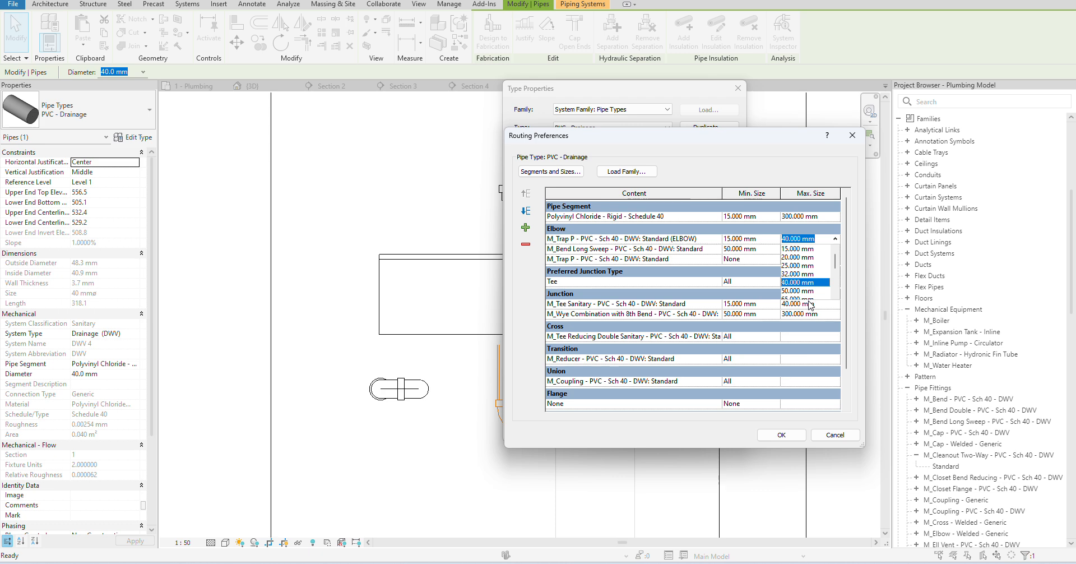
left_click(805, 291)
left_click(776, 249)
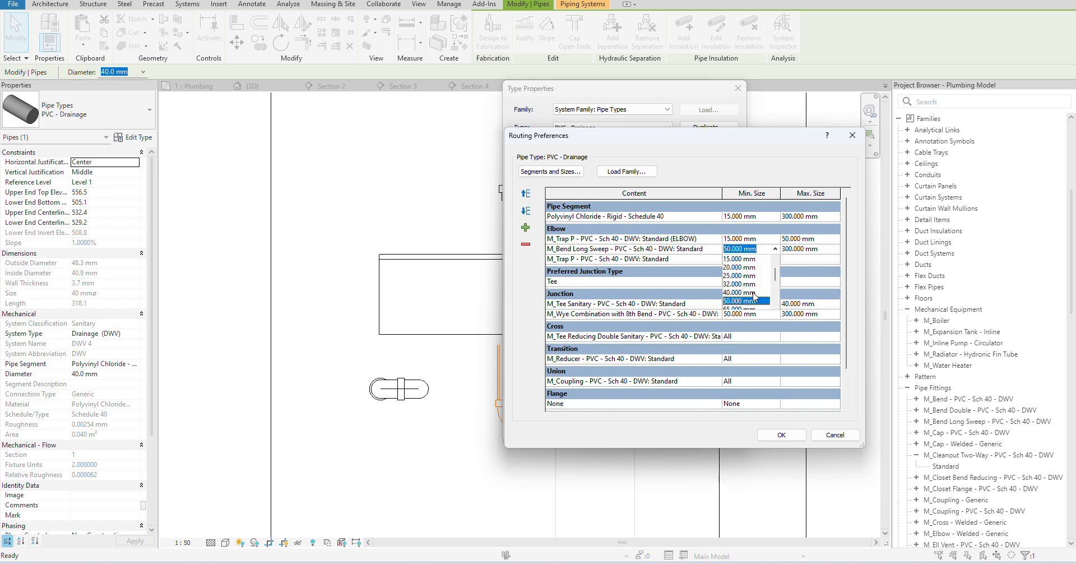
left_click(746, 291)
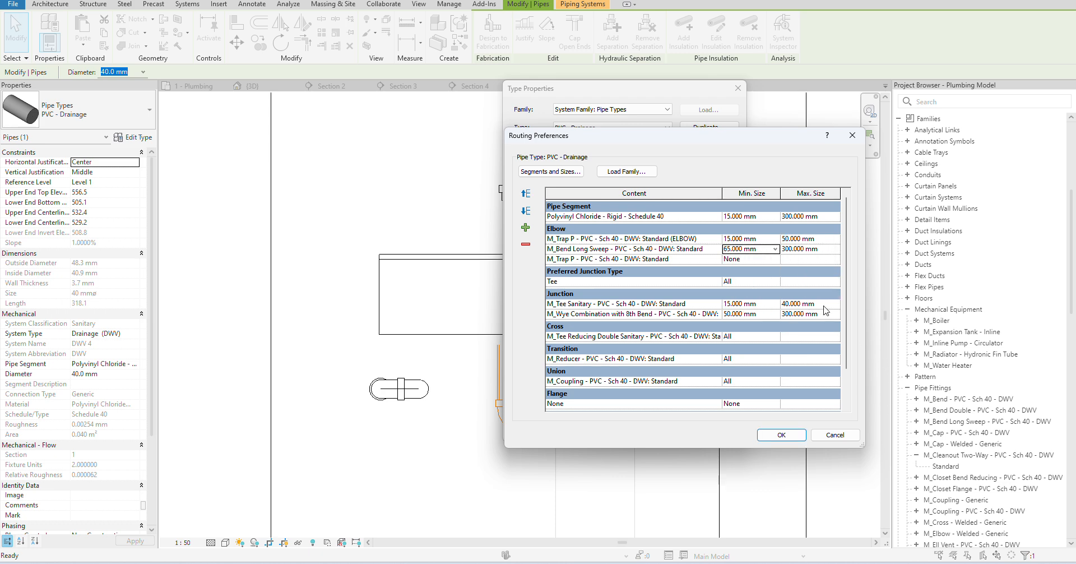
left_click(796, 439)
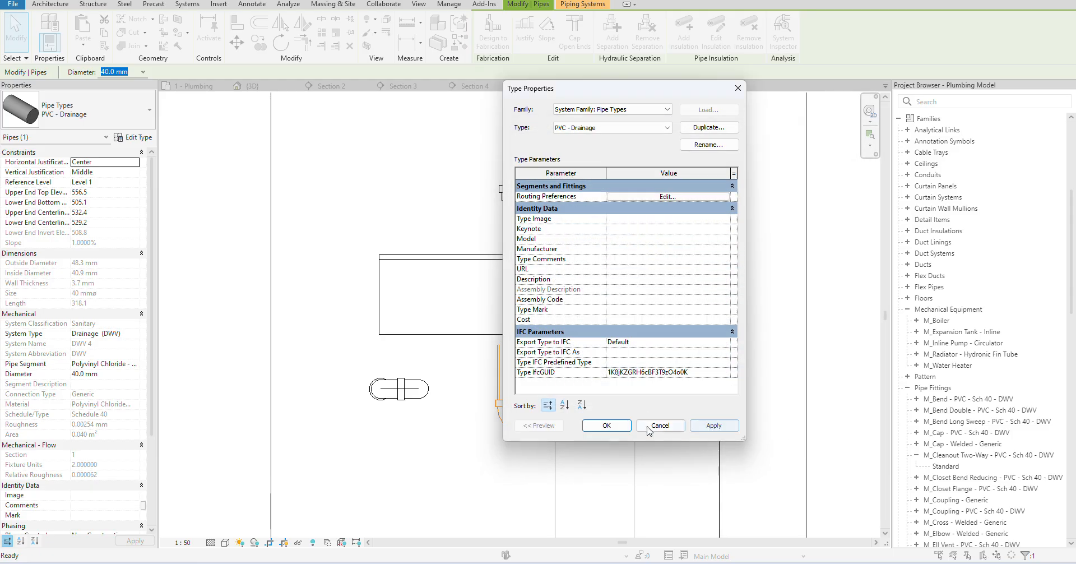
left_click(605, 425)
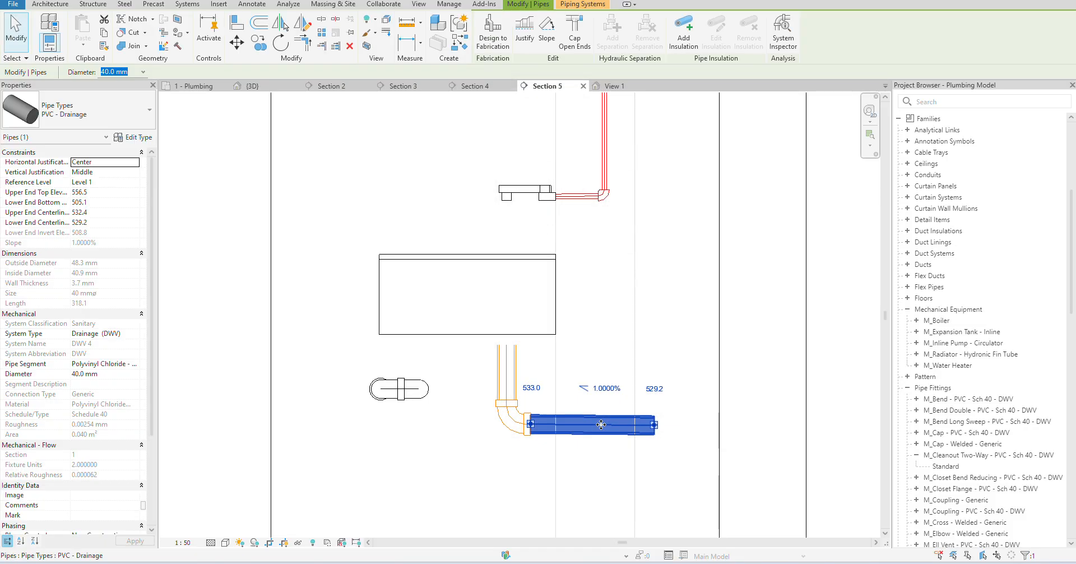
- Reapply the pipe type to the sink's vertical and horizontal drain pipes and their connecting bend to swap in the P-trap
left_click(552, 354)
left_click(506, 367)
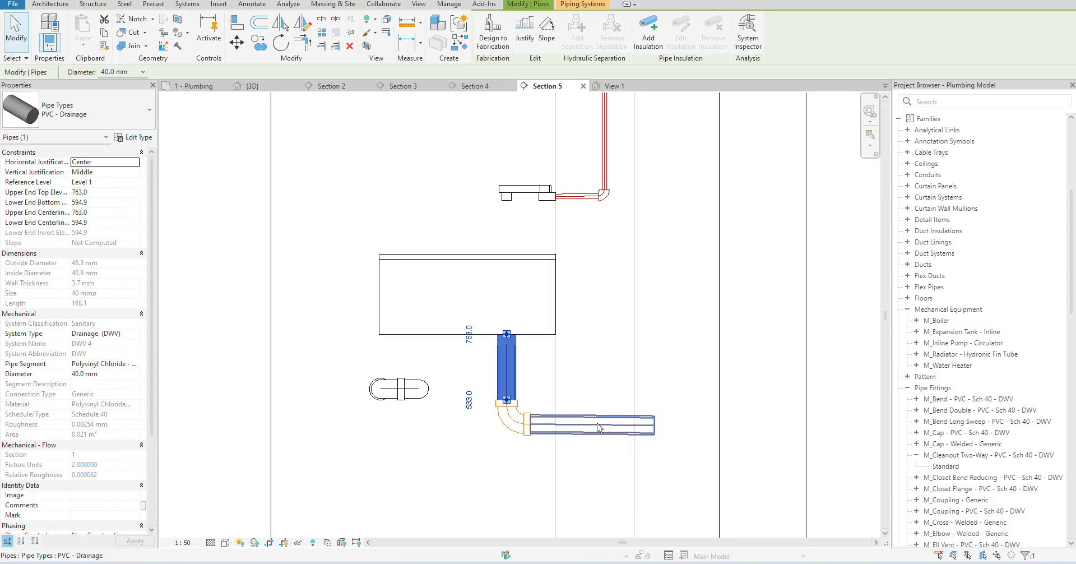
key("Tab")
left_click(597, 425)
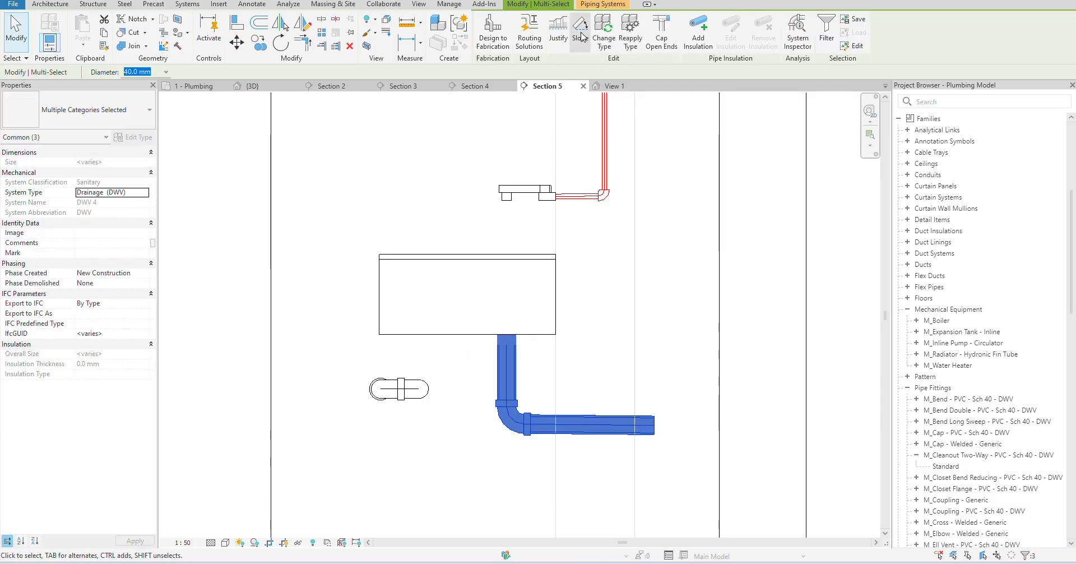
left_click(631, 38)
left_click(766, 217)
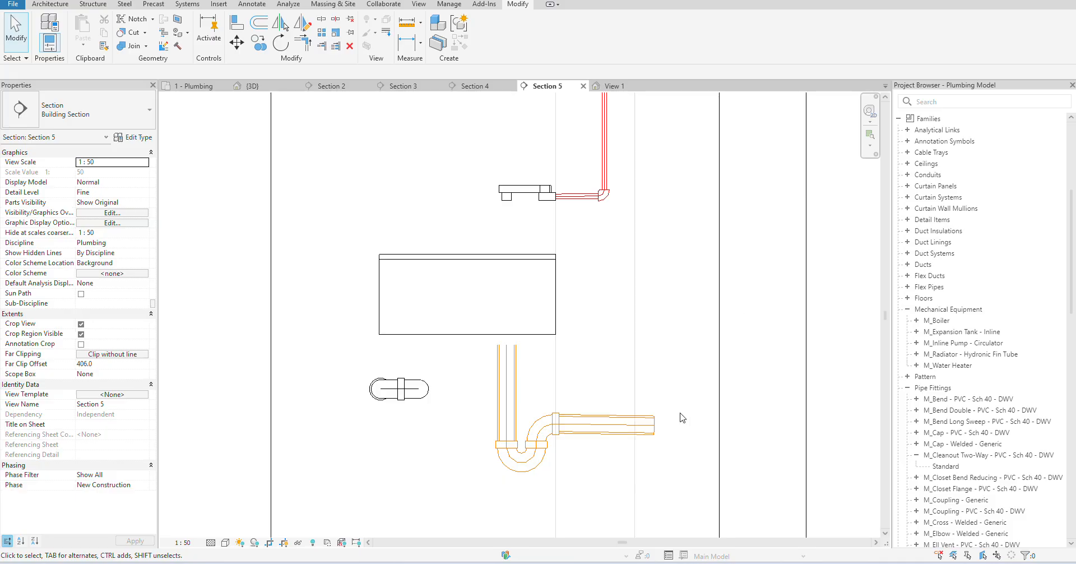
- Switch to the Section 4 view showing the three sinks and their drainage
key("Tab")
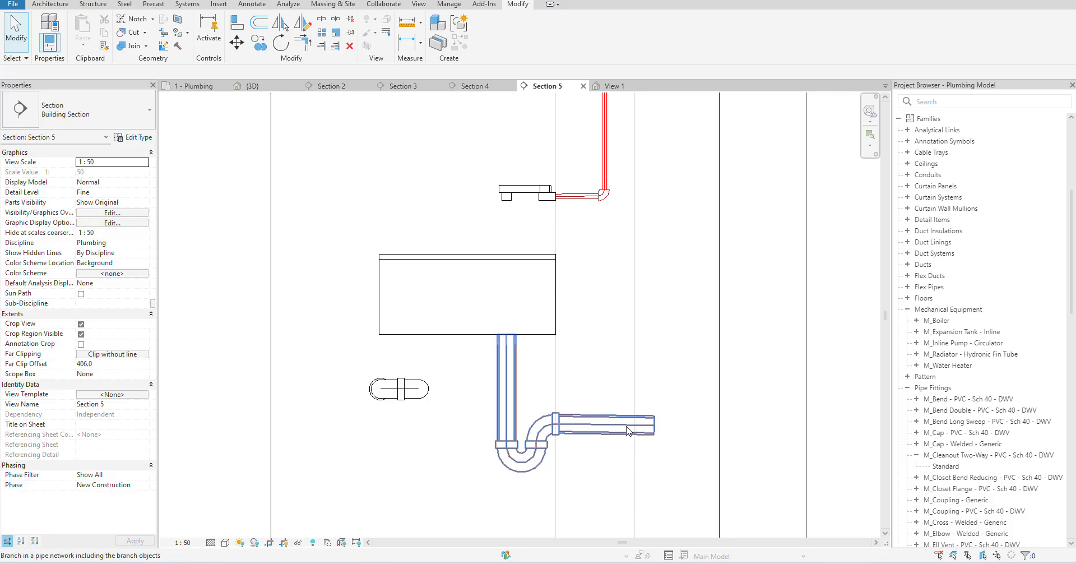
left_click(644, 435)
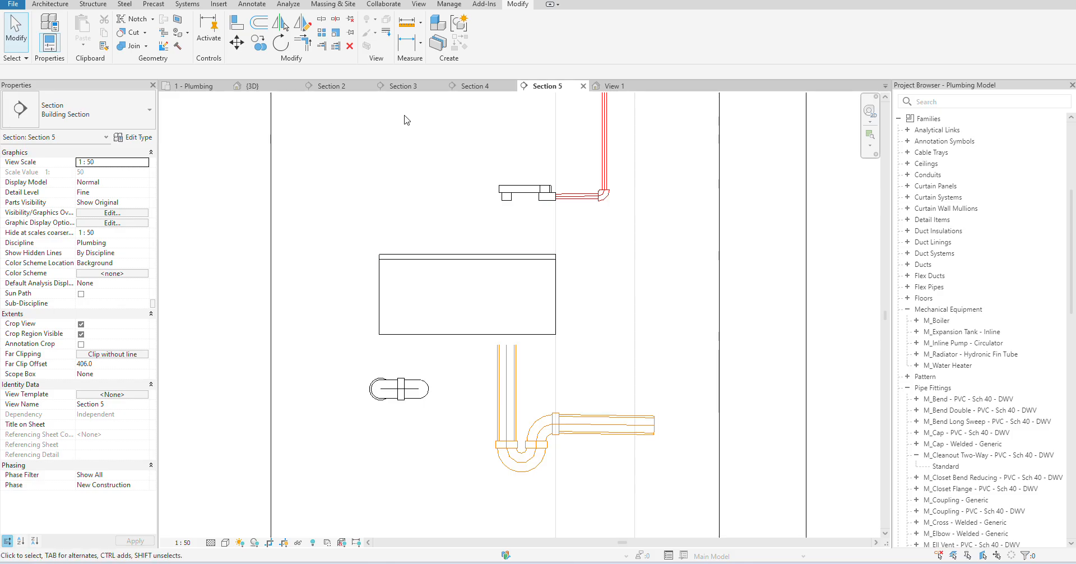
left_click(463, 86)
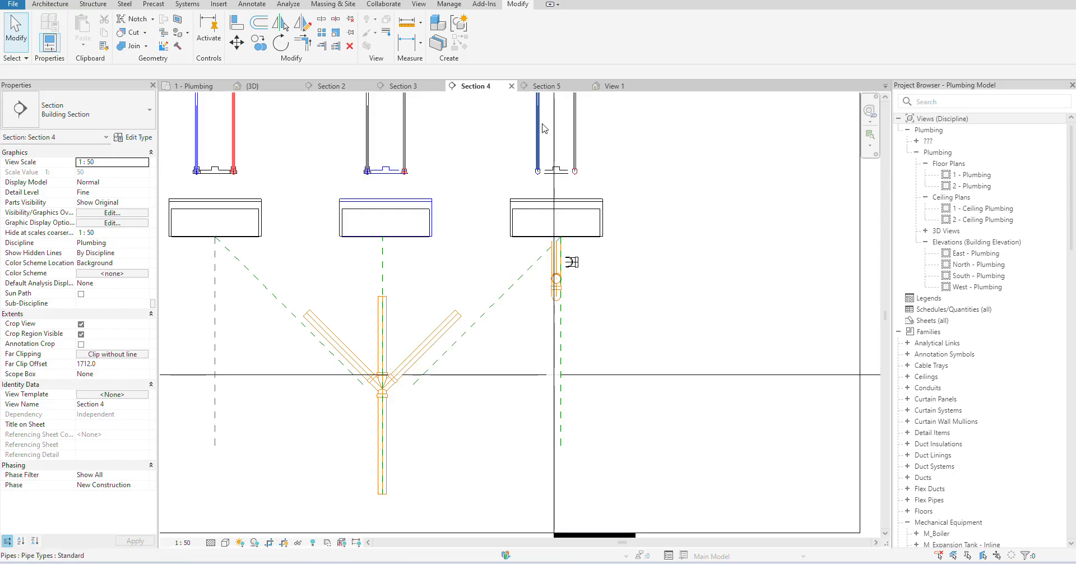
- Open the Section 5 view and enlarge its crop region by moving the right edge outward and the bottom edge downward
left_click(552, 89)
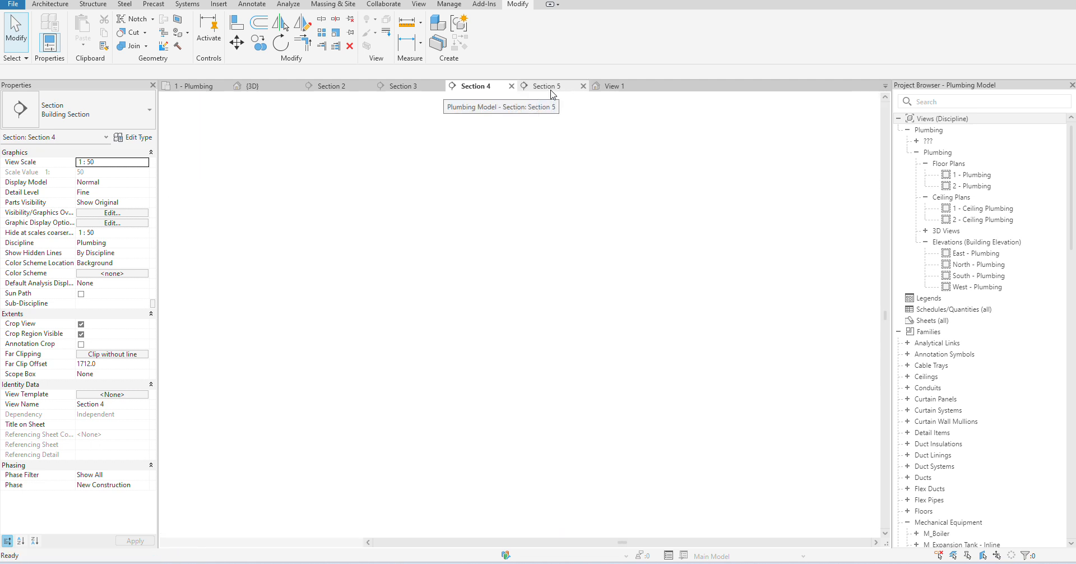
scroll(593, 291, "down", 5)
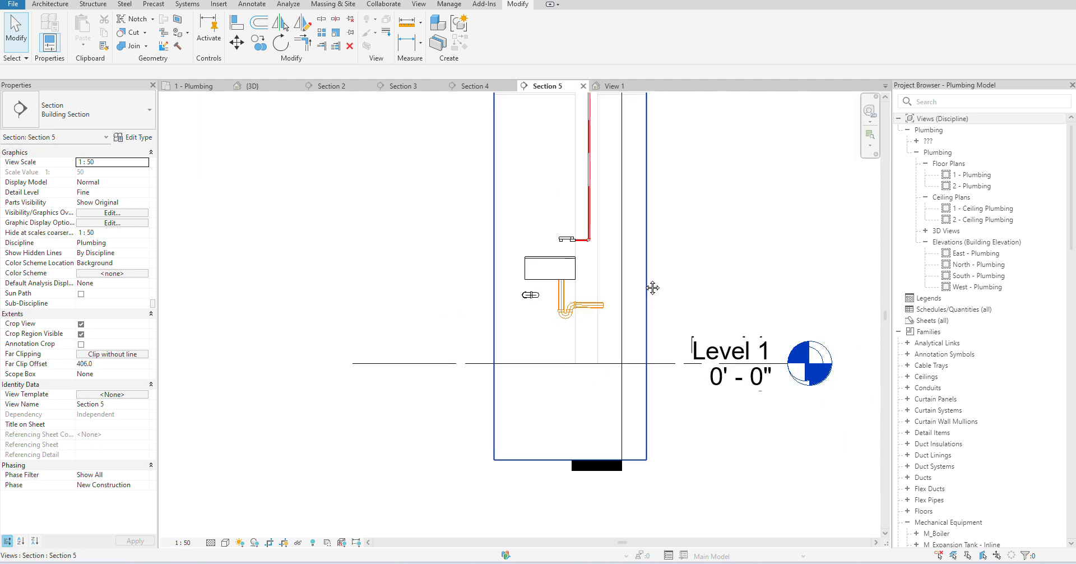
left_click(527, 224)
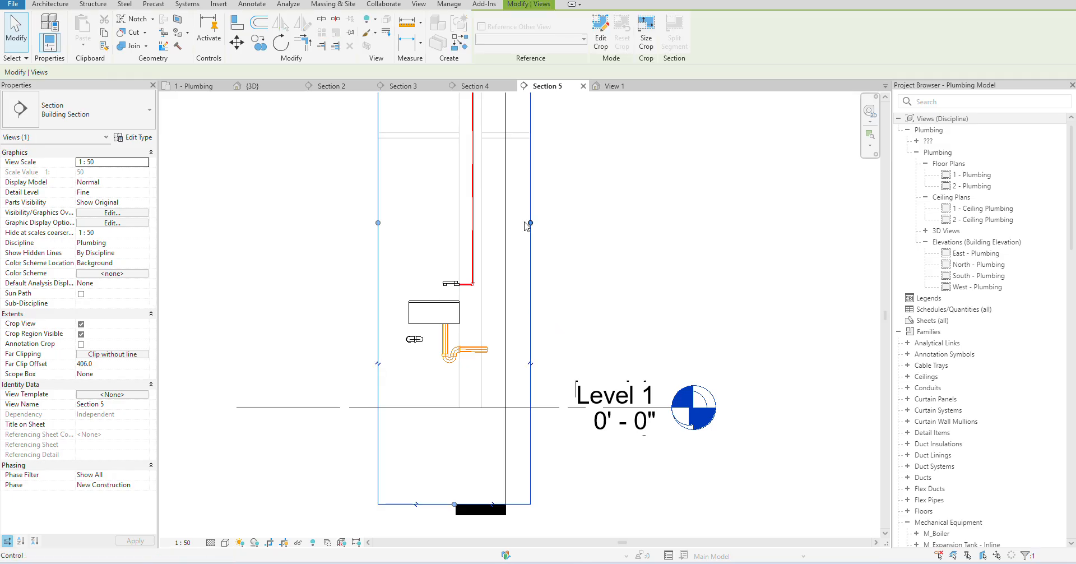
left_click_drag(530, 223, 594, 223)
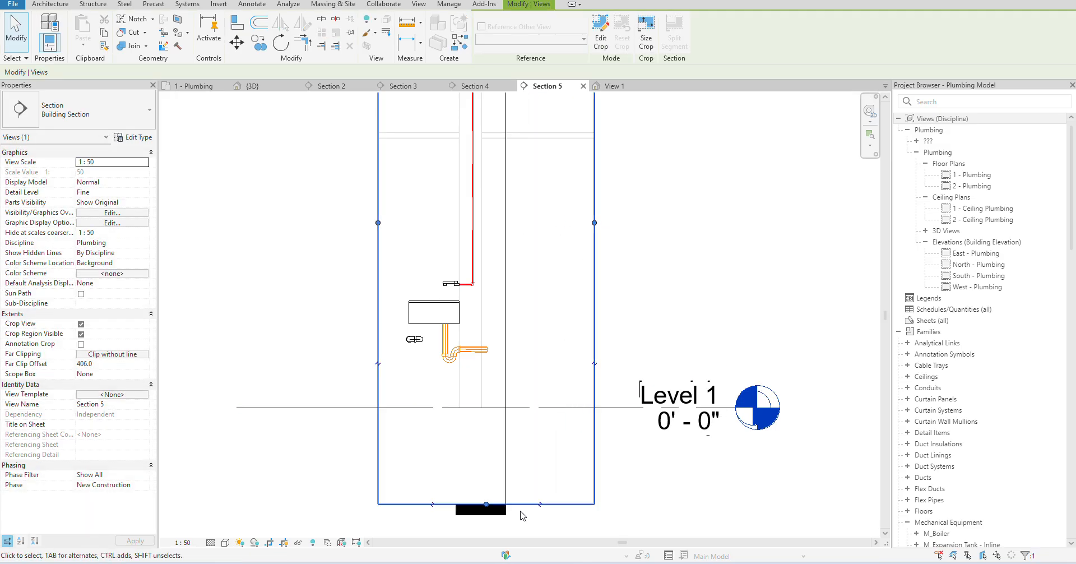
left_click_drag(486, 504, 486, 528)
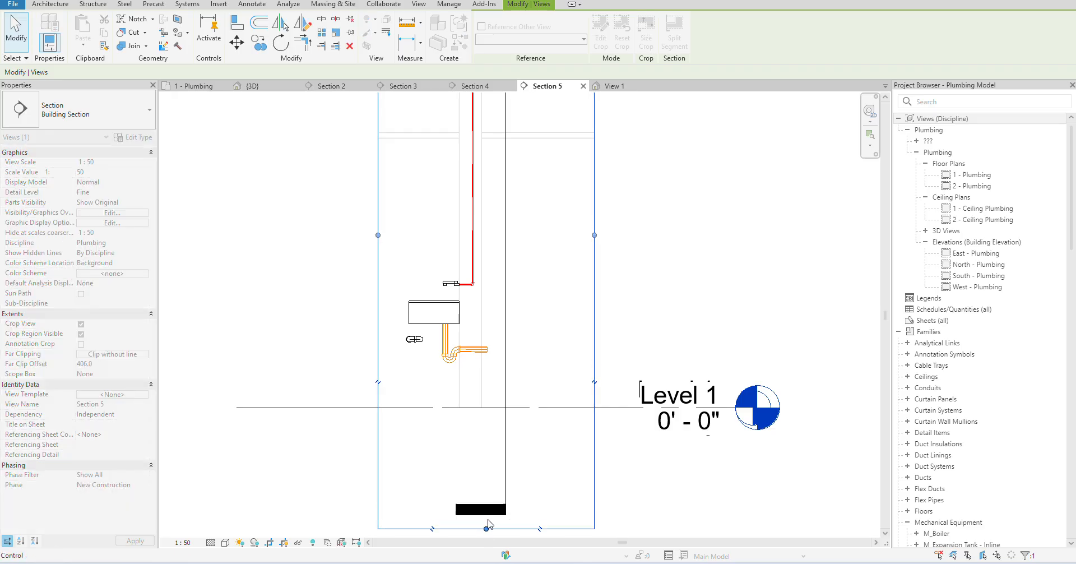
left_click(416, 339)
key("Escape")
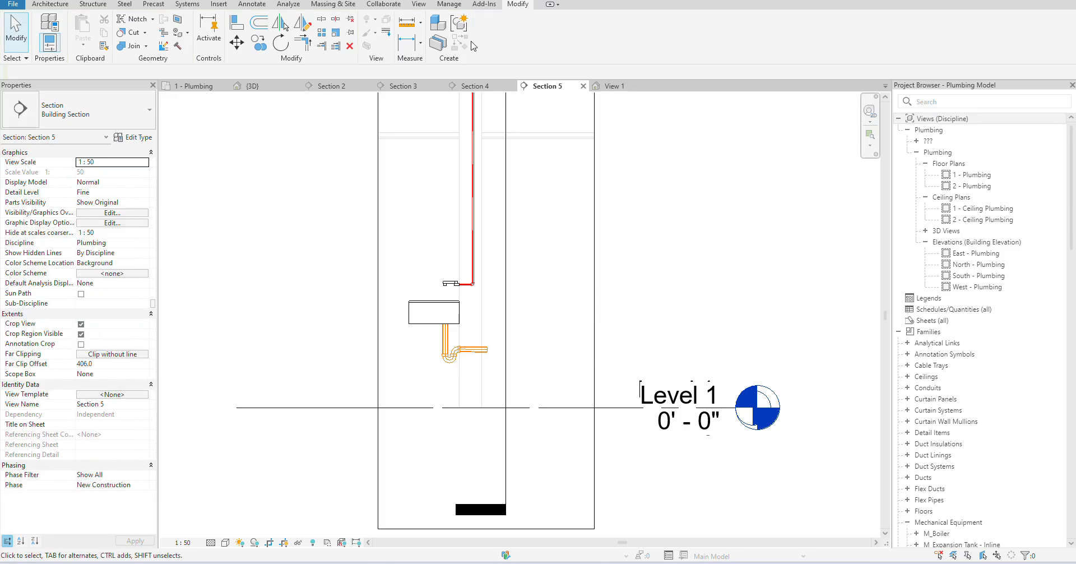
- Switch to the 1 - Plumbing floor plan and set its detail level to Fine
left_click(482, 85)
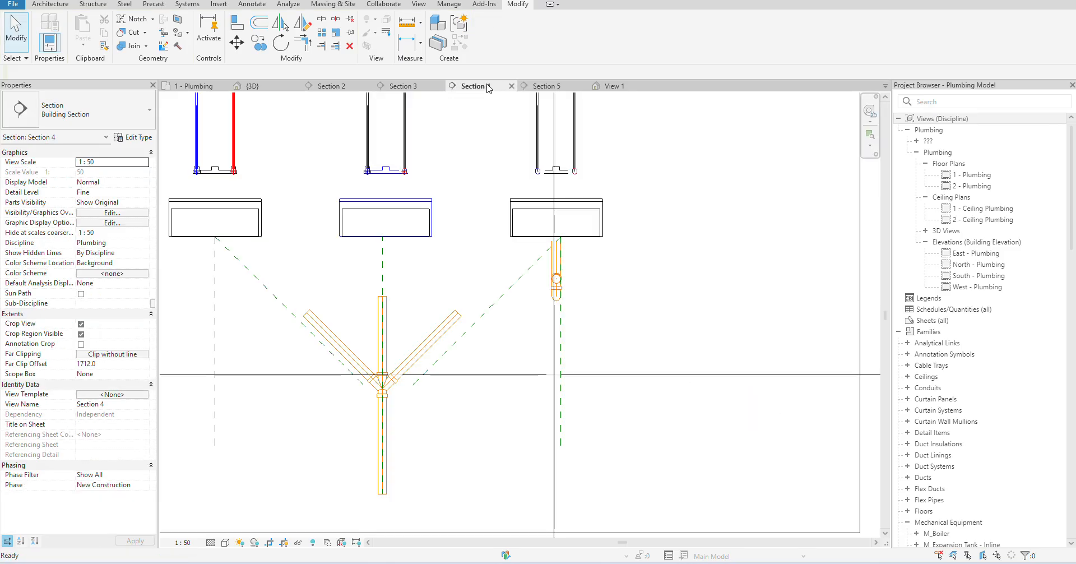
left_click(179, 88)
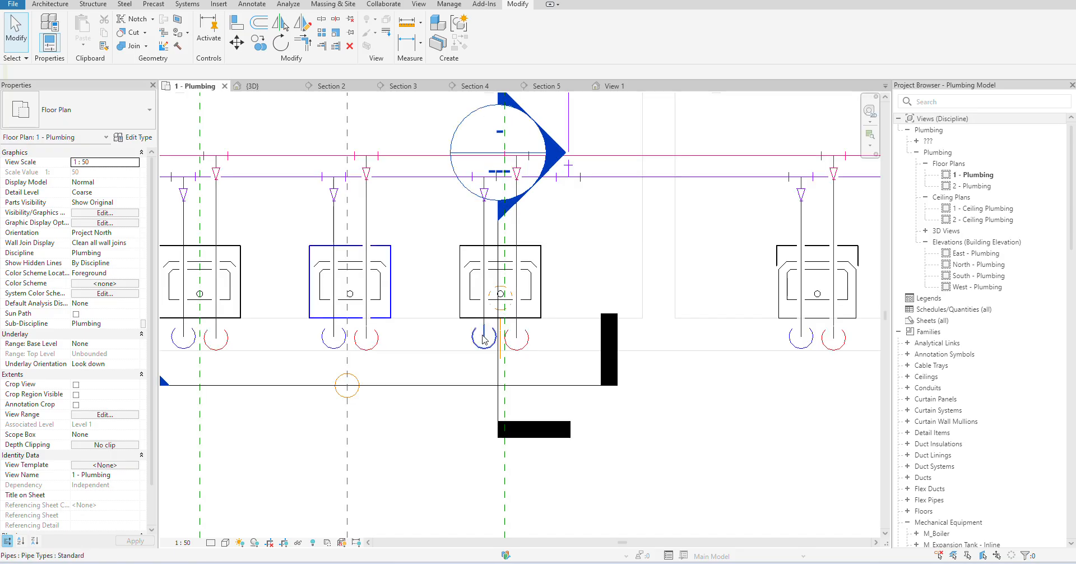
scroll(500, 317, "up", 1)
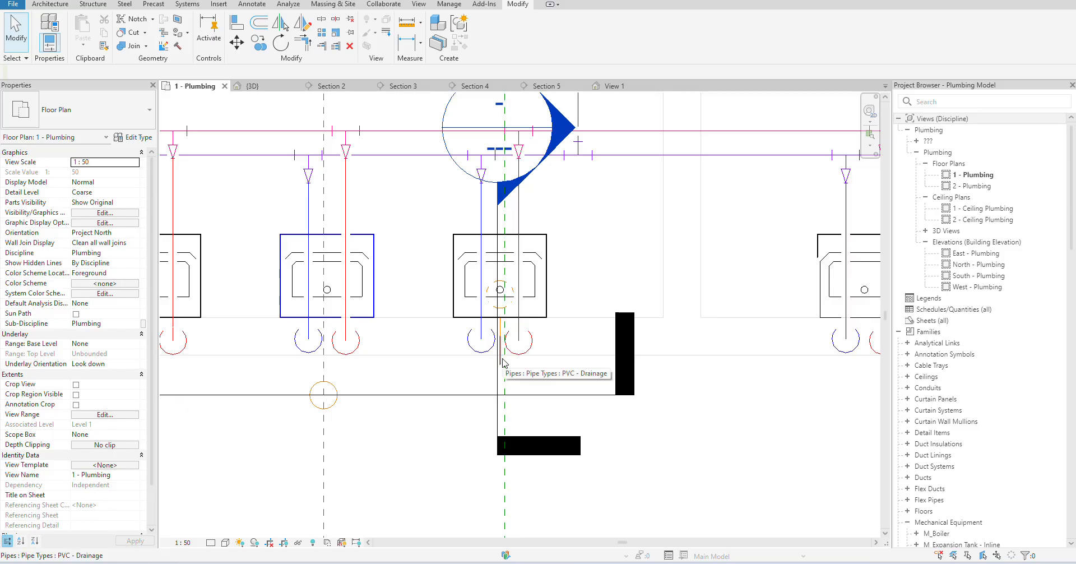
left_click(212, 543)
left_click(227, 533)
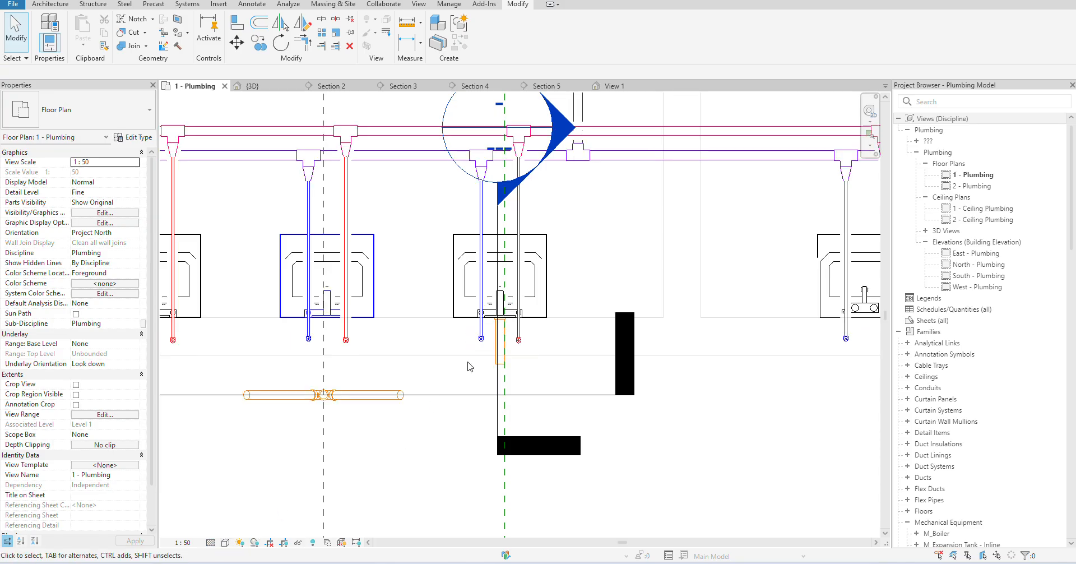
- Trim/extend the double wye's right branch pipe to a corner with the P-trap's horizontal outlet pipe below the third sink
scroll(544, 319, "up", 2)
scroll(543, 319, "down", 1)
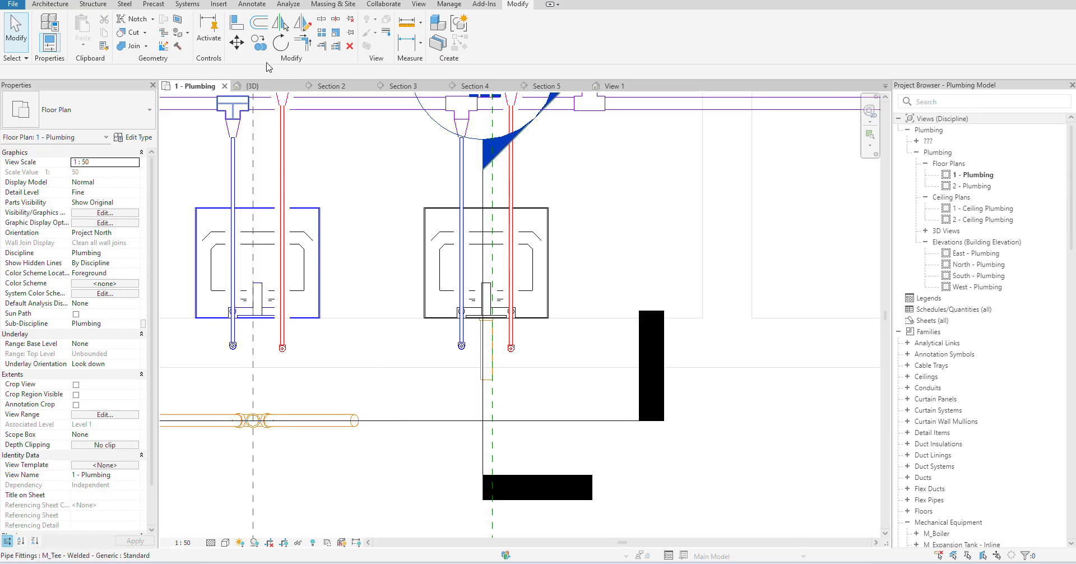
left_click(308, 45)
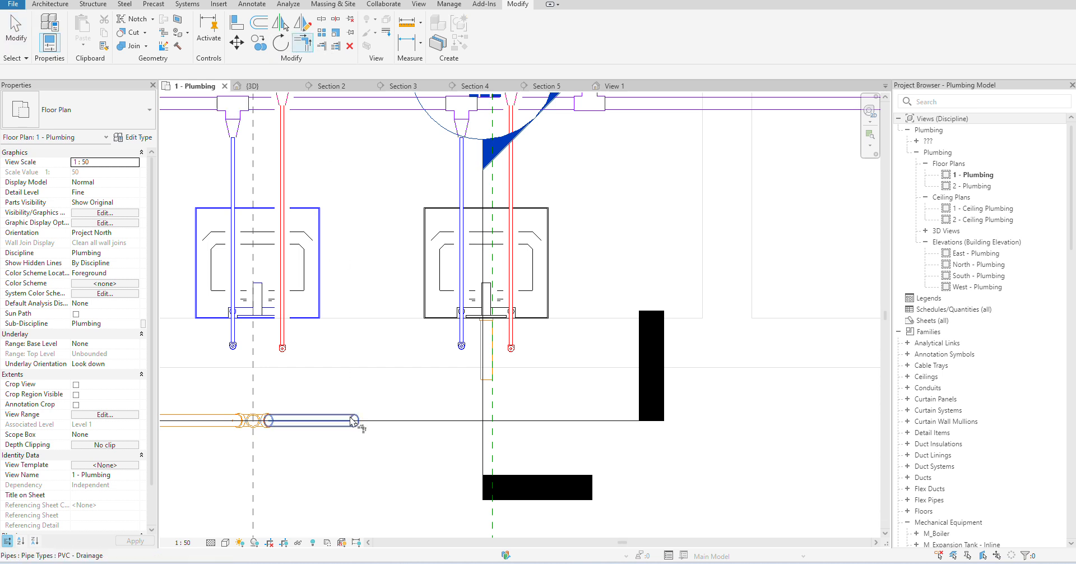
left_click(354, 421)
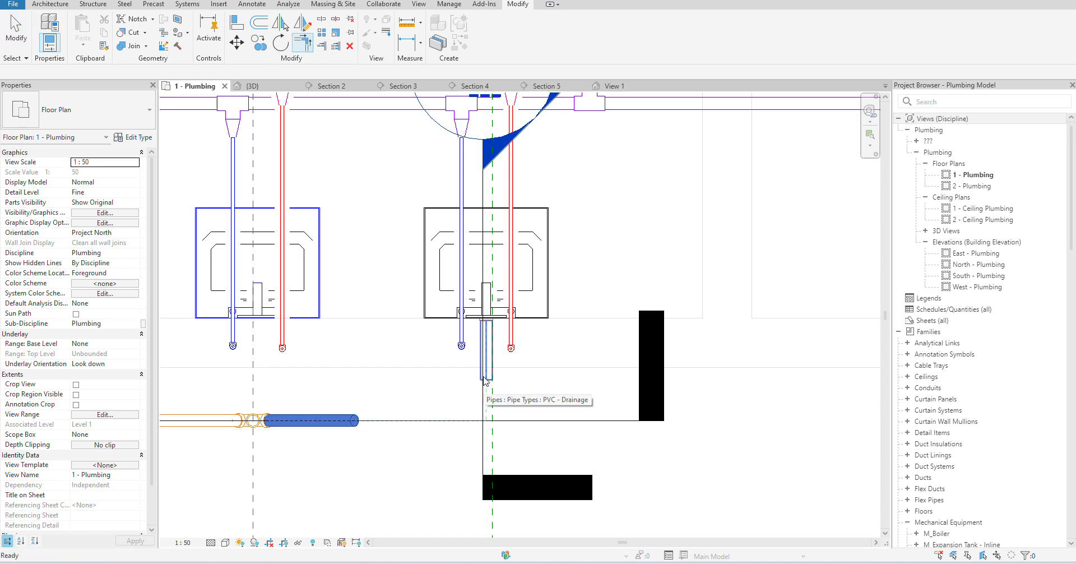
- Move the Section 5 line just to the left of the middle sink in the plan and open its view
key("Escape")
key("Escape")
scroll(420, 381, "down", 2)
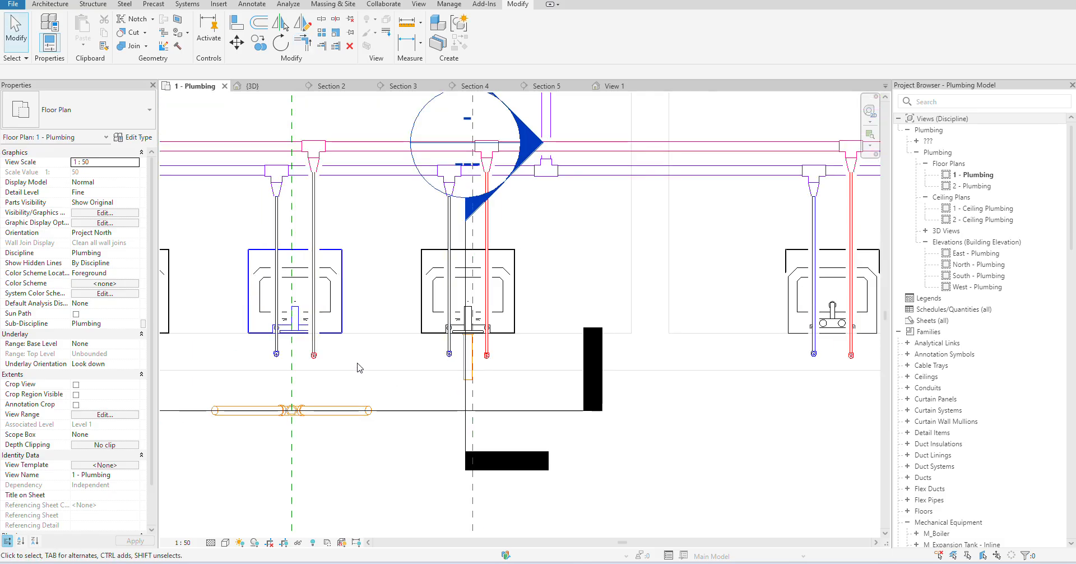
middle_click_drag(358, 365, 527, 363)
scroll(600, 244, "down", 2)
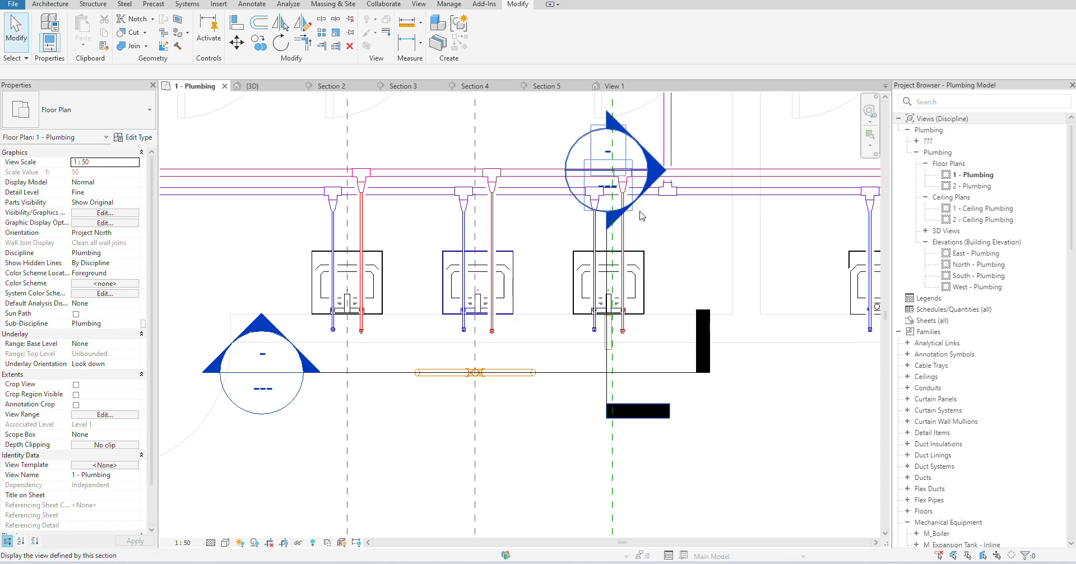
left_click_drag(610, 241, 435, 225)
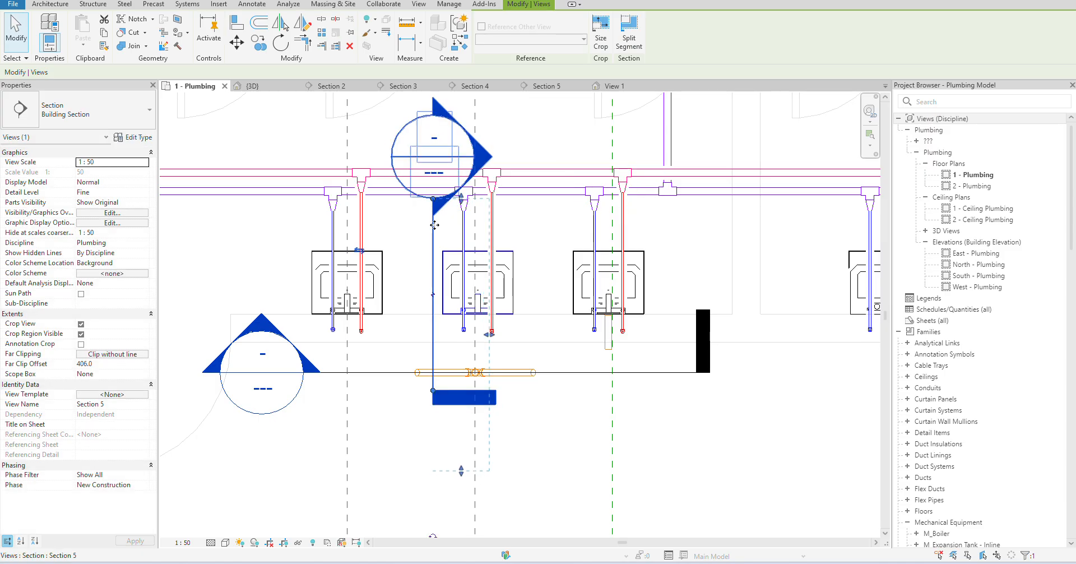
right_click(441, 224)
left_click(471, 292)
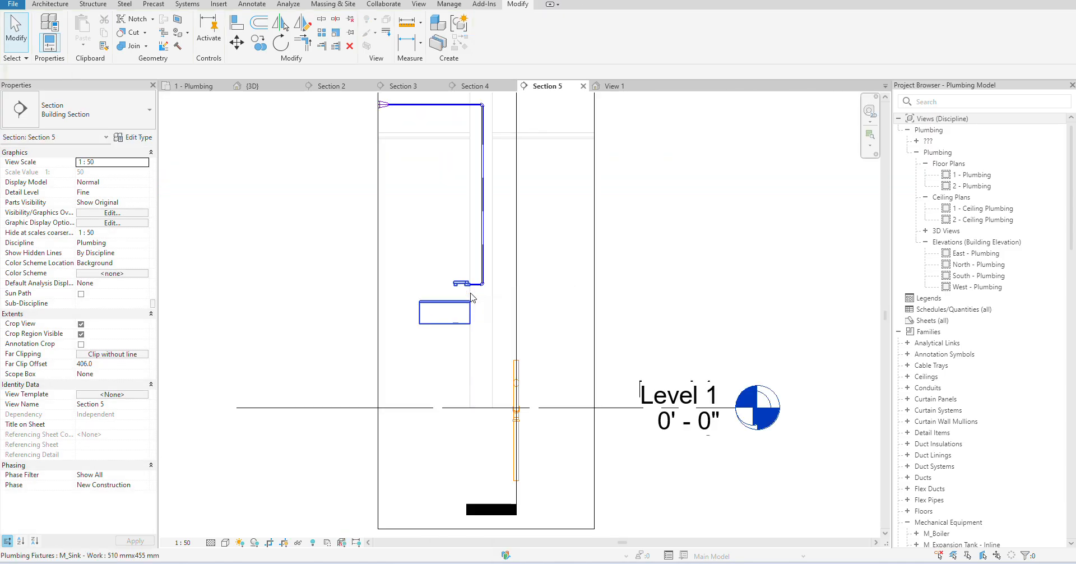
- Draw a 40 mm Standard pipe about 329 mm straight down from the middle sink's drain outlet
left_click(454, 328)
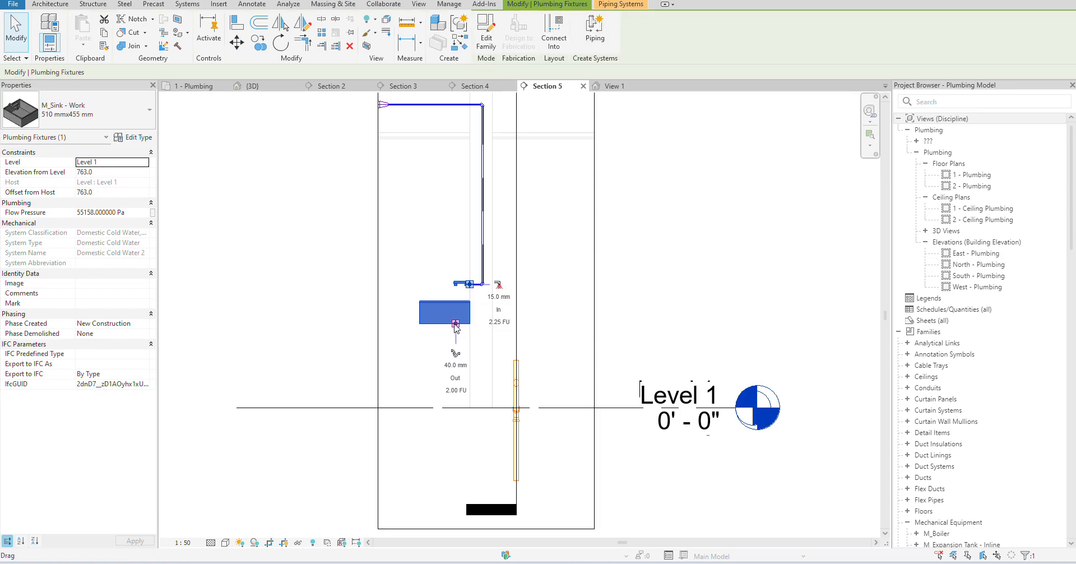
right_click(456, 325)
left_click(486, 231)
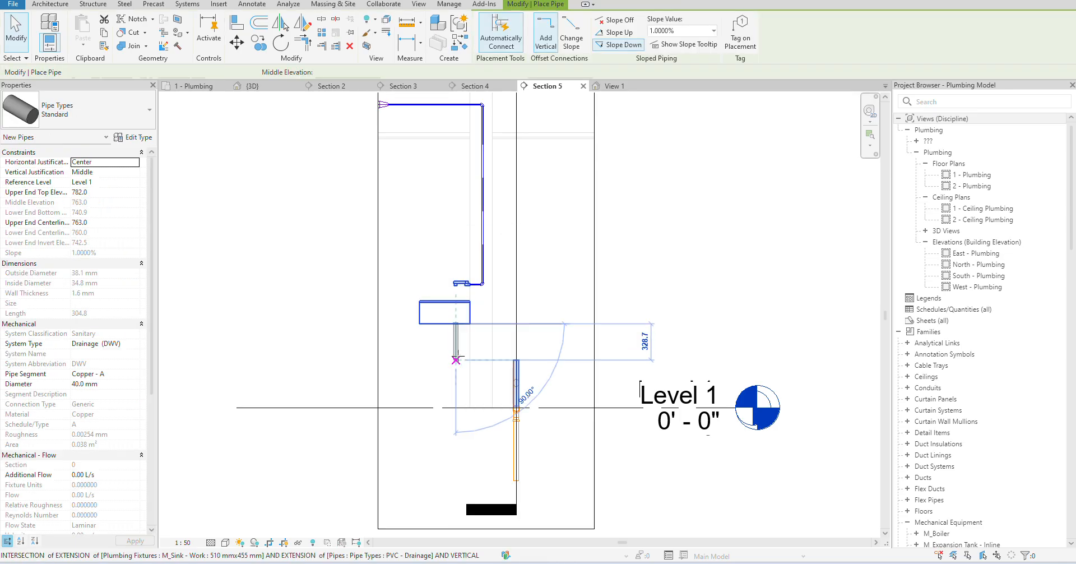
left_click(456, 360)
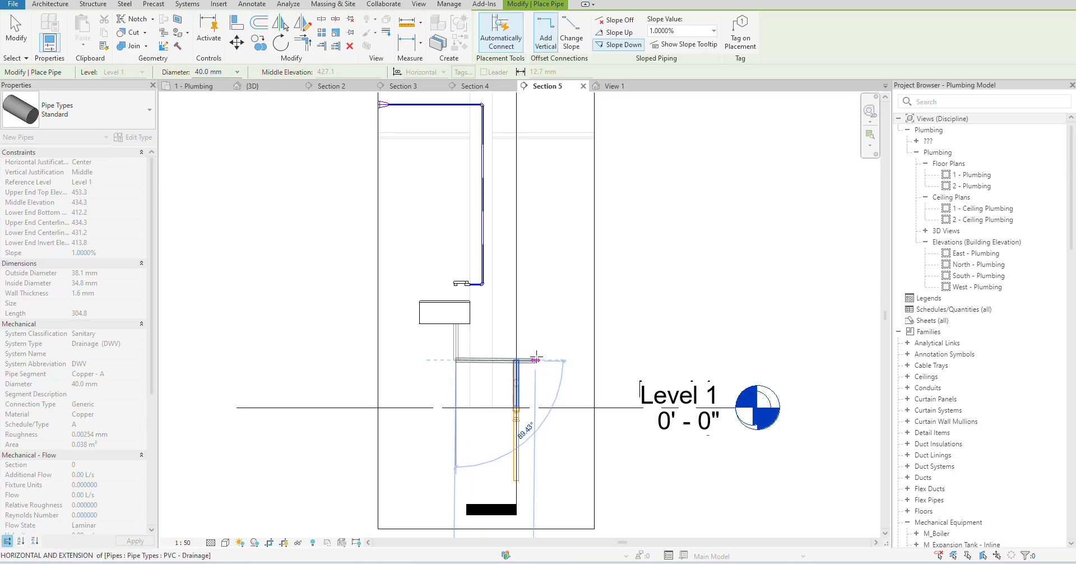
- Try to run a Standard pipe horizontally from the drop's lower end past the vertical drainage stack, and undo it
left_click(540, 360)
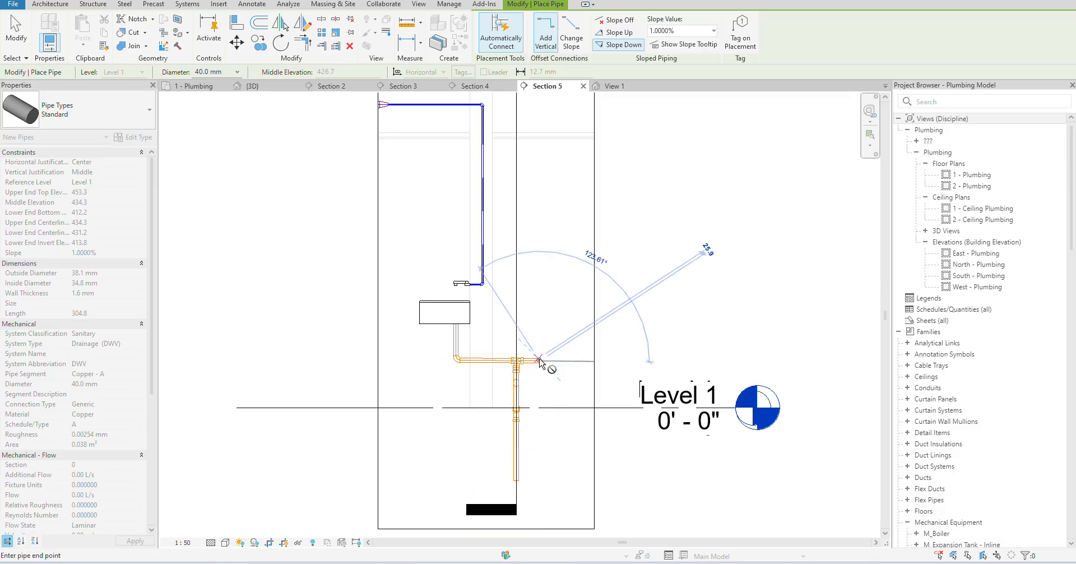
key("Escape")
scroll(482, 358, "up", 2)
key("Escape")
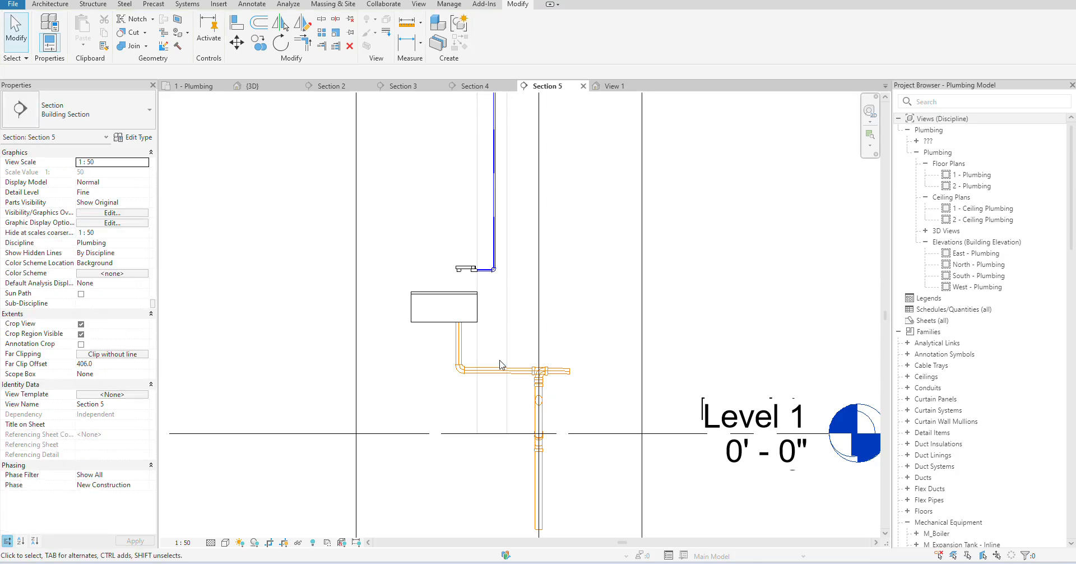
scroll(488, 377, "up", 2)
left_click(487, 375)
key("Escape")
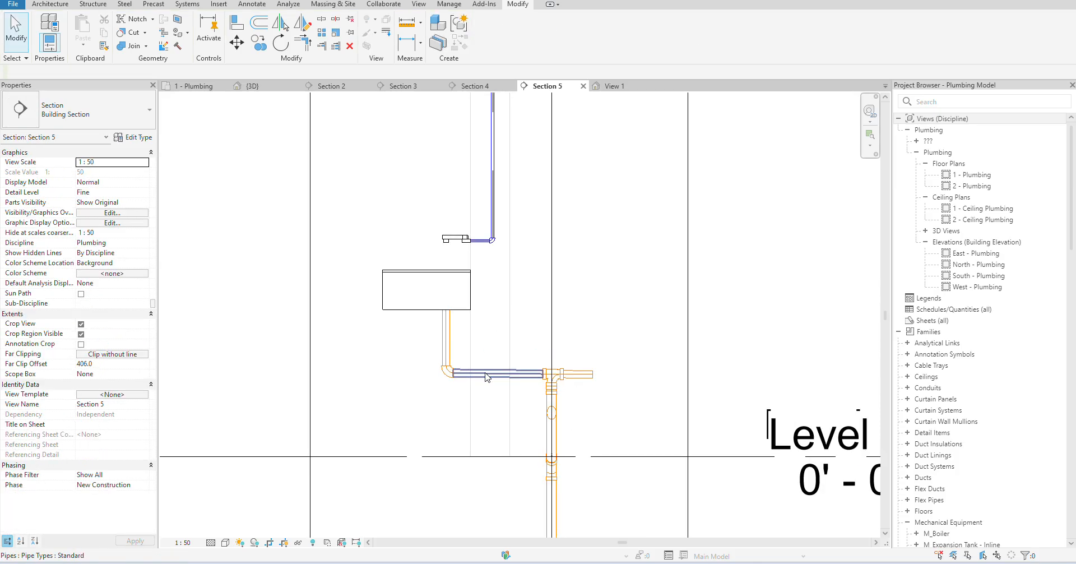
scroll(488, 377, "down", 3)
key("ctrl+z")
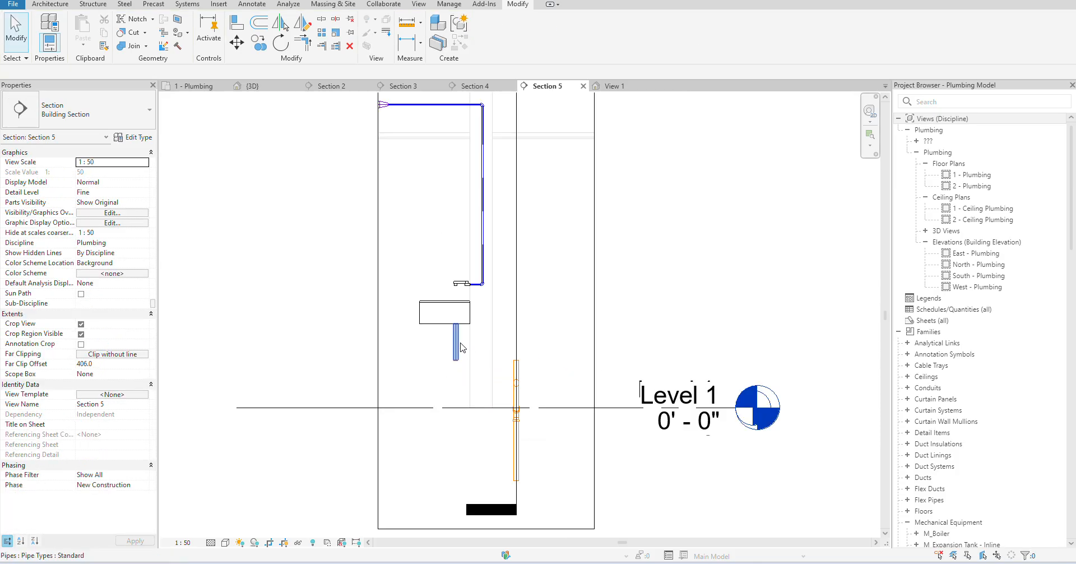
- Change the vertical pipe below the sink to the PVC - Drainage type
left_click(475, 365)
left_click(149, 110)
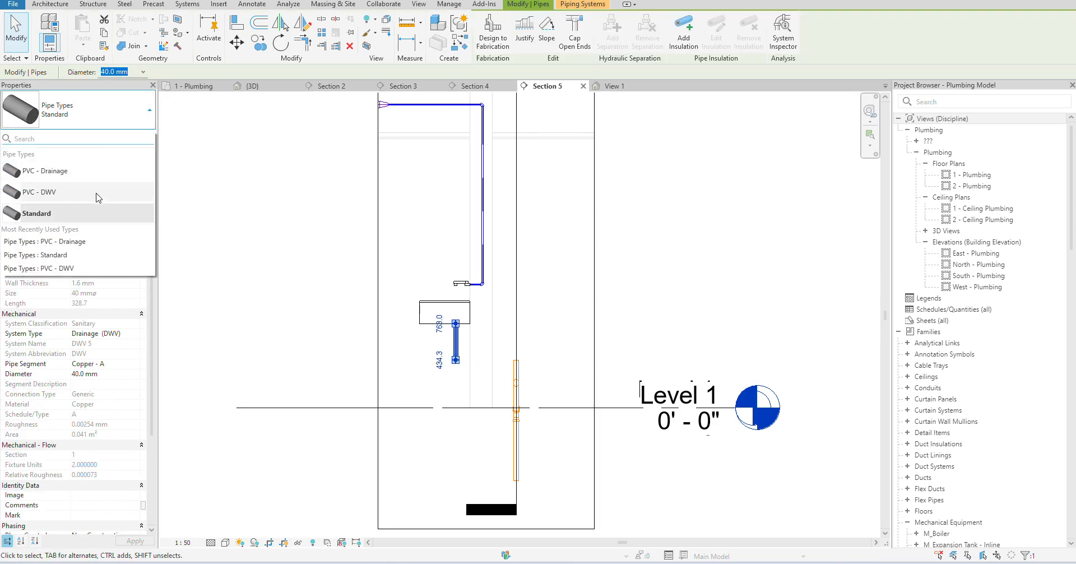
left_click(101, 178)
key("Escape")
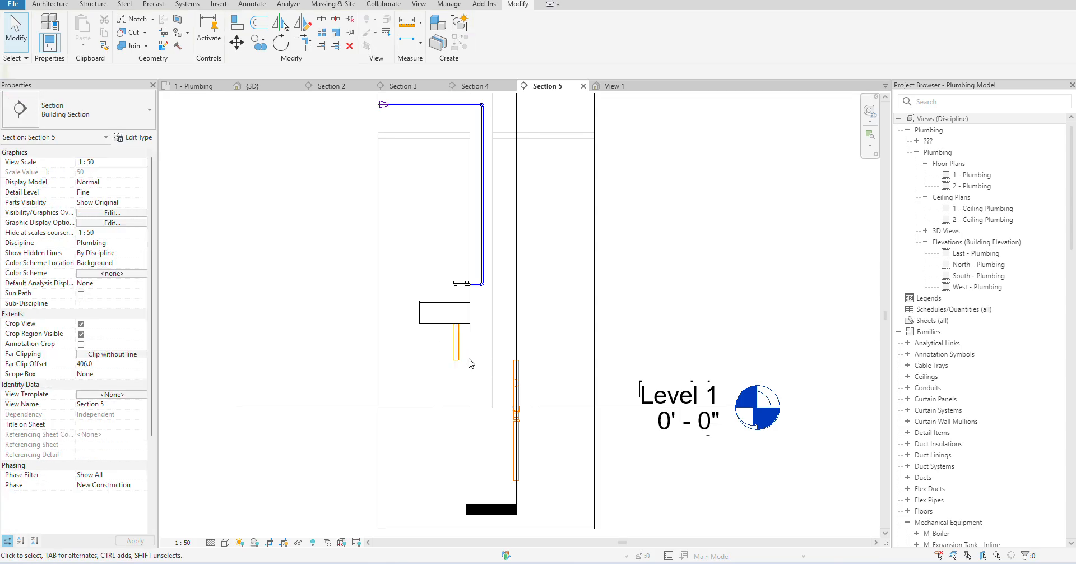
- Try to draw a horizontal PVC - Drainage pipe from the drop's lower end past the vertical stack
right_click(457, 364)
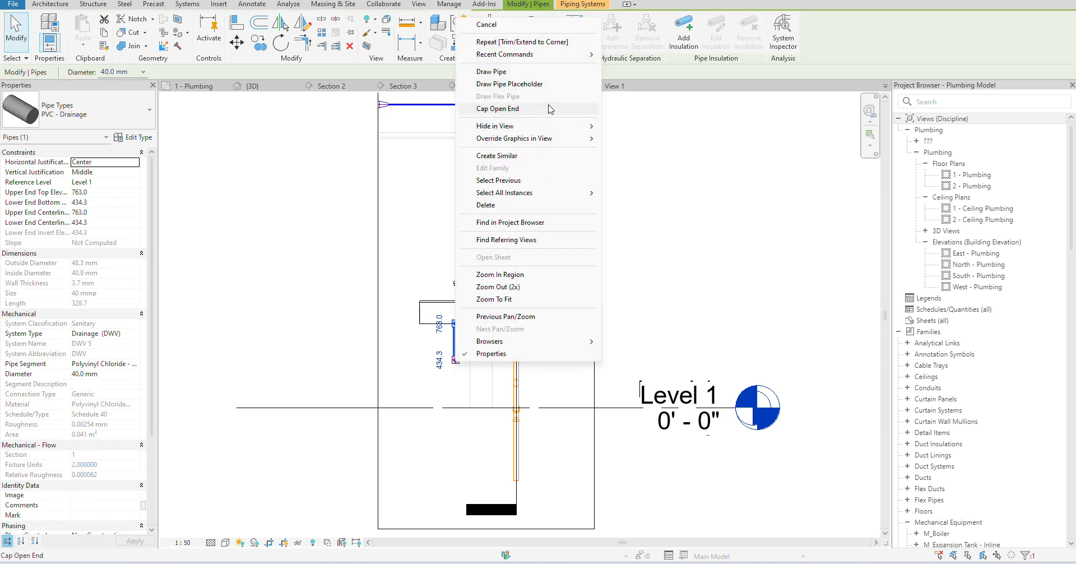
left_click(547, 73)
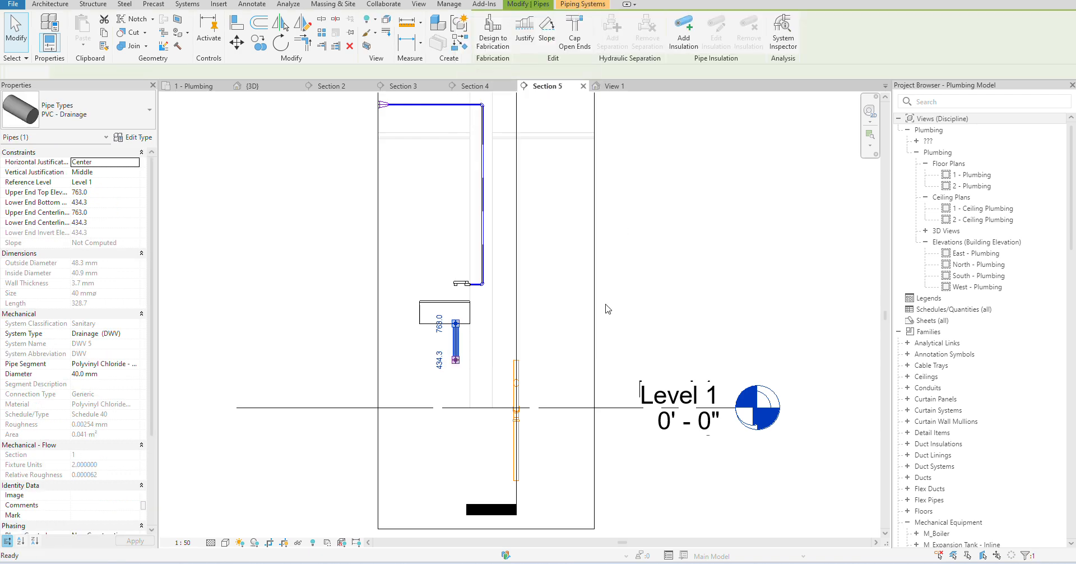
left_click(580, 362)
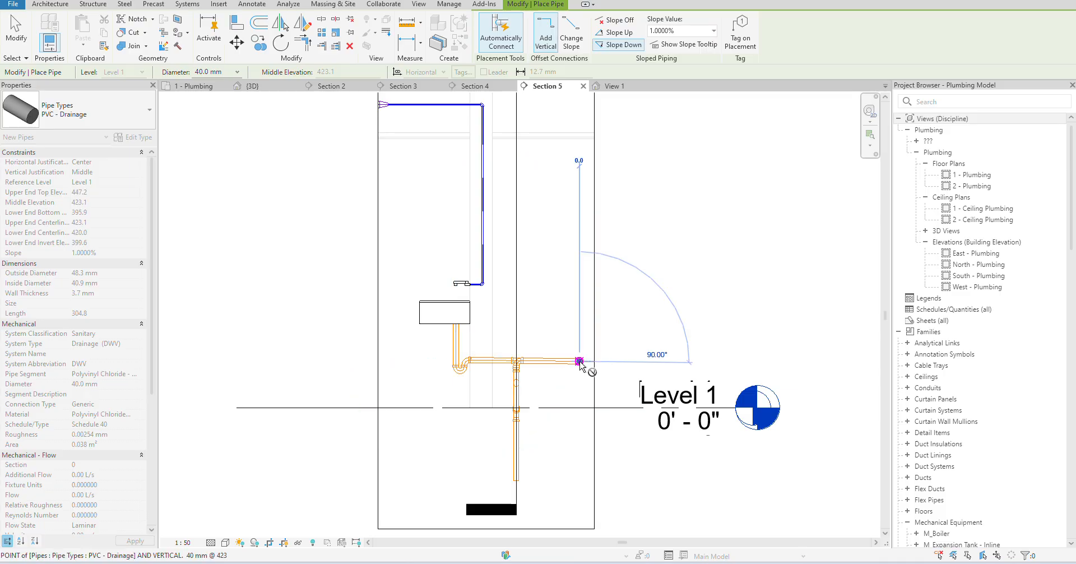
key("Escape")
key("Escape")
- Try to nudge the P-trap fitting below the sink upward
left_click(463, 370)
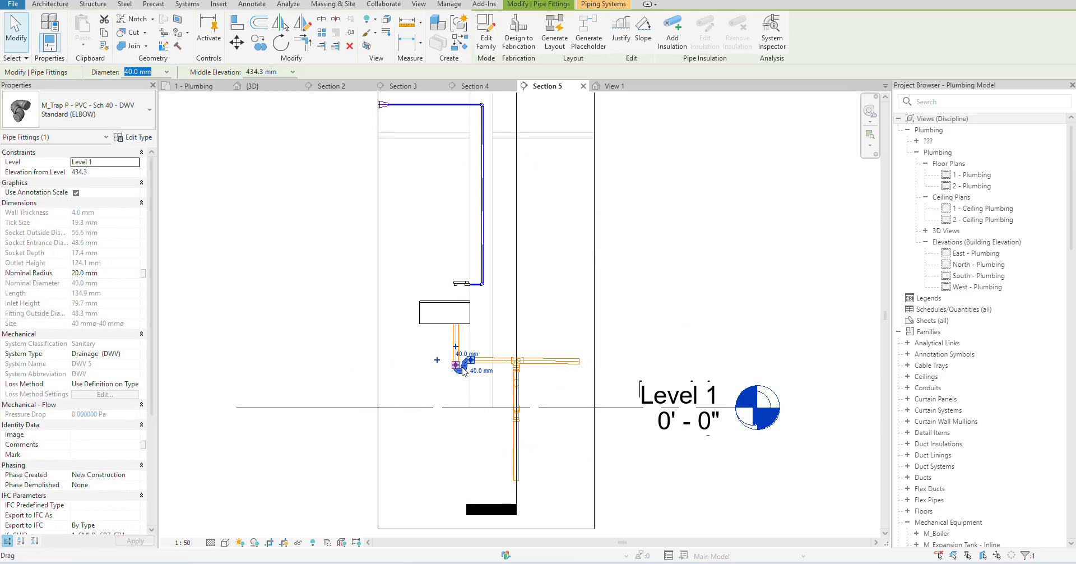
key("Up")
key("Up")
key("Up")
key("Up")
key("Up")
key("Escape")
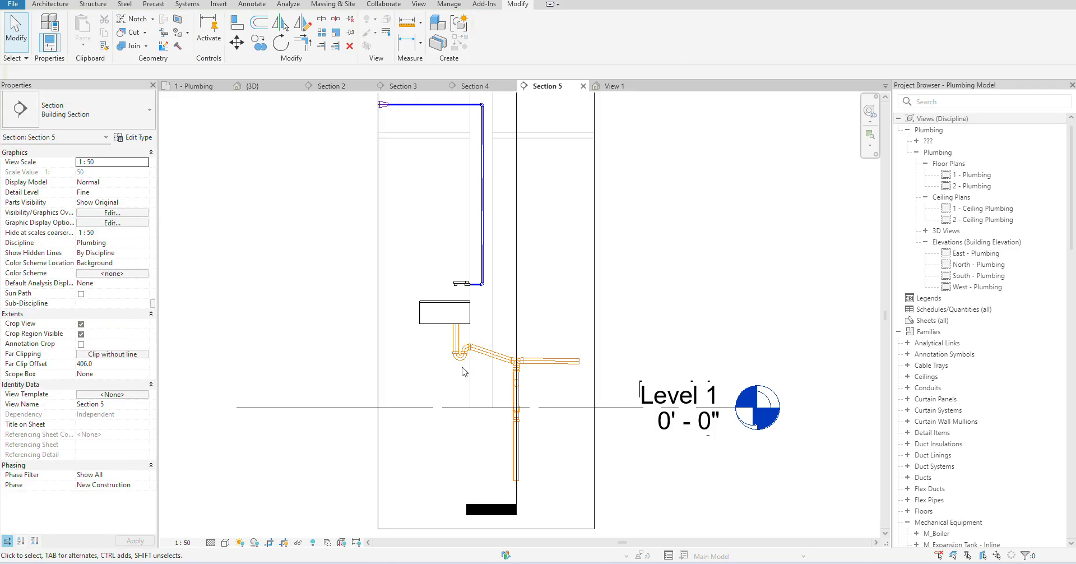
- Undo the trap nudges and the horizontal drain pipe, leaving only the vertical drop below the sink
key("ctrl+z")
key("ctrl+z")
key("ctrl+z")
key("ctrl+z")
key("ctrl+z")
key("ctrl+z")
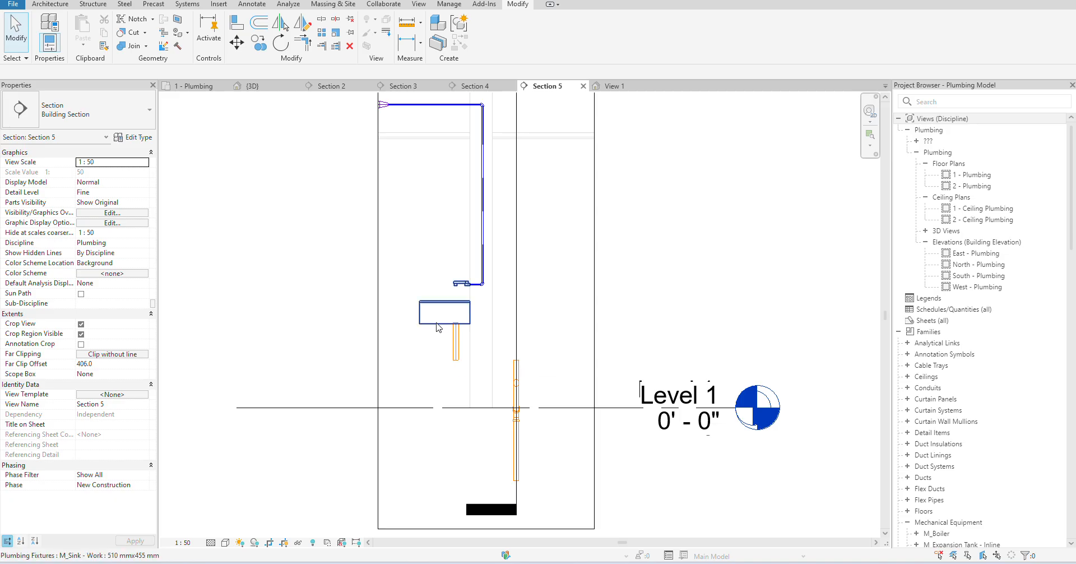
- Shorten the vertical drain pipe to 200 mm and draw a horizontal pipe from its lower end past the section's crop boundary
left_click(457, 361)
left_click_drag(456, 360, 459, 350)
right_click(458, 350)
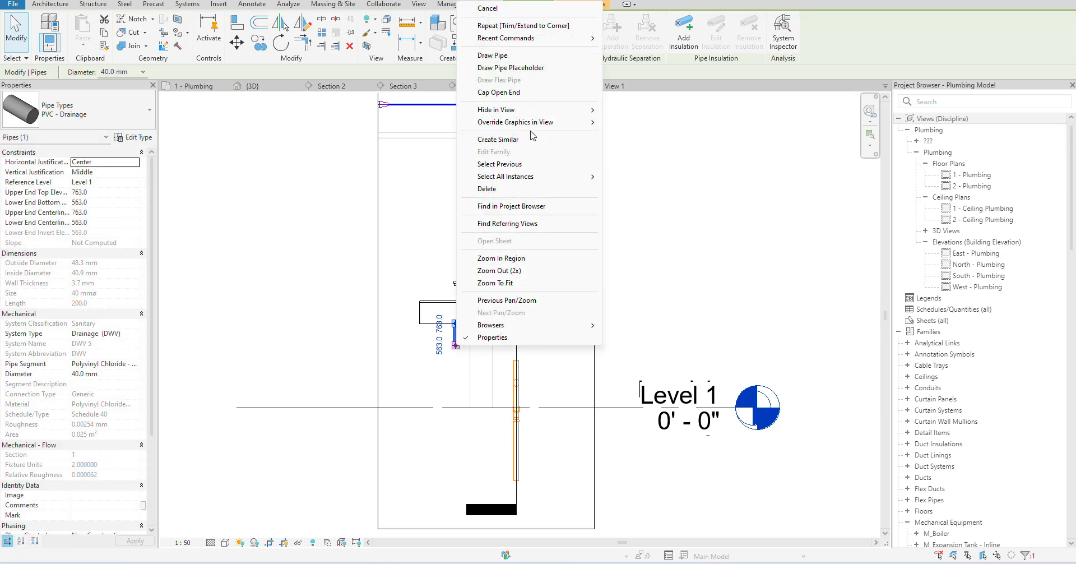
left_click(505, 137)
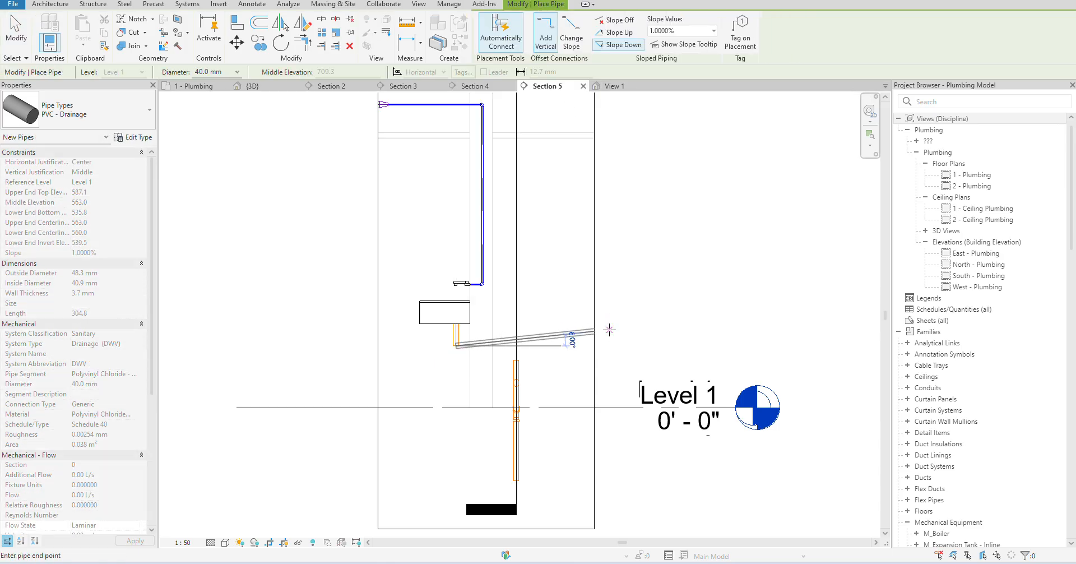
left_click(613, 350)
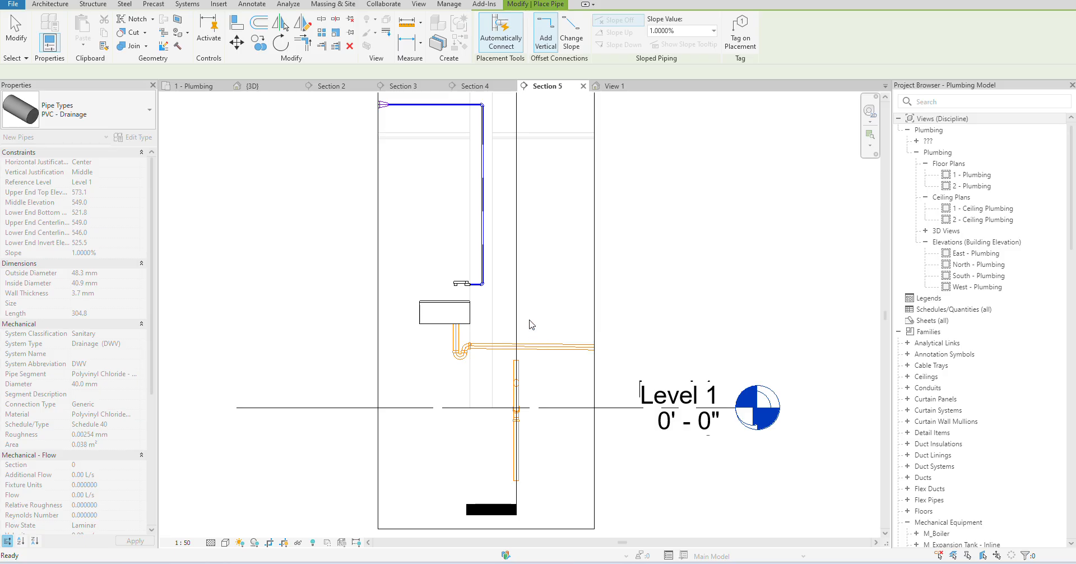
key("Escape")
key("Escape")
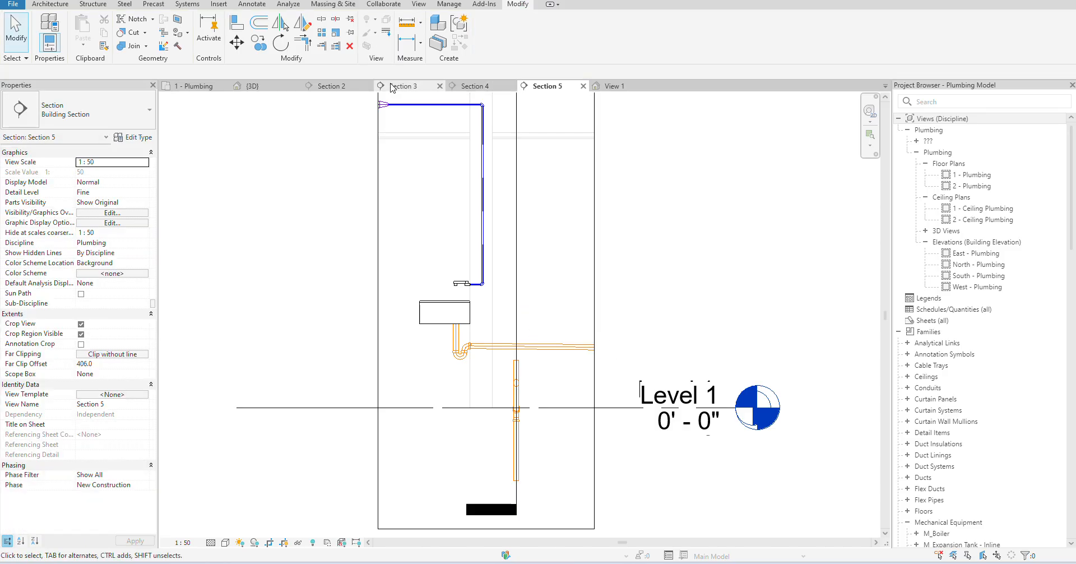
- In the 1 - Plumbing plan, move the Section 5 line just to the left of the leftmost visible sink and open its view
left_click(173, 84)
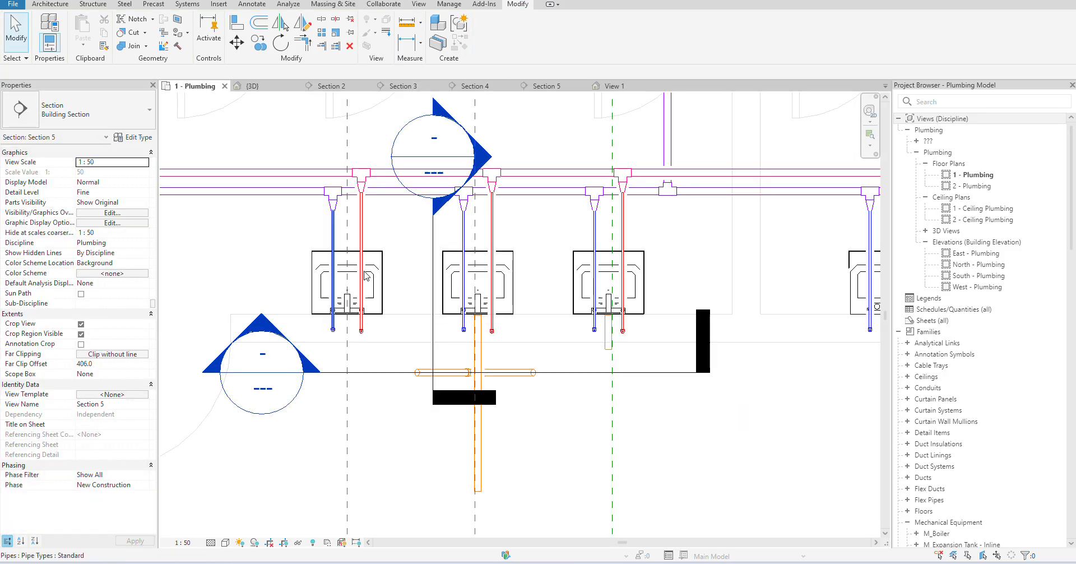
left_click(433, 263)
left_click_drag(433, 263, 303, 245)
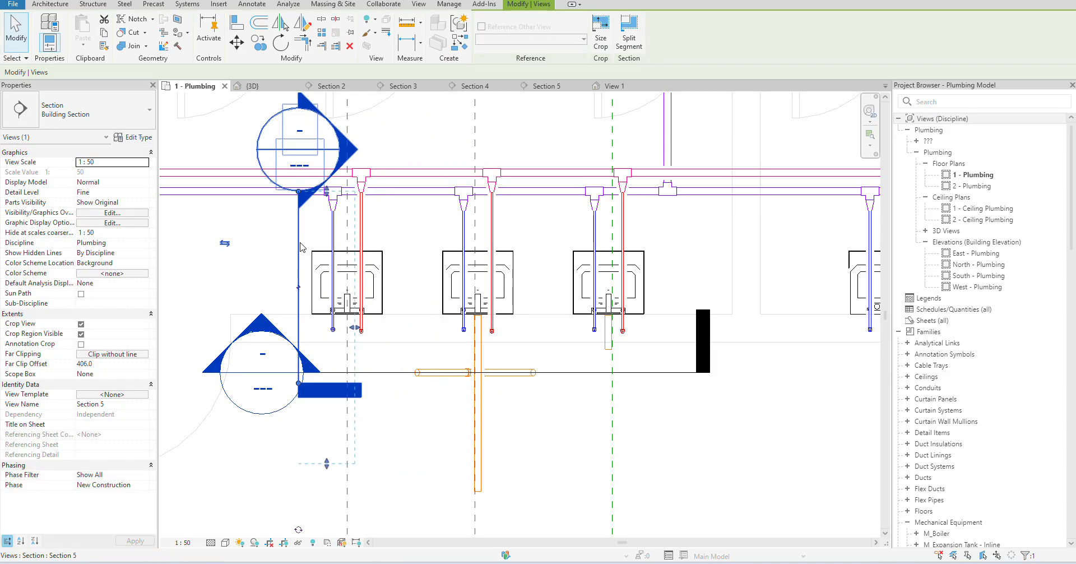
right_click(312, 147)
left_click(339, 228)
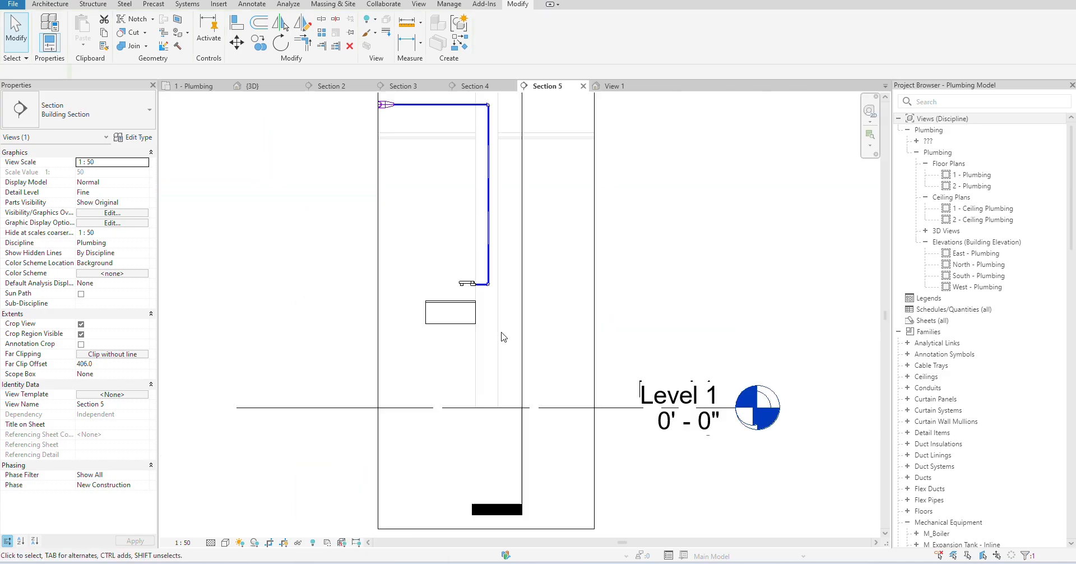
- Draw a PVC - Drainage pipe about 280 mm down from this sink's drain outlet, continuing into a horizontal run about 825 mm long
left_click(468, 319)
right_click(460, 309)
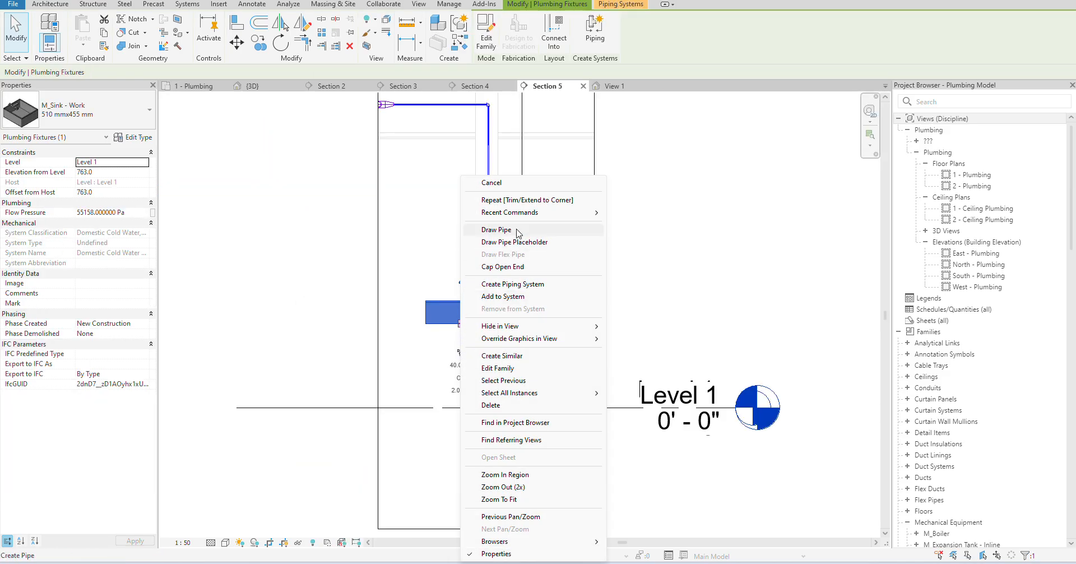
left_click(496, 230)
left_click(108, 114)
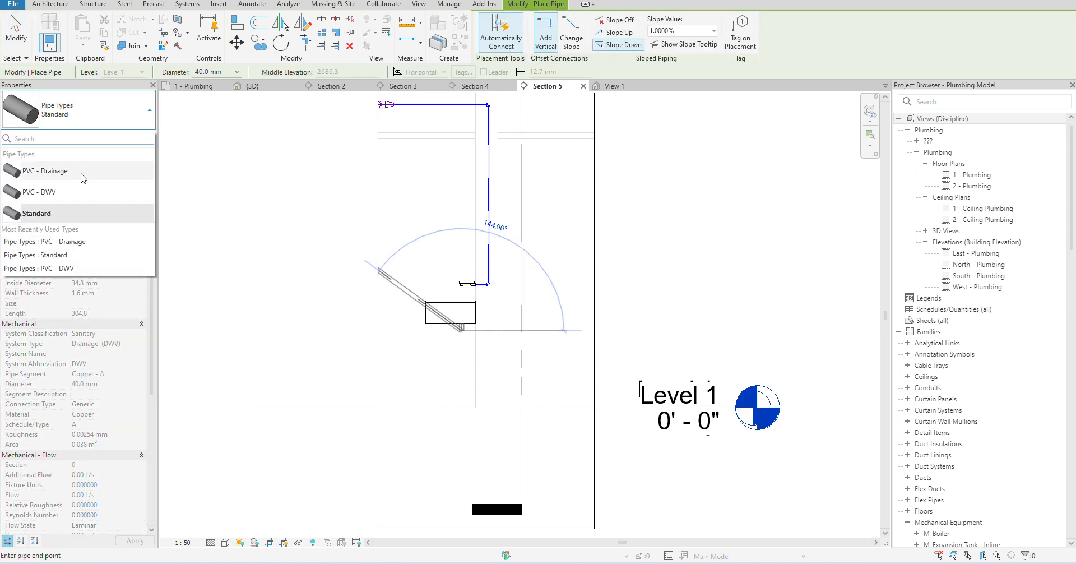
left_click(83, 178)
left_click(462, 353)
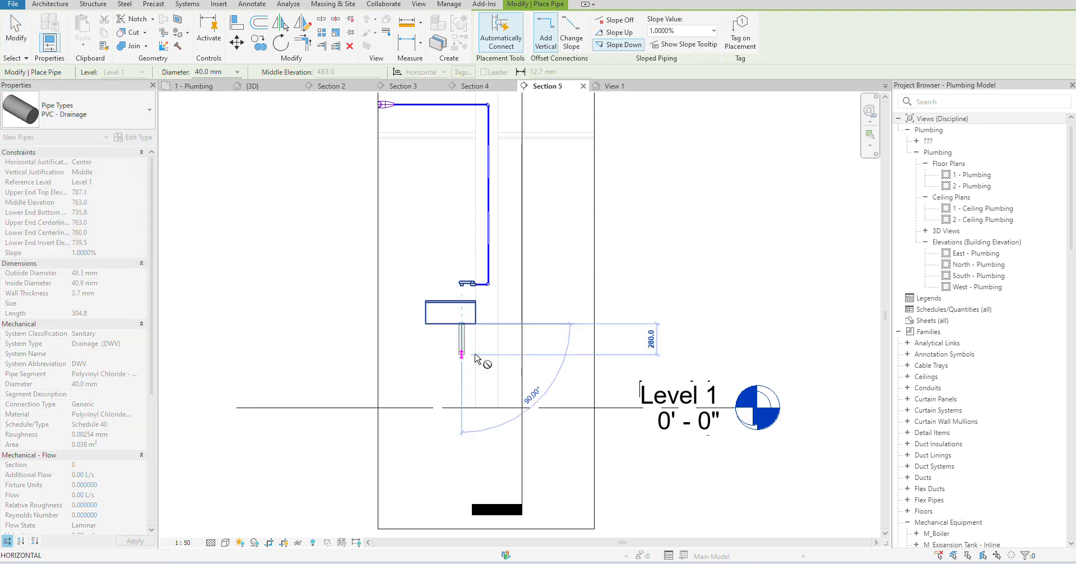
left_click(568, 358)
key("Escape")
key("Escape")
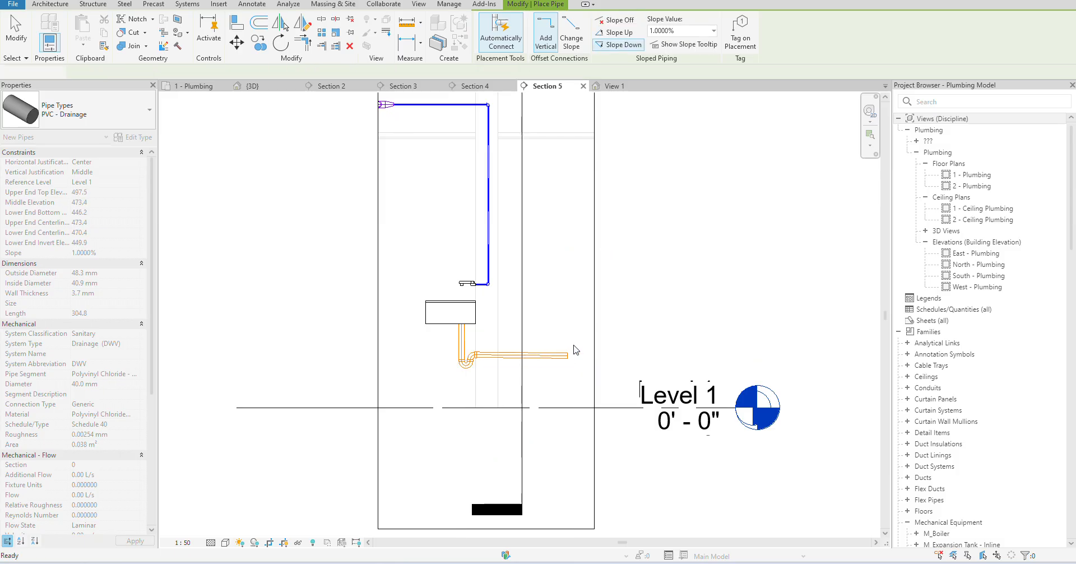
- Nudge the horizontal drain pipe upward until its upper-end centerline is at 683 mm
left_click(558, 357)
key("Up")
key("Up")
key("Up")
key("Up")
key("Up")
key("Up")
key("Up")
key("Up")
key("Up")
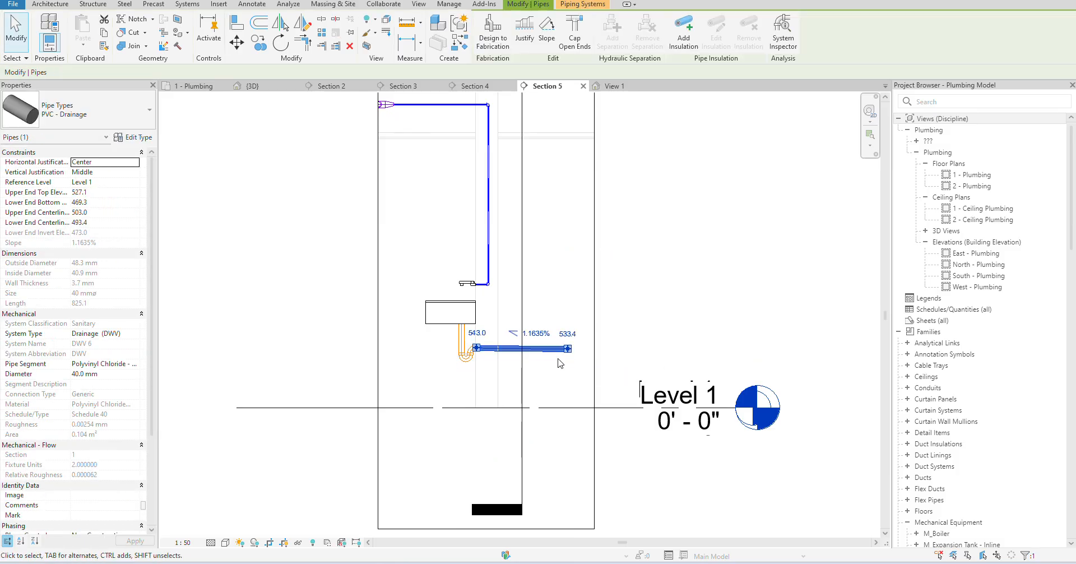
key("Up")
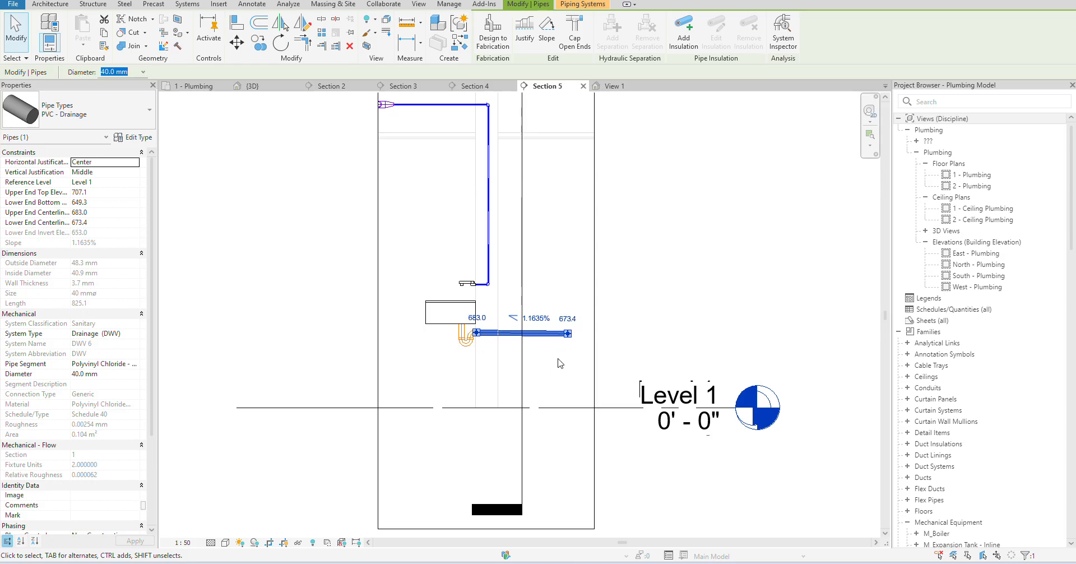
key("Escape")
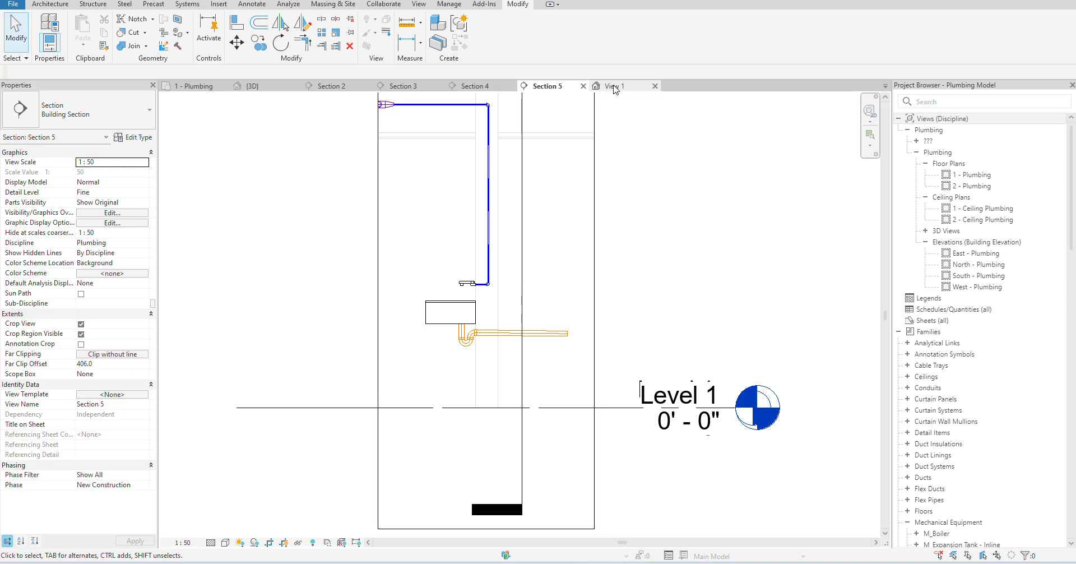
- In Section 4, align the P-traps under the middle and rightmost sinks to the height of the leftmost sink's P-trap
left_click(475, 86)
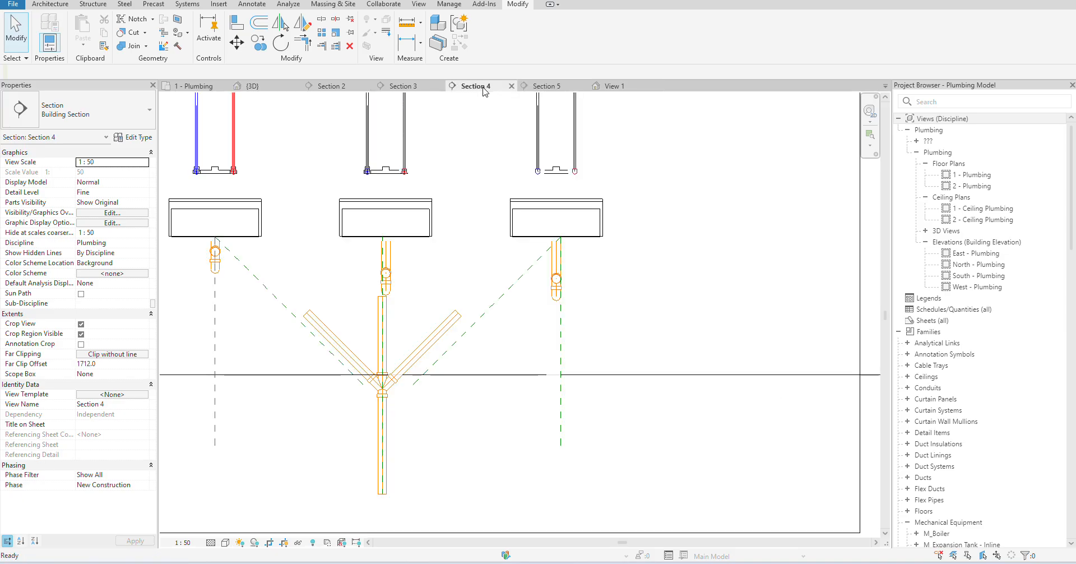
key("a")
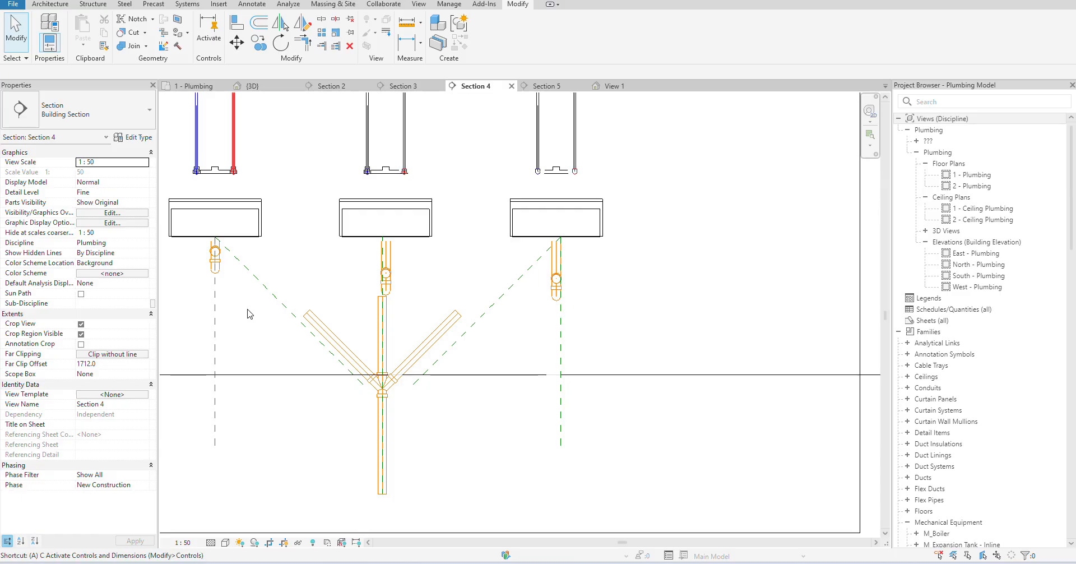
key("l")
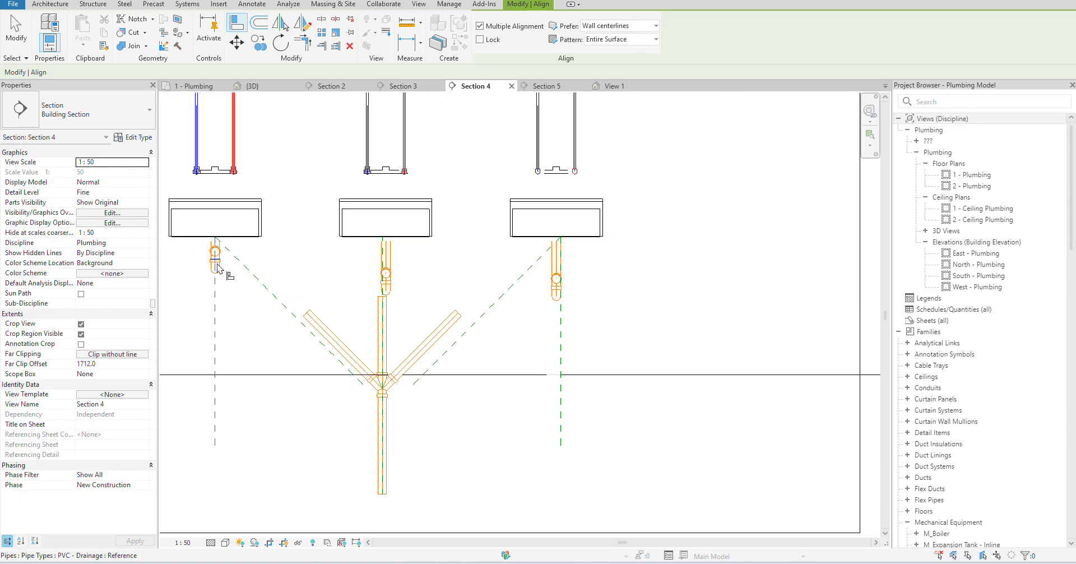
scroll(218, 267, "up", 3)
left_click(218, 270)
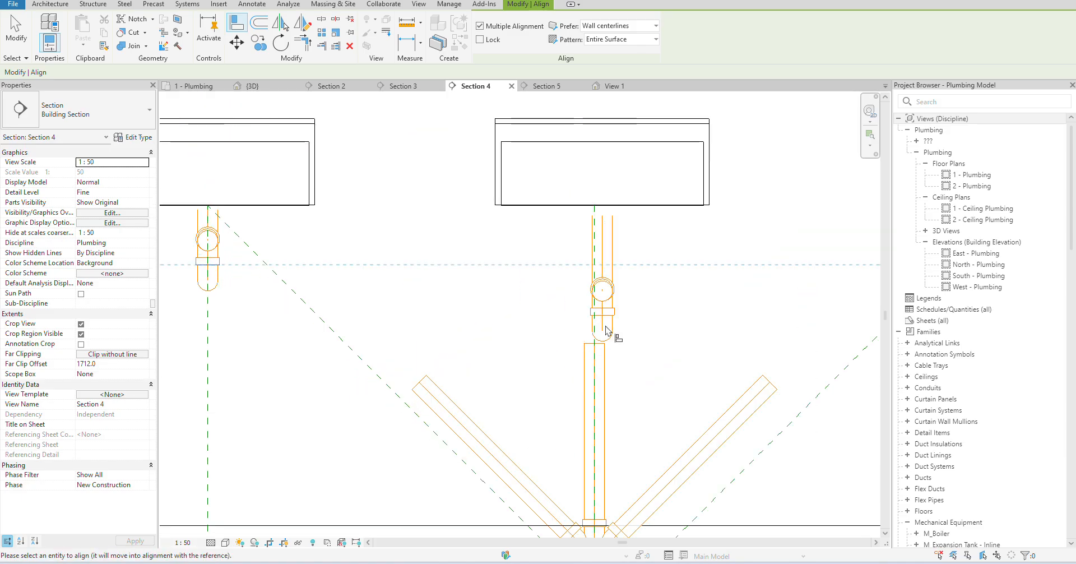
scroll(612, 318, "down", 1)
scroll(612, 317, "down", 1)
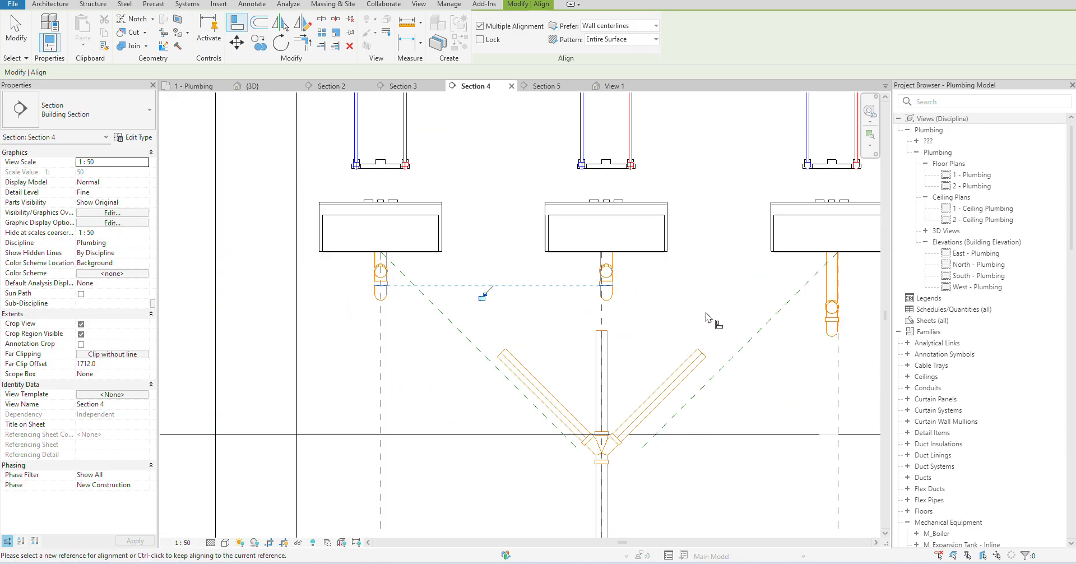
middle_click_drag(711, 319, 668, 307)
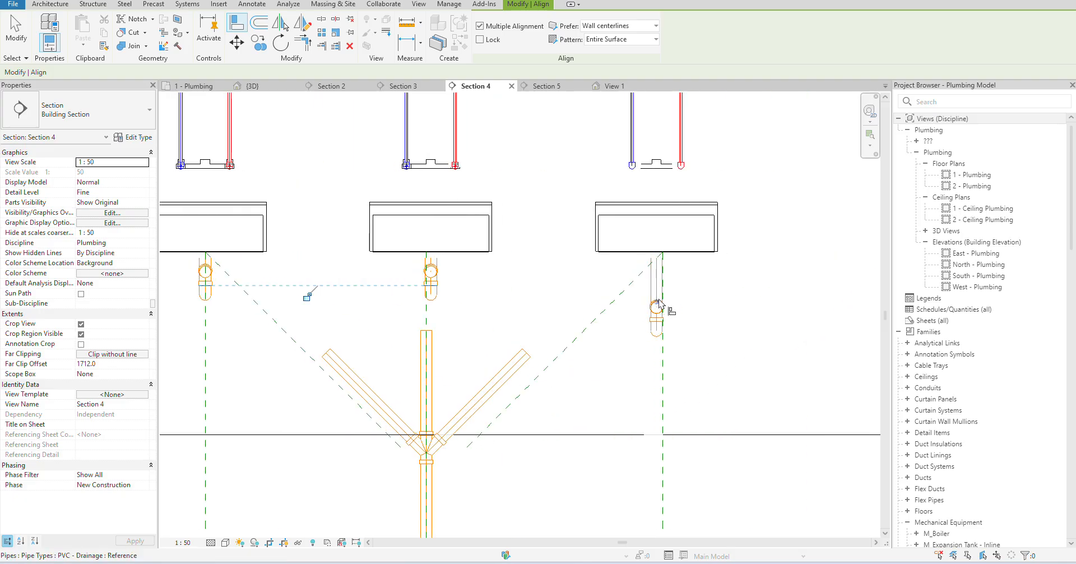
left_click(660, 327)
key("Escape")
key("Escape")
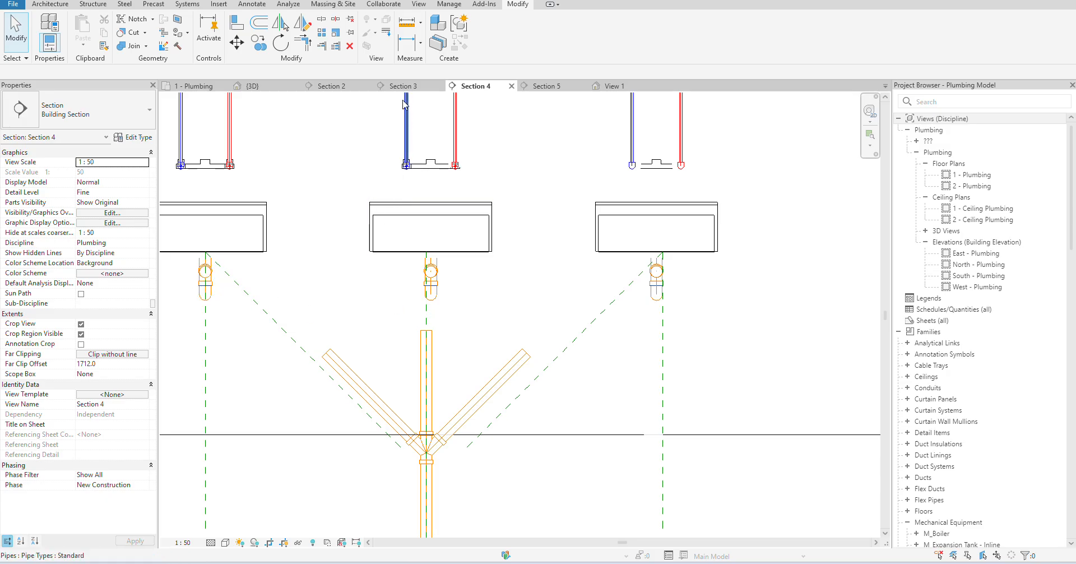
- In the 1 - Plumbing plan, try to trim the stack's left diagonal branch and the leftmost sink's drain pipe to a corner
left_click(184, 88)
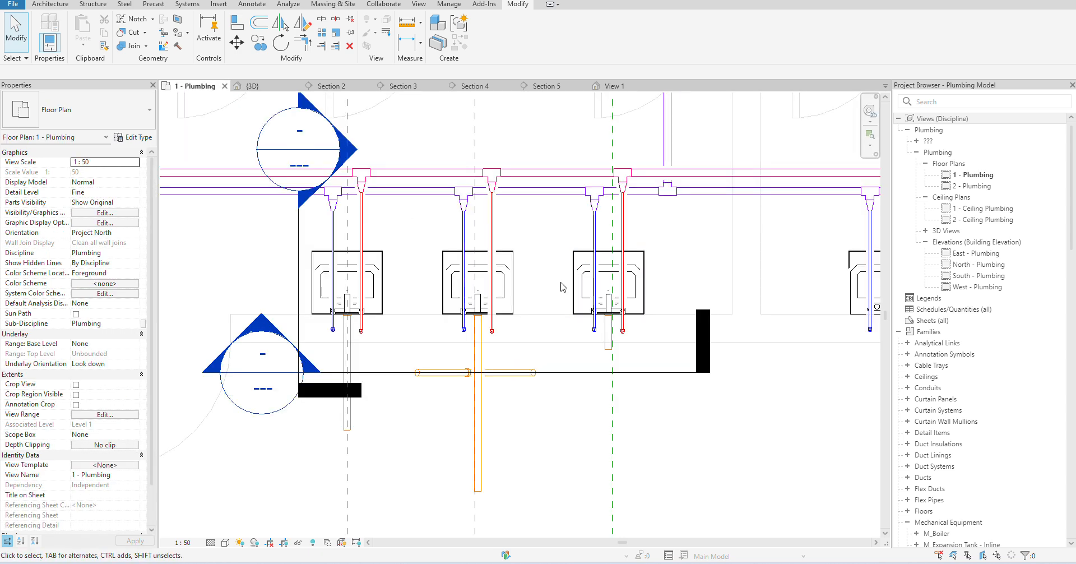
scroll(421, 439, "up", 2)
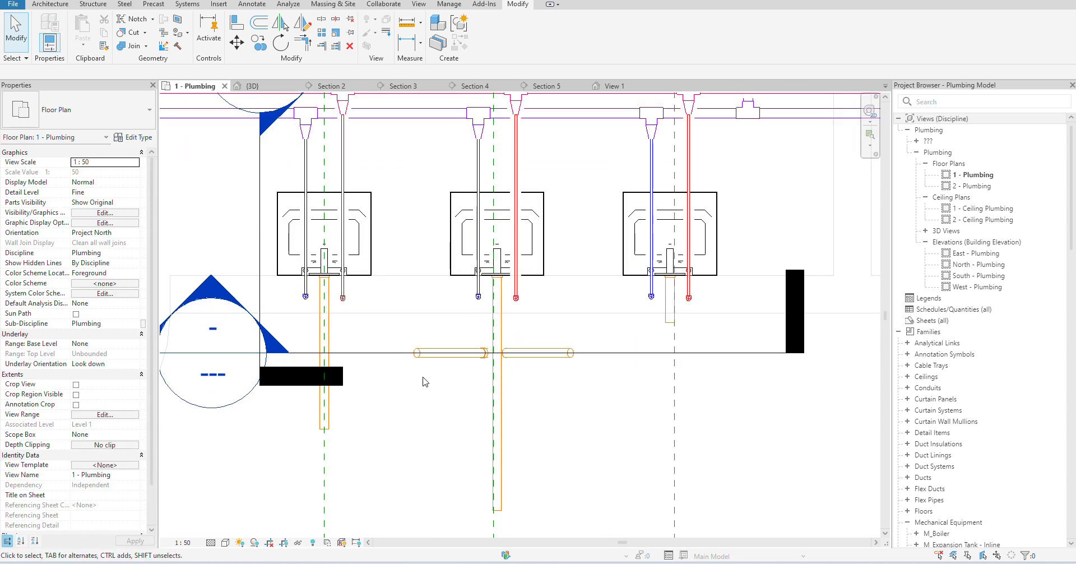
key("t")
key("r")
left_click(421, 352)
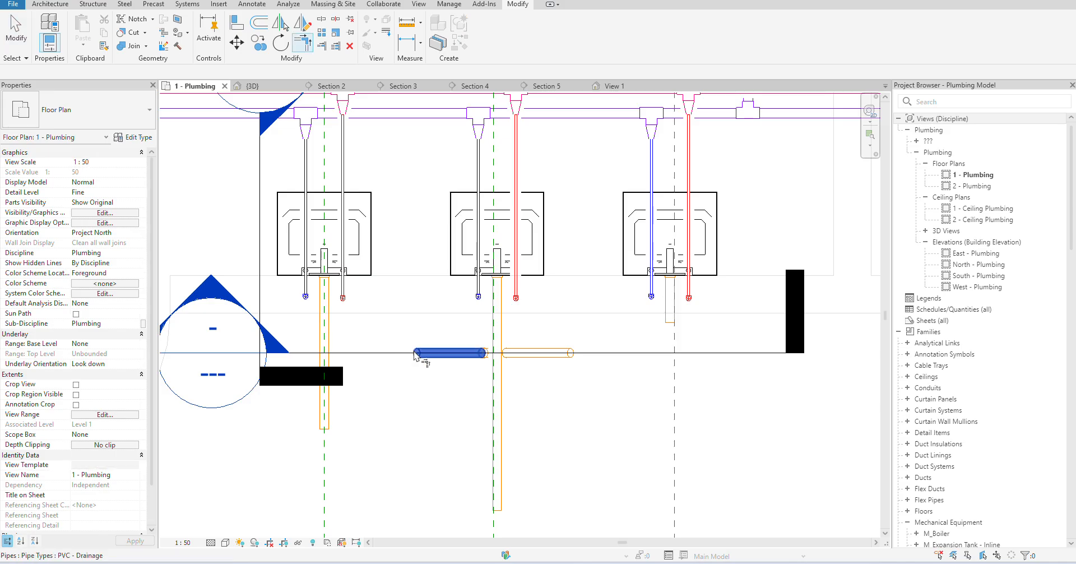
left_click(329, 328)
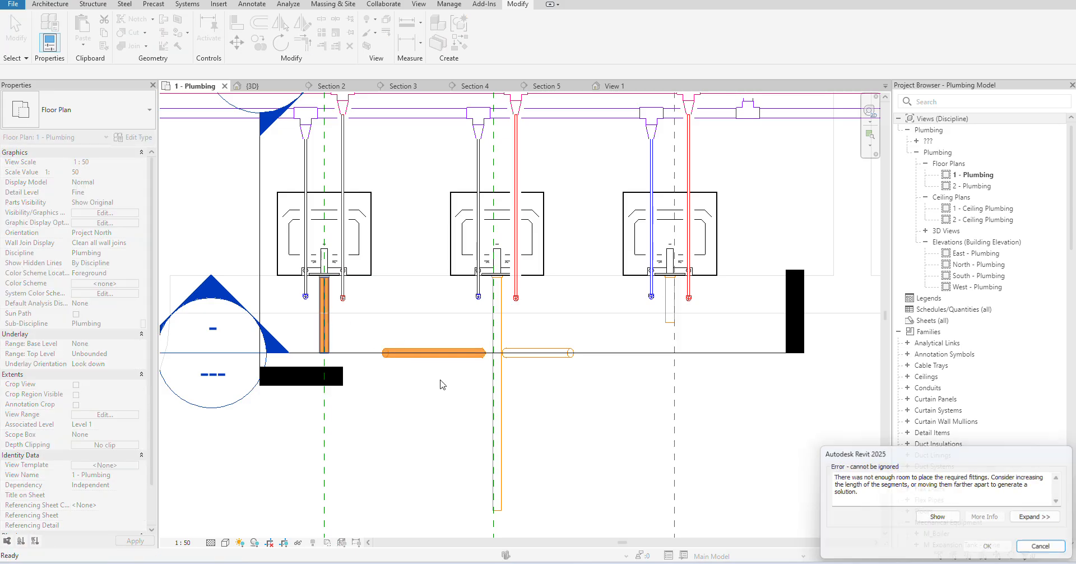
key("Escape")
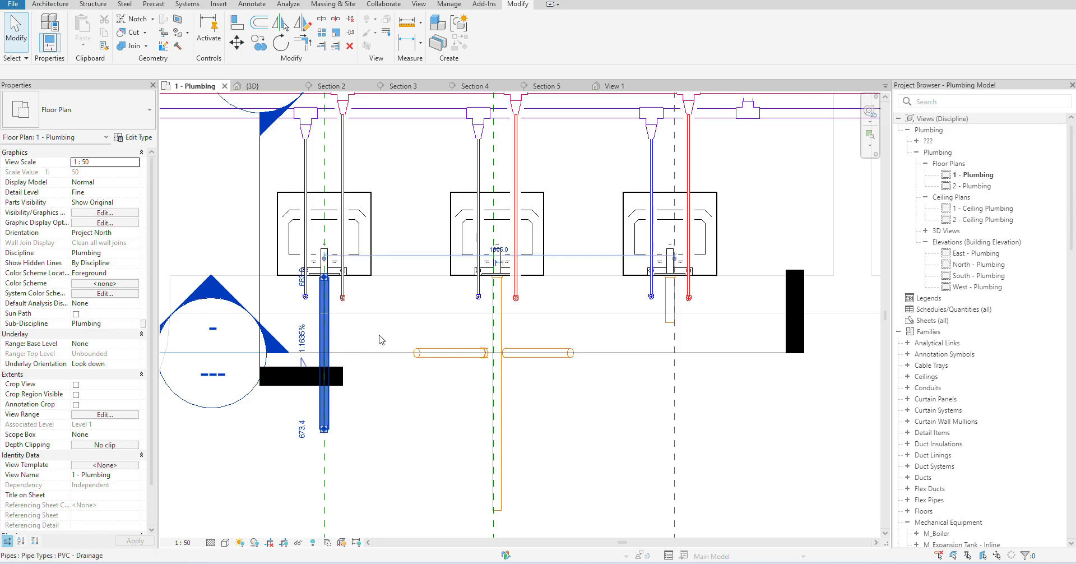
- In the PVC - Drainage routing preferences, set the elbow for 15 to 50 mm pipes to M_Bend - PVC - Sch 40 - DWV: Standard
left_click(431, 353)
key("Escape")
left_click(432, 353)
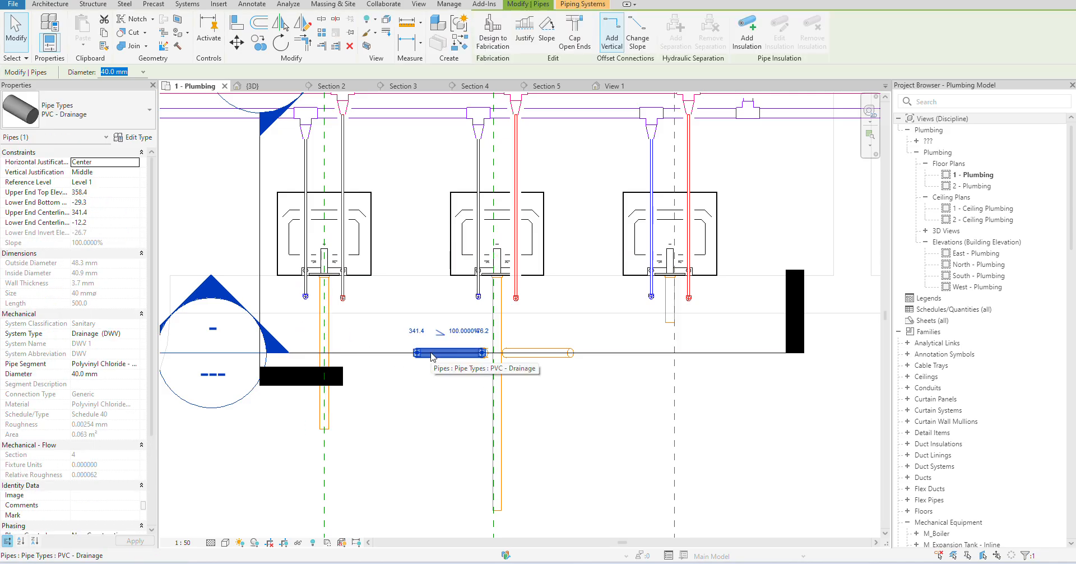
left_click(325, 336)
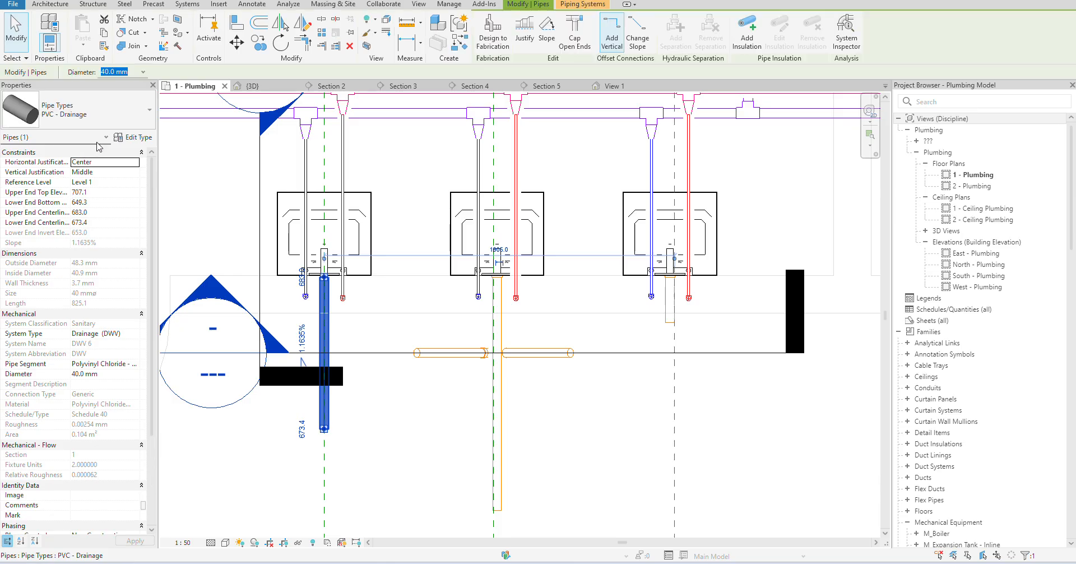
left_click(135, 137)
left_click(651, 197)
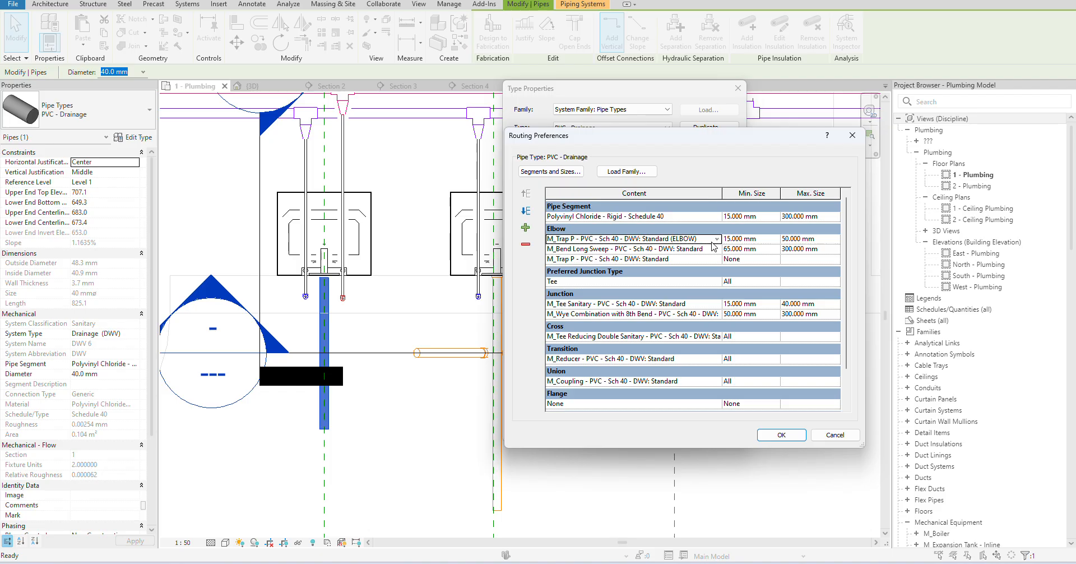
left_click(715, 241)
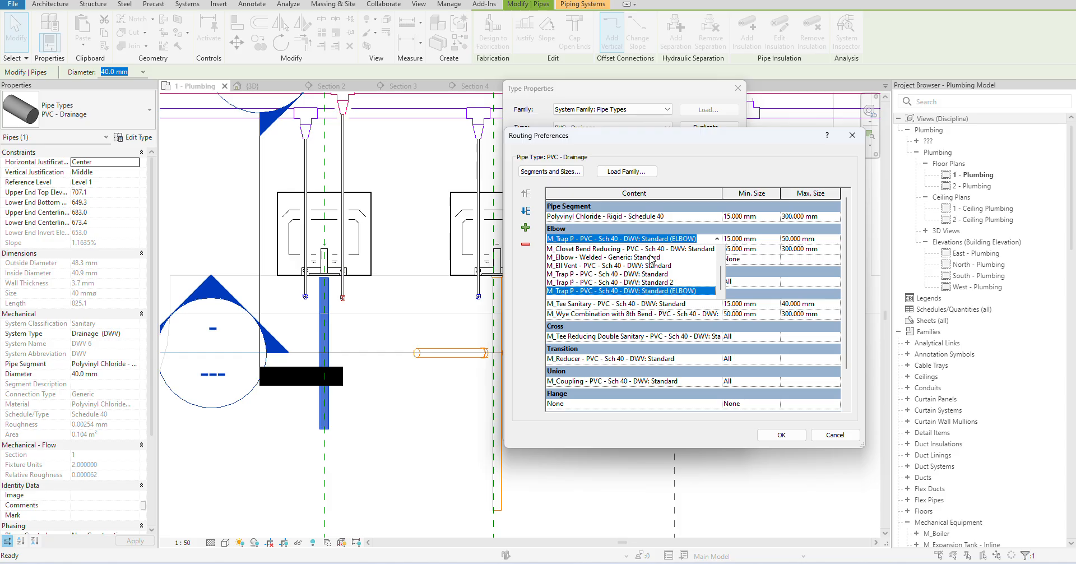
scroll(639, 263, "up", 1)
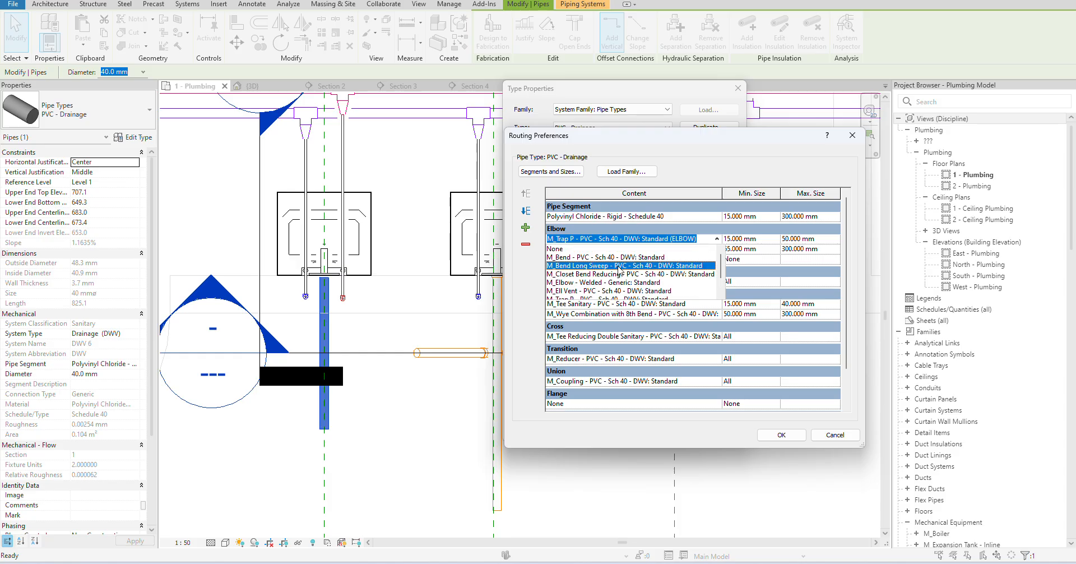
left_click(619, 257)
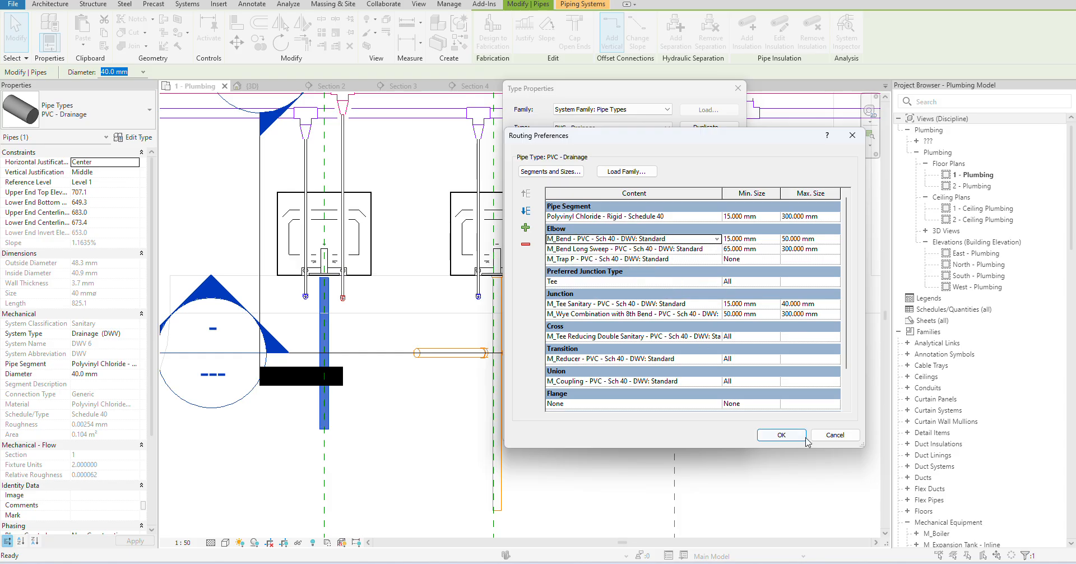
left_click(834, 436)
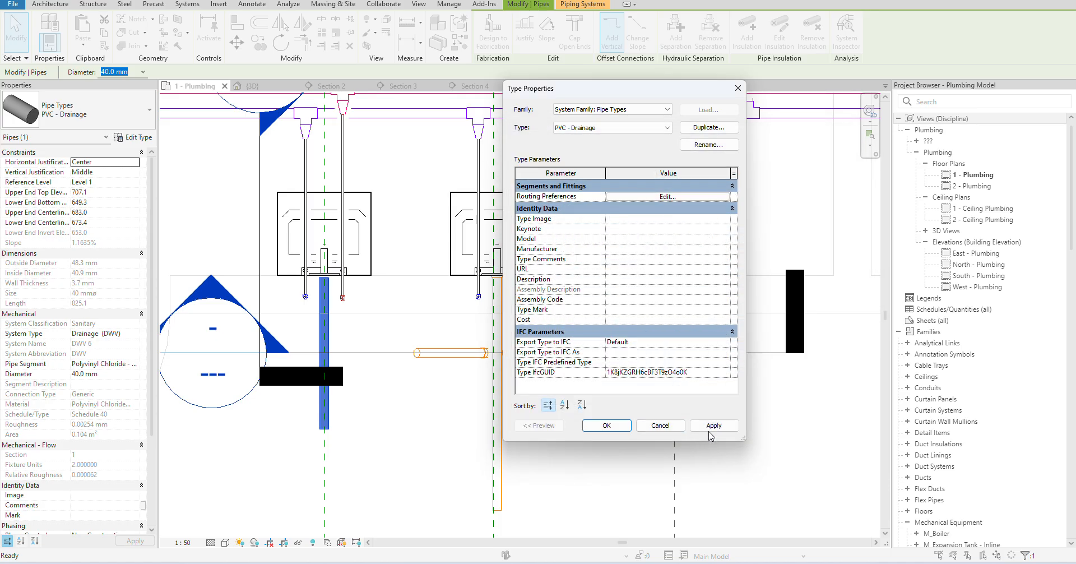
left_click(607, 425)
left_click(406, 361)
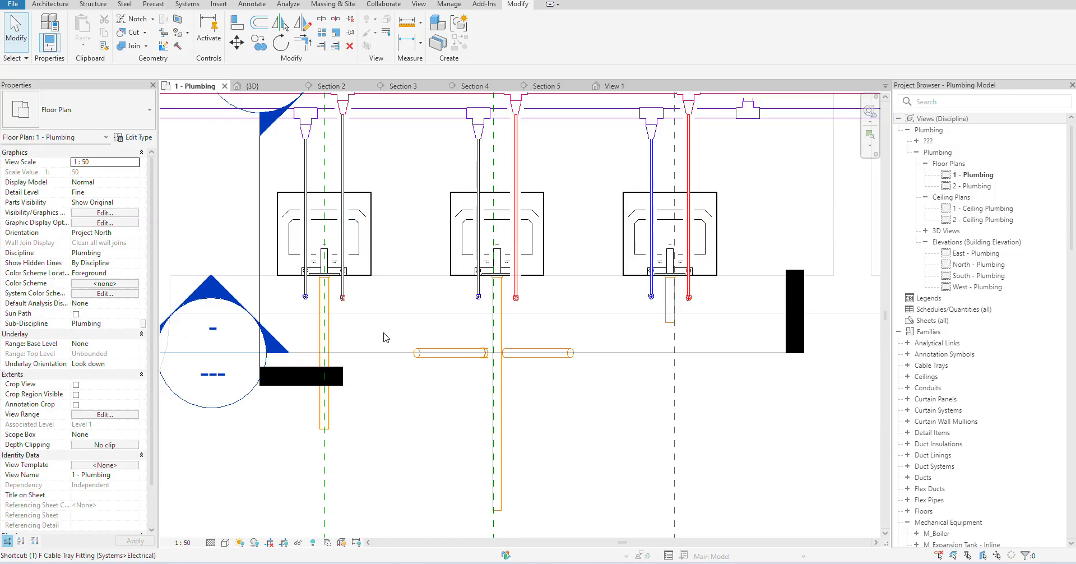
- Try again to join the leftmost sink's drain pipe to the stack's left diagonal branch with Trim/Extend to Corner
left_click(325, 344)
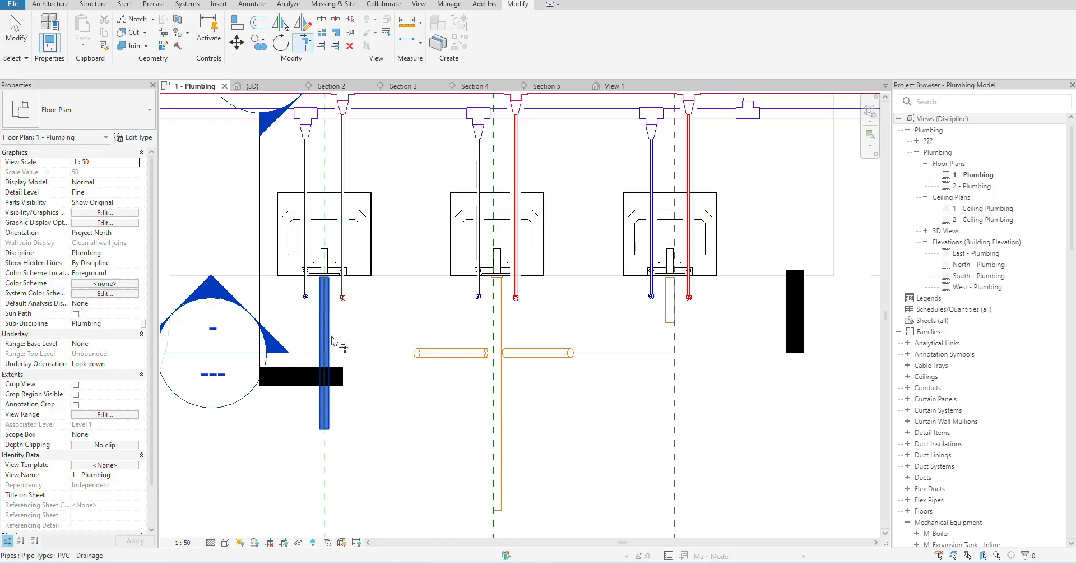
left_click(441, 354)
key("Escape")
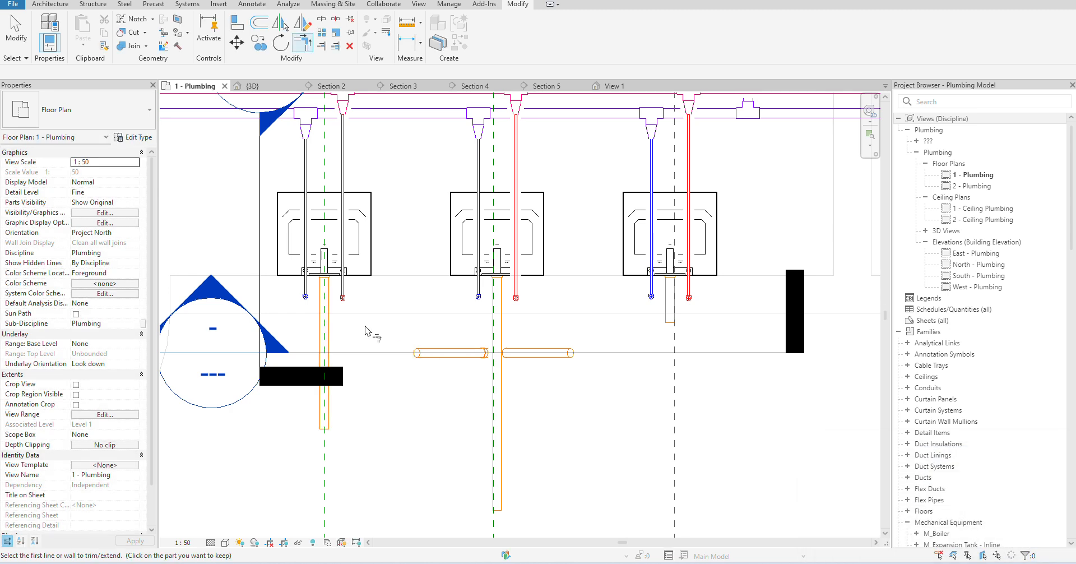
- In Section 4, lengthen the stack's left diagonal branch to about 1212 mm, ending at the leftmost sink's centre, and check it in Section 5
left_click(547, 85)
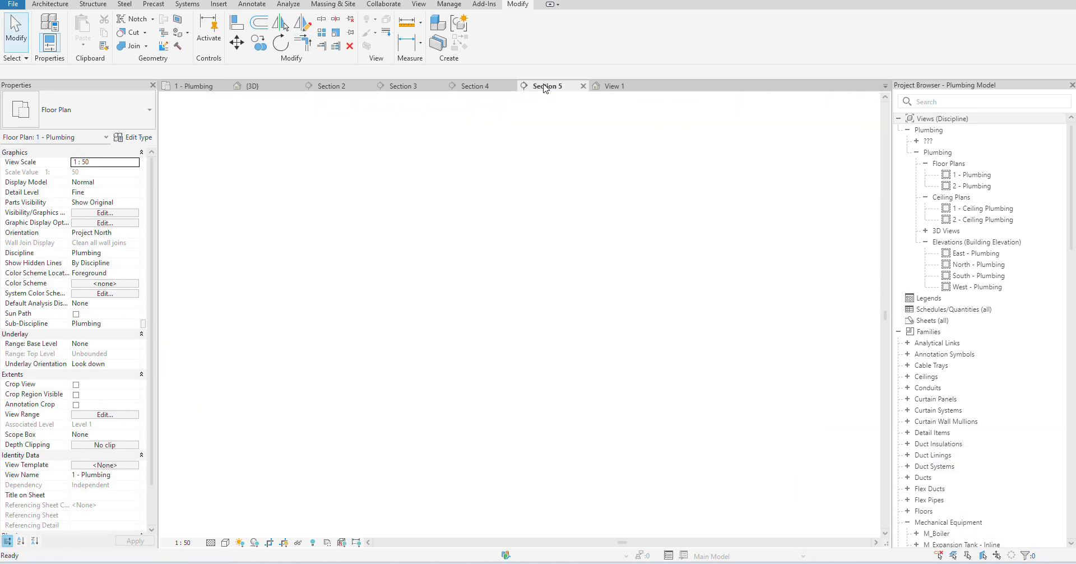
left_click(491, 87)
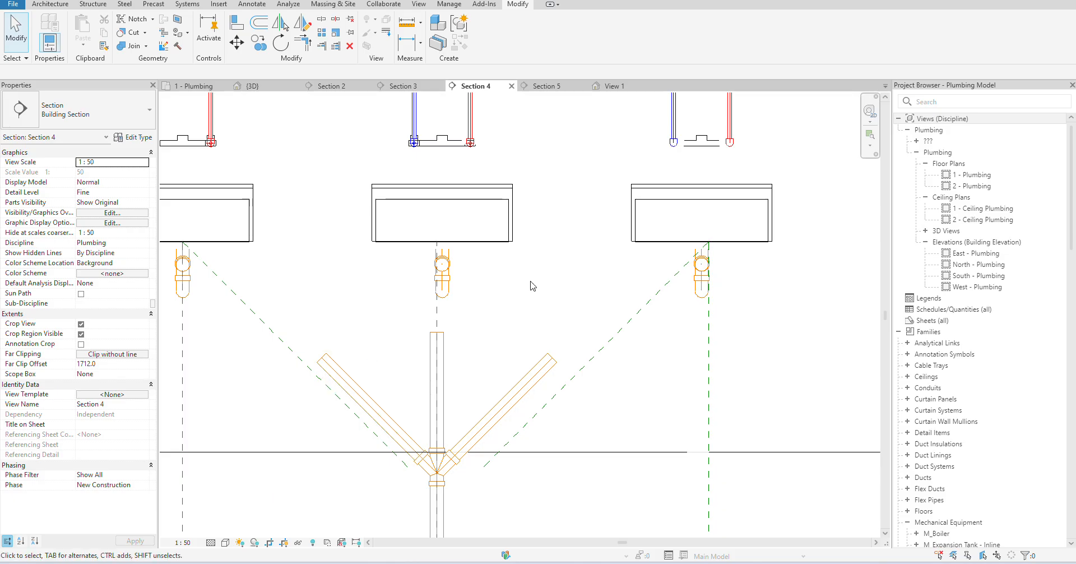
scroll(503, 241, "down", 2)
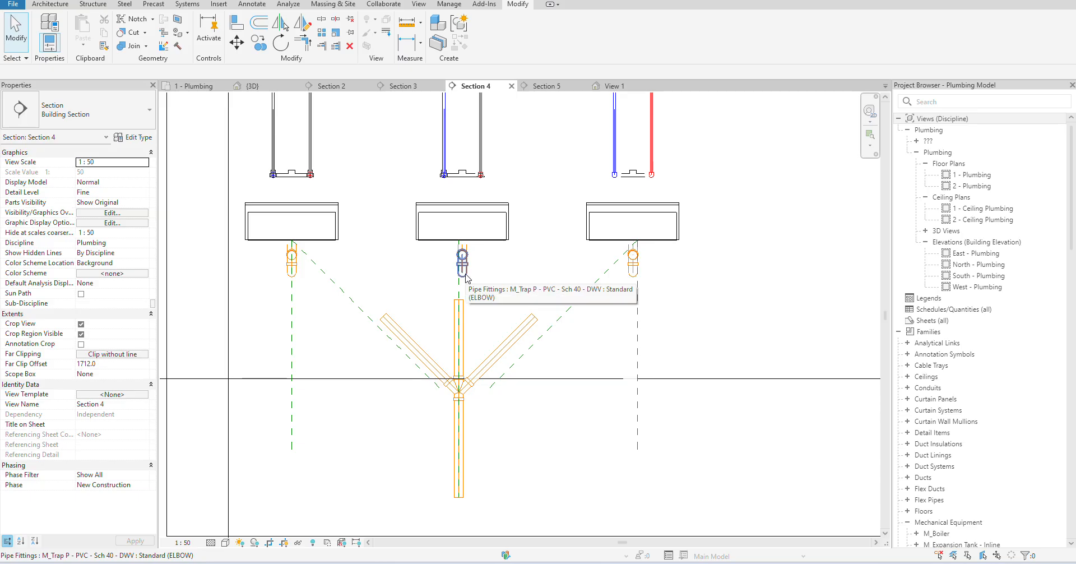
left_click(538, 88)
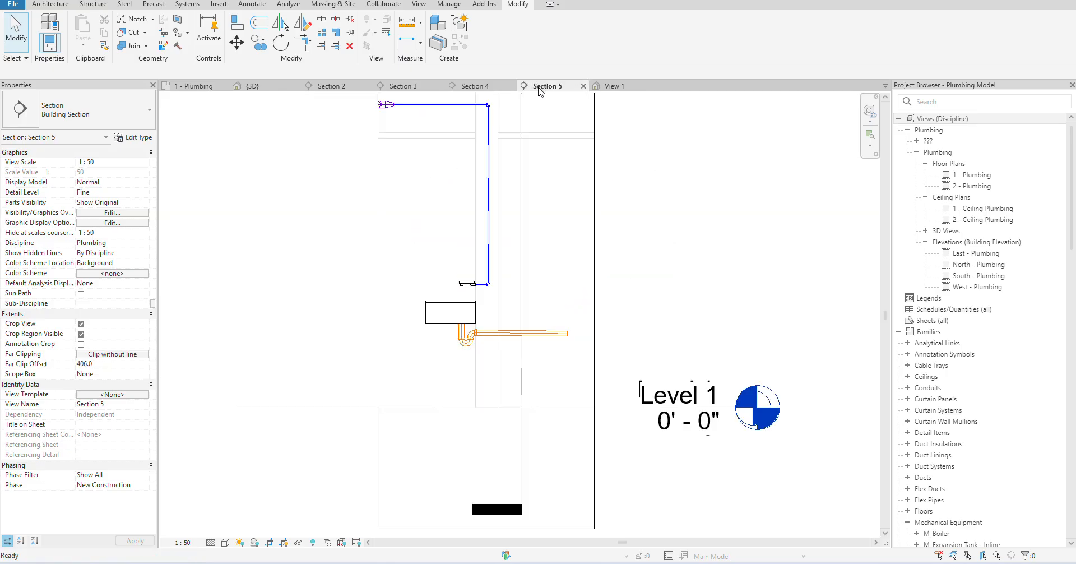
left_click(486, 88)
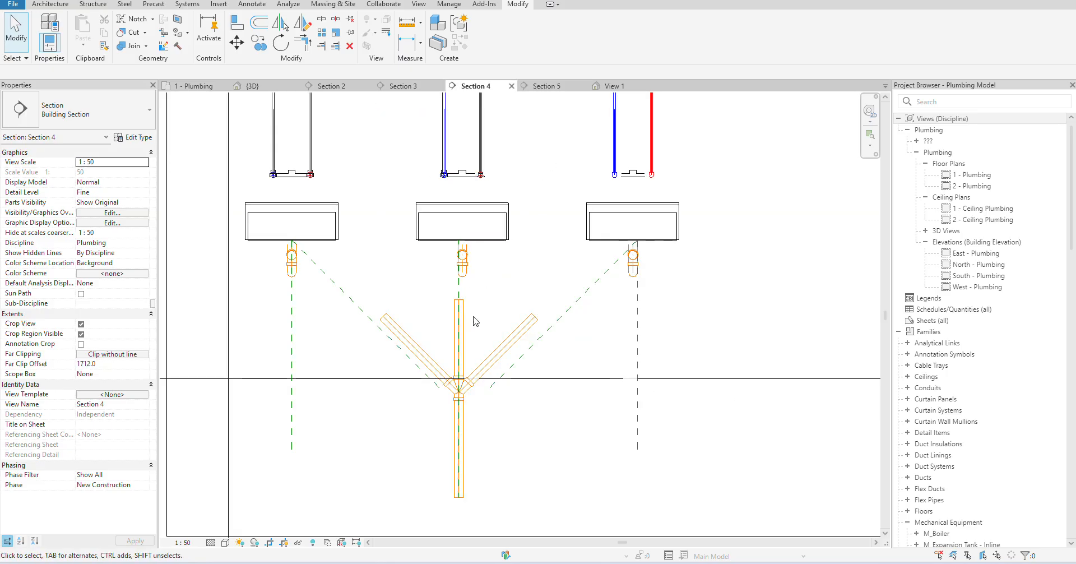
left_click(390, 326)
left_click(384, 317)
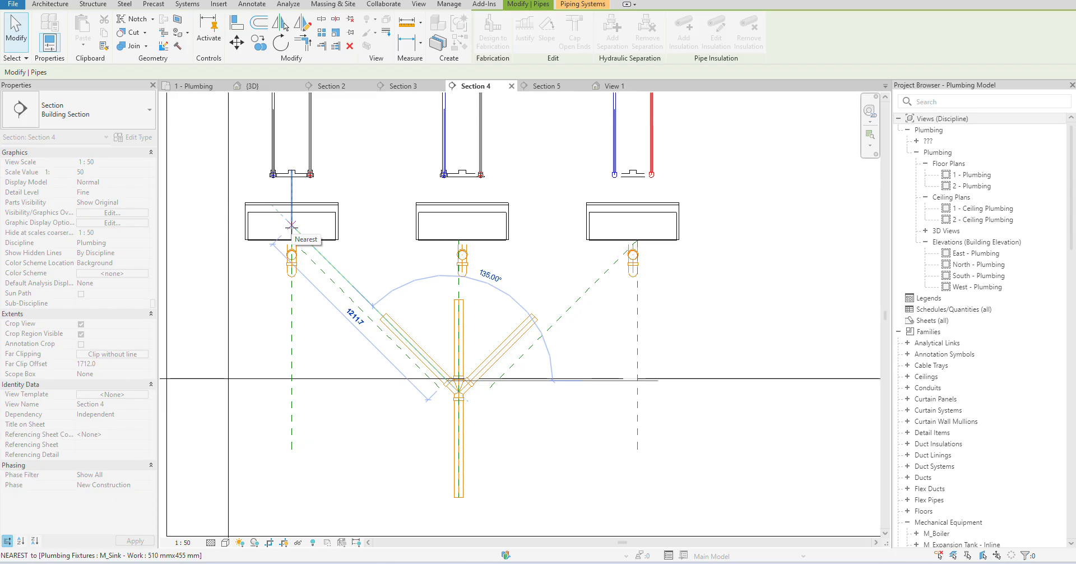
left_click(291, 226)
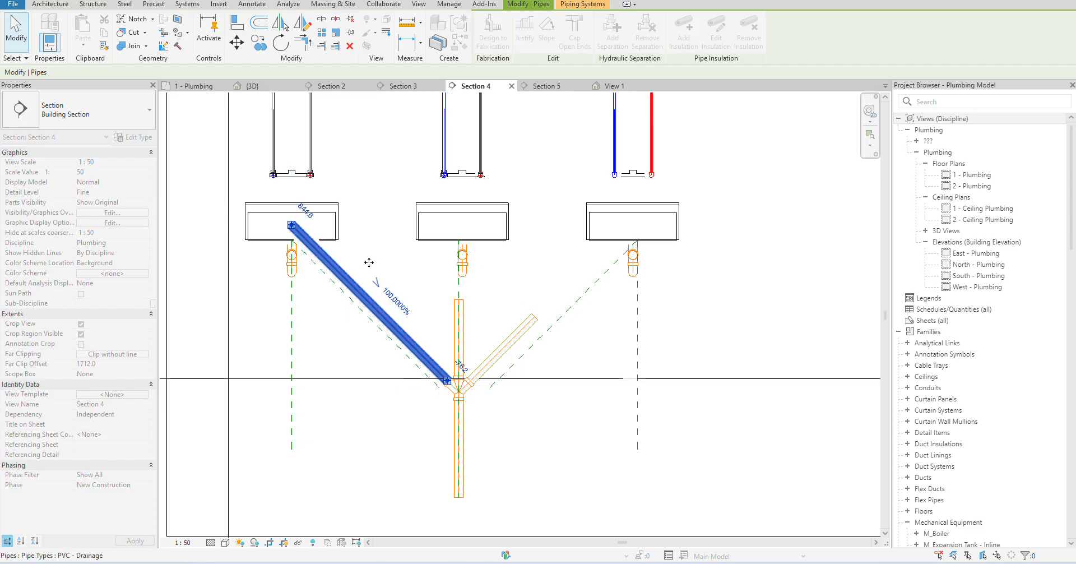
left_click(548, 87)
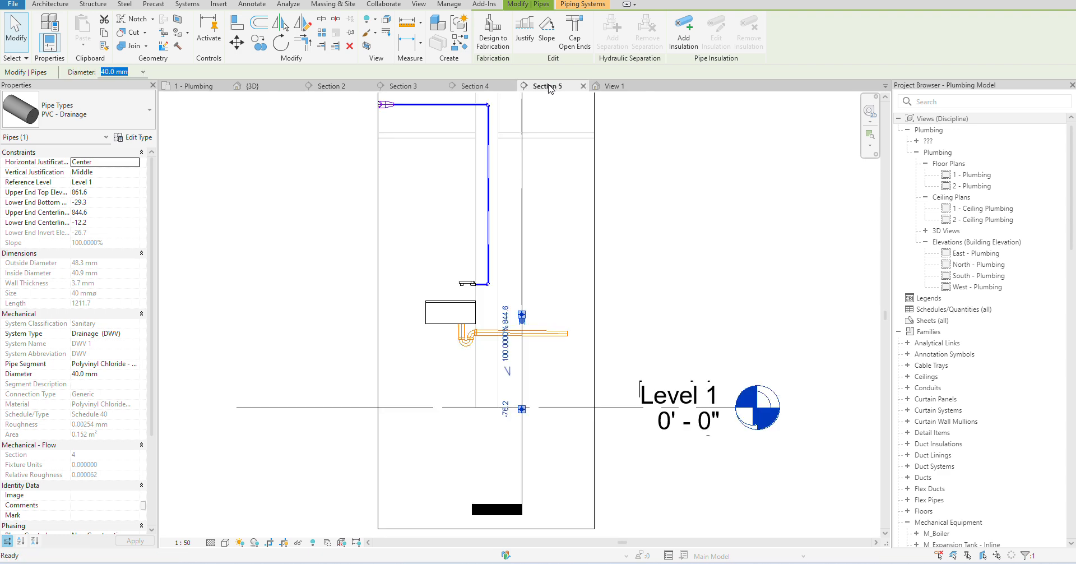
left_click(563, 288)
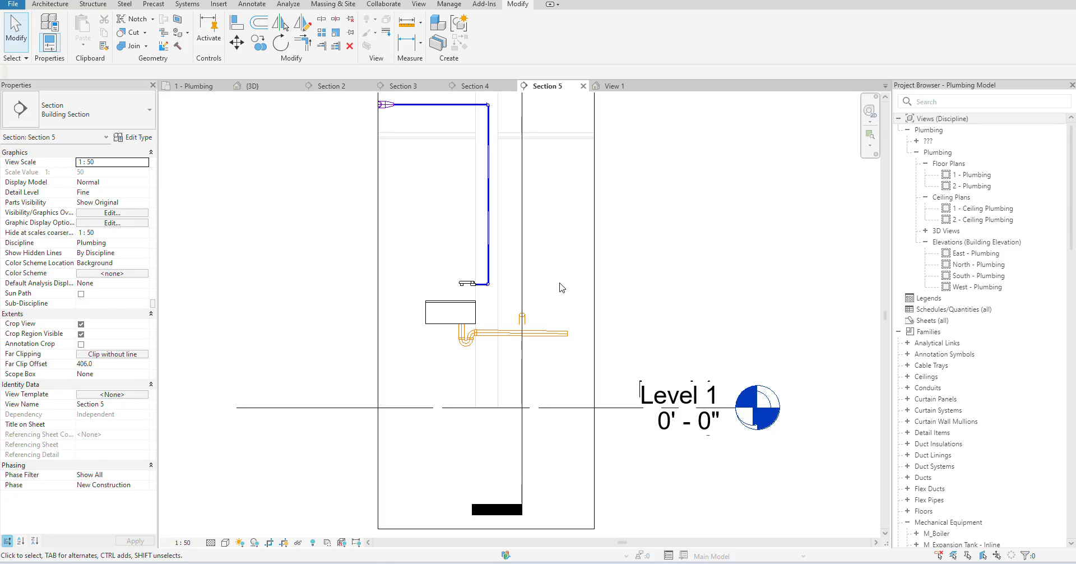
- In Section 4, select the sinks' connected network plus the stack's pipes and fittings, and show the selection in a 3D selection box
left_click(474, 86)
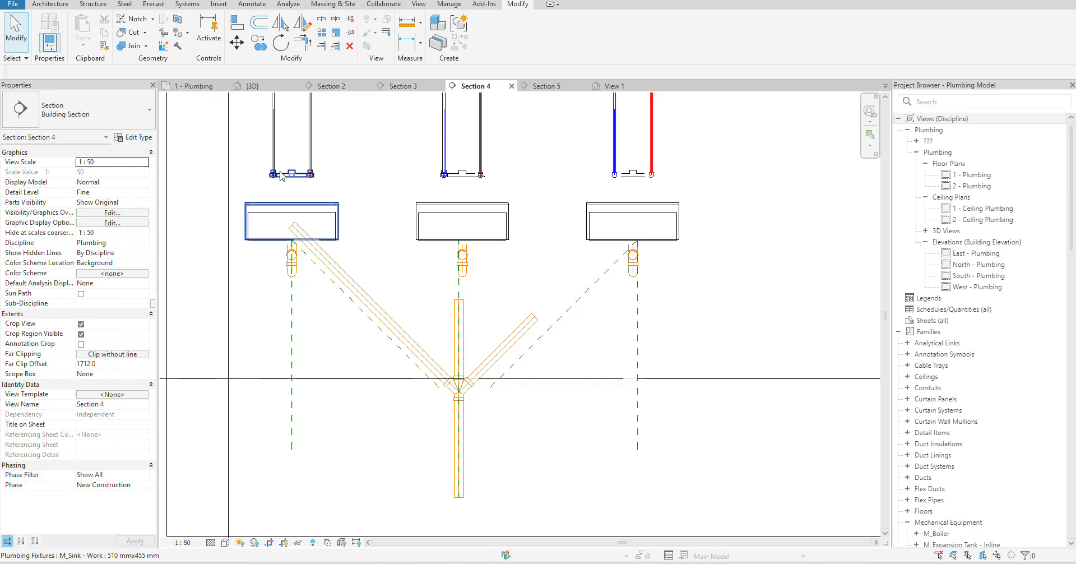
key("Tab")
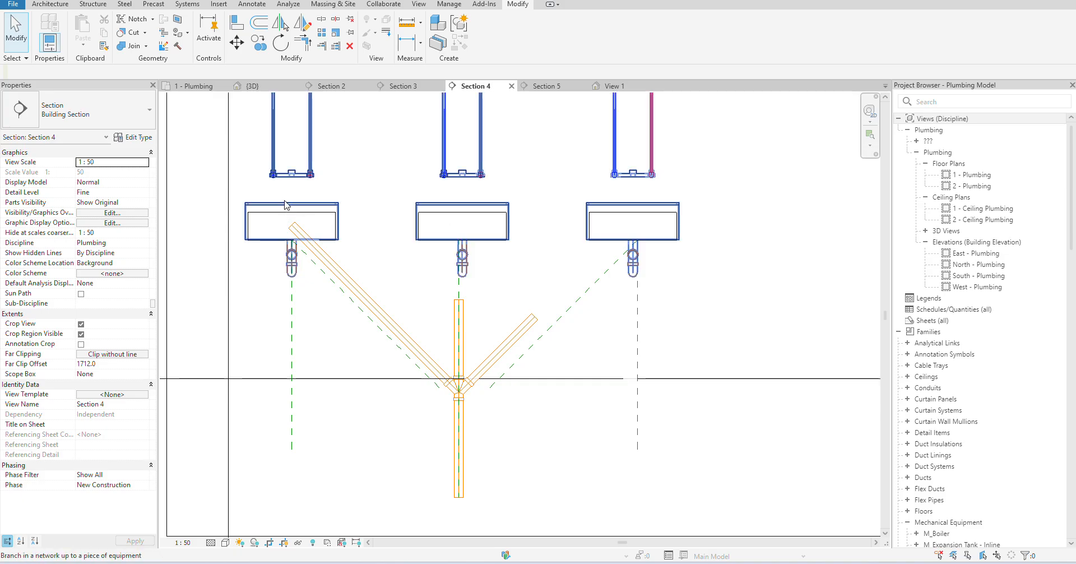
left_click(285, 205)
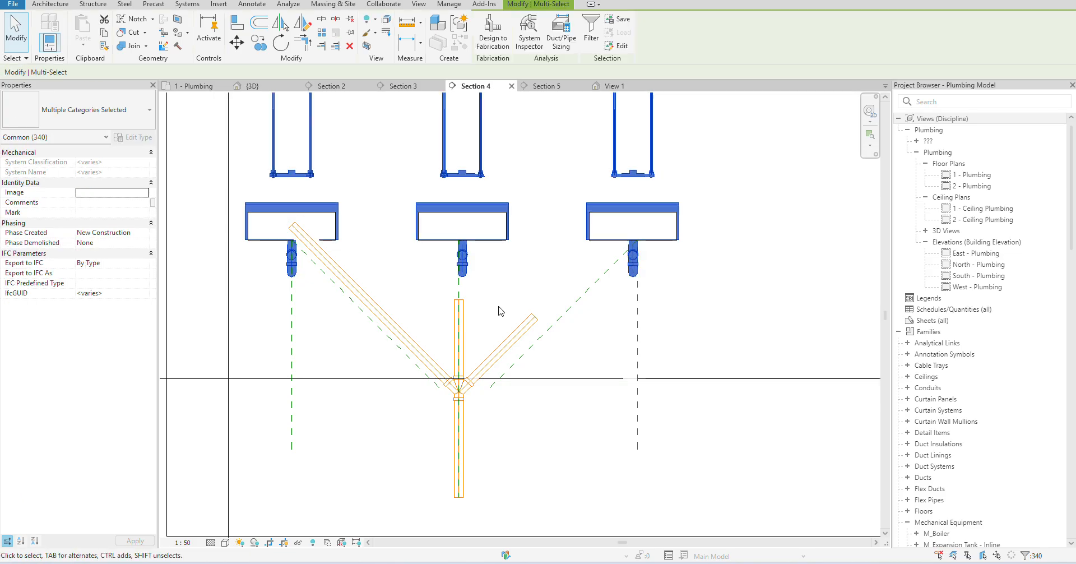
key("Tab")
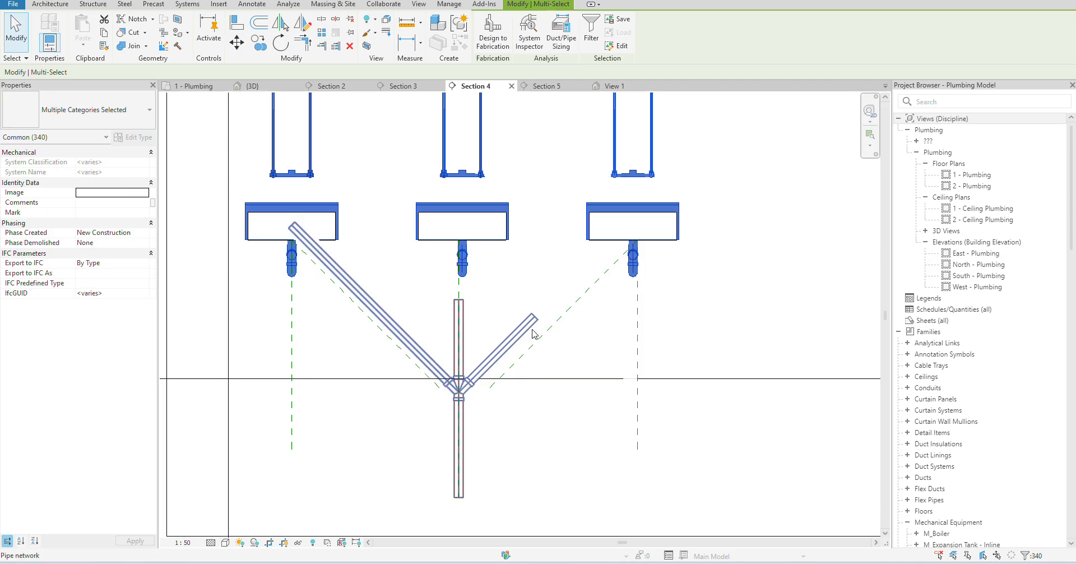
left_click(532, 335)
key("Escape")
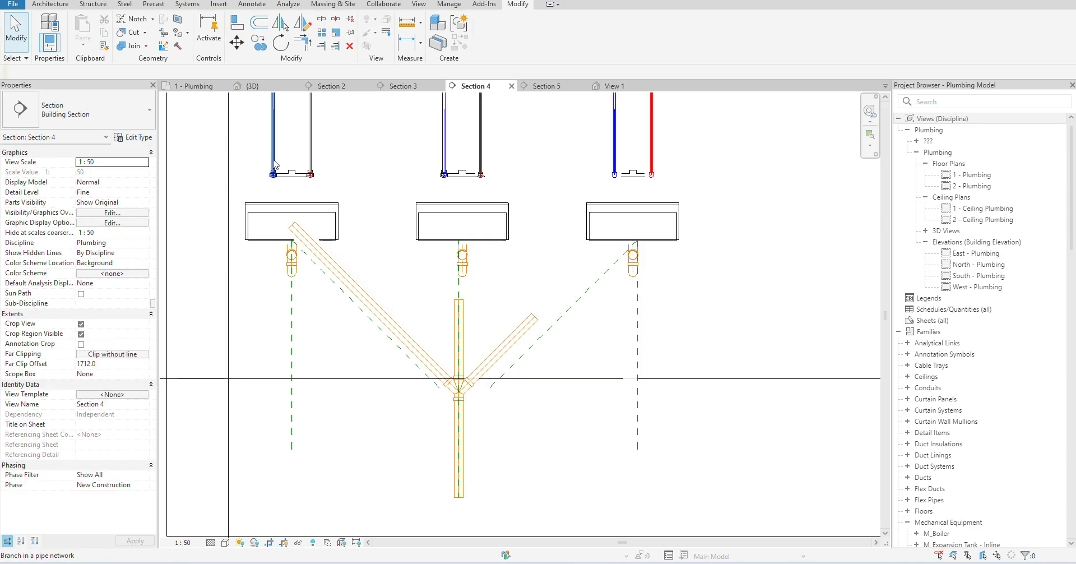
key("Tab")
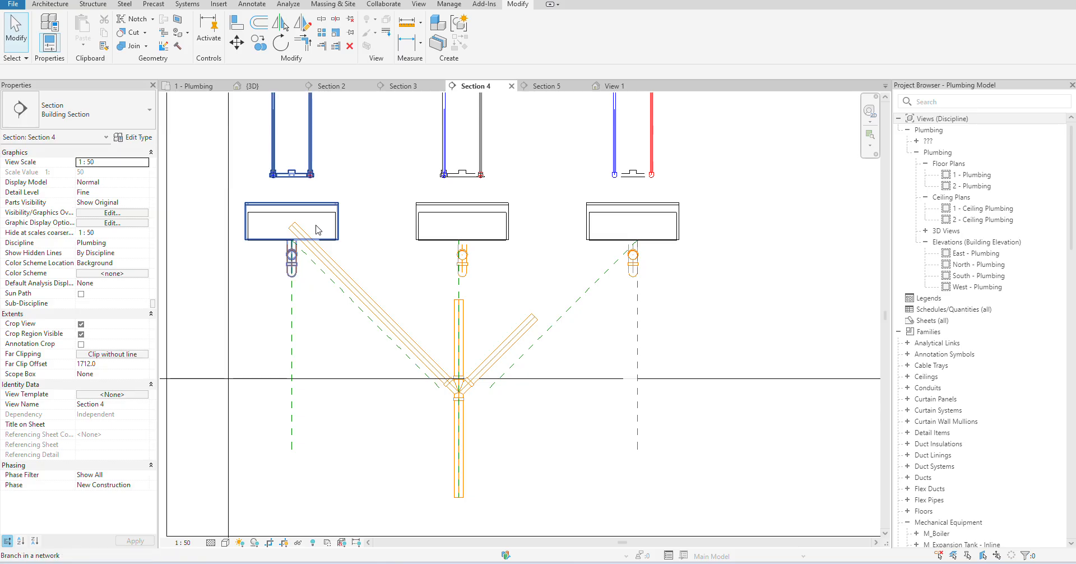
key("Tab")
left_click(329, 214)
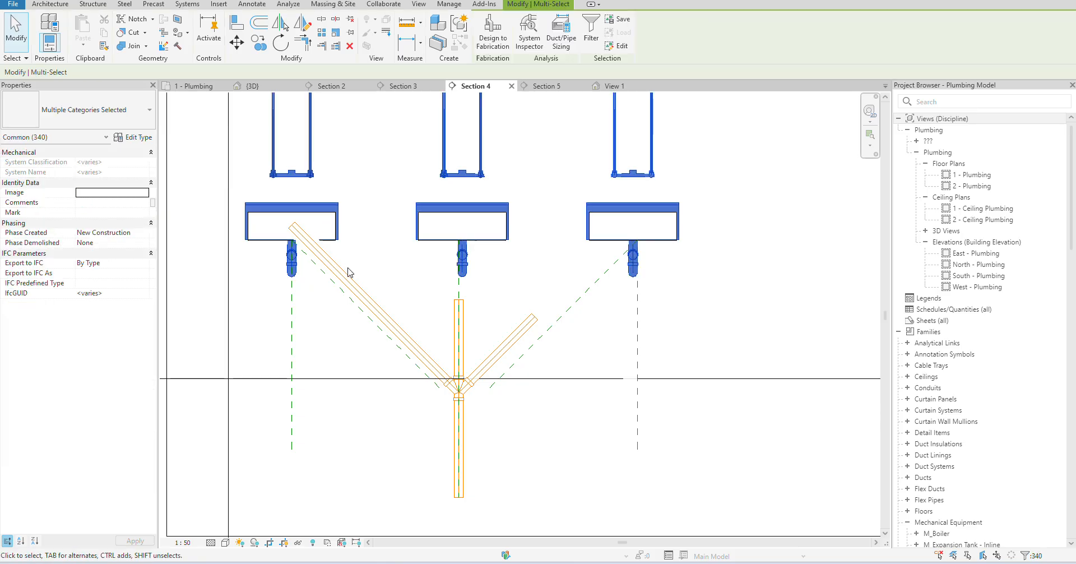
left_click(348, 274, "ctrl")
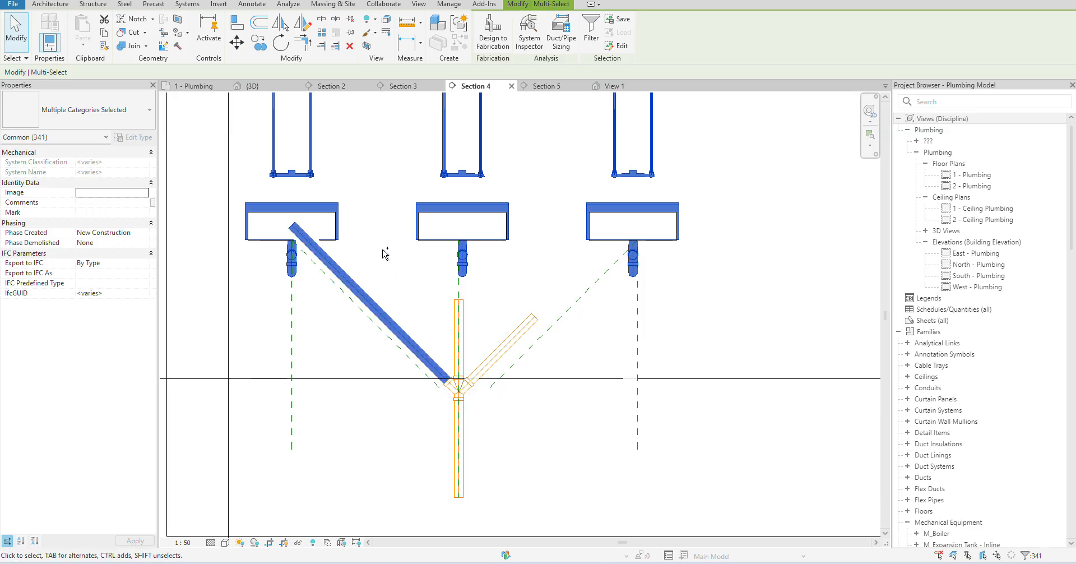
left_click_drag(385, 254, 617, 521, "ctrl")
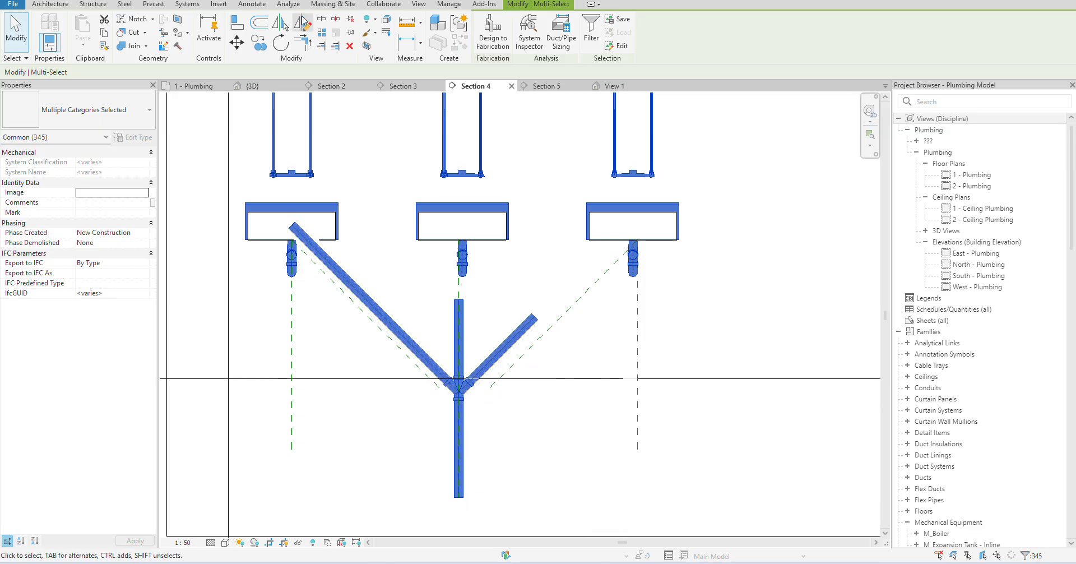
left_click(367, 46)
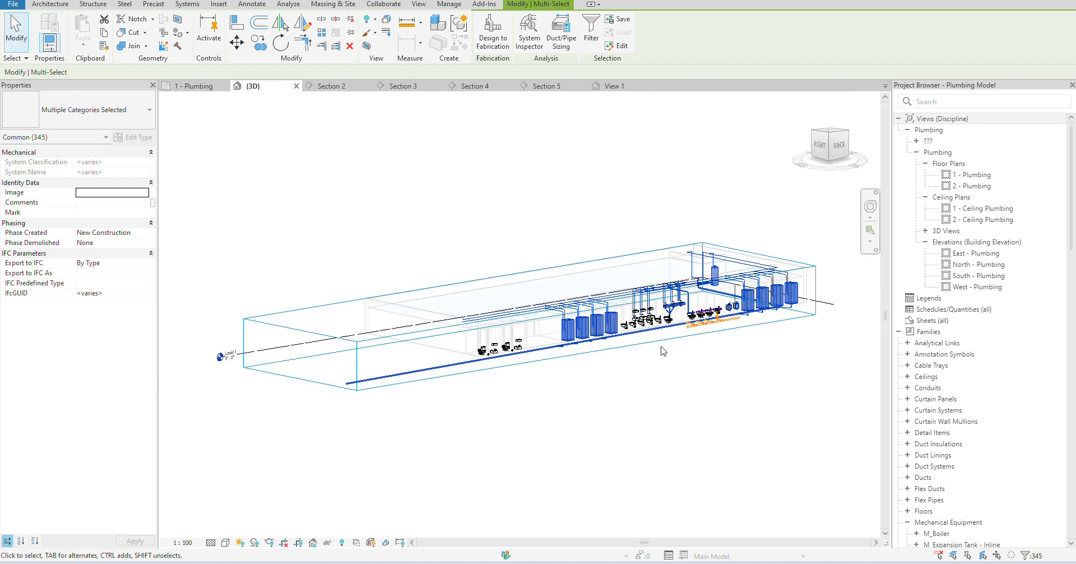
- Examine in 3D, from several angles and from the front, how the sinks' trap drains line up with the stack's branches
scroll(663, 351, "up", 8)
middle_click_drag(701, 325, 627, 319)
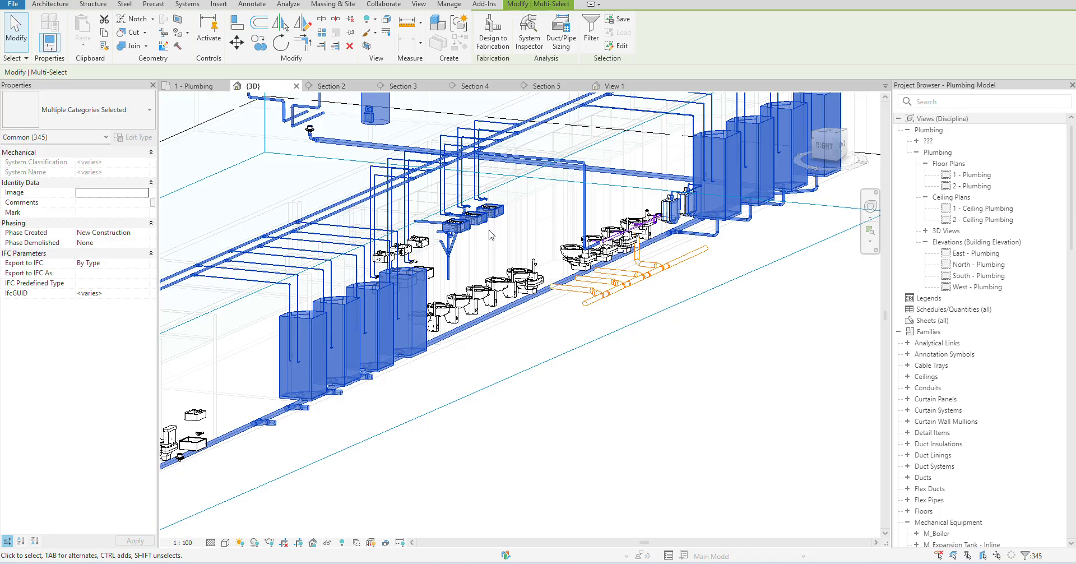
scroll(443, 229, "up", 8)
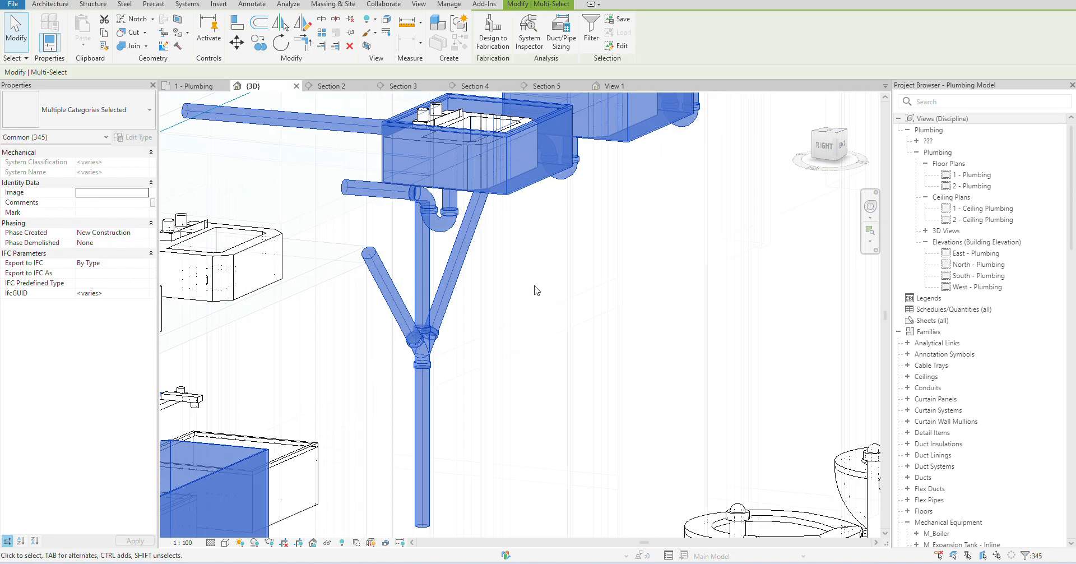
middle_click_drag(542, 300, 620, 254)
scroll(620, 254, "down", 3)
key("Escape")
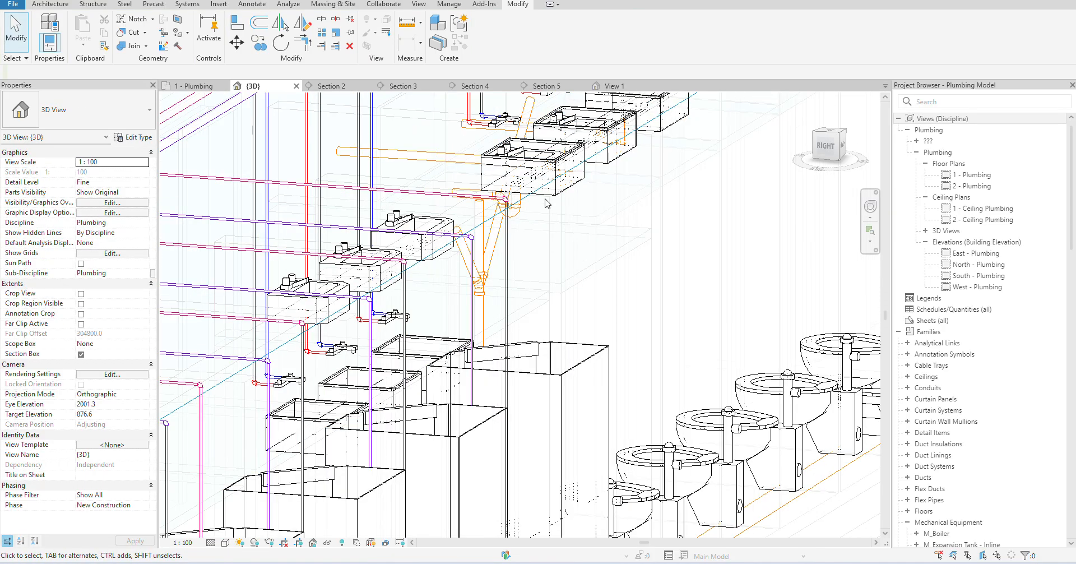
left_click(546, 195)
middle_click_drag(547, 197, 692, 253, "shift")
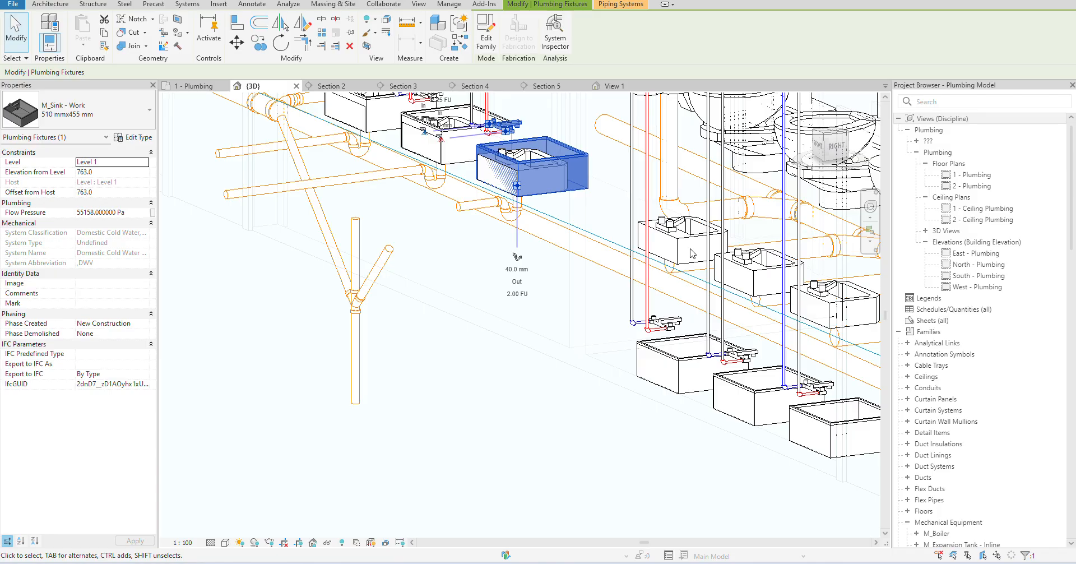
middle_click_drag(477, 287, 620, 276, "shift")
middle_click_drag(455, 273, 479, 234, "shift")
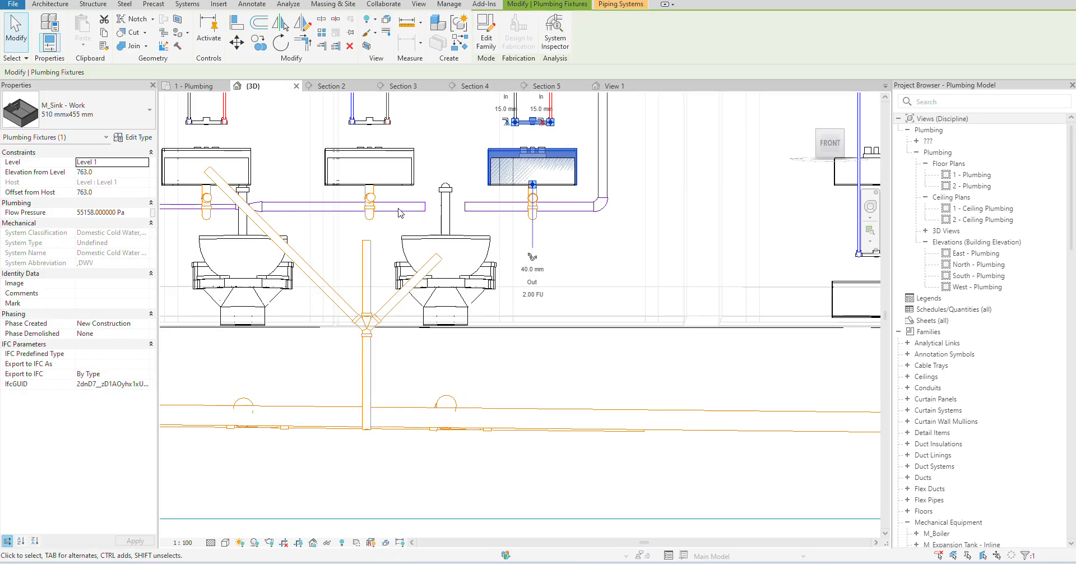
key("Escape")
left_click(370, 269)
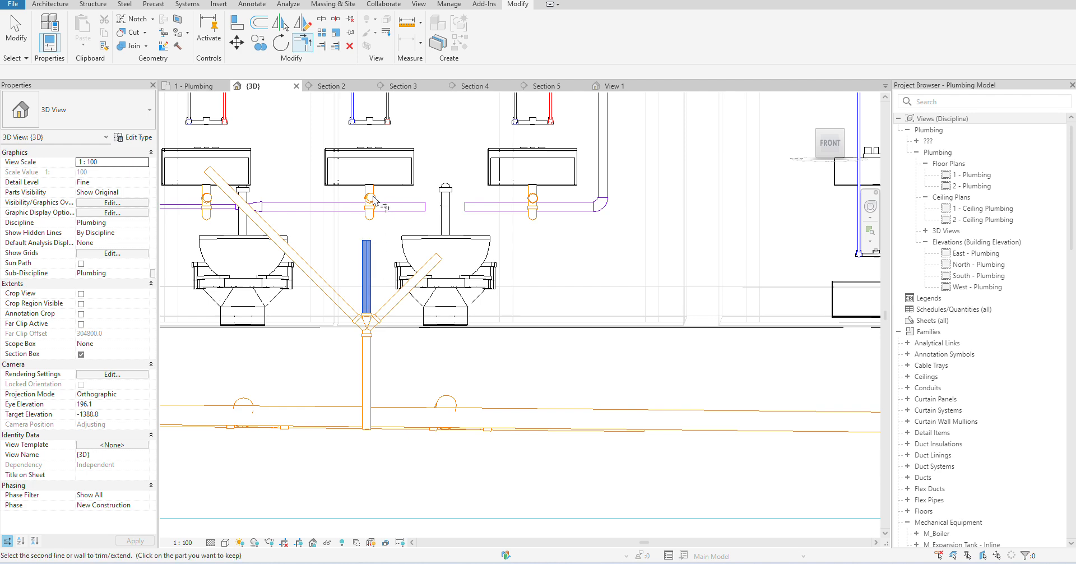
key("Escape")
key("Escape")
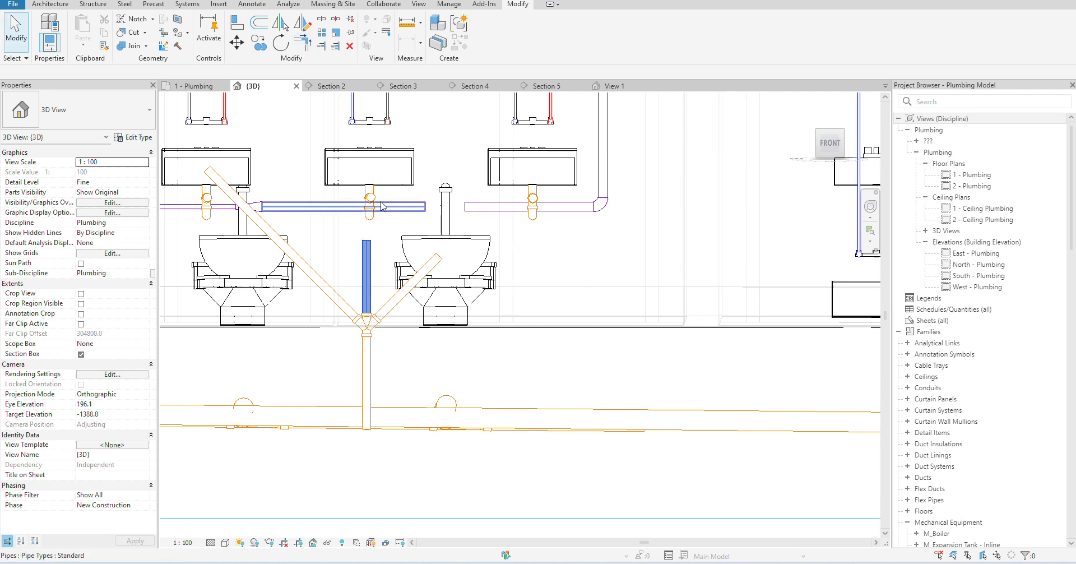
- In Section 4, align the stack's vertical middle branch with the centre of the middle sink's drain pipe
left_click(474, 86)
key("a")
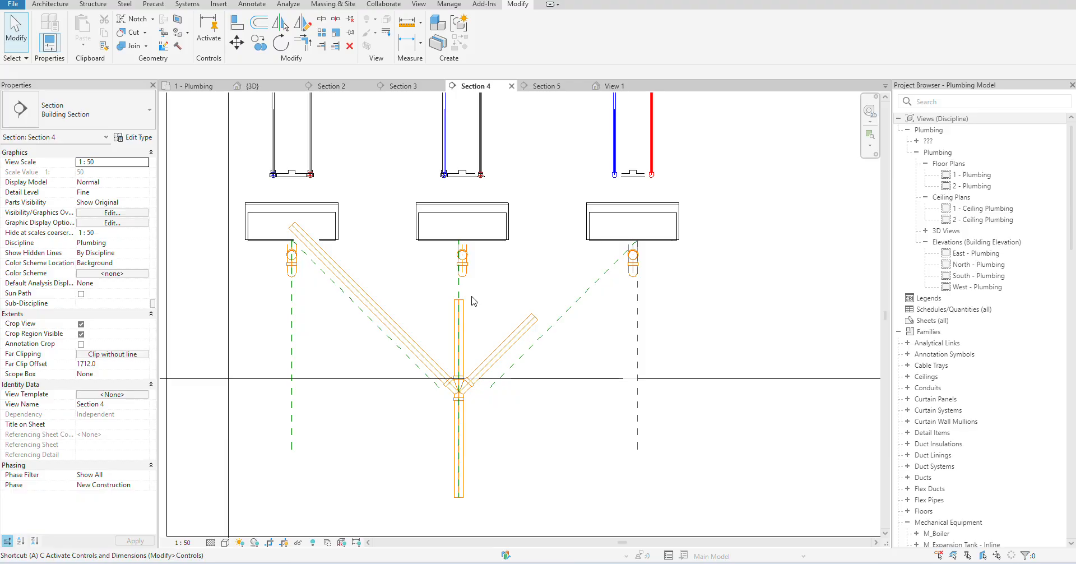
key("l")
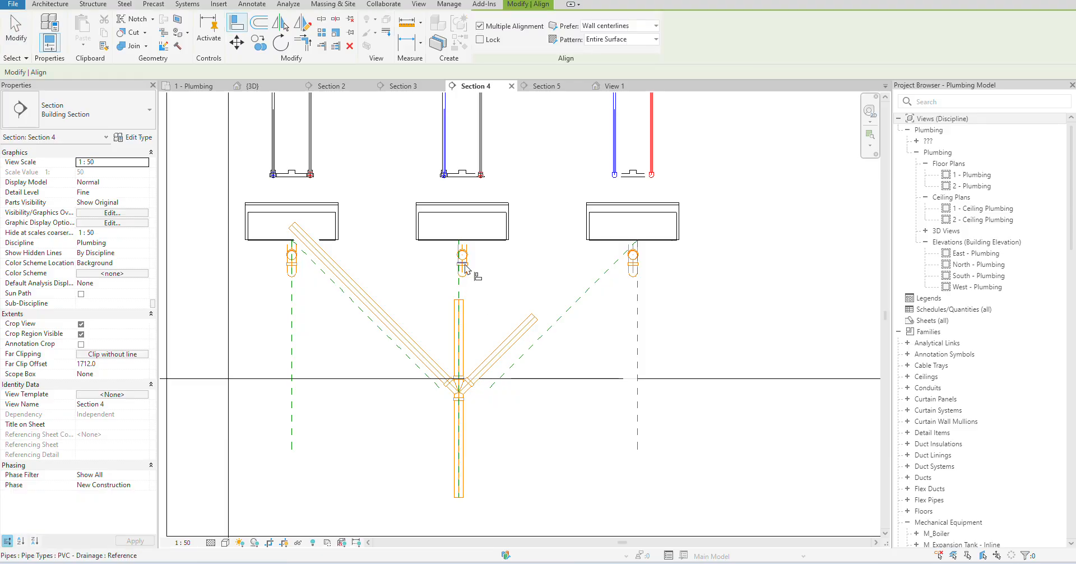
scroll(464, 269, "up", 3)
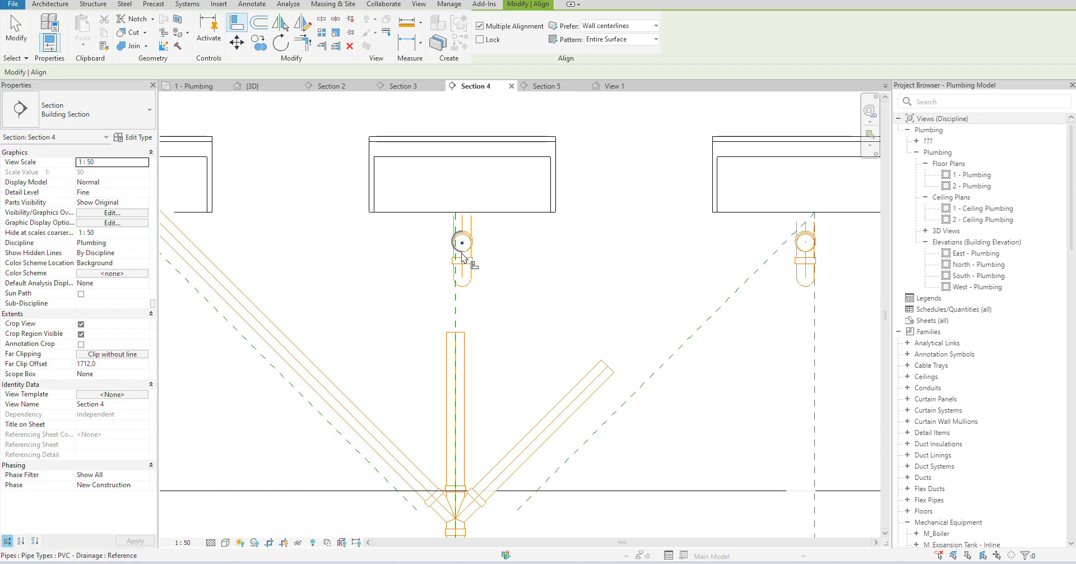
left_click(456, 395)
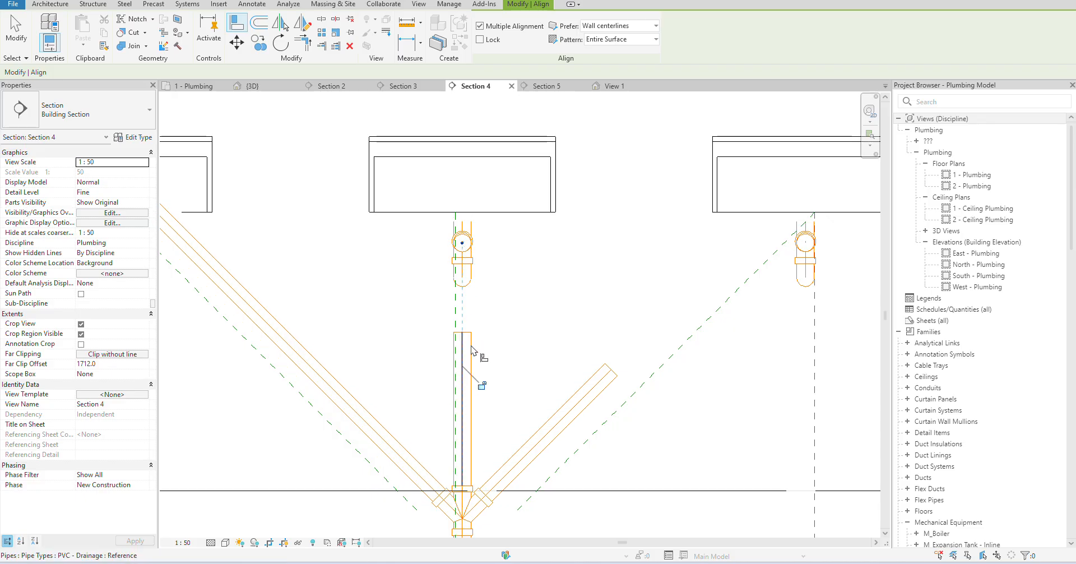
key("Escape")
key("Escape")
left_click(188, 86)
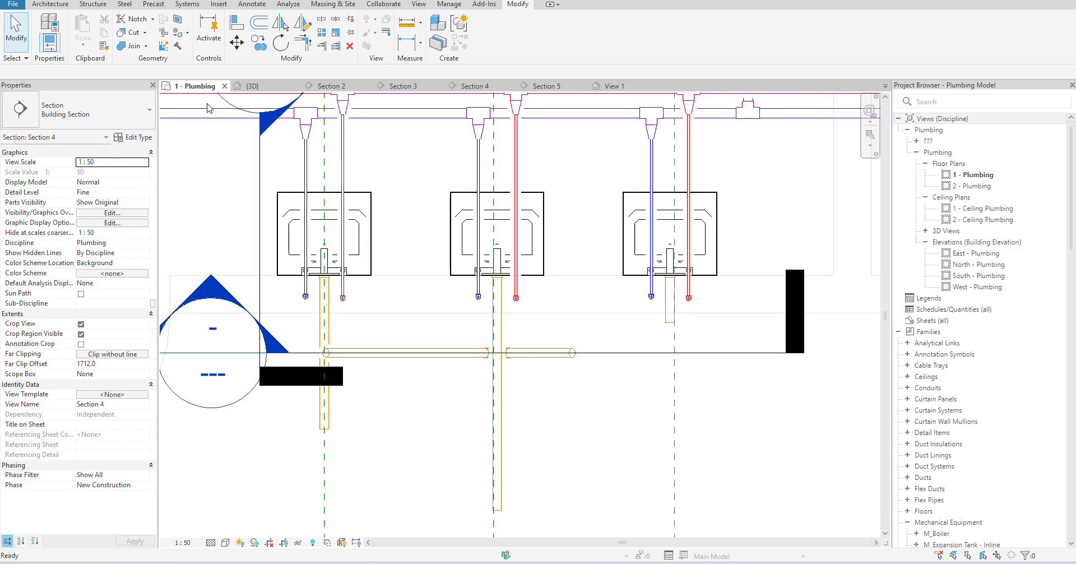
scroll(524, 342, "down", 1)
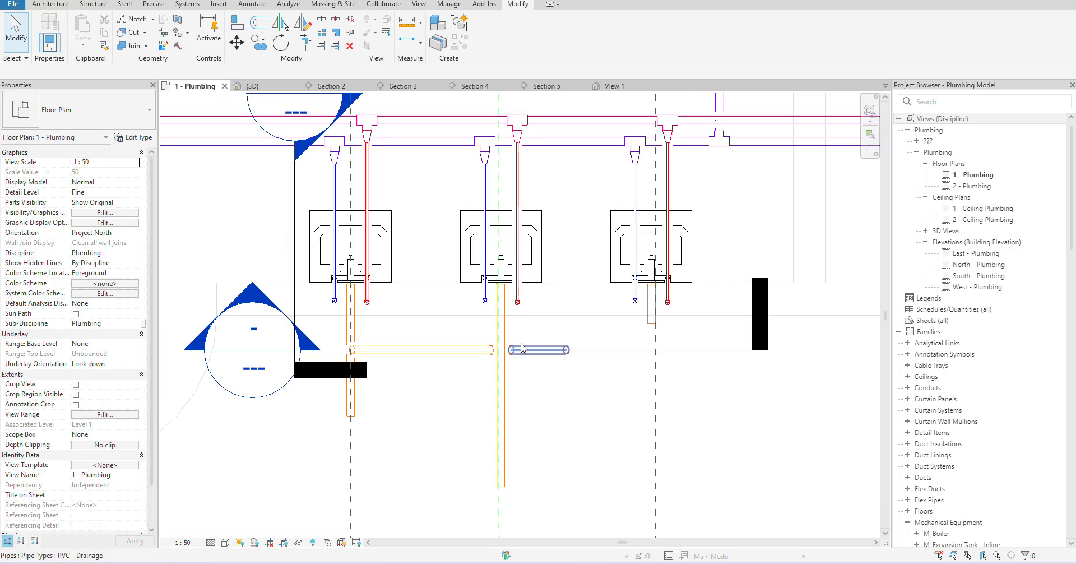
left_click(533, 86)
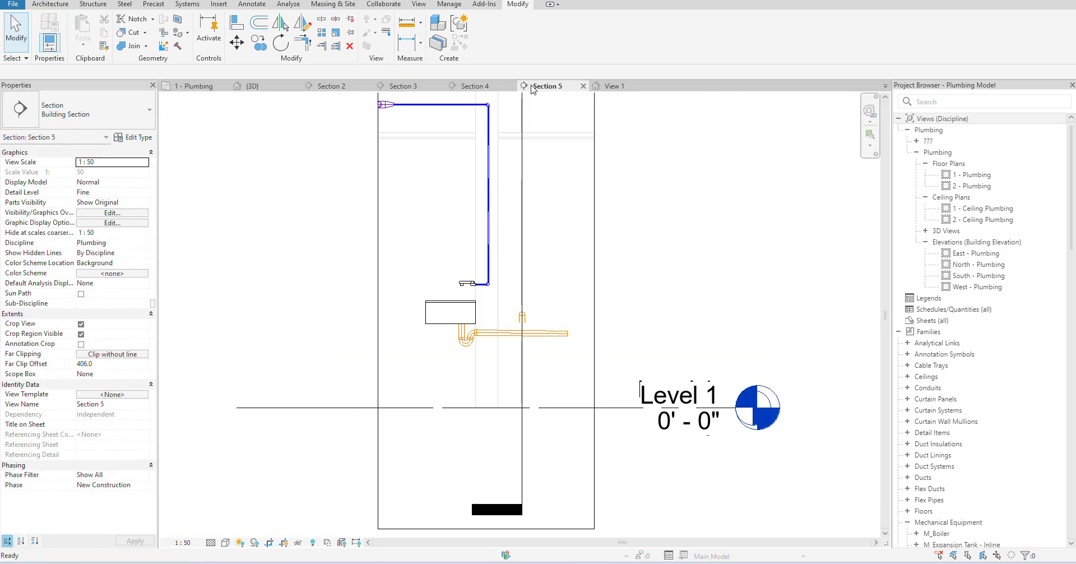
left_click(611, 86)
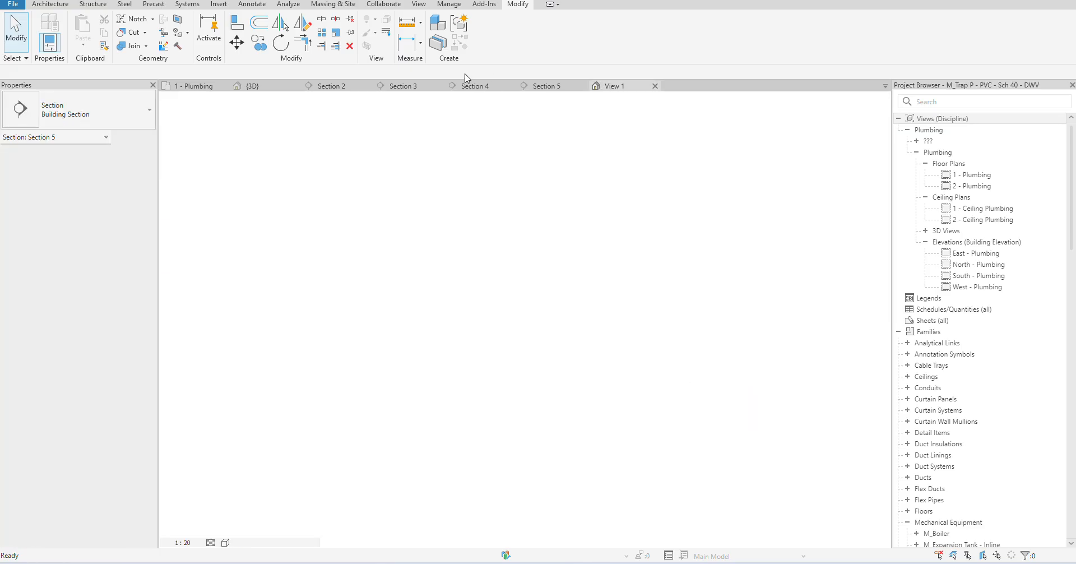
left_click(470, 87)
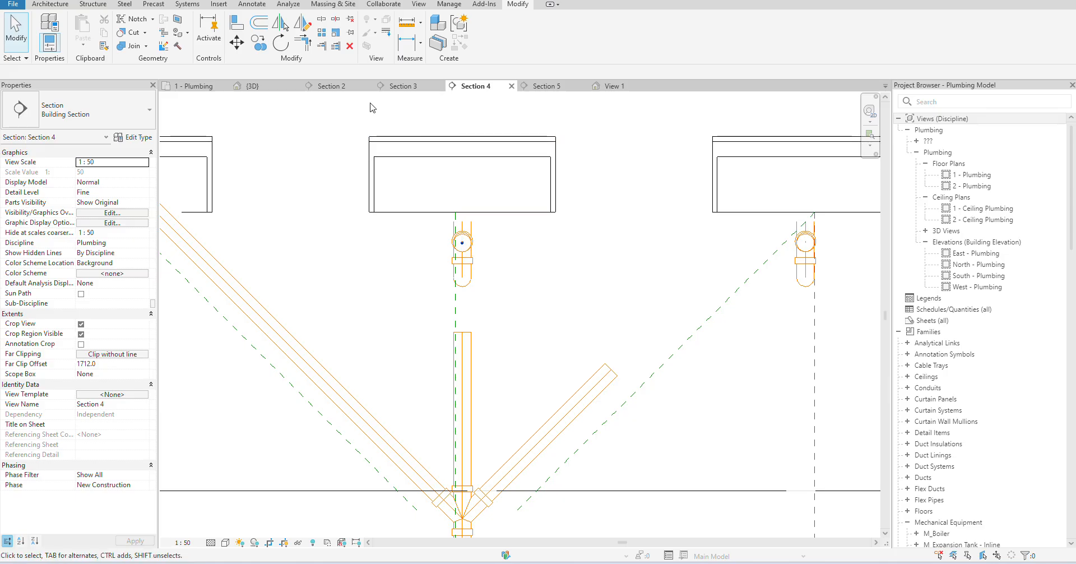
- In the 3D view, join the middle sink's drain pipe to the stack's vertical middle branch with Trim/Extend to Corner
left_click(274, 86)
middle_click_drag(430, 255, 524, 246, "shift")
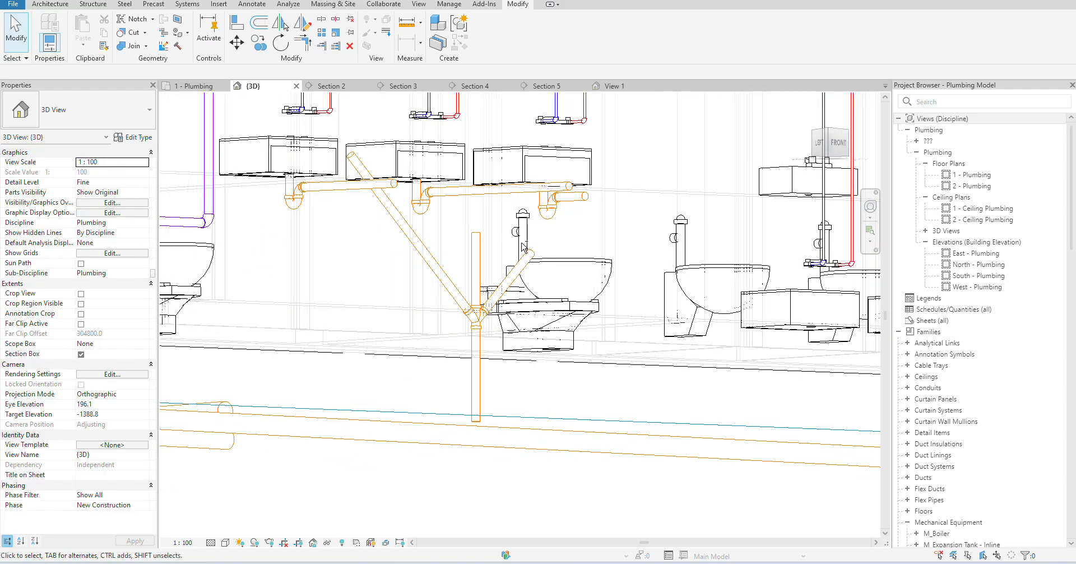
key("r")
left_click(451, 191)
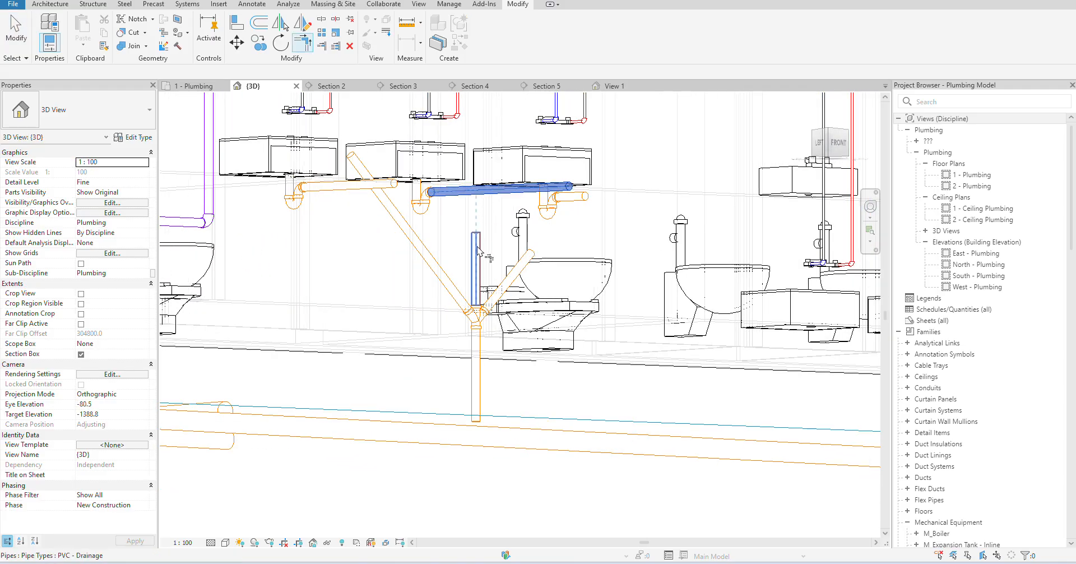
left_click(477, 253)
key("Escape")
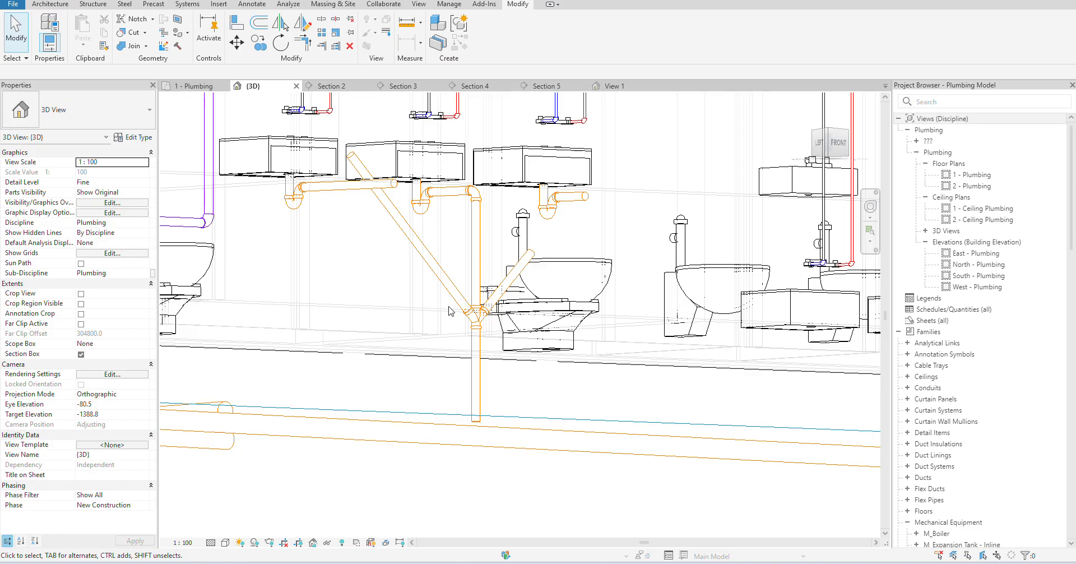
- Inspect the stack's left diagonal branch against the leftmost sink's drain in the 1 - Plumbing plan, Section 5 and Section 4
left_click(193, 86)
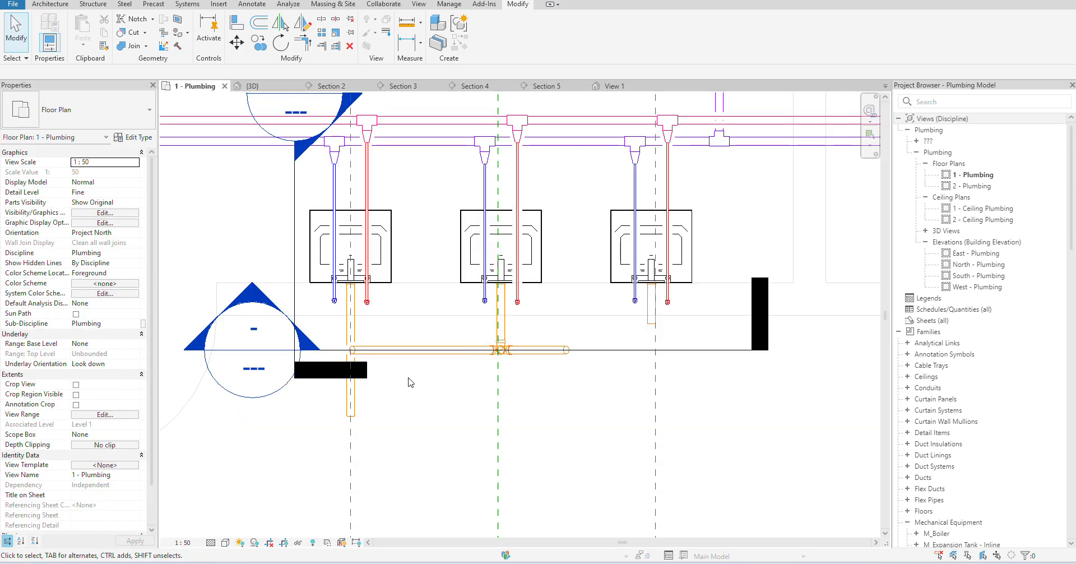
scroll(359, 350, "up", 3)
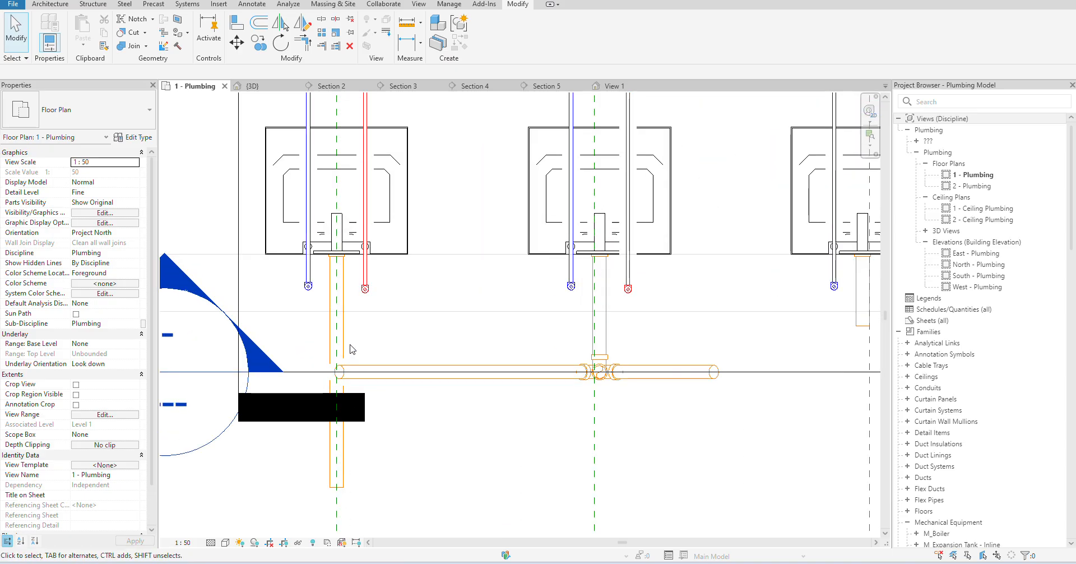
left_click(346, 372)
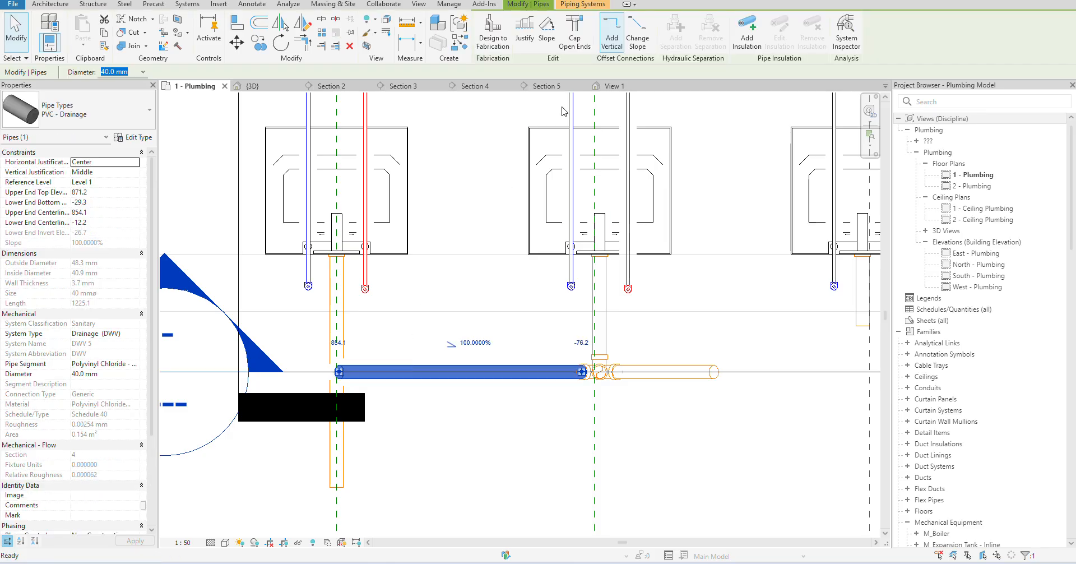
left_click(546, 86)
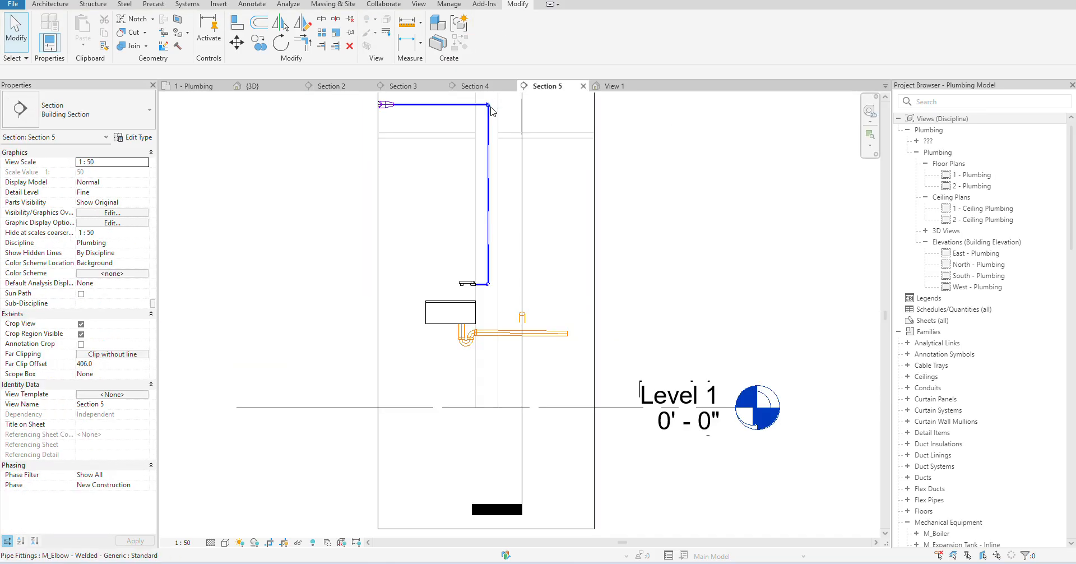
left_click(480, 87)
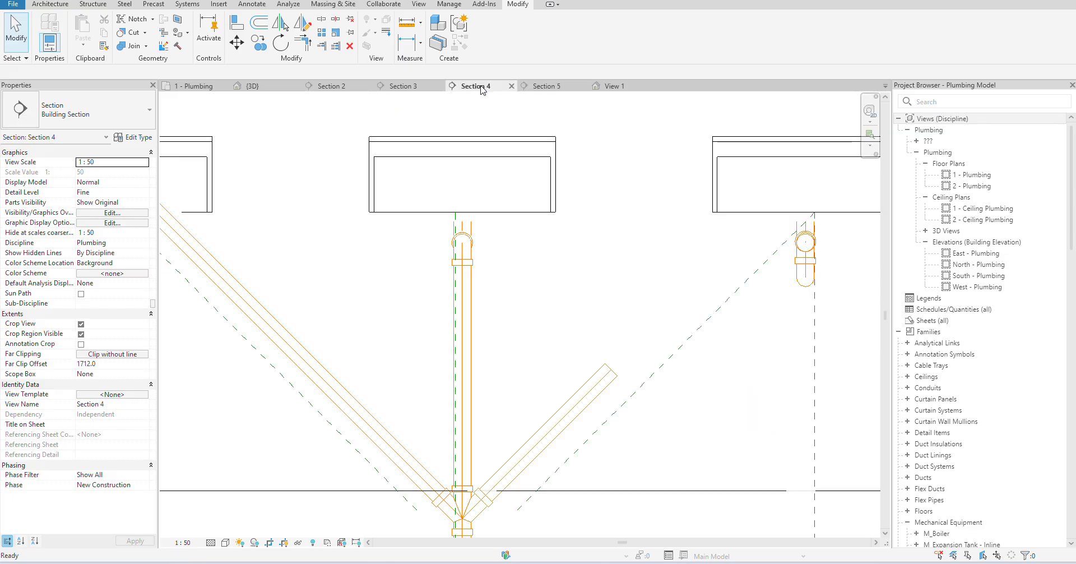
scroll(403, 338, "down", 4)
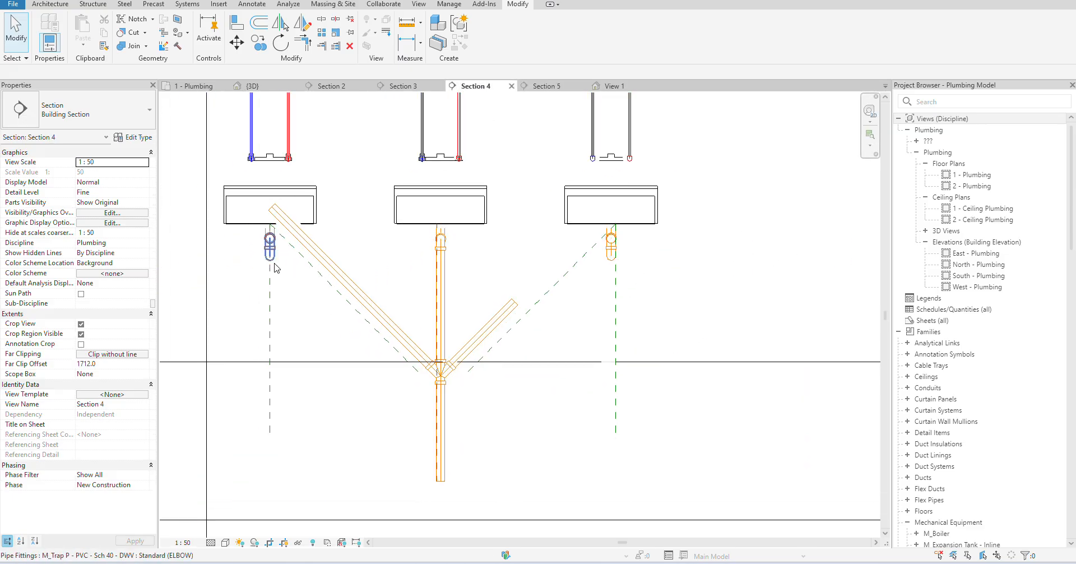
- In Section 4, move the left diagonal reference plane so its upper end sits at the centre of the leftmost sink's drain pipe
scroll(274, 268, "up", 2)
left_click(307, 245)
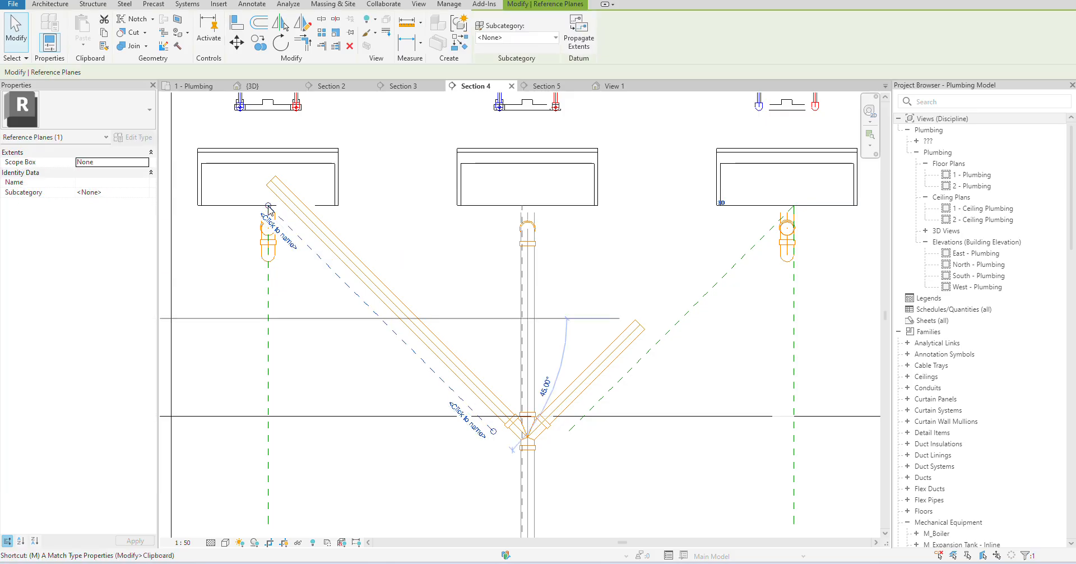
key("Escape")
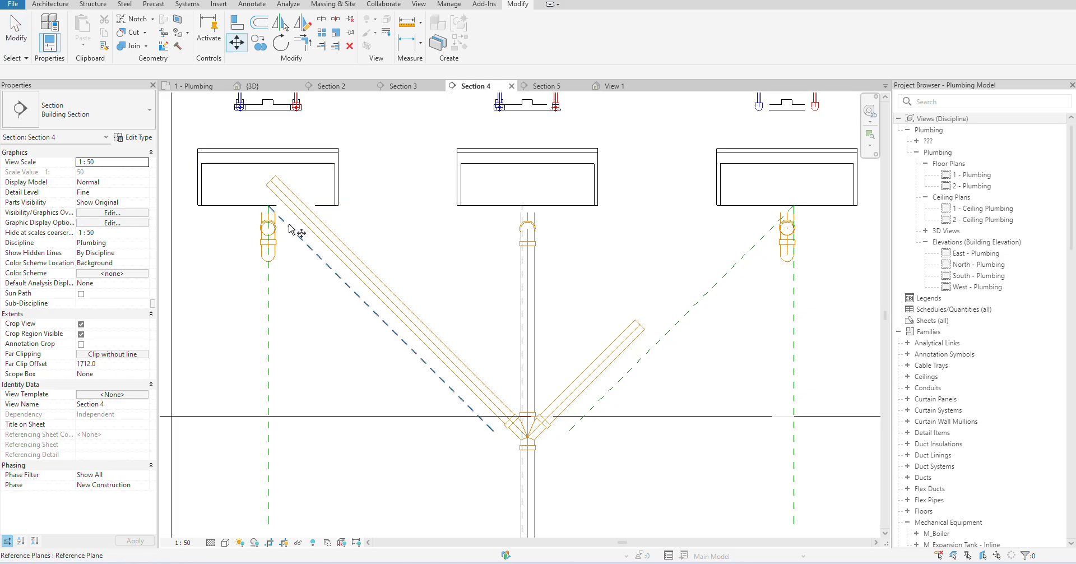
left_click(290, 225)
key("Return")
left_click(269, 206)
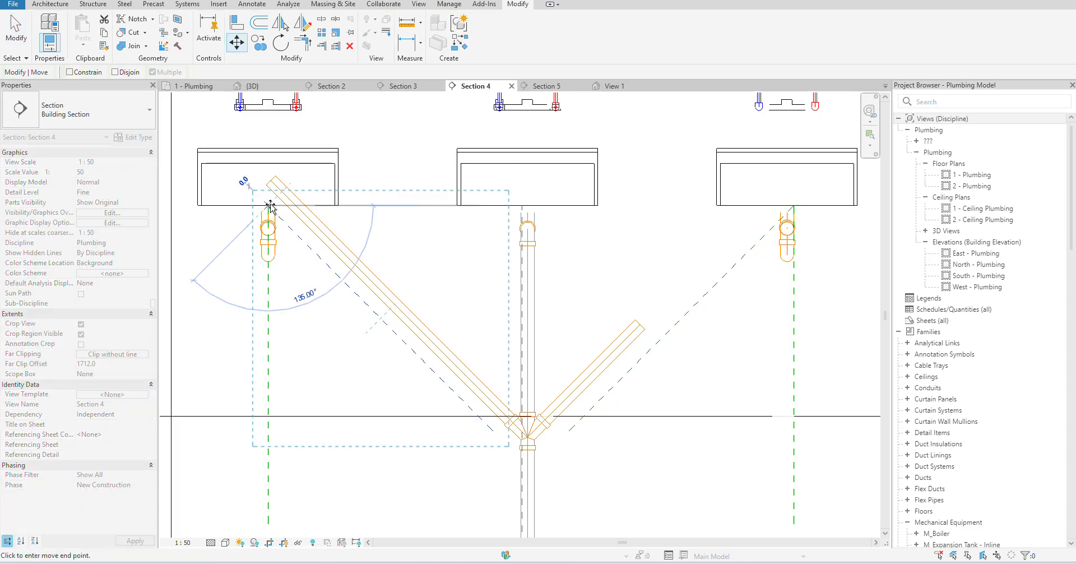
scroll(271, 230, "up", 2)
left_click(269, 229)
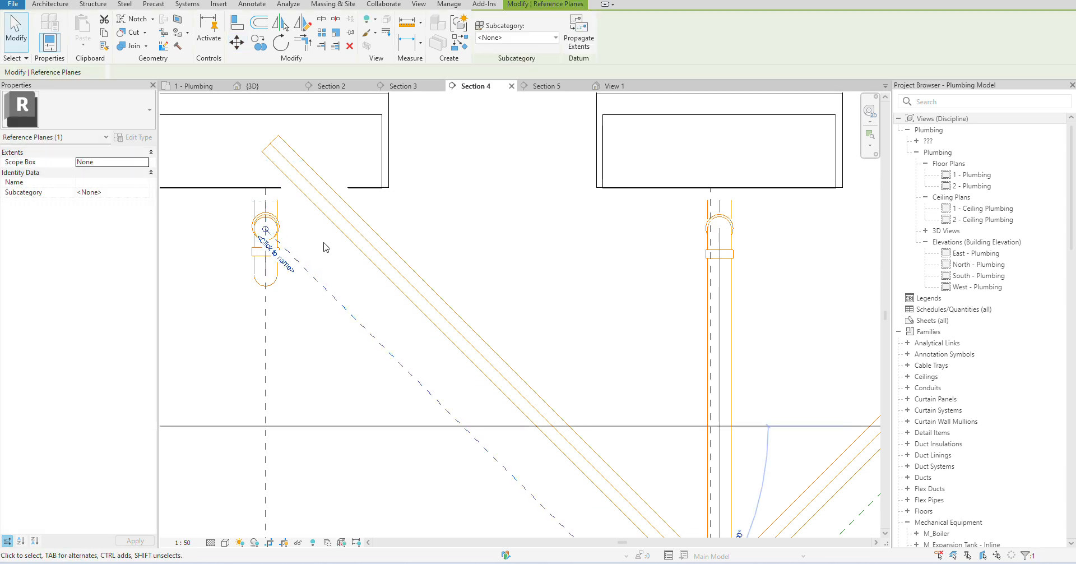
scroll(330, 242, "down", 2)
key("Escape")
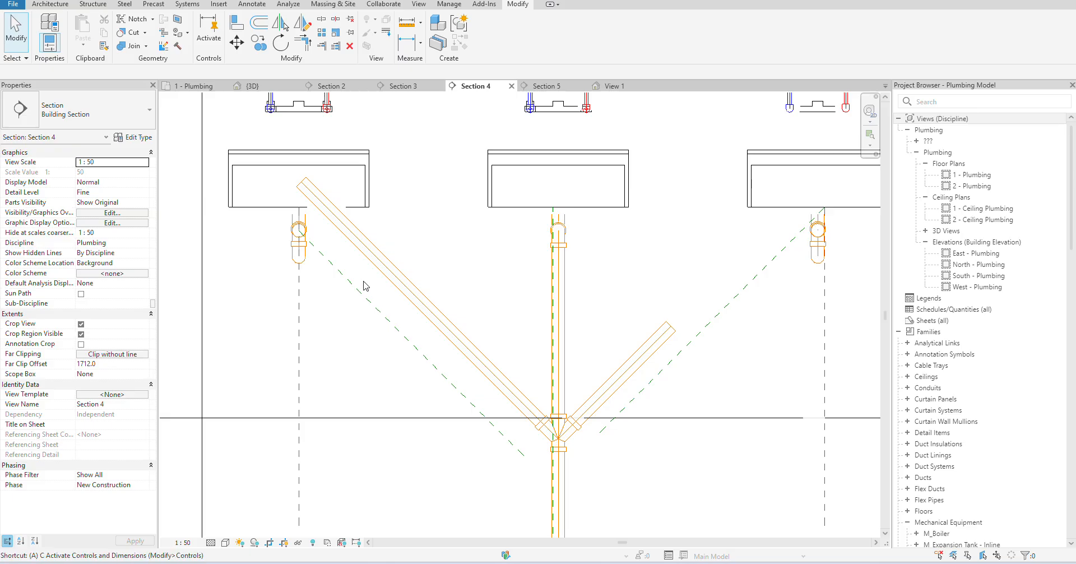
- Align the stack's left diagonal branch with the left diagonal reference plane
key("a")
key("l")
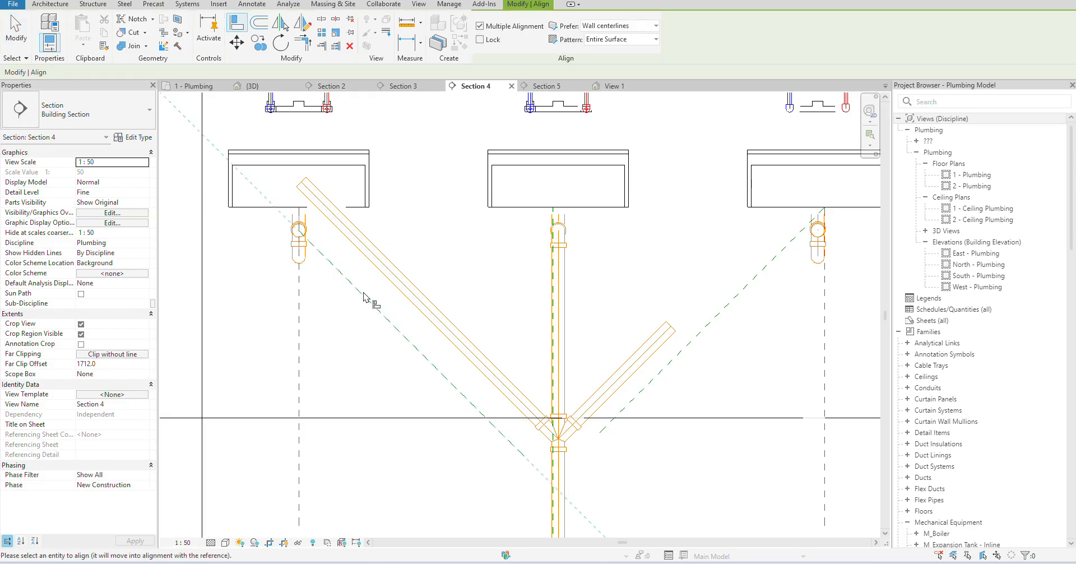
left_click(406, 278)
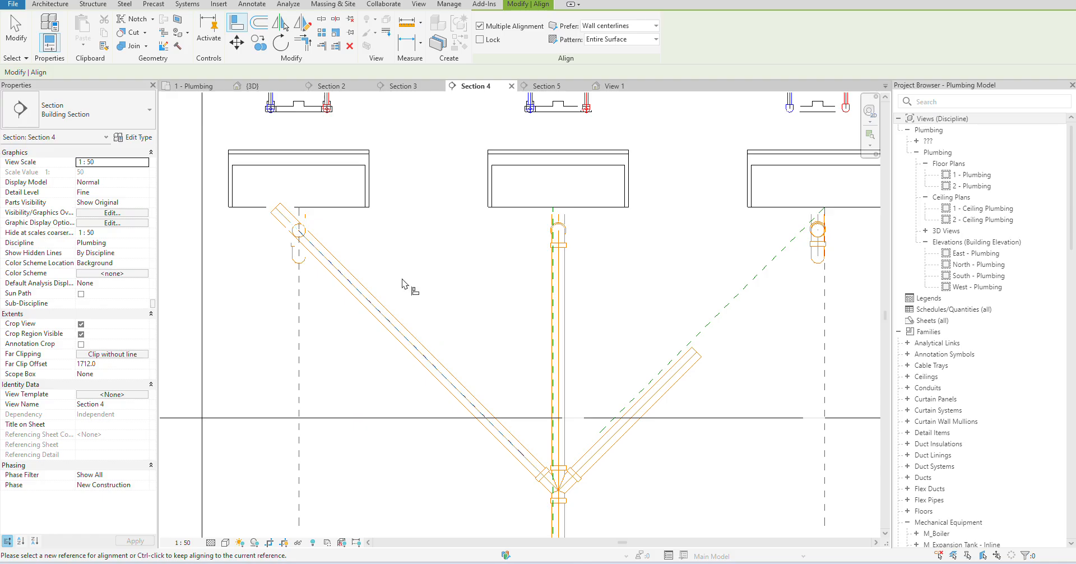
key("Escape")
key("Escape")
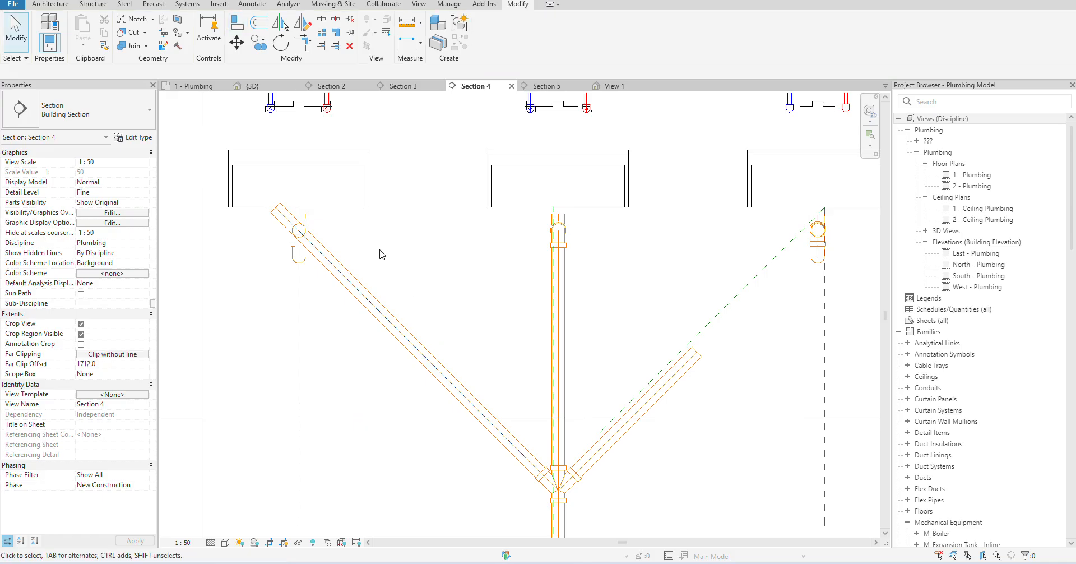
- In the 1 - Plumbing plan, join the leftmost sink's drain pipe to the stack's left diagonal branch with Trim/Extend to Corner
left_click(406, 86)
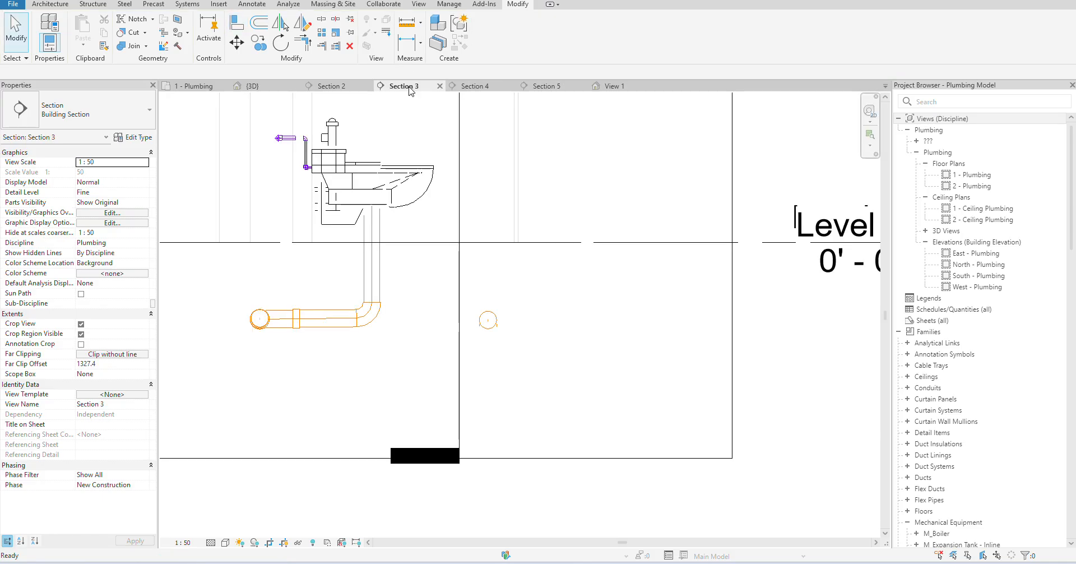
left_click(325, 87)
left_click(225, 87)
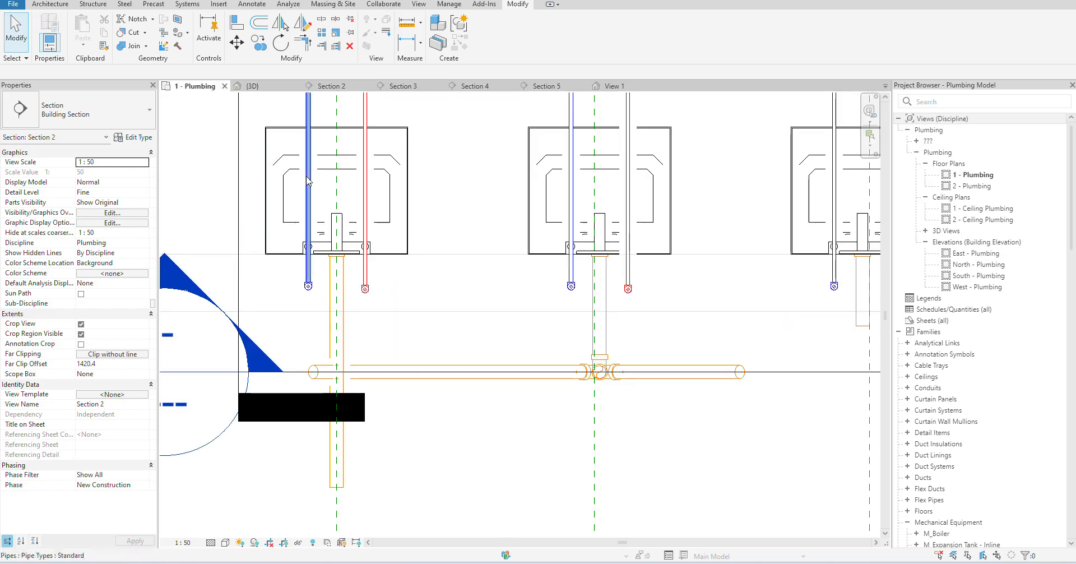
key("t")
key("r")
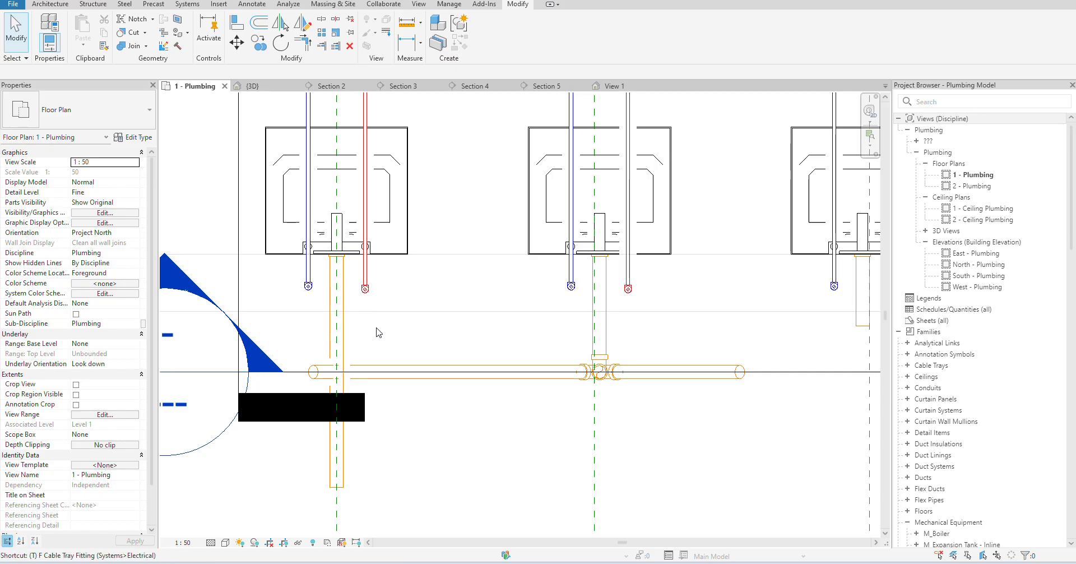
left_click(339, 335)
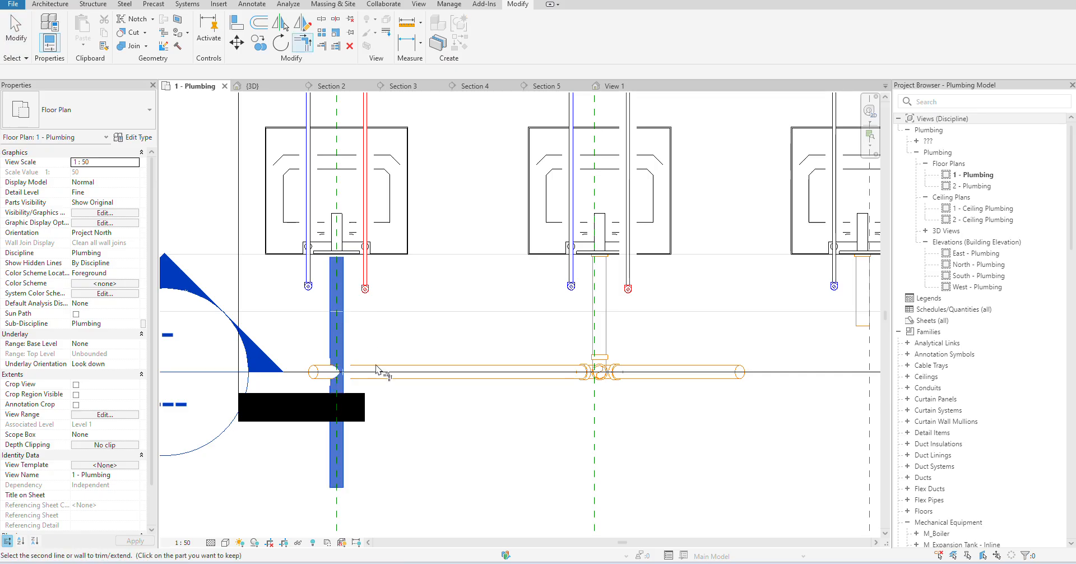
left_click(448, 373)
key("Escape")
scroll(402, 295, "down", 2)
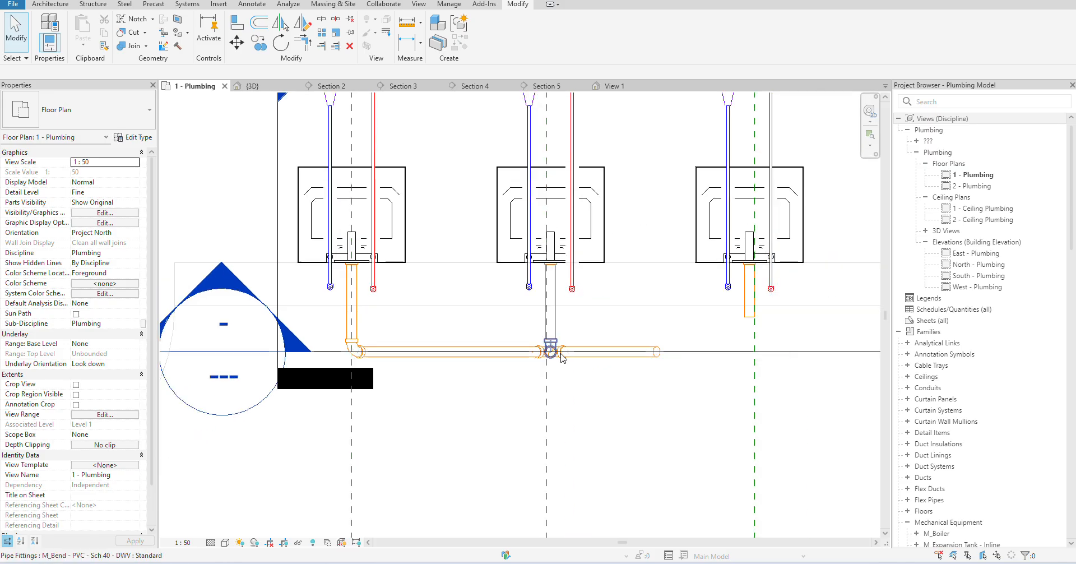
middle_click_drag(550, 353, 506, 387)
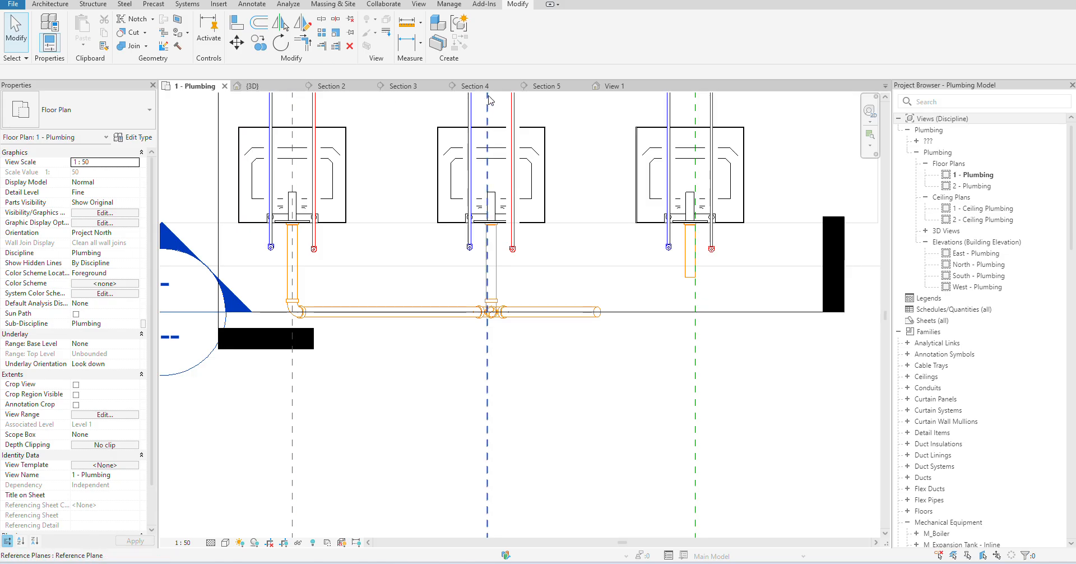
- In Section 4, move the right diagonal reference plane so it passes through the centre of the rightmost sink's drain pipe
left_click(474, 86)
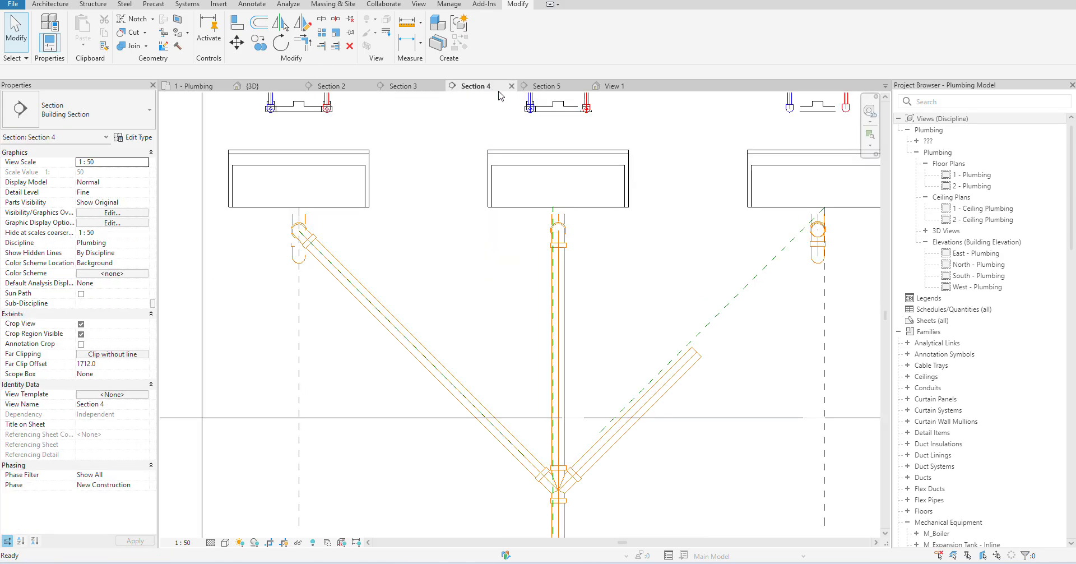
left_click(751, 290)
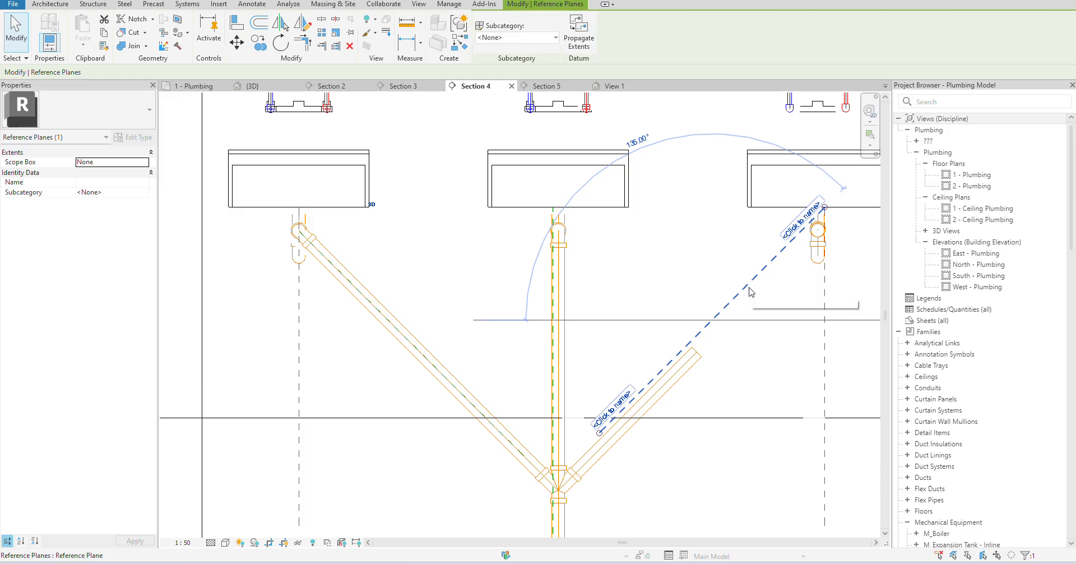
key("v")
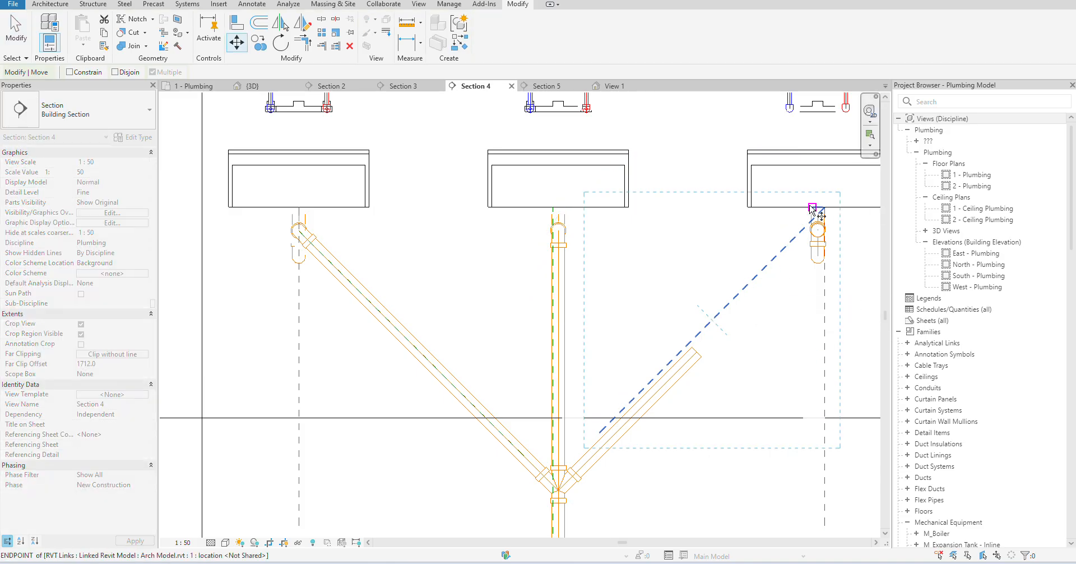
scroll(805, 212, "up", 2)
left_click(790, 261)
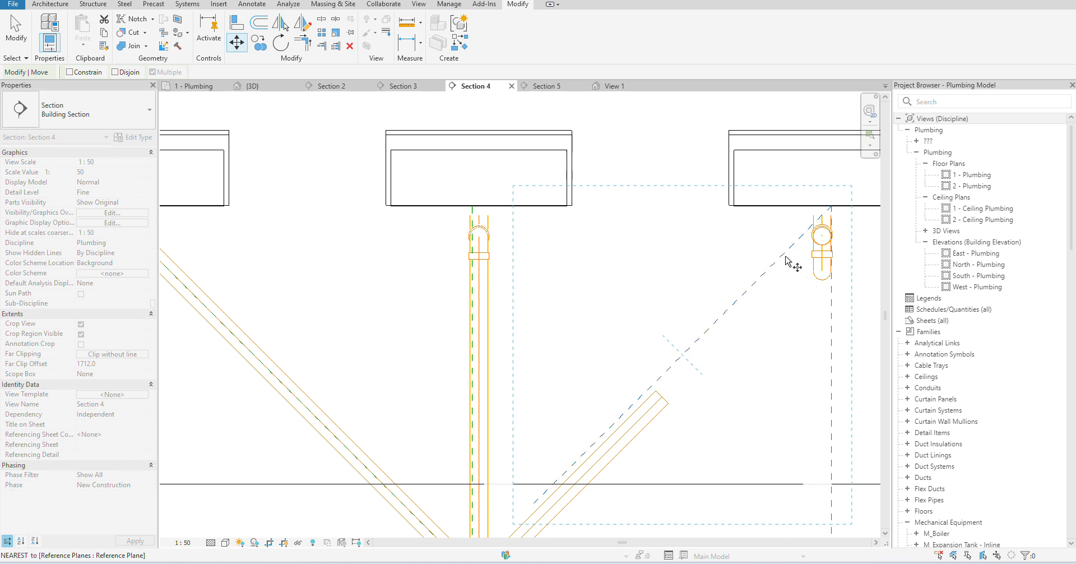
left_click(821, 235)
key("Escape")
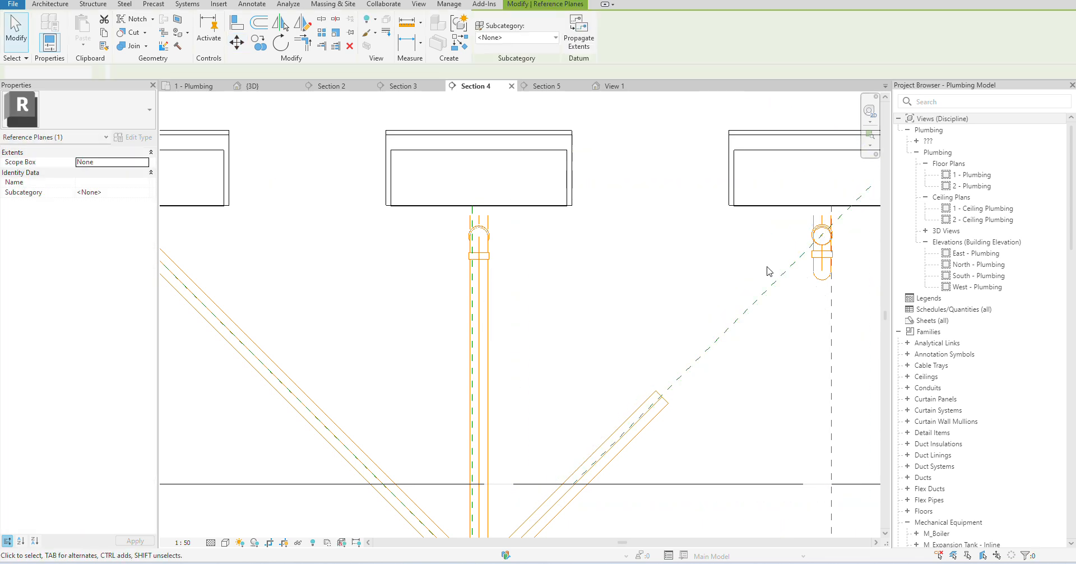
- Align the stack's right diagonal branch with the right diagonal reference plane
key("a")
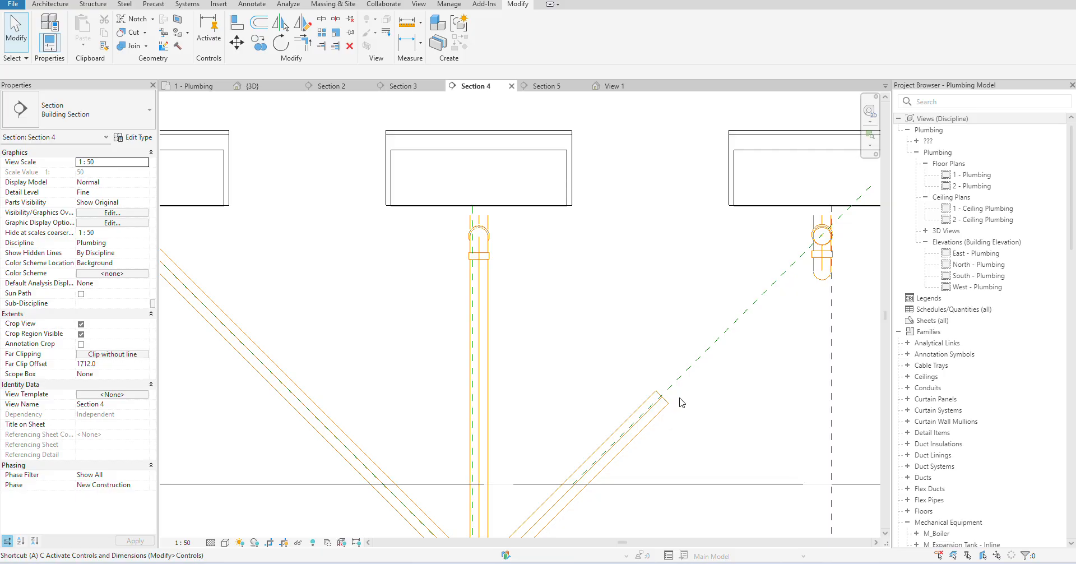
key("l")
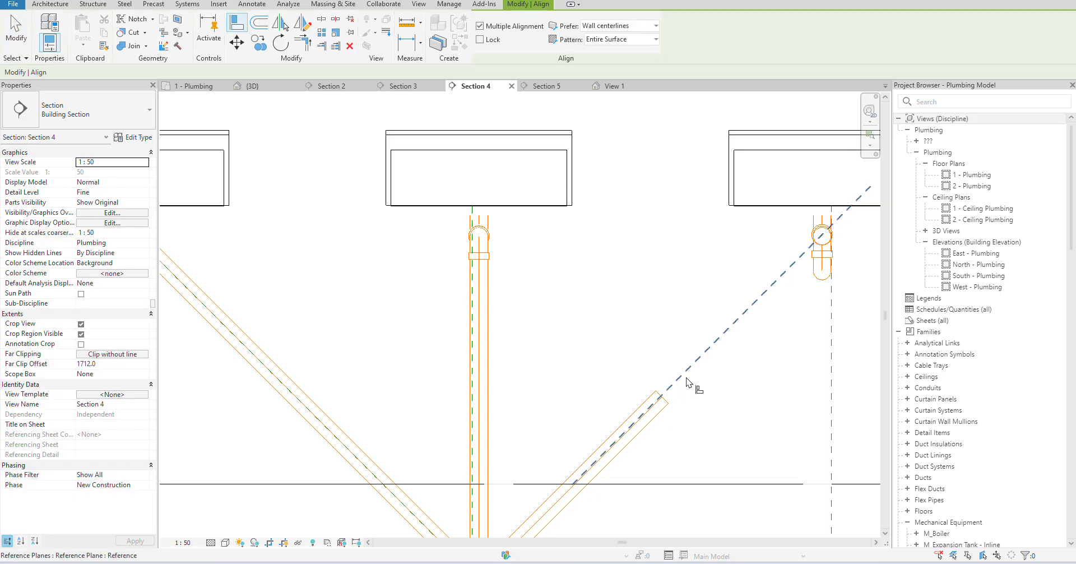
left_click(663, 404)
key("Escape")
key("Escape")
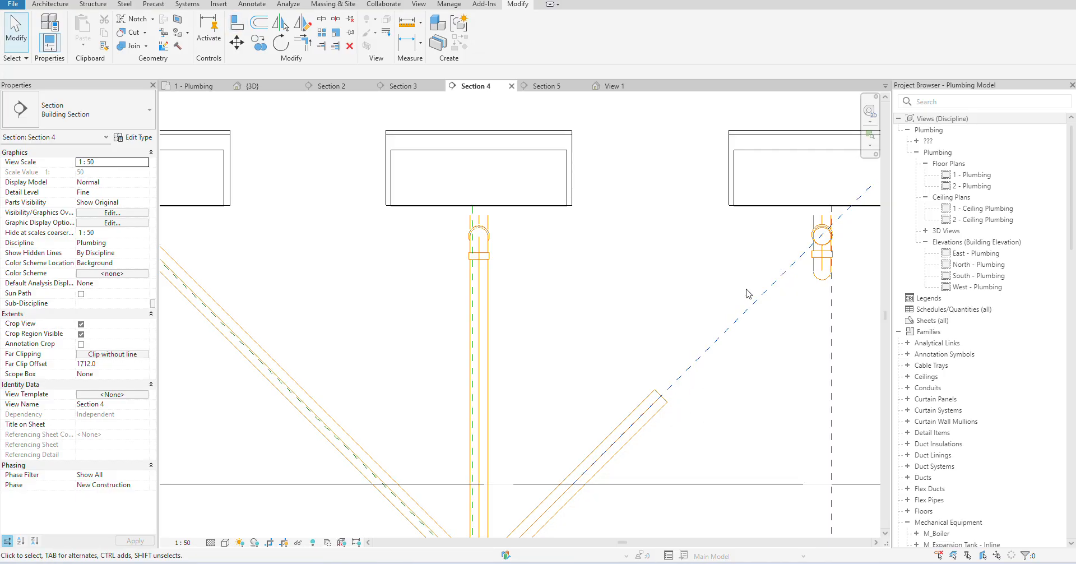
- In the 3D view, try to join the rightmost sink's drain pipe to the stack's right diagonal branch with Trim/Extend to Corner
left_click(252, 86)
key("t")
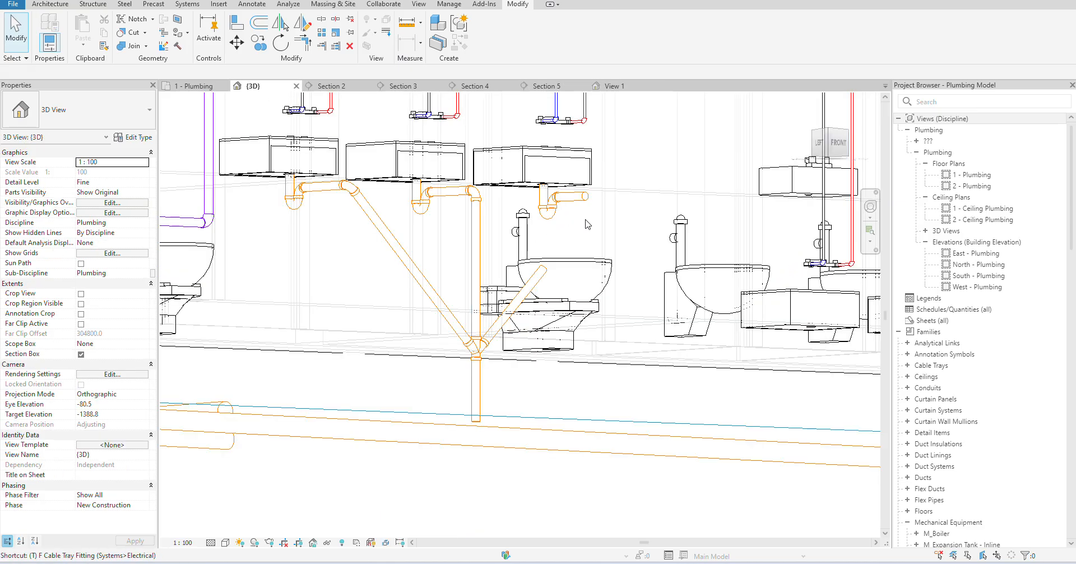
key("r")
left_click(572, 196)
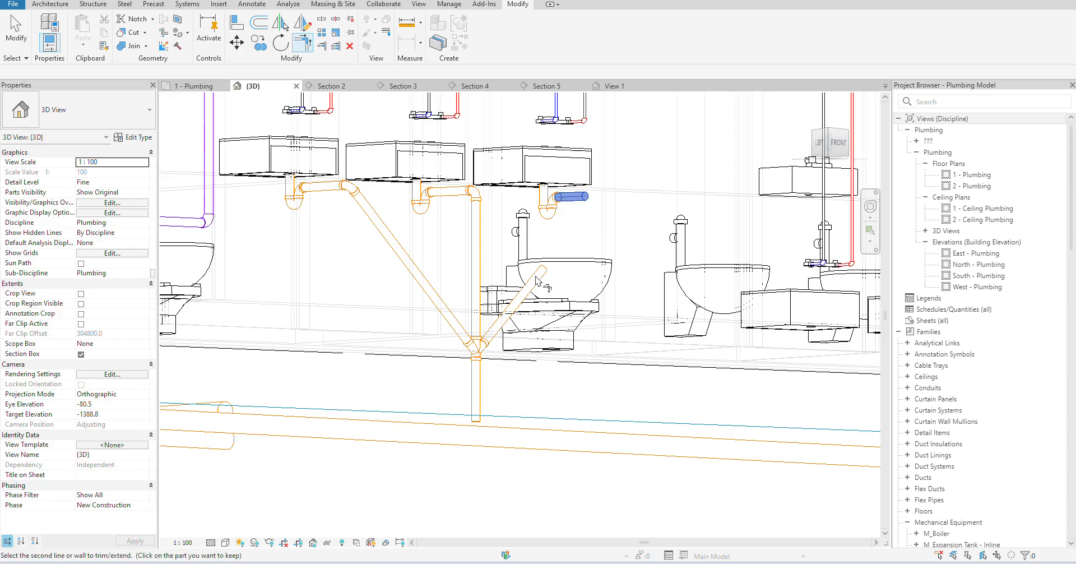
key("Escape")
key("Escape")
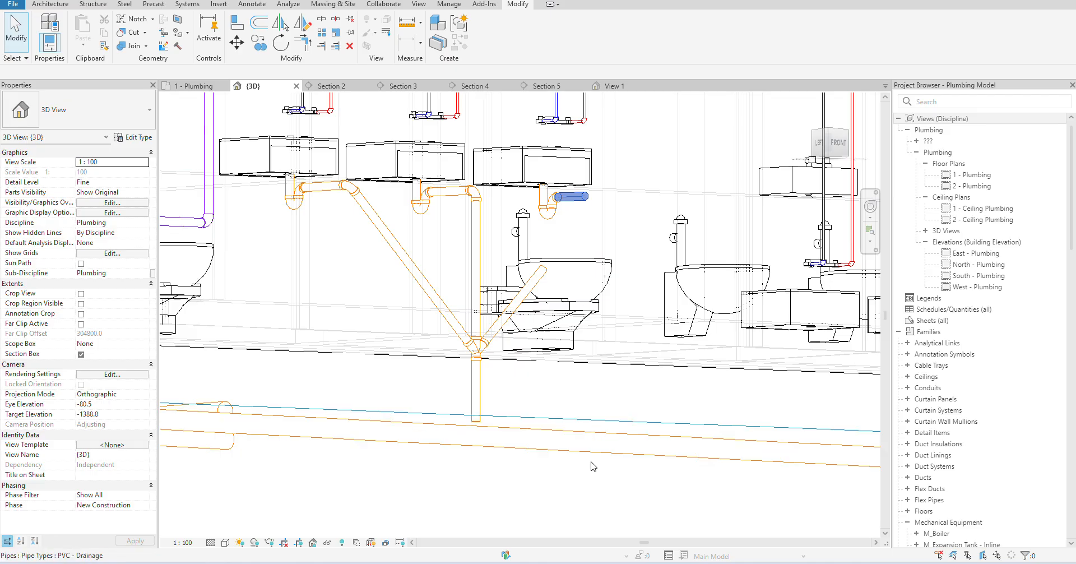
scroll(328, 242, "down", 1)
scroll(328, 242, "up", 1)
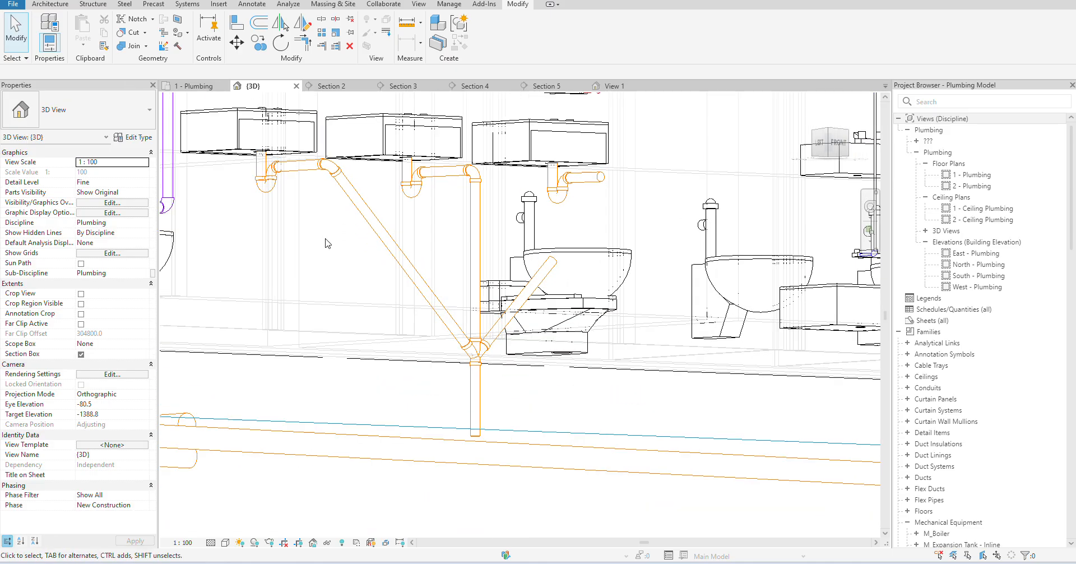
key("t")
key("r")
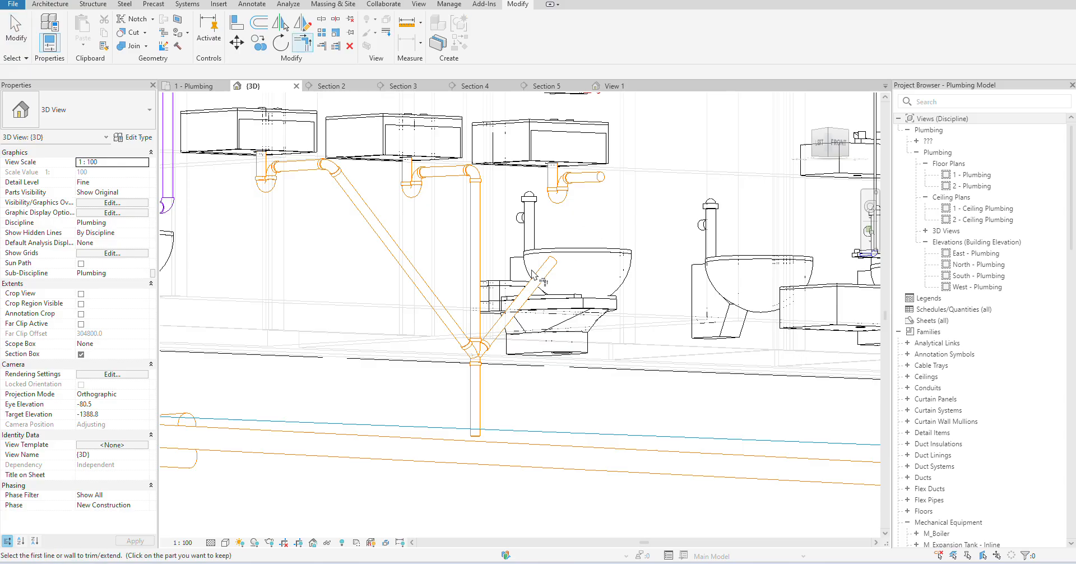
left_click(538, 279)
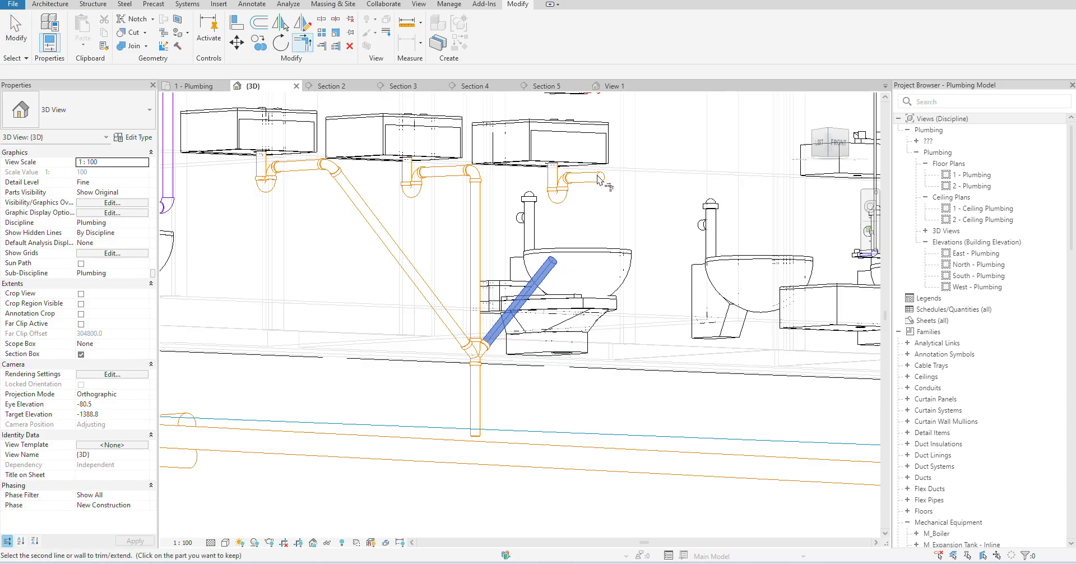
middle_click_drag(604, 185, 534, 225, "shift")
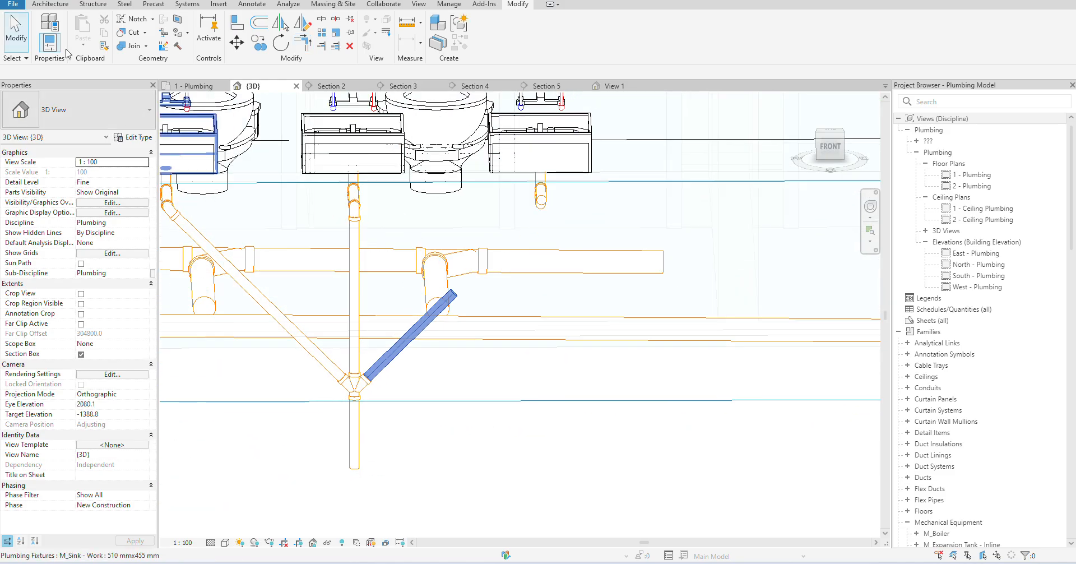
left_click(17, 25)
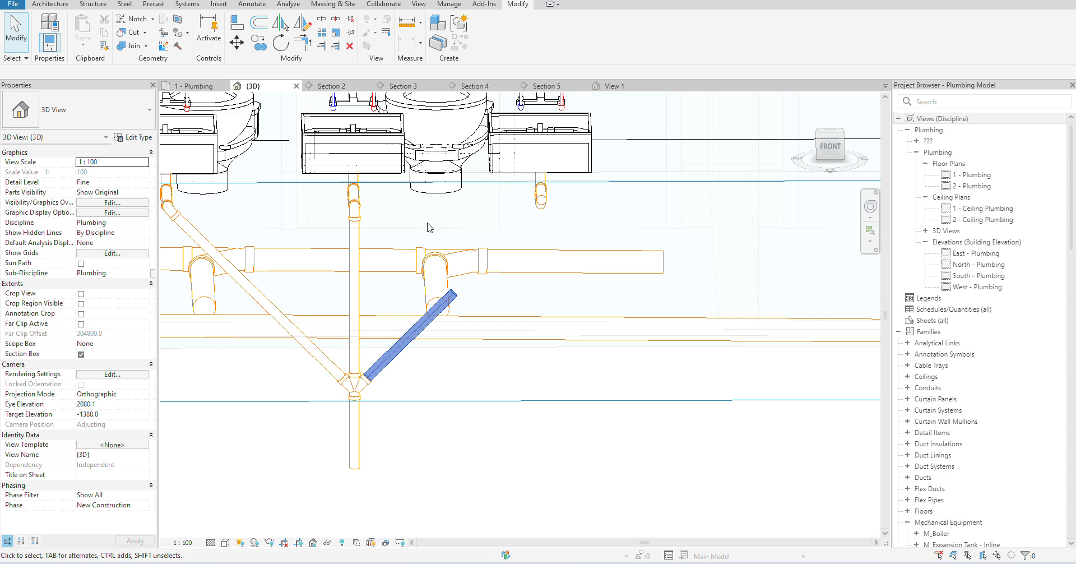
- In the 1 - Plumbing plan, move Section 5 between the middle and rightmost sinks and extend its far clip offset to about 825
left_click(193, 85)
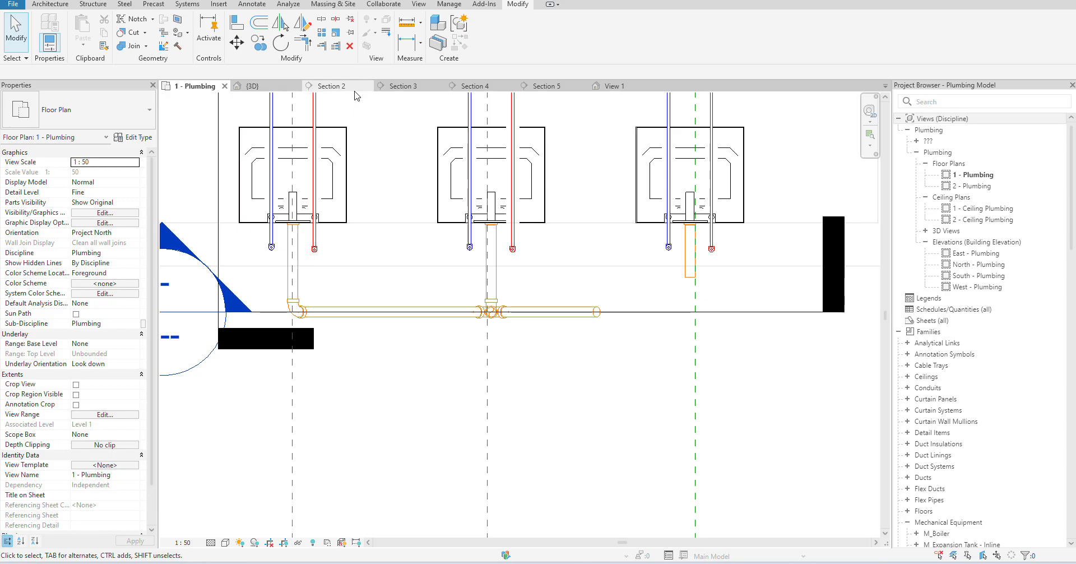
left_click(468, 87)
scroll(566, 269, "down", 1)
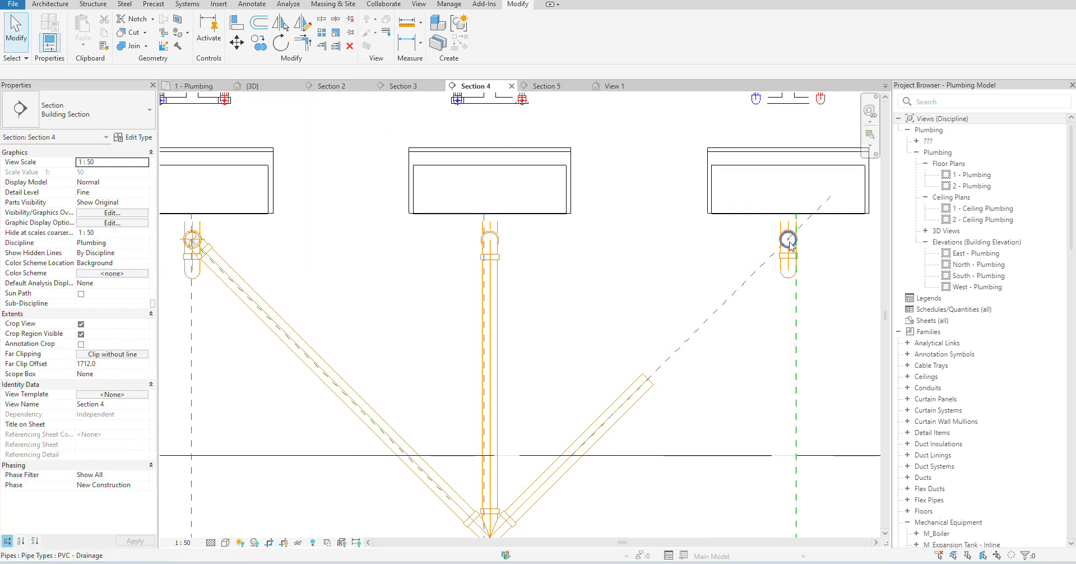
left_click(541, 90)
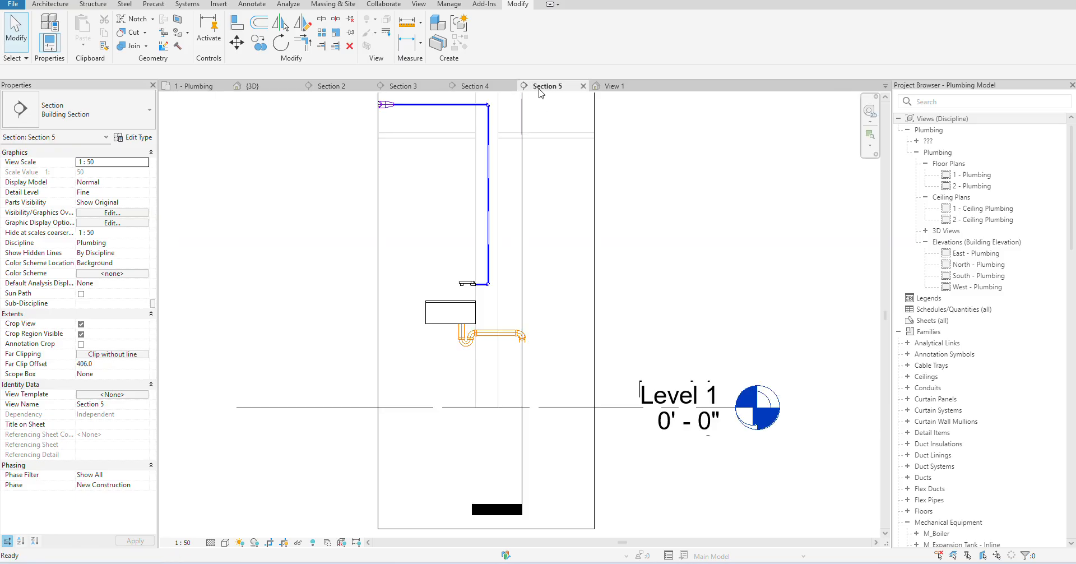
left_click(193, 85)
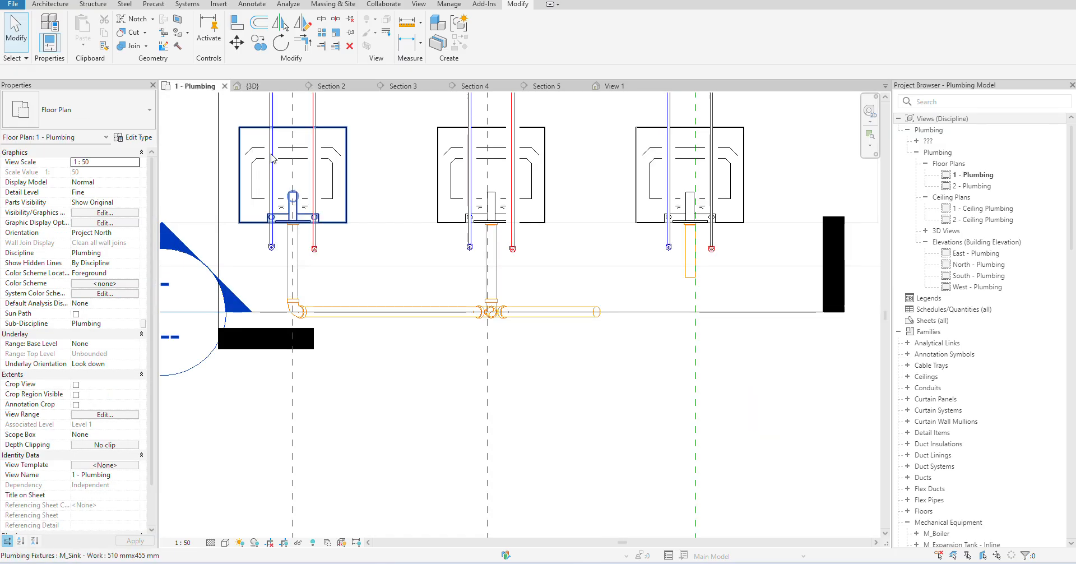
scroll(368, 238, "down", 2)
left_click(270, 174)
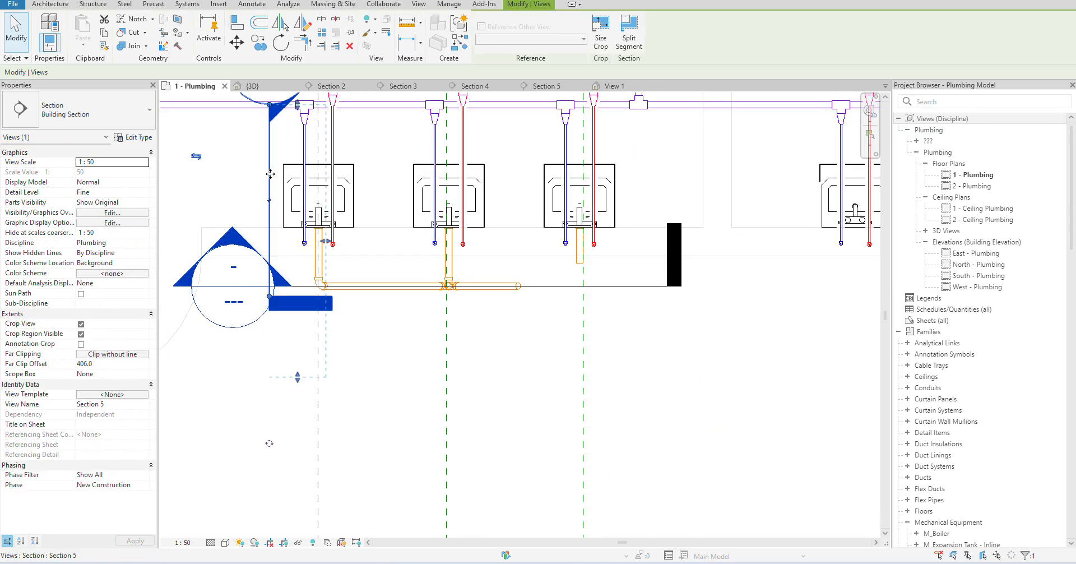
left_click_drag(270, 174, 539, 175)
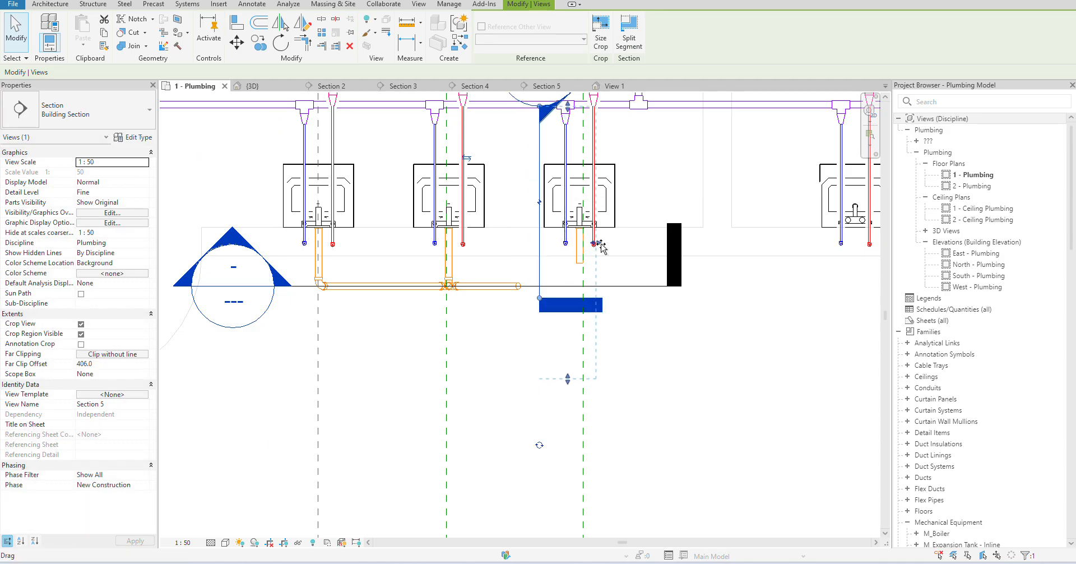
left_click_drag(598, 244, 654, 243)
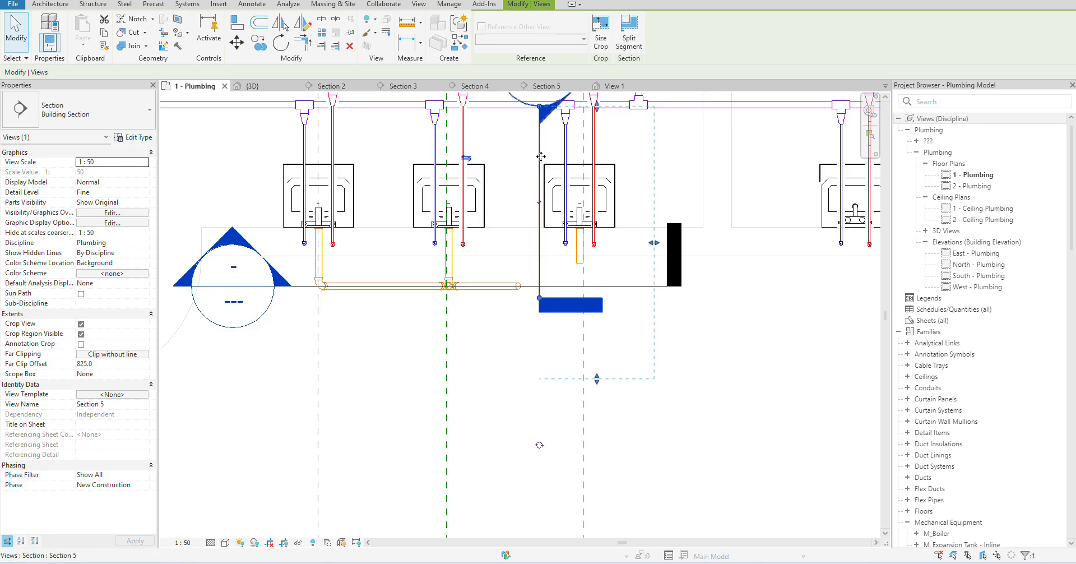
left_click_drag(541, 156, 502, 144)
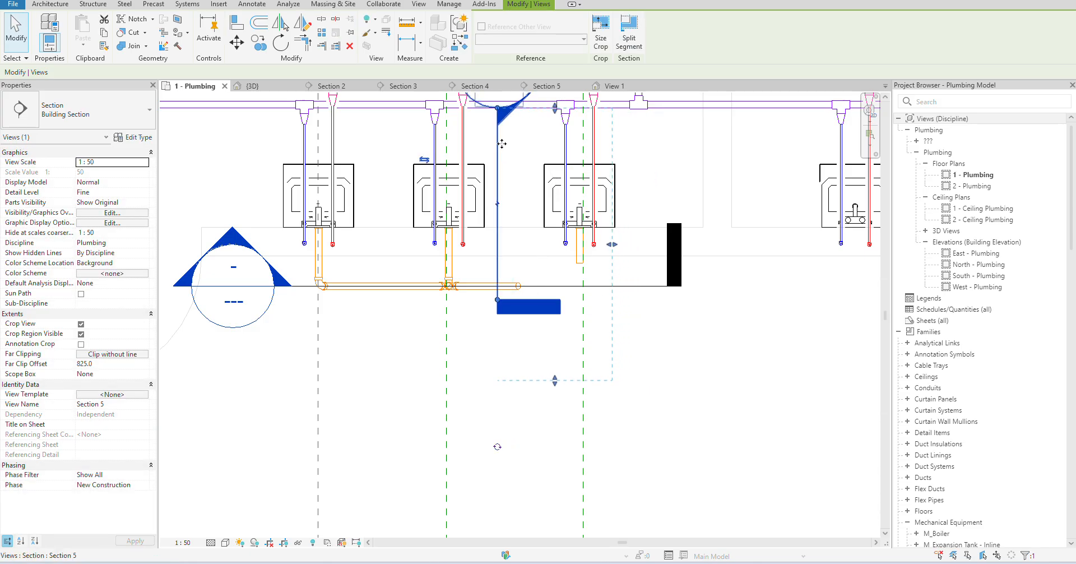
- In Section 5, join the rightmost sink's drain pipe to the stack's right diagonal branch with Trim/Extend to Corner
right_click(501, 144)
left_click(515, 209)
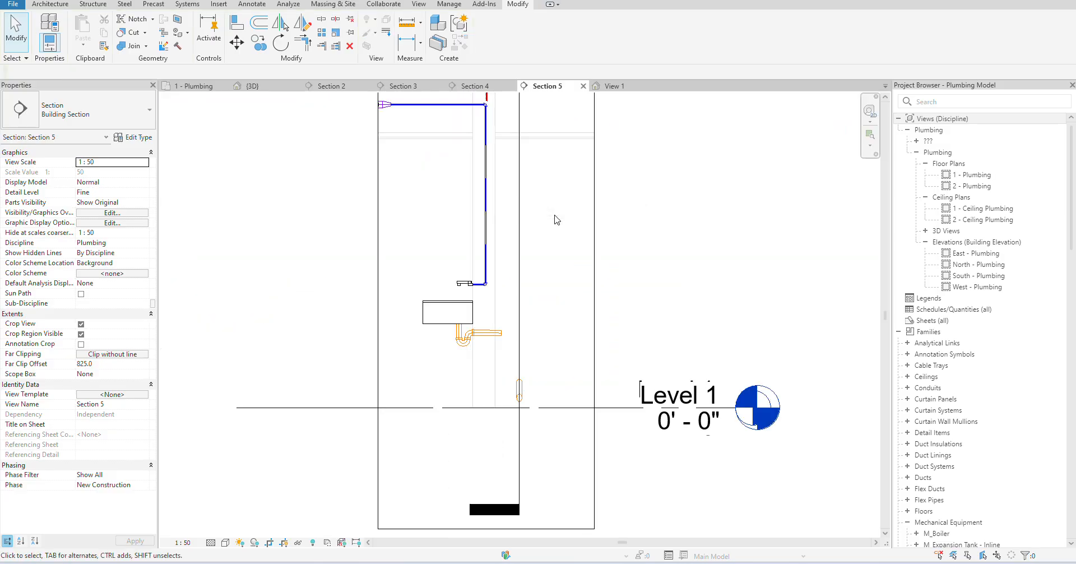
scroll(526, 380, "up", 3)
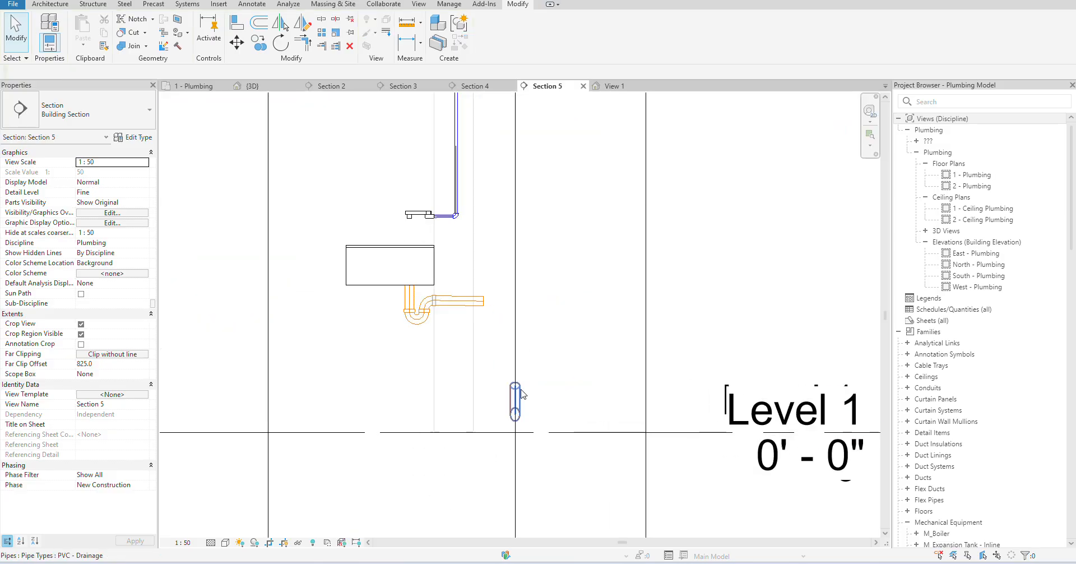
left_click(303, 42)
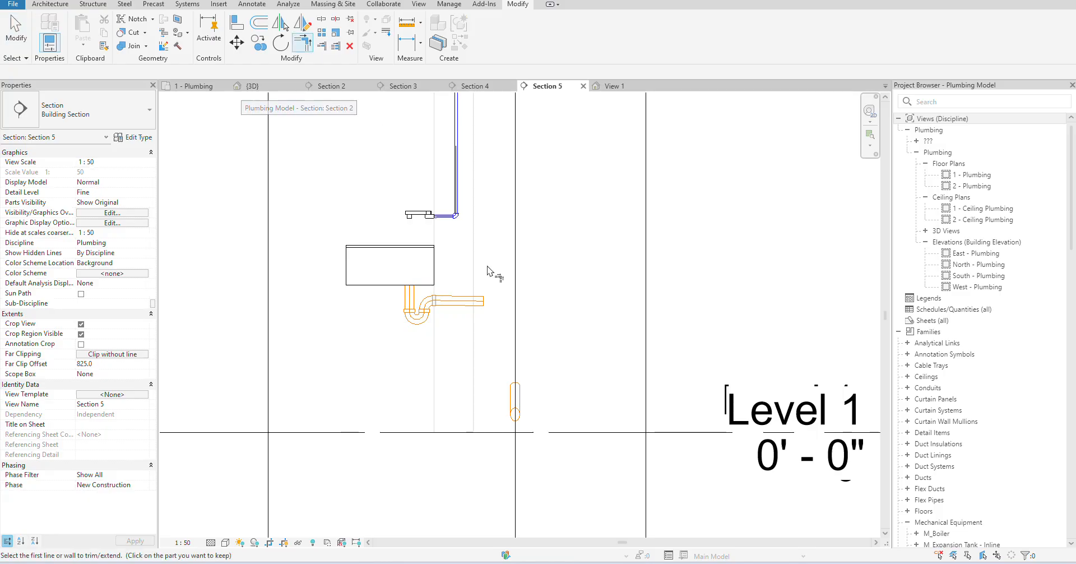
left_click(459, 301)
left_click(517, 392)
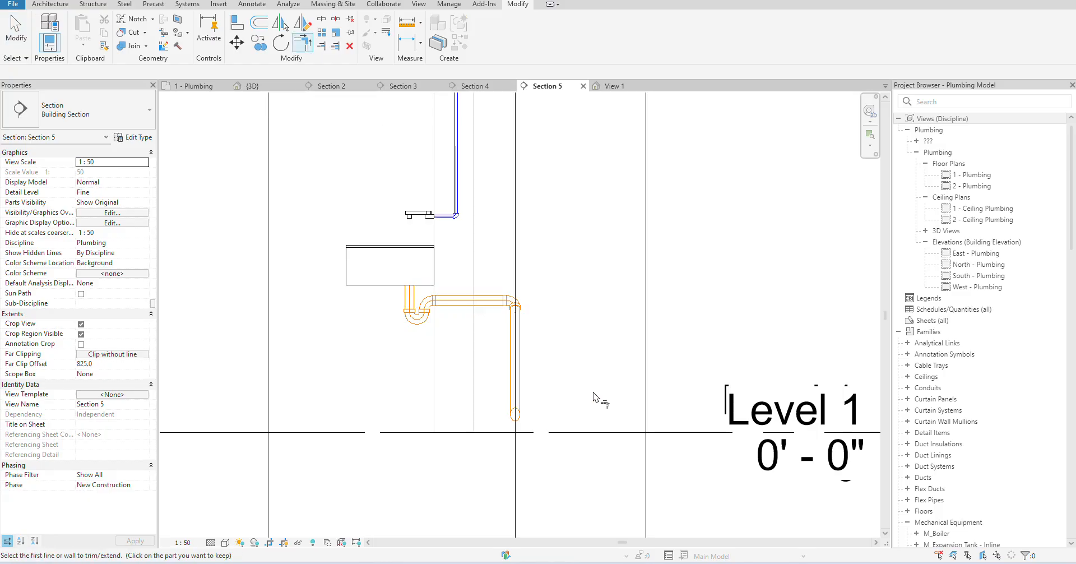
- In the 1 - Plumbing plan, nudge the stack's right diagonal branch with its connected drainage pipes close to the back of the sinks
left_click(193, 86)
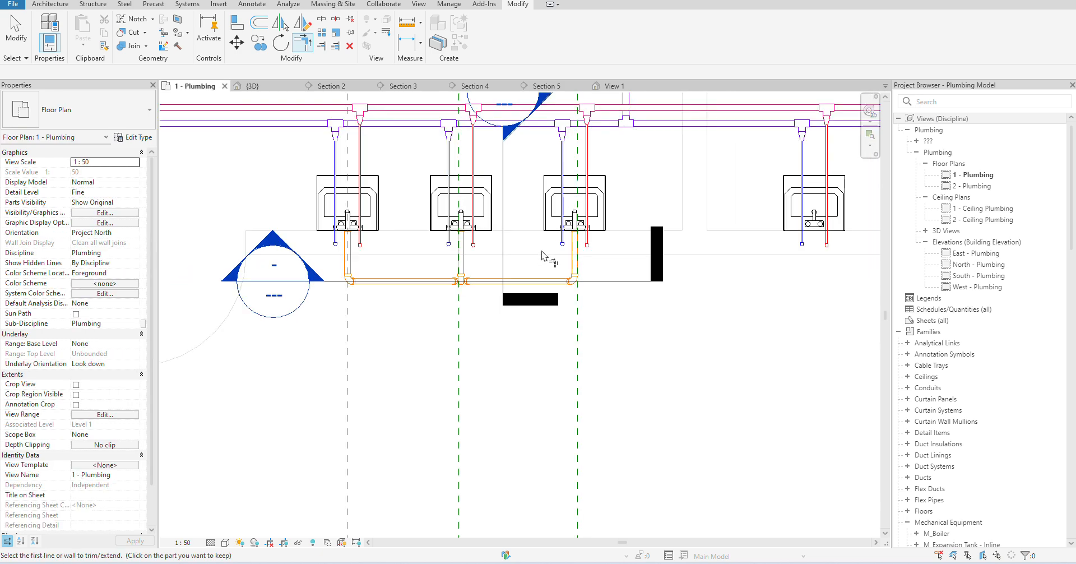
key("Escape")
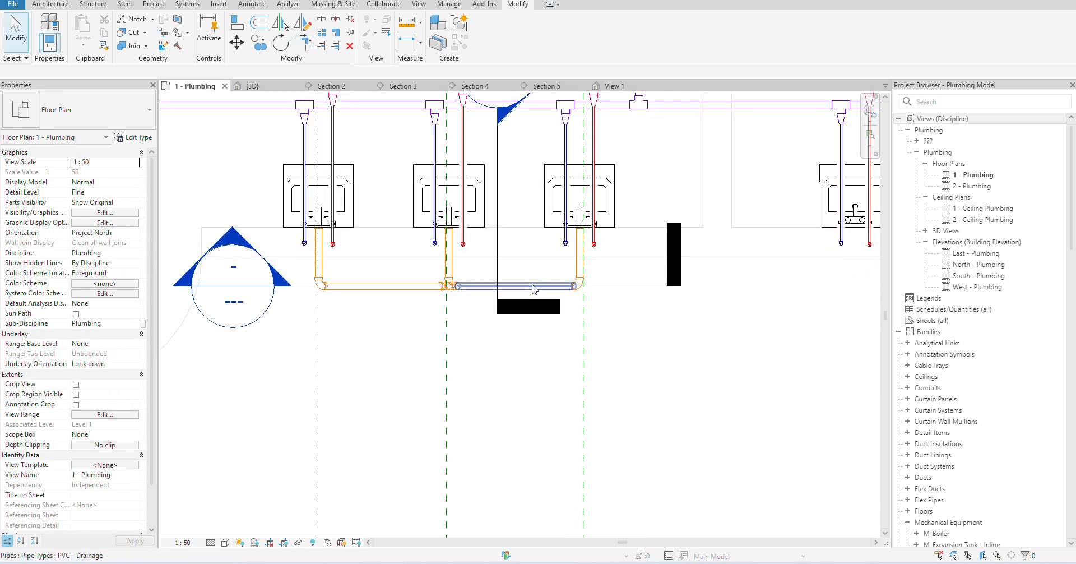
left_click(532, 284)
key("Up")
key("Up")
key("Up")
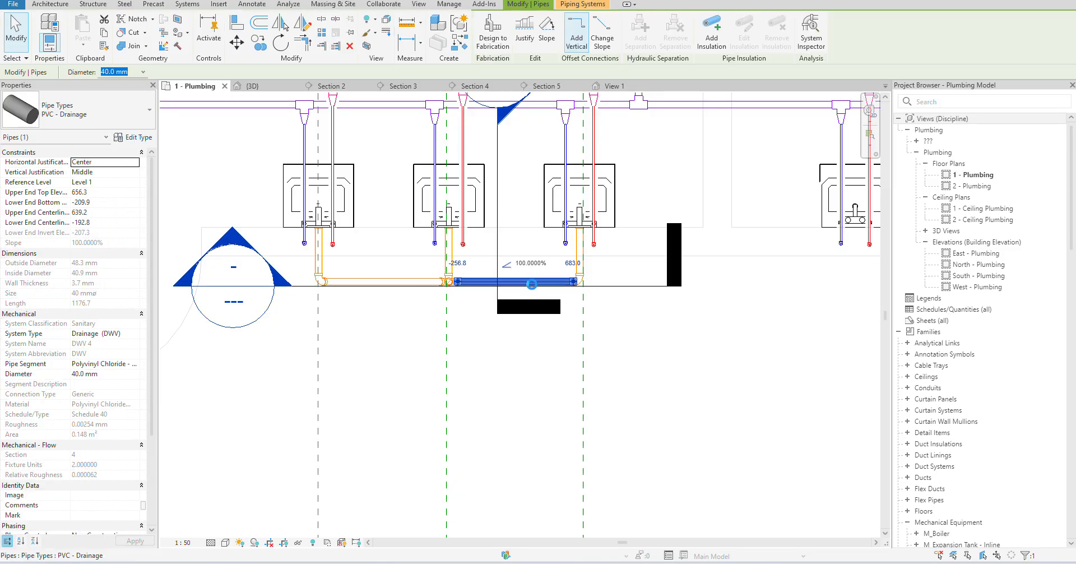
key("Up")
key("Up")
key("Up")
key("Up")
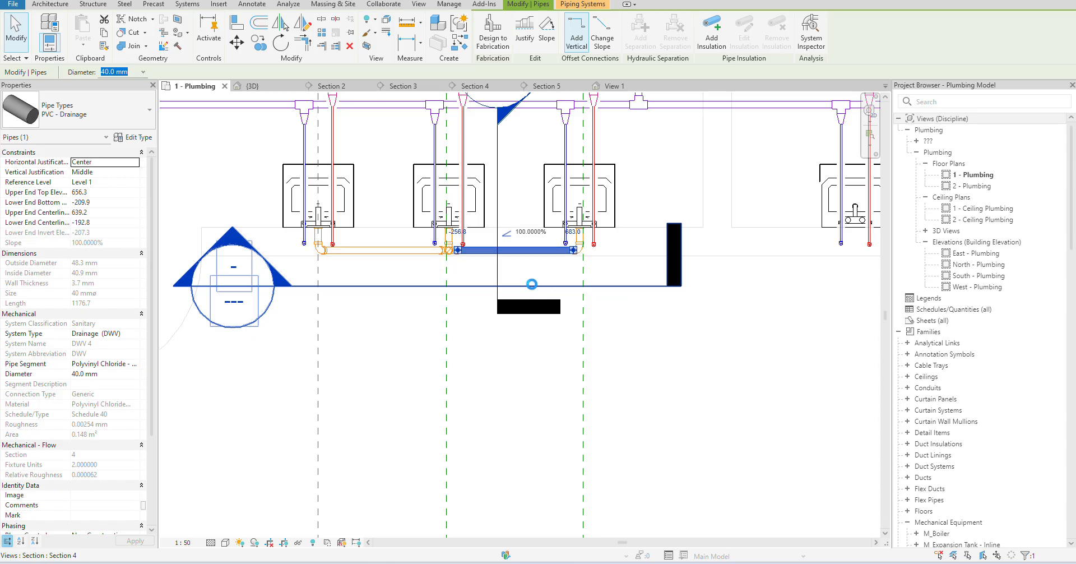
key("Up")
key("Up")
key("Up")
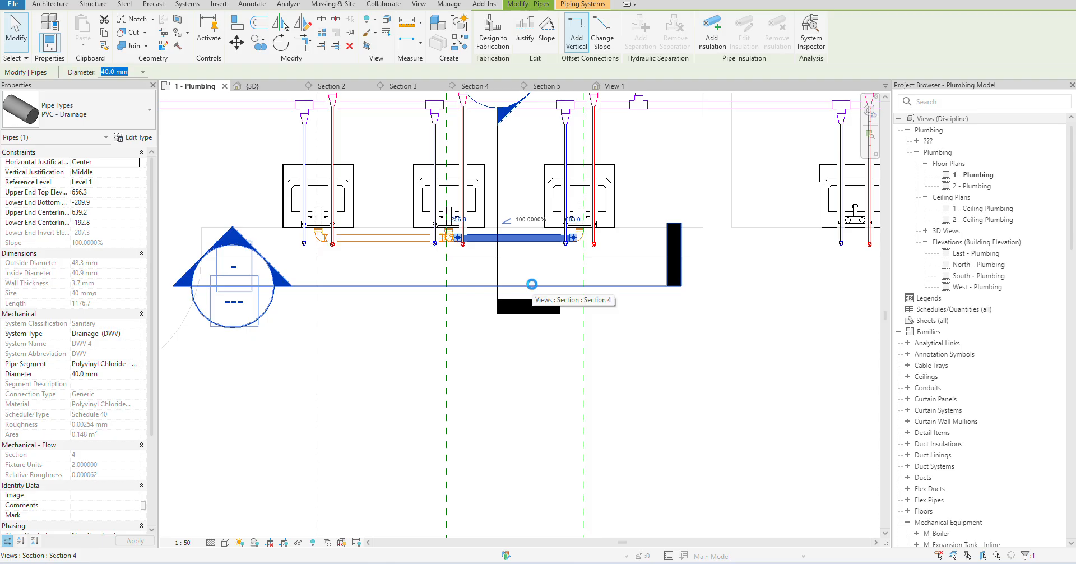
key("Escape")
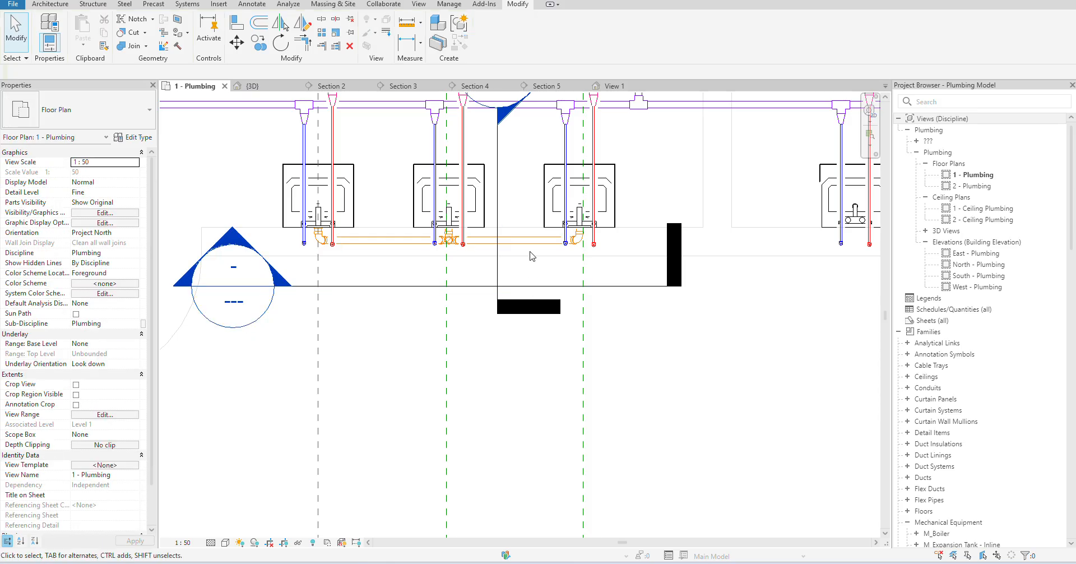
- In the 3D view, select the whole connected pipe network to check the three sinks' drainage connections, and clear the selection
left_click(247, 86)
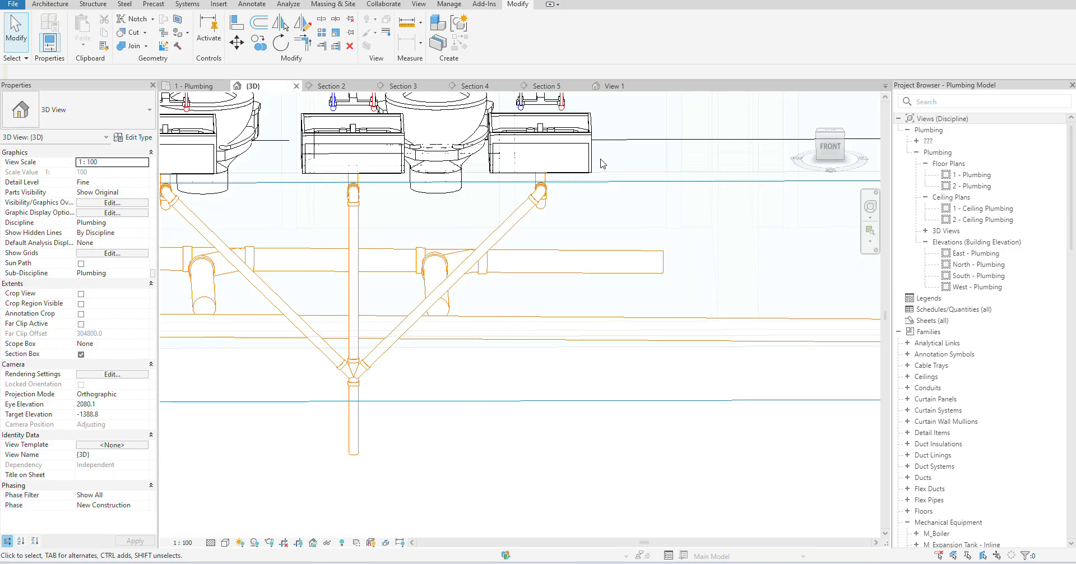
key("Tab")
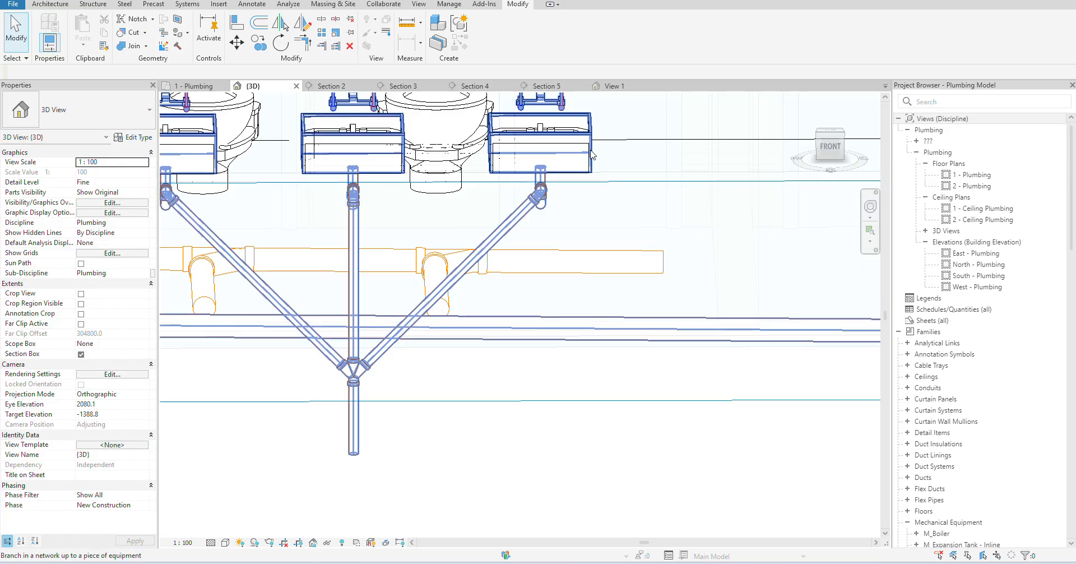
left_click(593, 155)
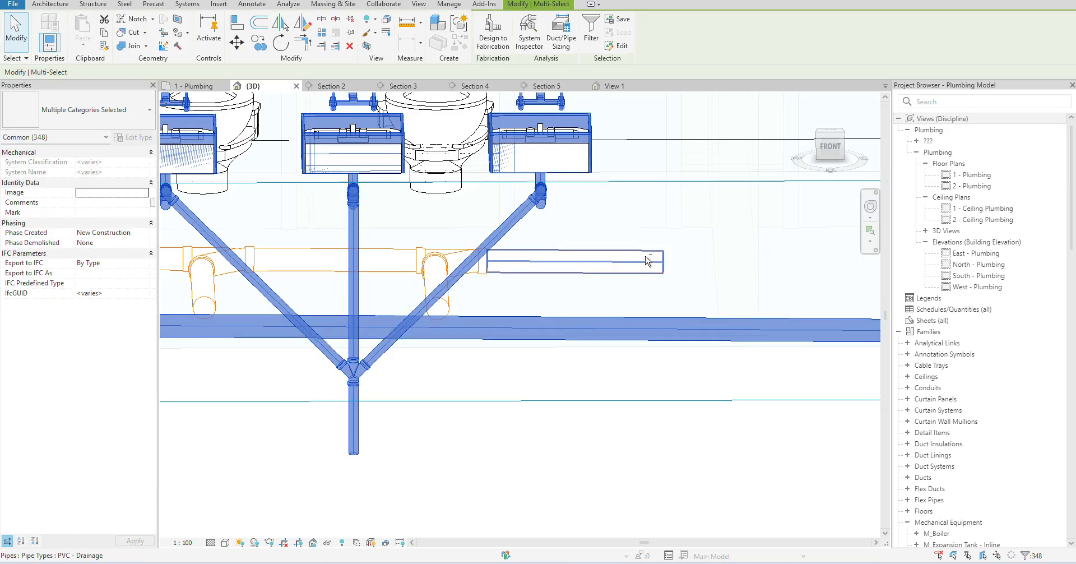
middle_click_drag(647, 259, 617, 246, "shift")
key("Escape")
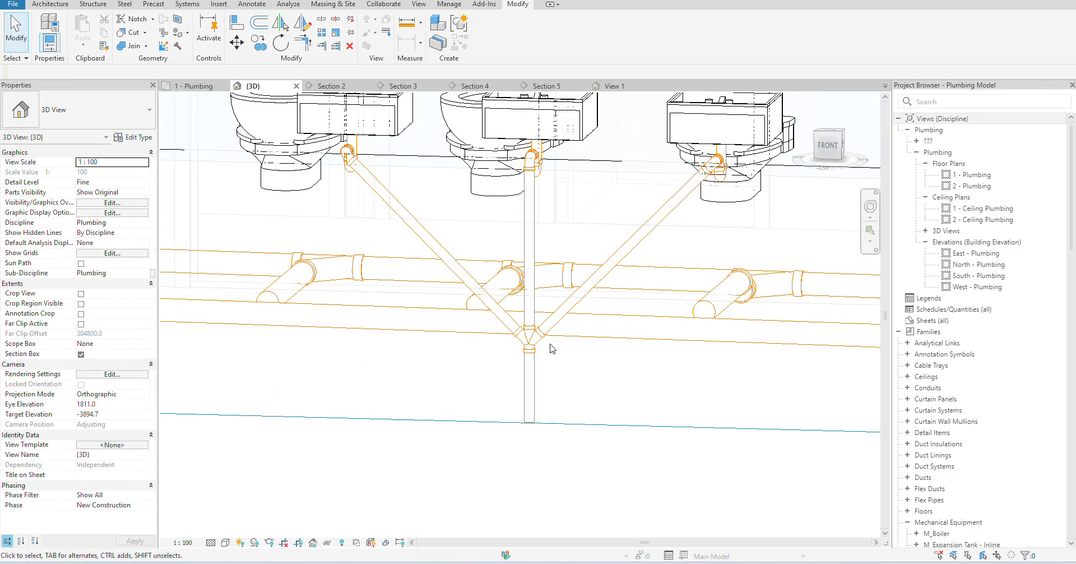
- Try to raise the double wye fitting at the top of the drainage stack to an elevation of -216.8
left_click(542, 339)
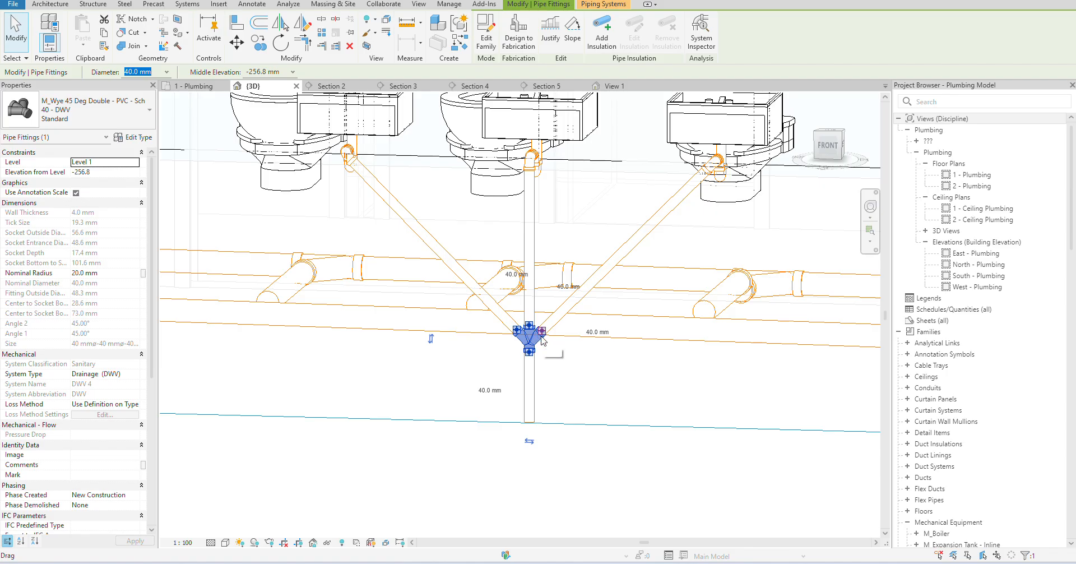
left_click_drag(542, 339, 542, 335)
key("Up")
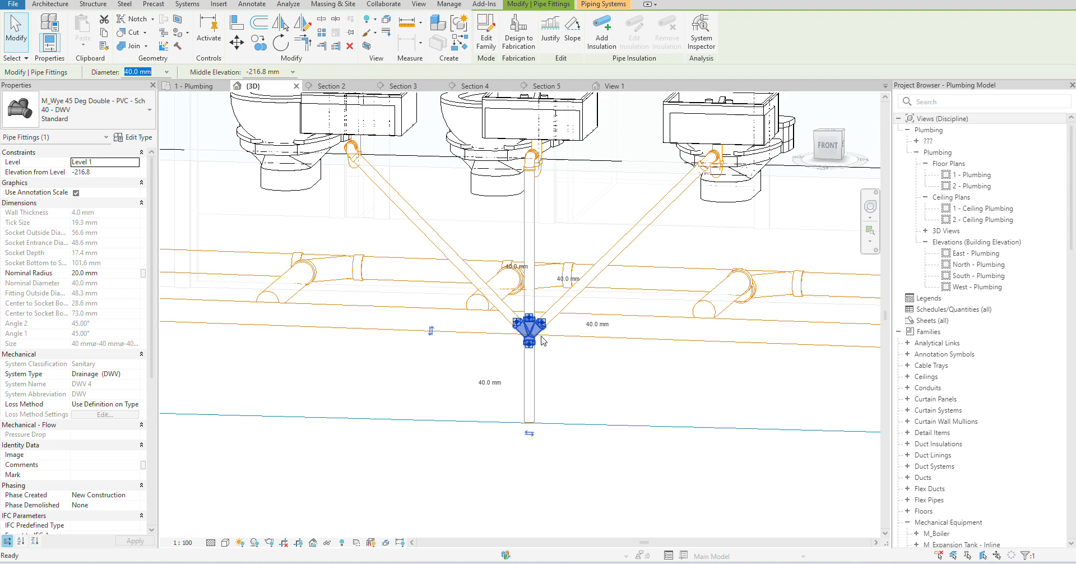
key("Escape")
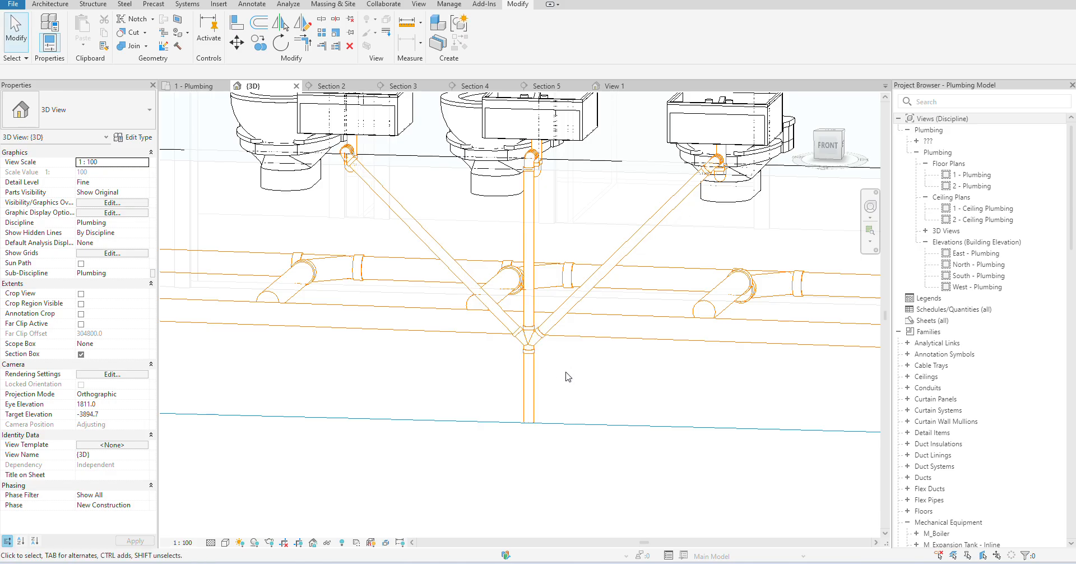
- Turn off Thin Lines so the pipes in the 3D view display with their full line weights
scroll(567, 375, "down", 4)
scroll(544, 247, "up", 3)
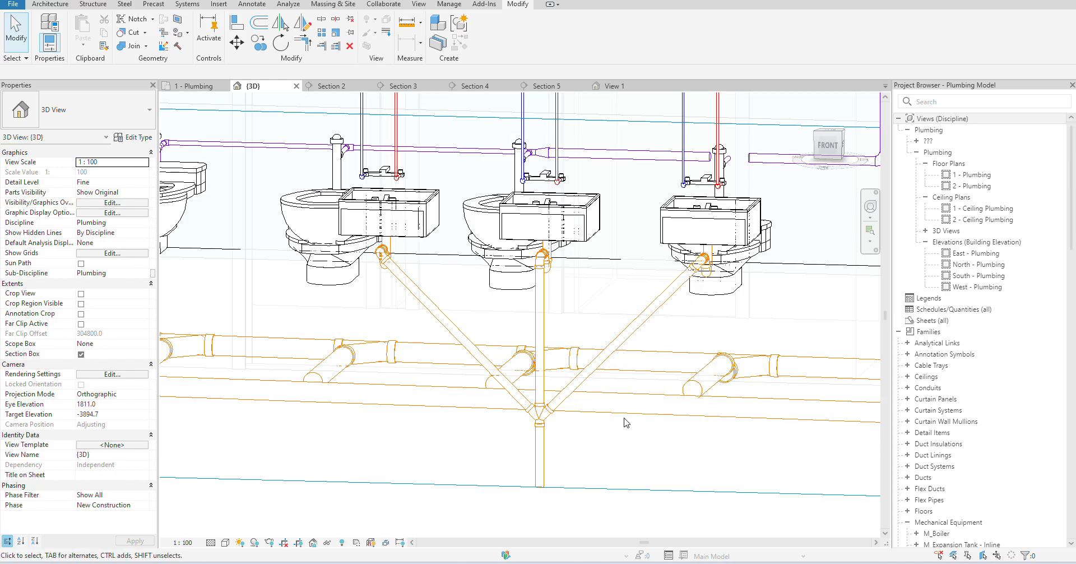
left_click(227, 543)
key("t")
key("l")
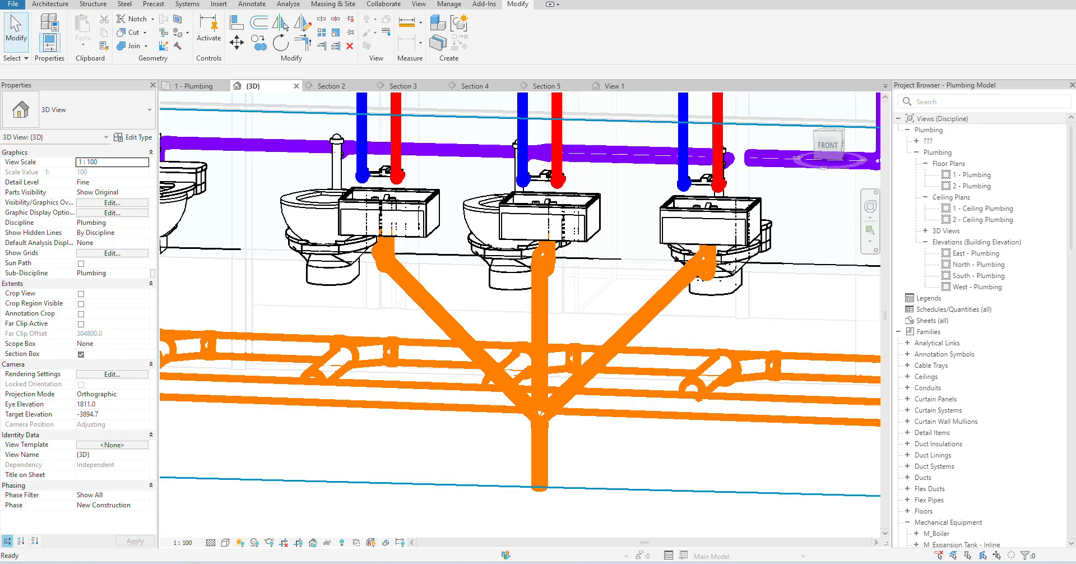
scroll(537, 252, "down", 3)
scroll(537, 250, "up", 2)
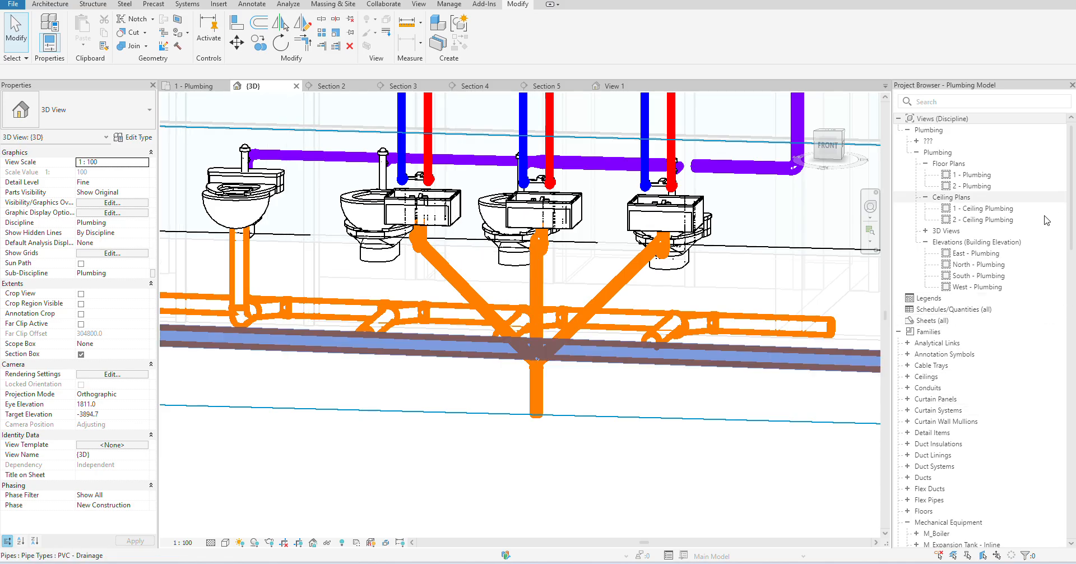
- Search the Project Browser for DRAINAGE and select the PVC - Drainage pipe type
left_click(939, 99)
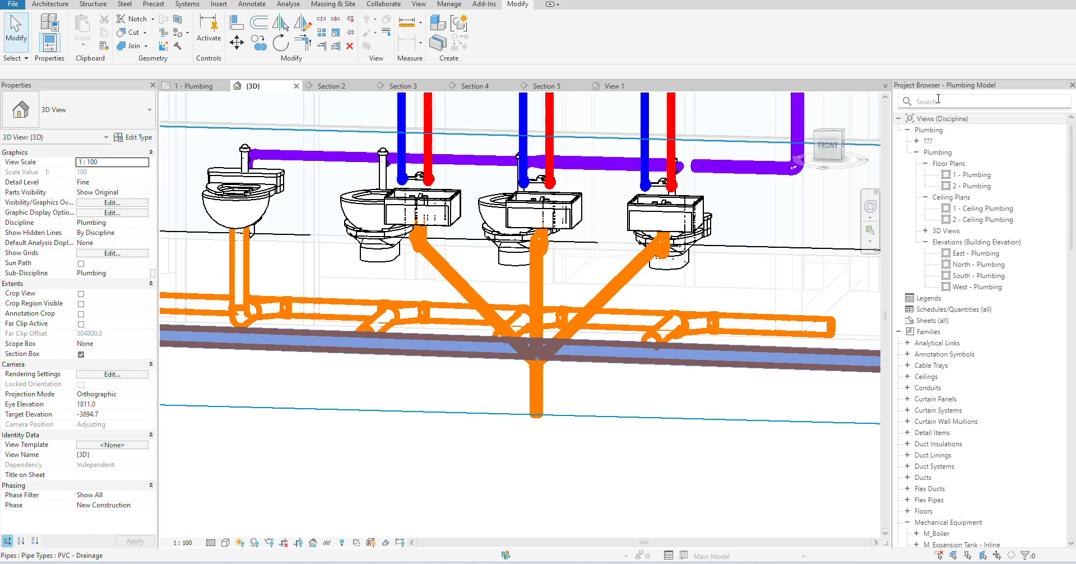
left_click(541, 409)
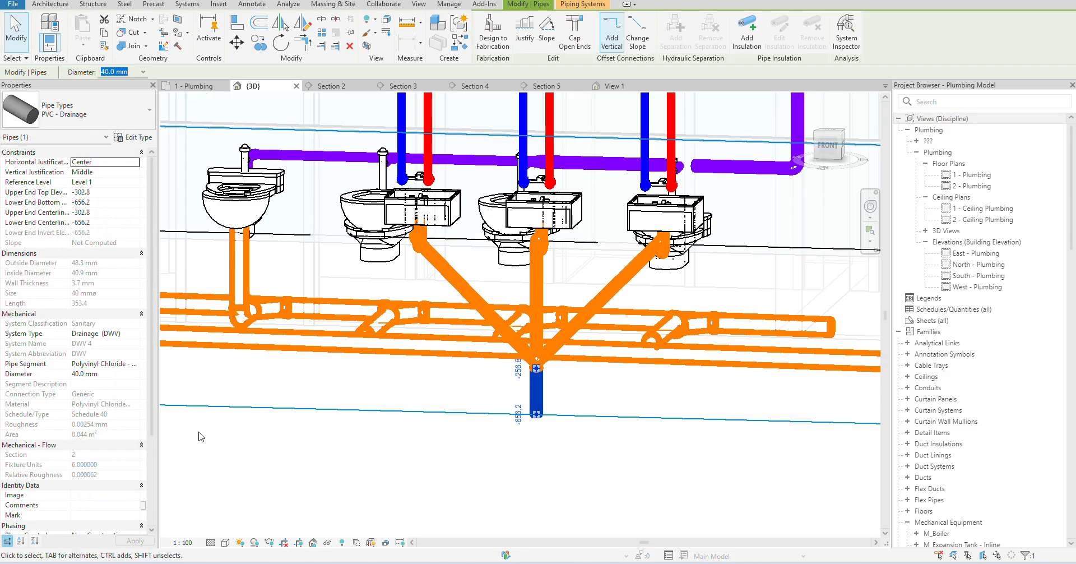
left_click(950, 98)
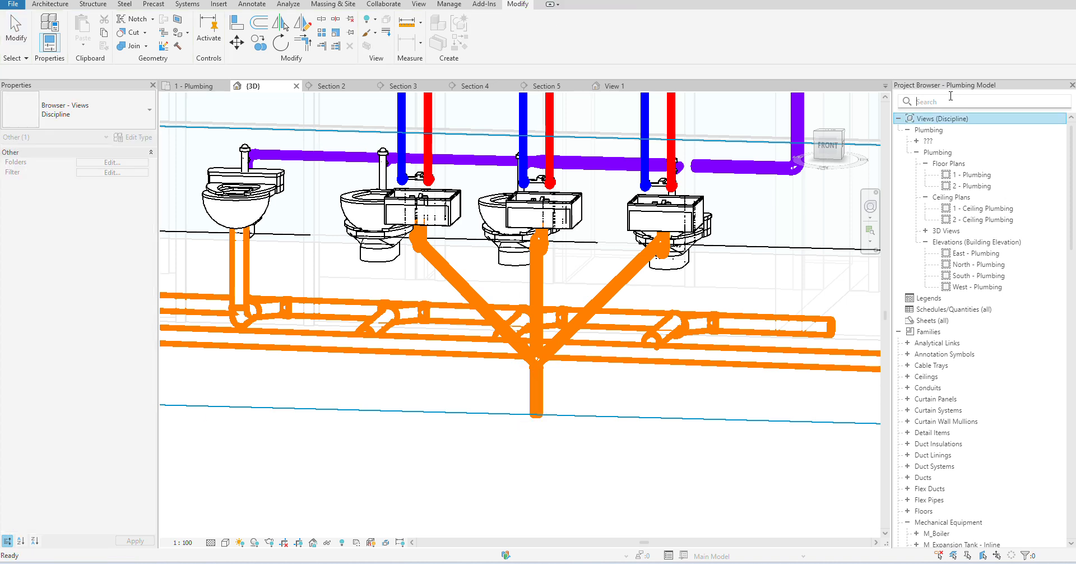
type("DRAINA")
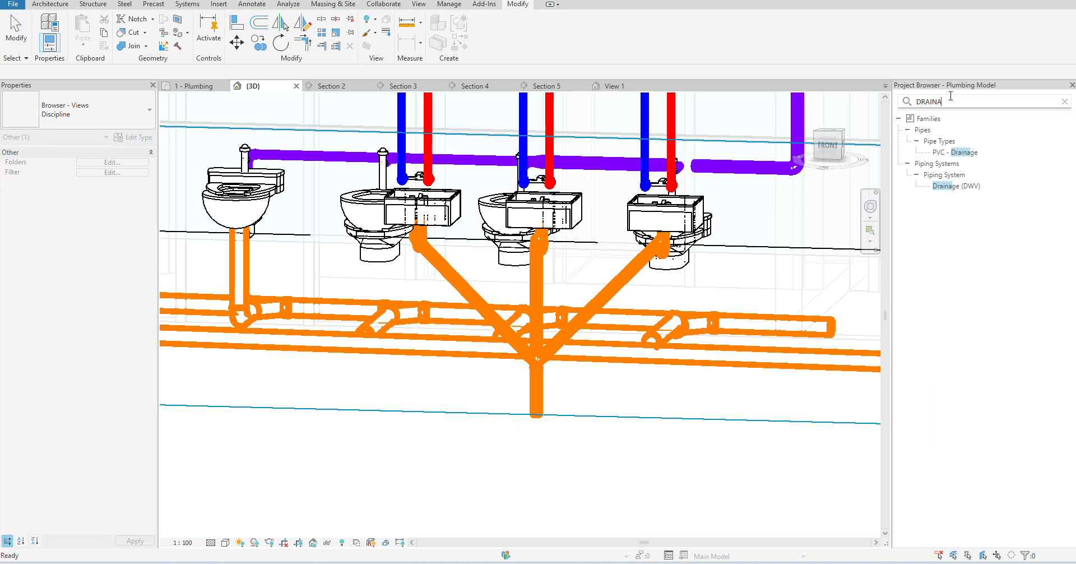
type("GEW")
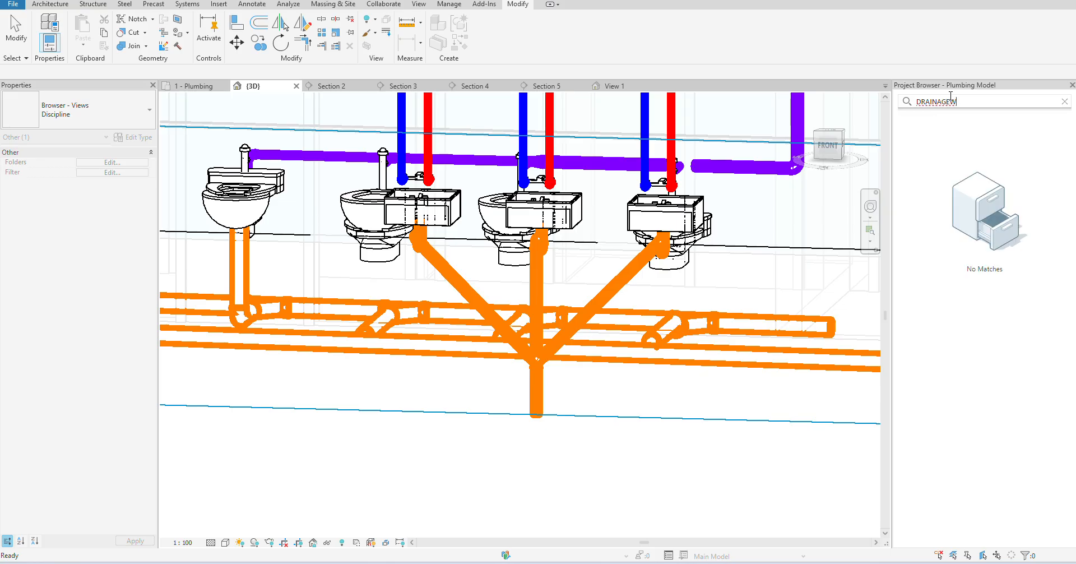
key("BackSpace")
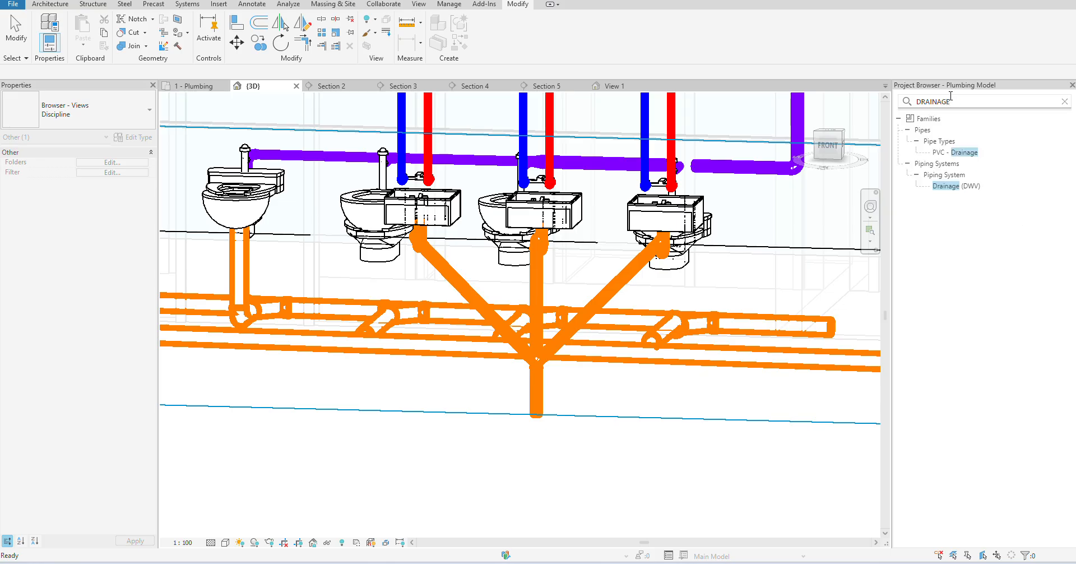
left_click(954, 152)
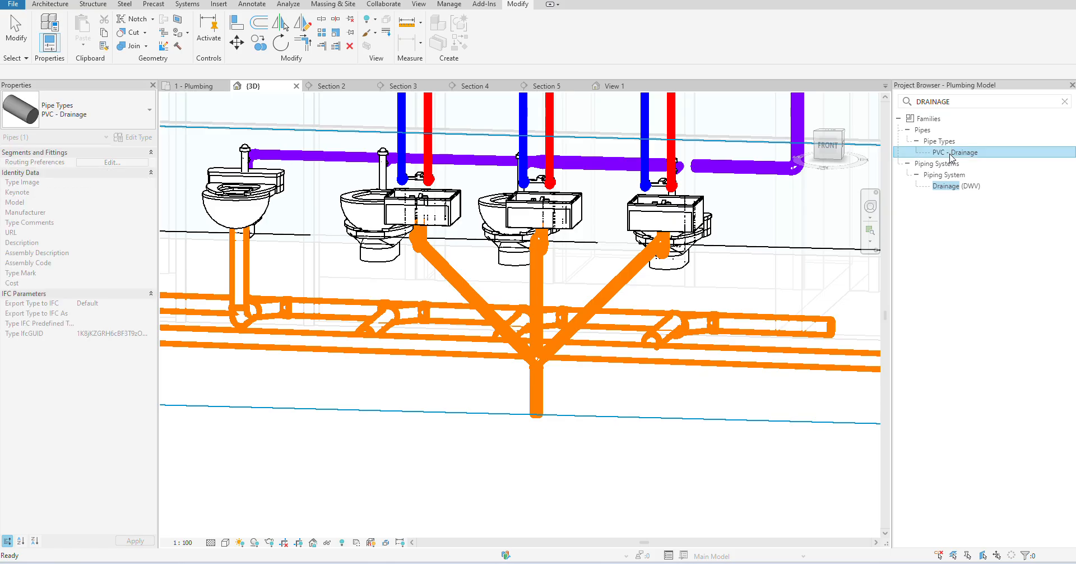
- Override the line color of the Drainage (DWV) piping system type to Green in its graphic overrides and apply the type properties
right_click(953, 186)
left_click(948, 281)
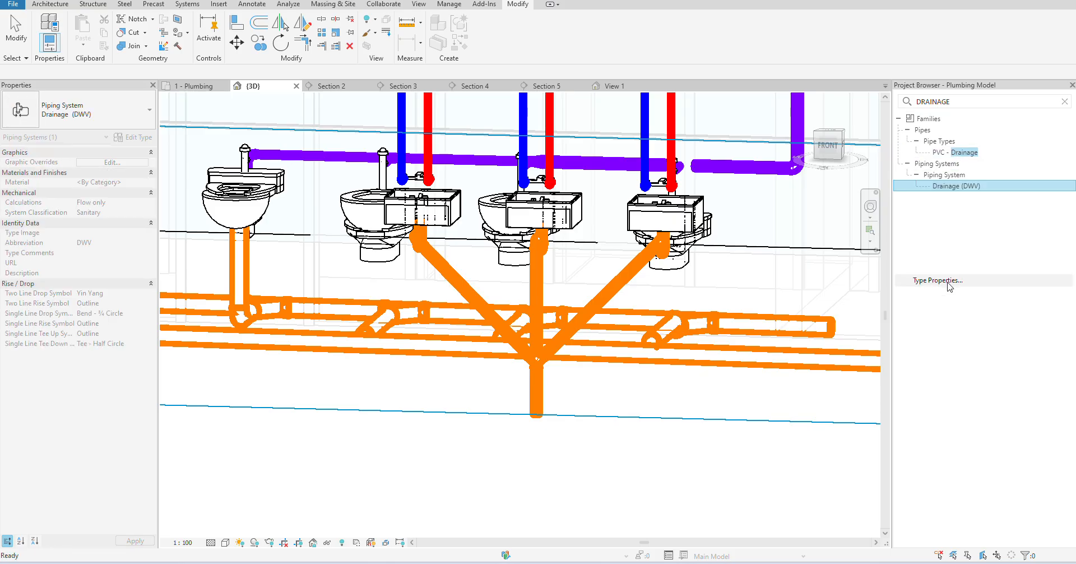
left_click(660, 196)
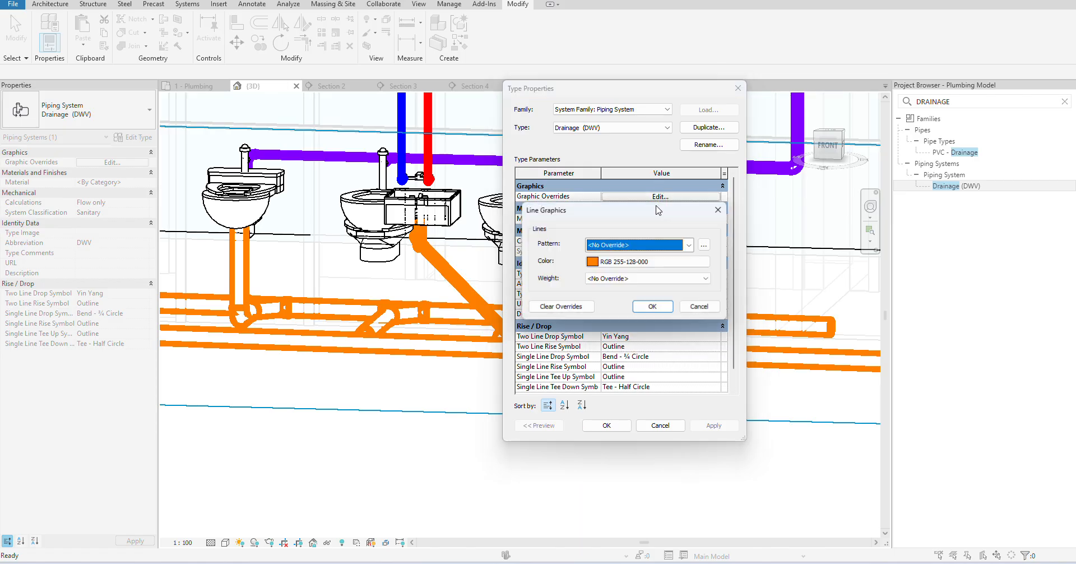
left_click(636, 261)
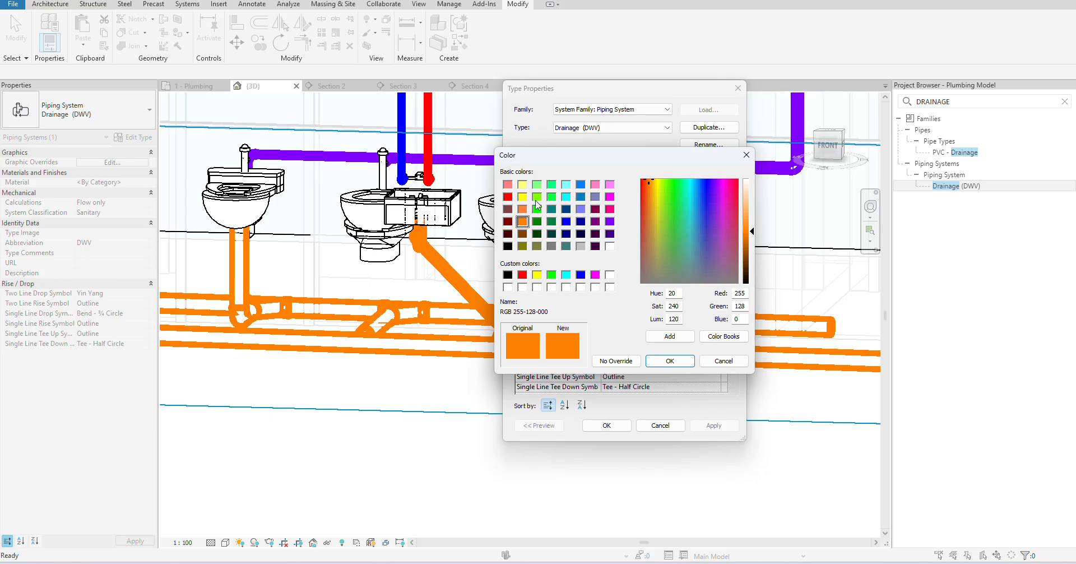
left_click(537, 197)
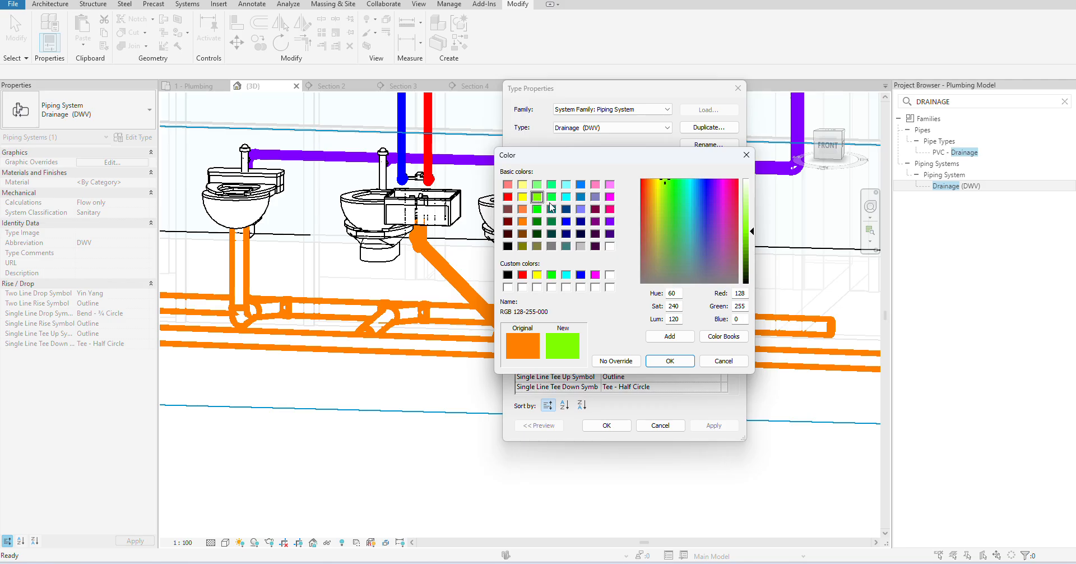
left_click(552, 197)
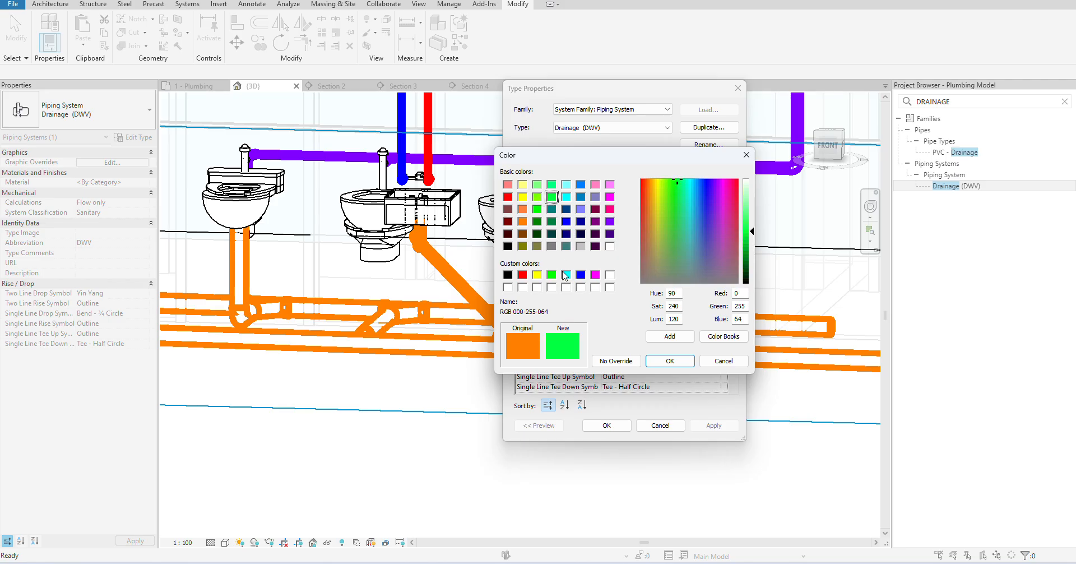
left_click(677, 360)
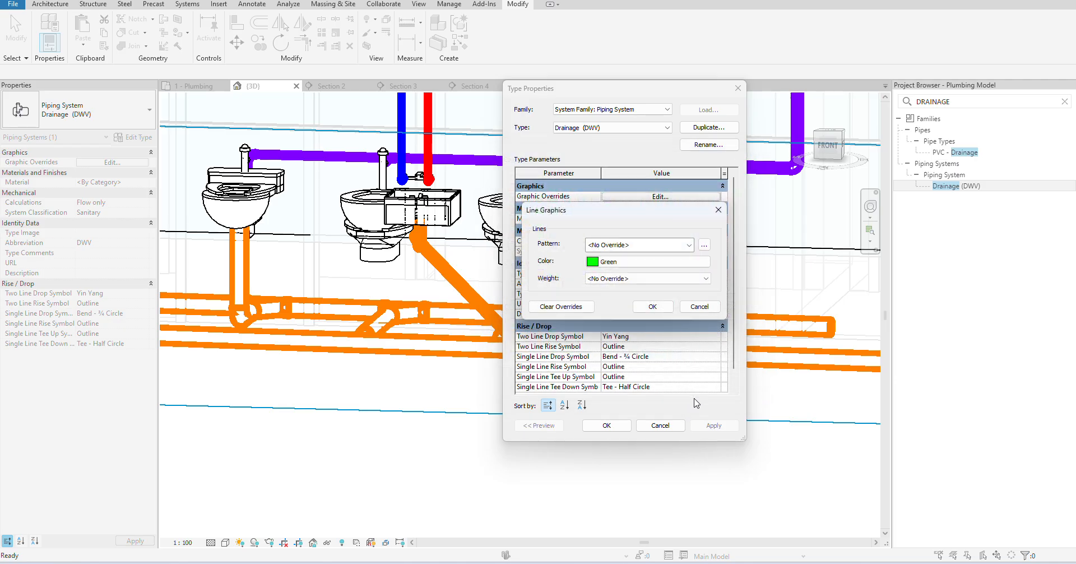
left_click(652, 307)
left_click(713, 425)
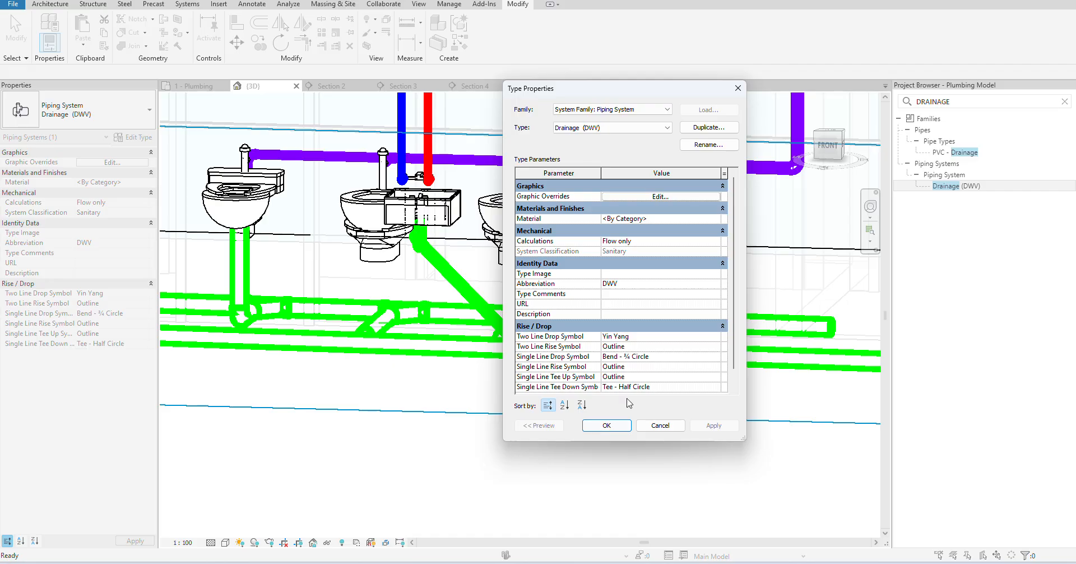
left_click(606, 426)
- Turn on Thin Lines for the 3D view and clear the Project Browser selection
scroll(573, 378, "down", 1)
scroll(573, 379, "up", 2)
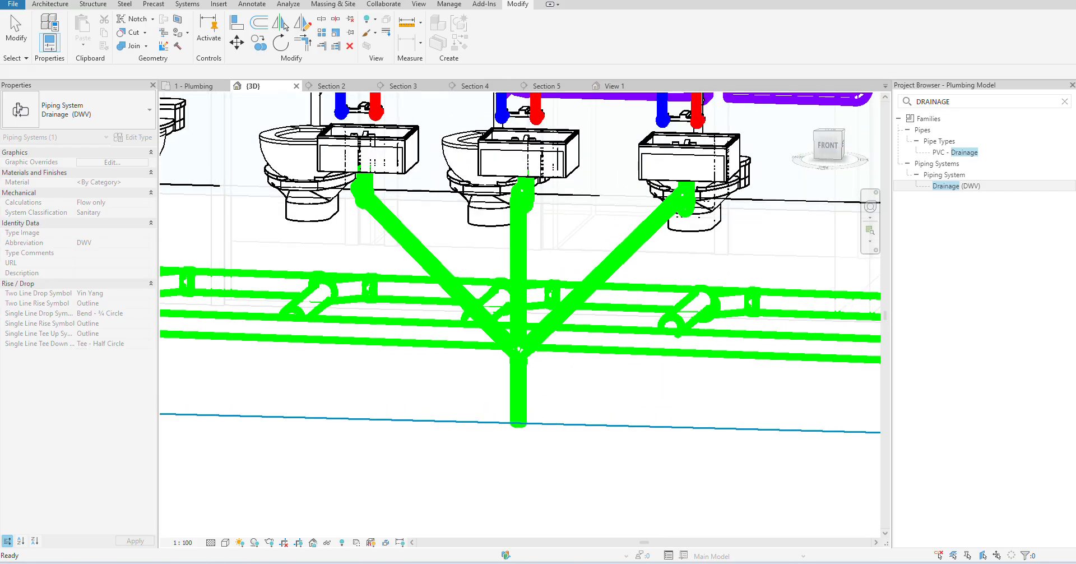
left_click(271, 0)
scroll(510, 281, "up", 4)
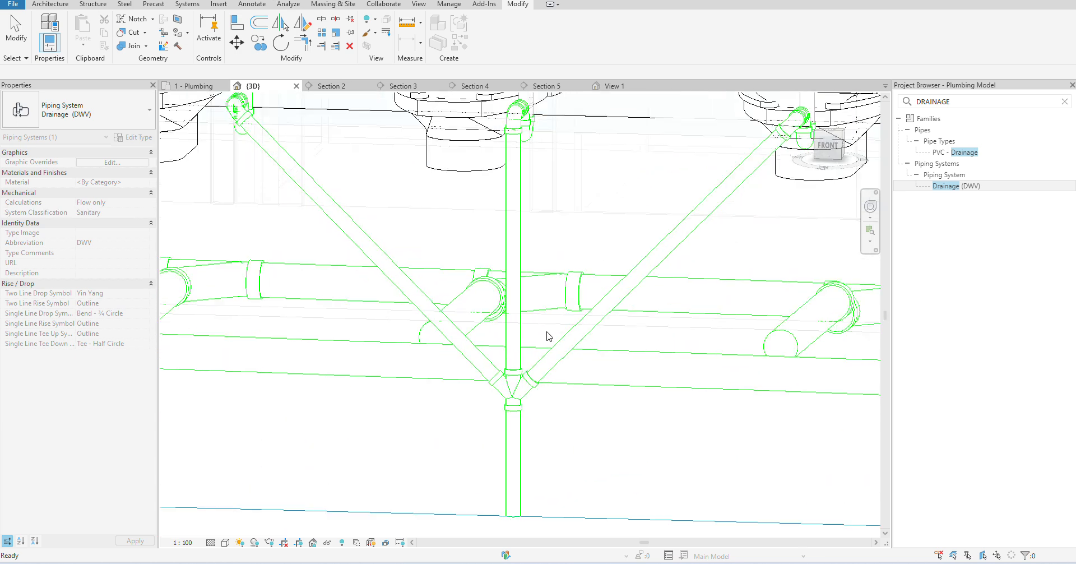
scroll(554, 319, "down", 3)
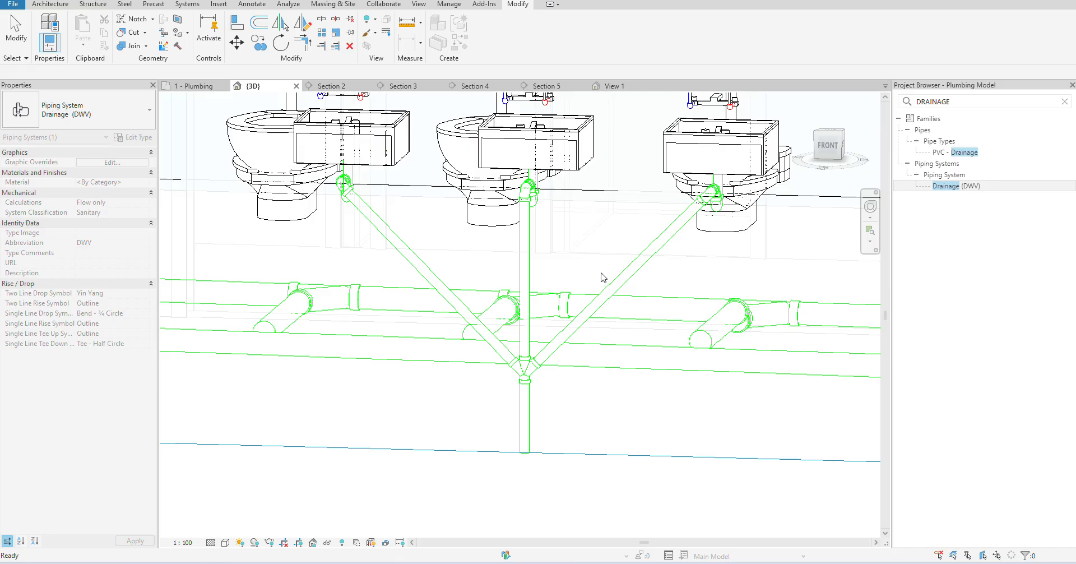
left_click(643, 273)
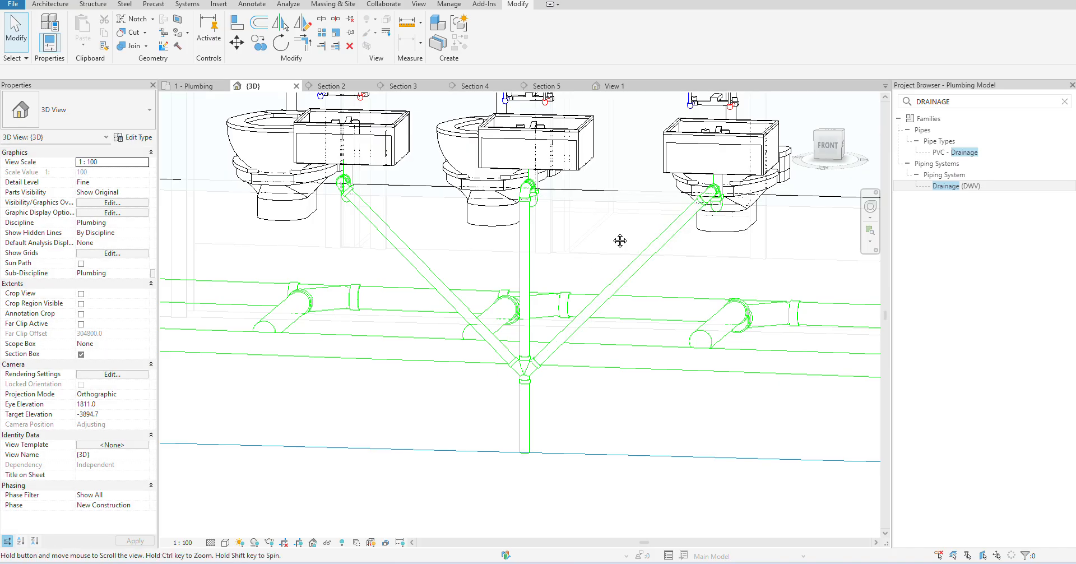
middle_click_drag(620, 240, 611, 236)
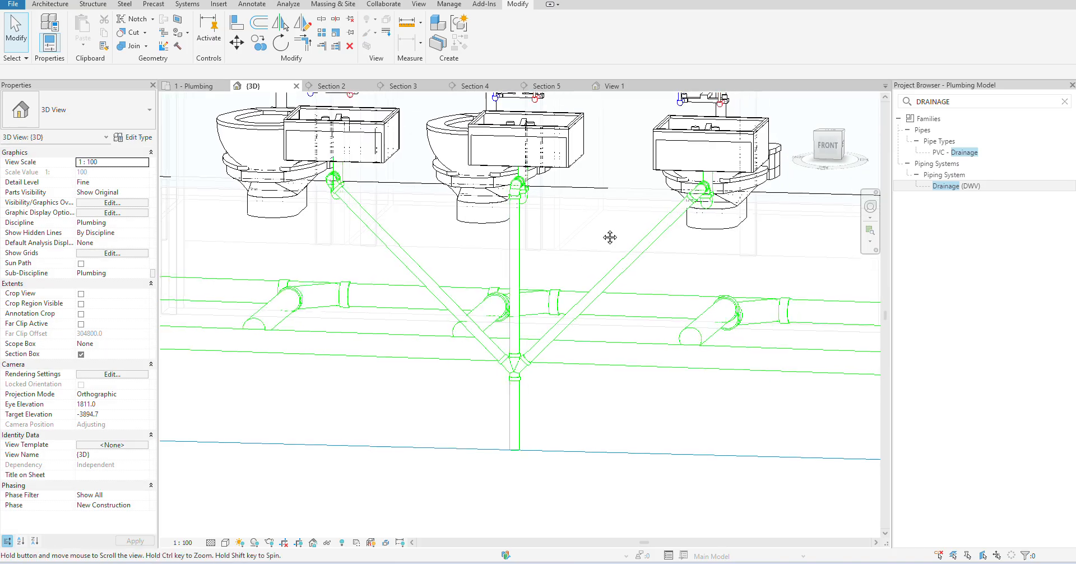
- Select the vertical stack pipe below the double wye in the 3D view and locate it in the 1 - Plumbing plan
left_click(194, 86)
scroll(465, 236, "up", 3)
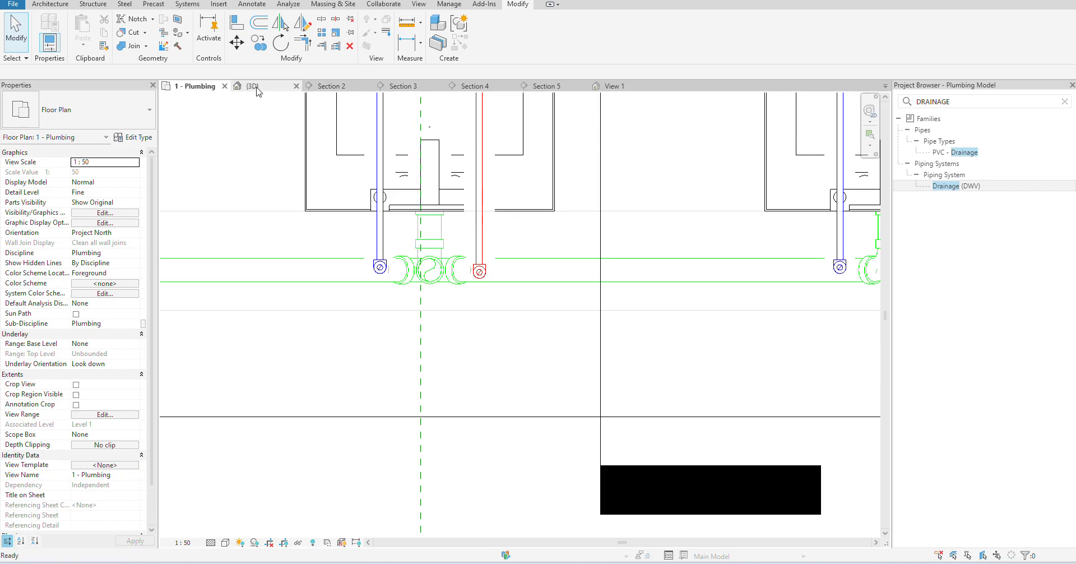
left_click(253, 87)
left_click(519, 436)
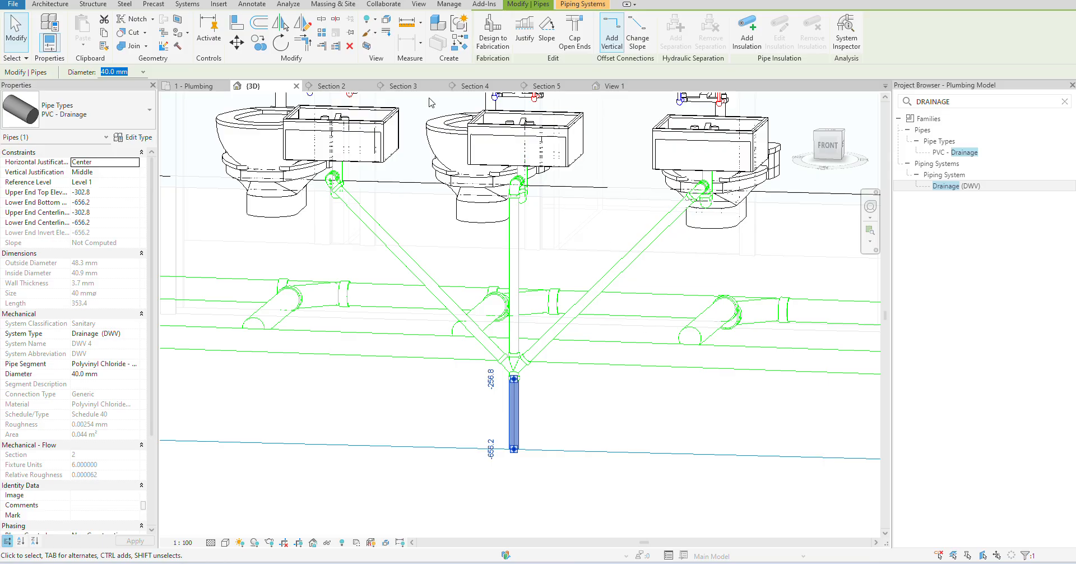
left_click(164, 84)
scroll(329, 231, "down", 2)
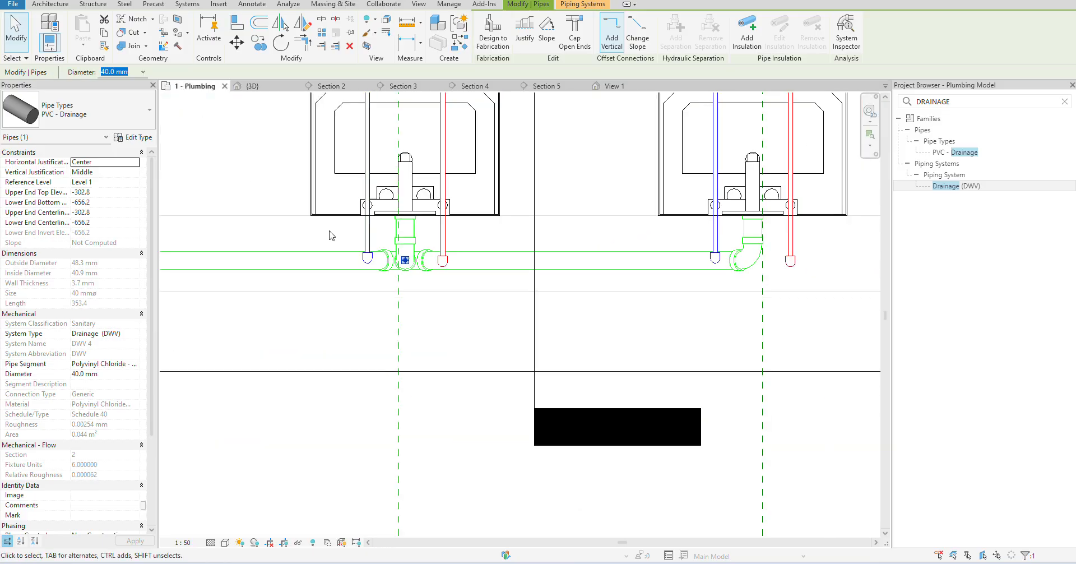
- Examine the sink's P-trap and drainage pipe relative to Level 1 in Section 5, and clear the pipe selection
left_click(493, 86)
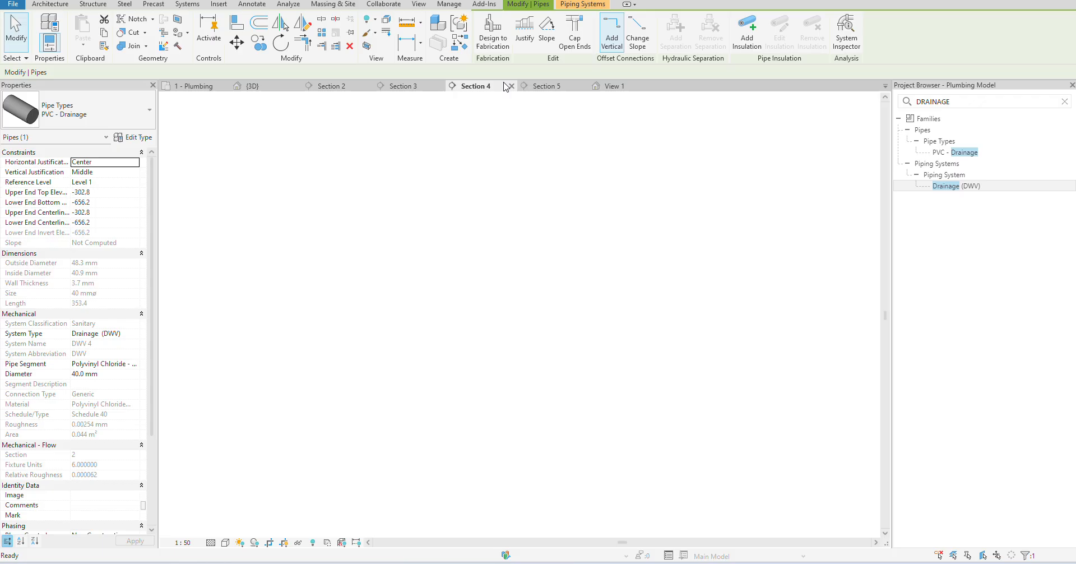
left_click(557, 87)
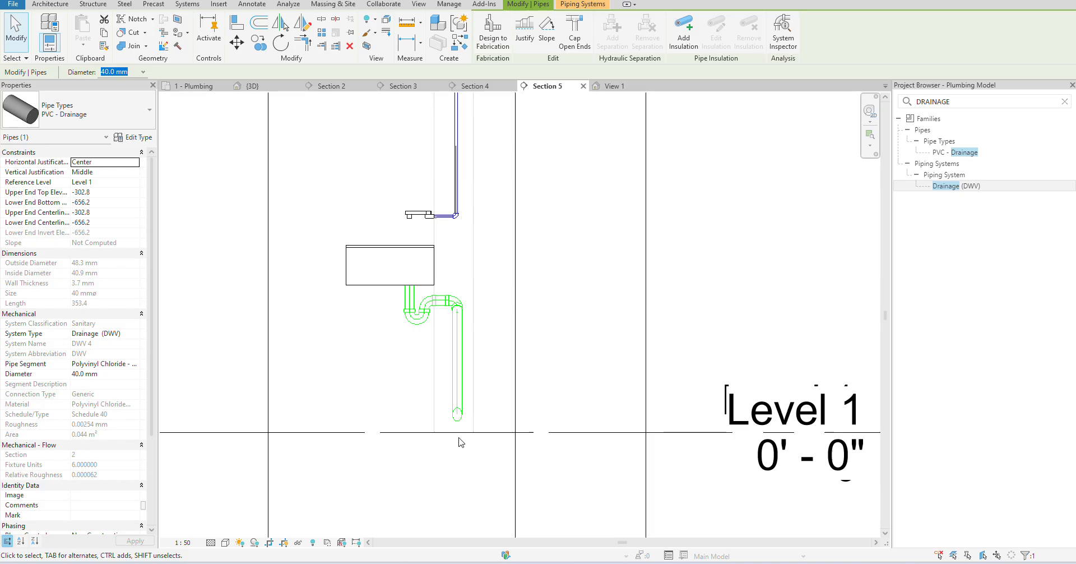
scroll(451, 382, "down", 3)
scroll(457, 370, "up", 1)
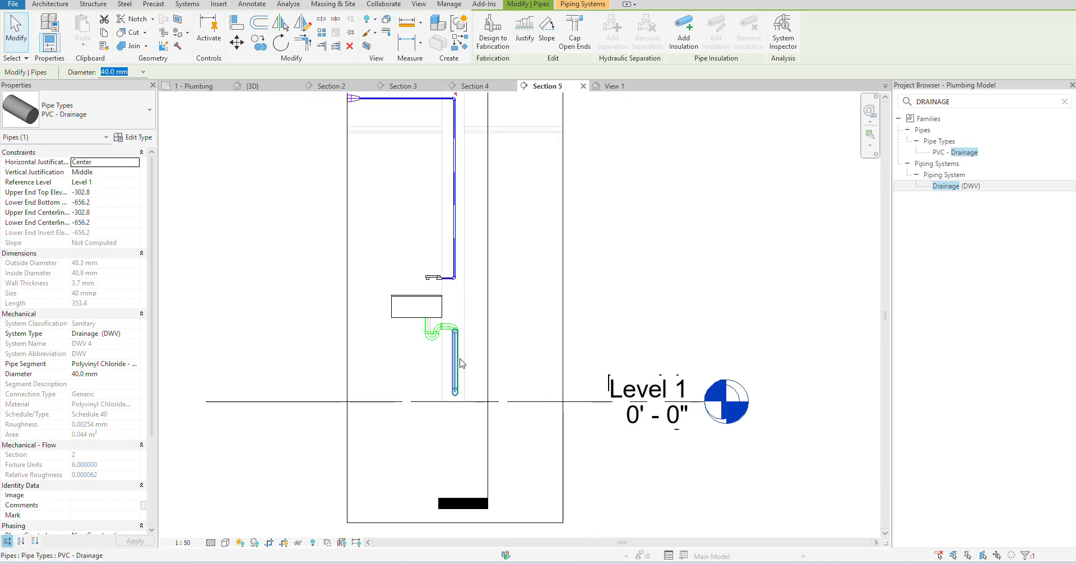
scroll(504, 392, "down", 2)
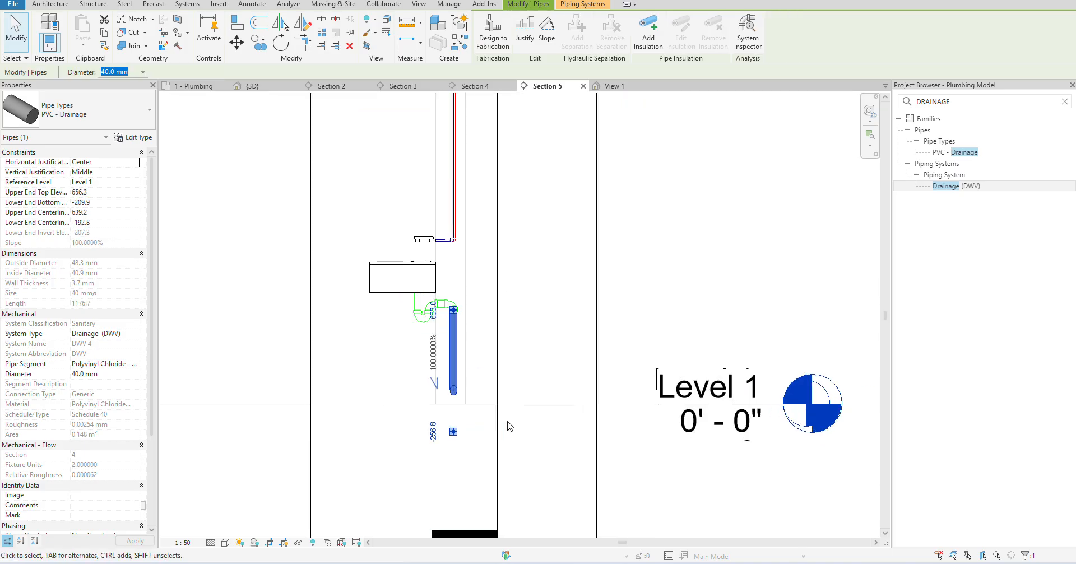
left_click(519, 388)
key("Tab")
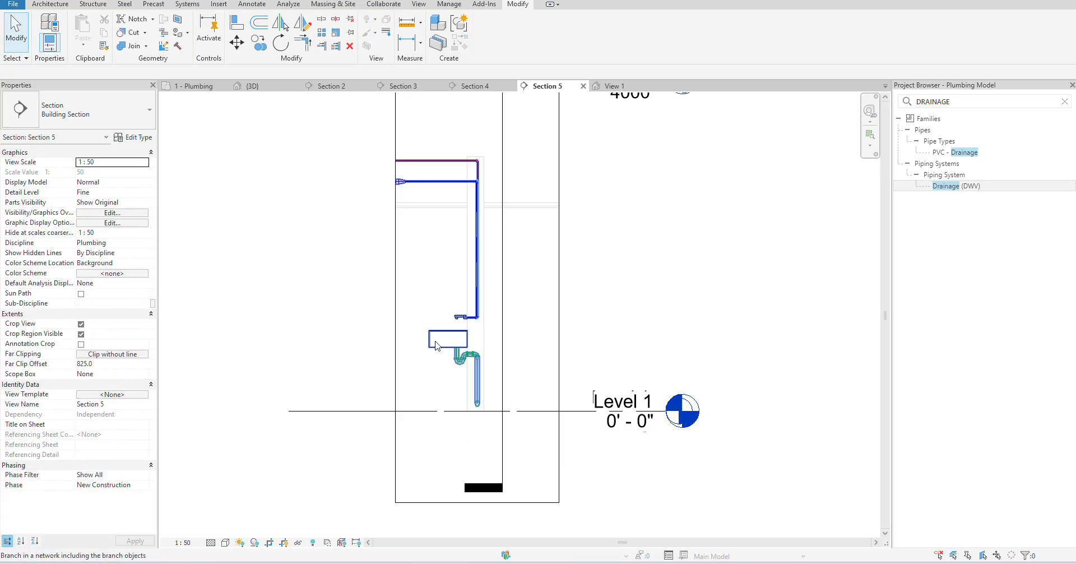
scroll(437, 345, "down", 3)
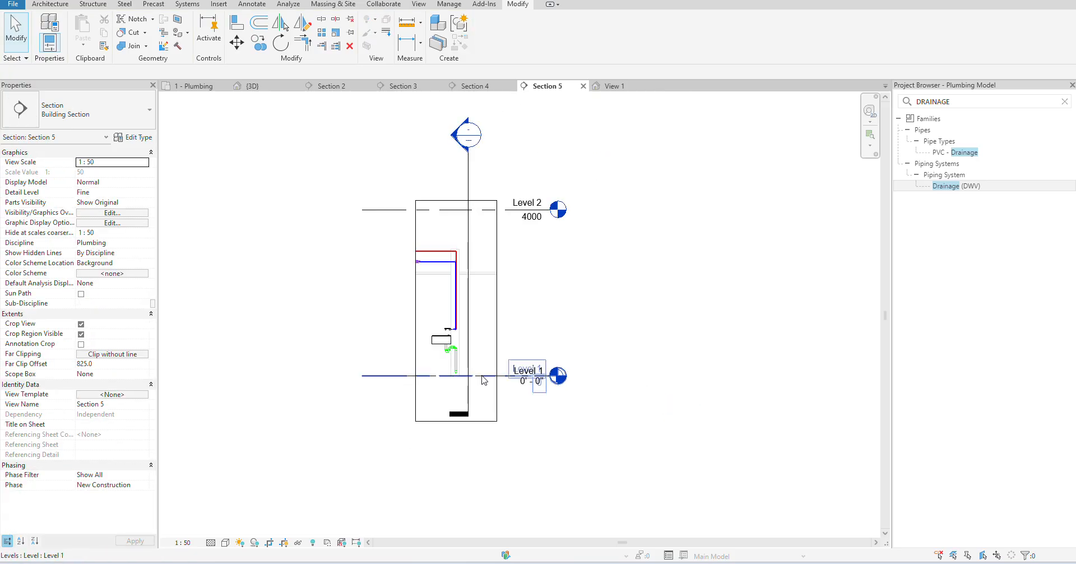
scroll(473, 339, "up", 5)
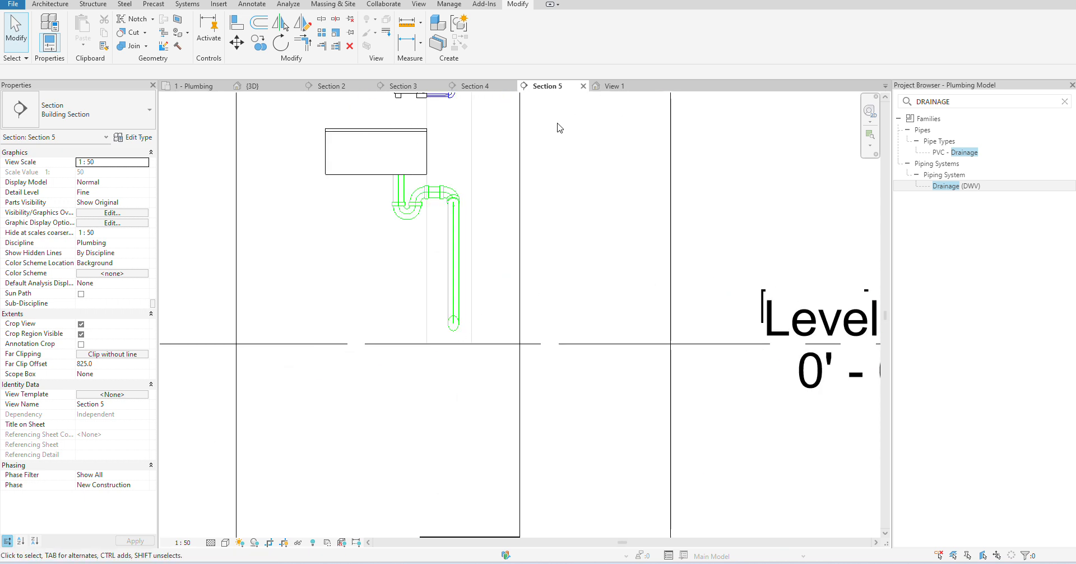
left_click(627, 90)
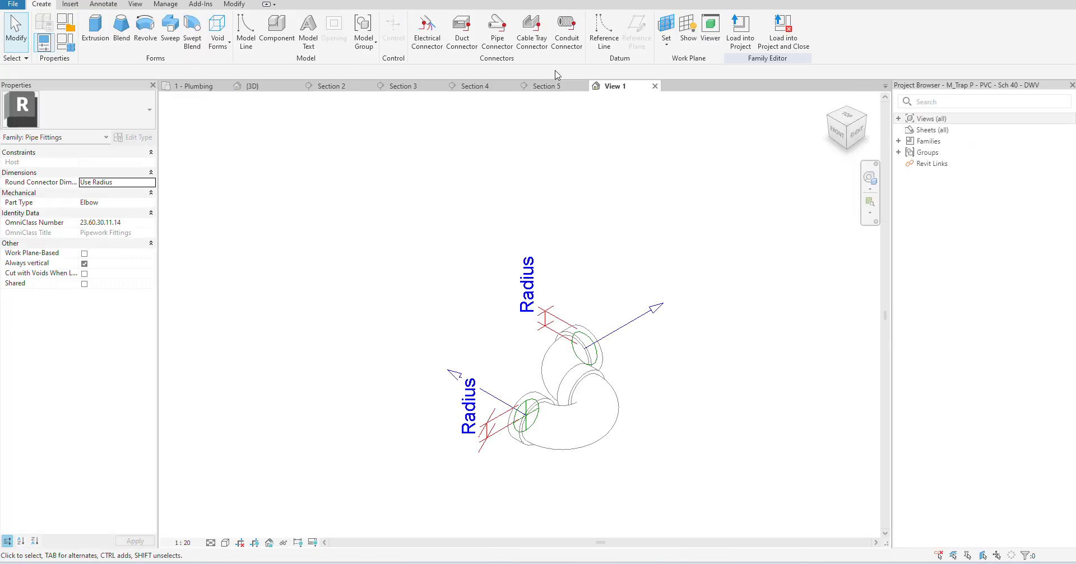
- Select the whole connected pipe network in the 1 - Plumbing plan and show it in the 3D view with a selection box
left_click(193, 85)
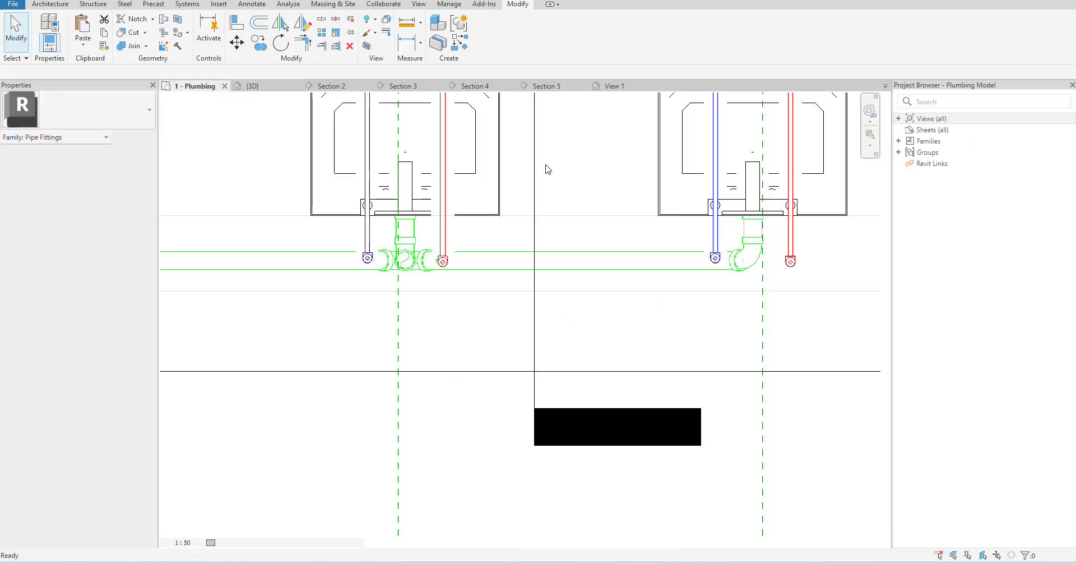
scroll(547, 169, "down", 6)
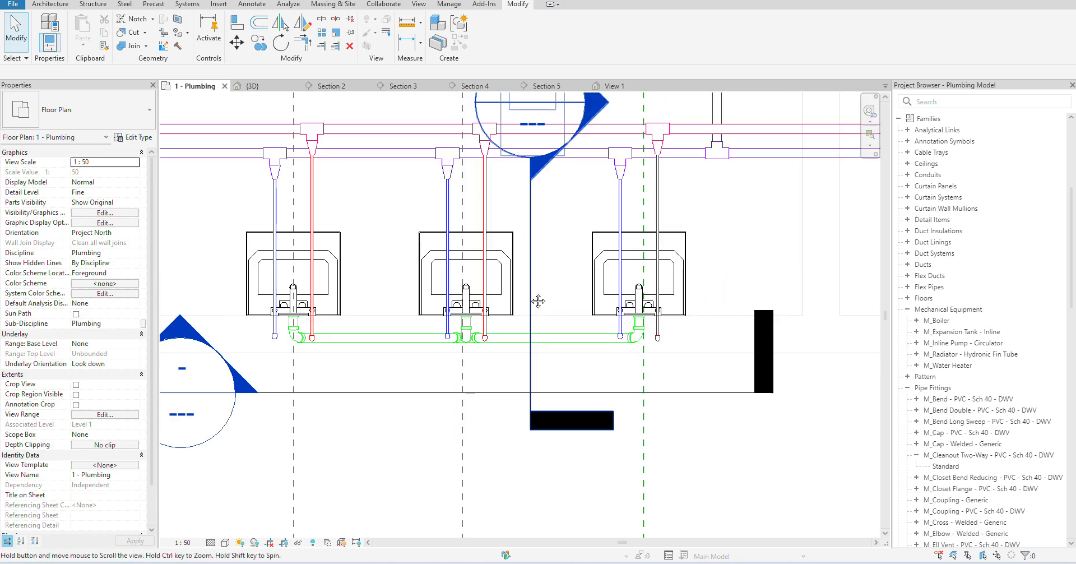
scroll(502, 272, "down", 2)
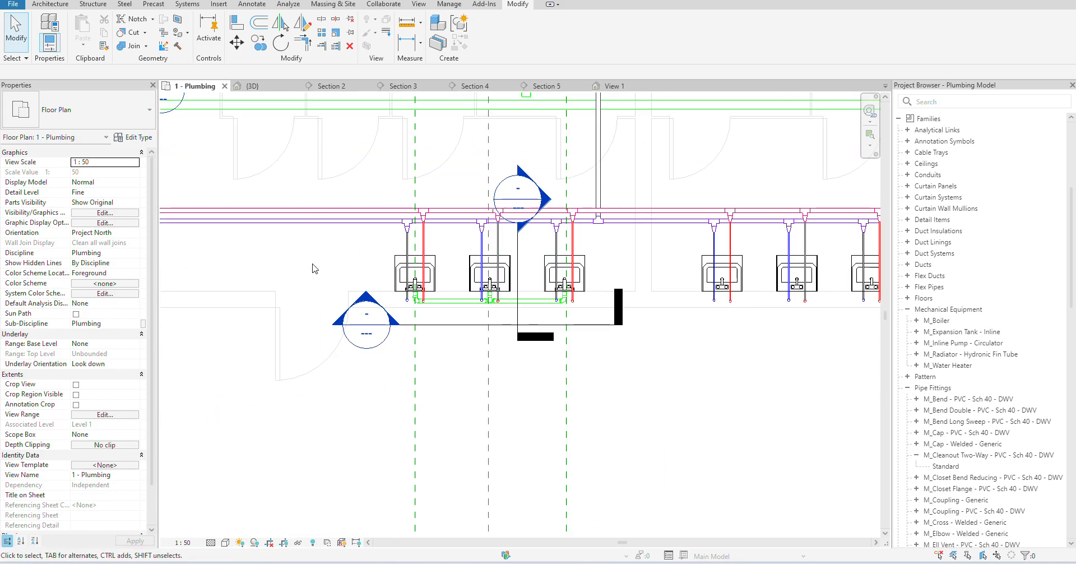
key("Tab")
left_click(323, 223)
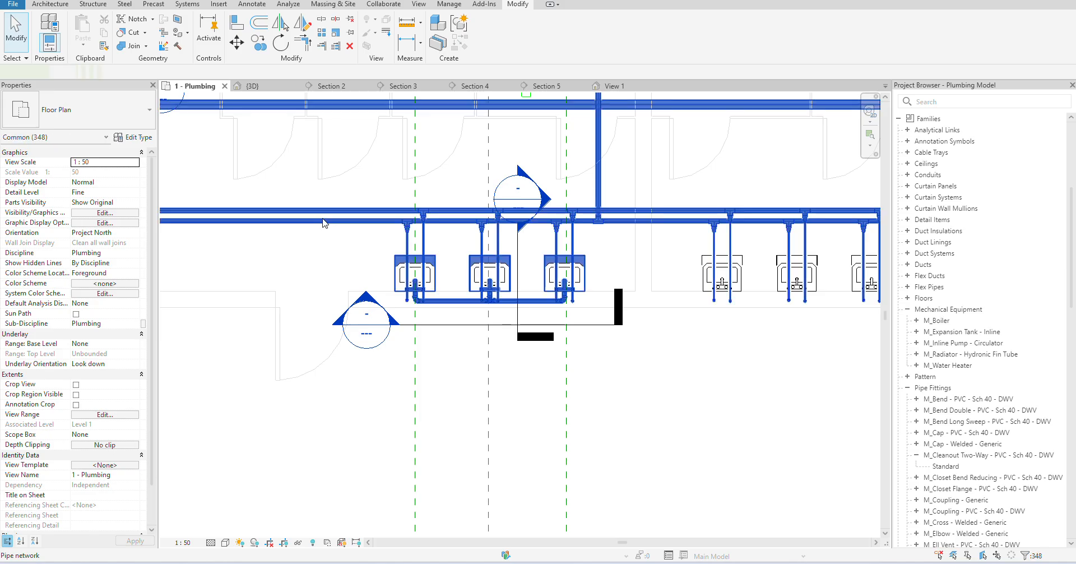
left_click(368, 47)
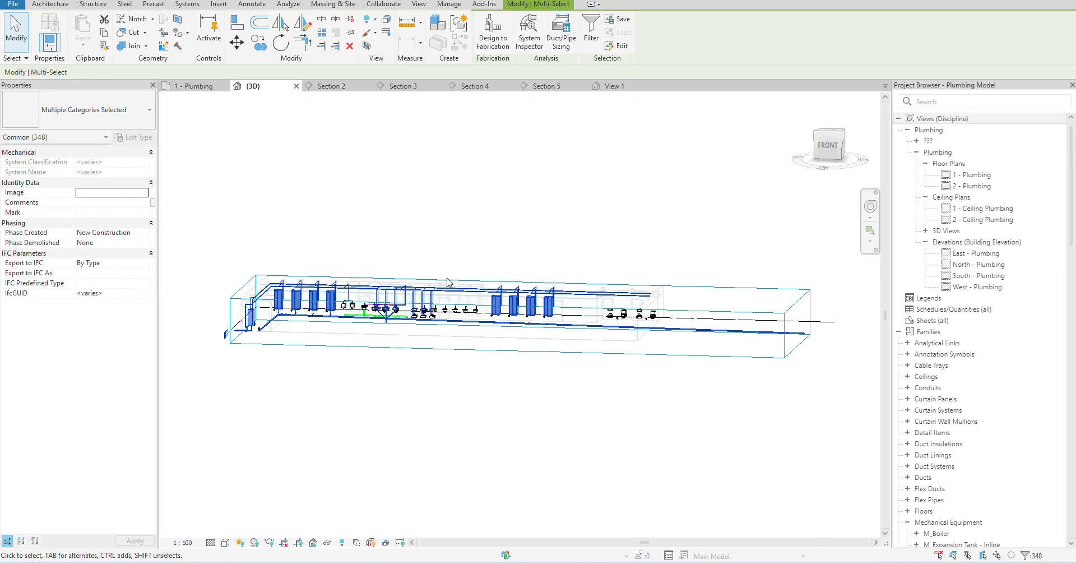
scroll(448, 282, "up", 8)
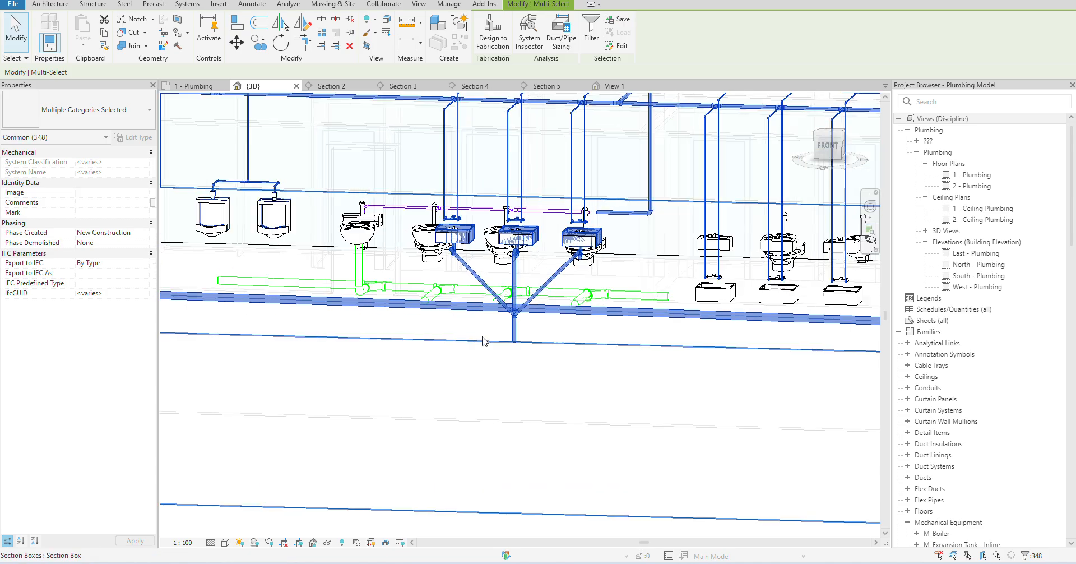
scroll(482, 337, "up", 1)
- Replace the network selection with the vertical stack pipe below the wye and check its position in the 1 - Plumbing plan and Section 4
left_click(587, 333)
left_click(521, 340)
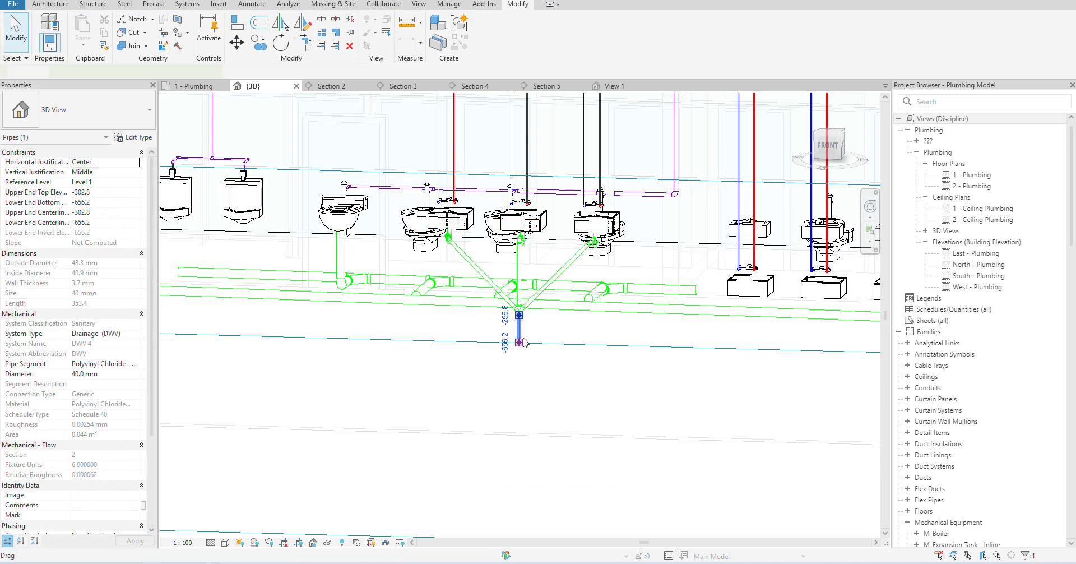
left_click(190, 86)
scroll(498, 305, "up", 3)
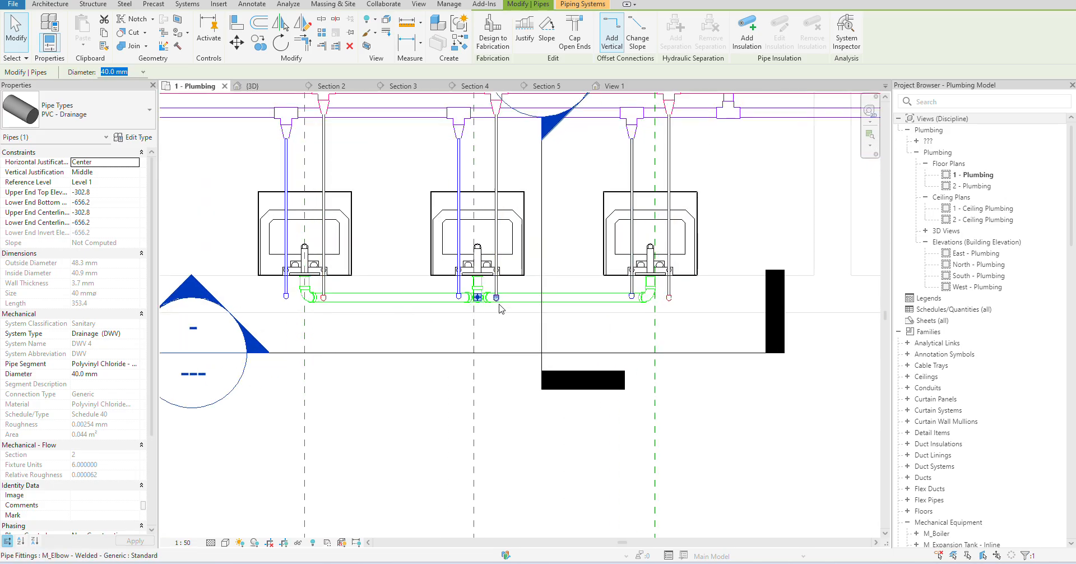
right_click(478, 300)
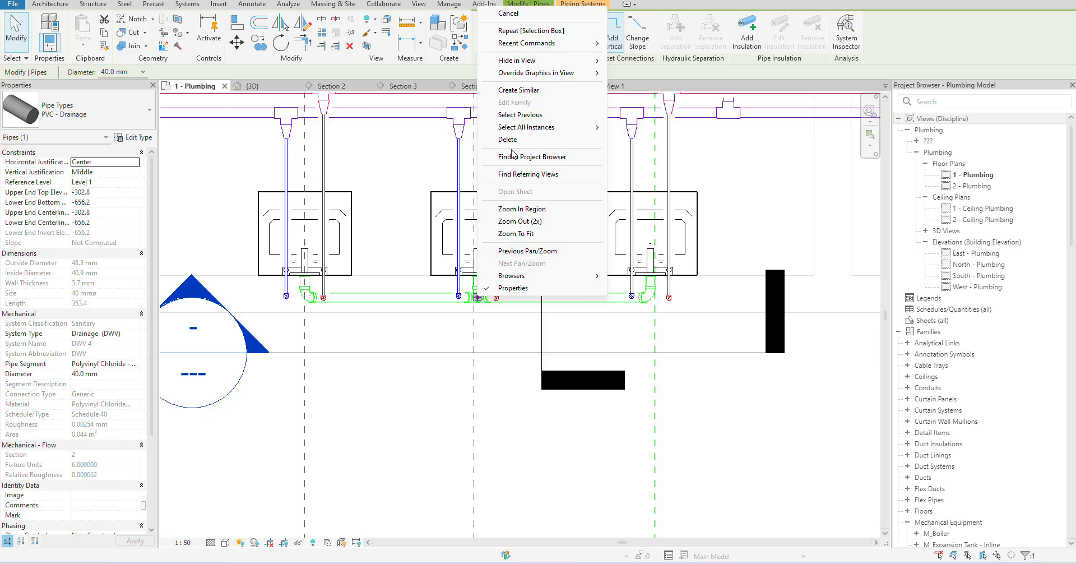
key("Escape")
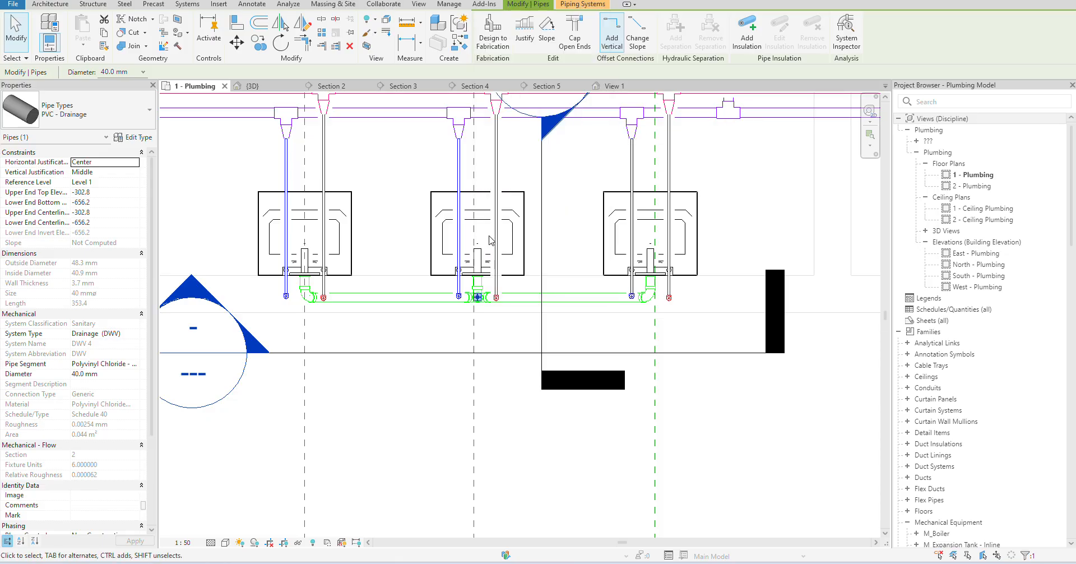
scroll(491, 240, "up", 2)
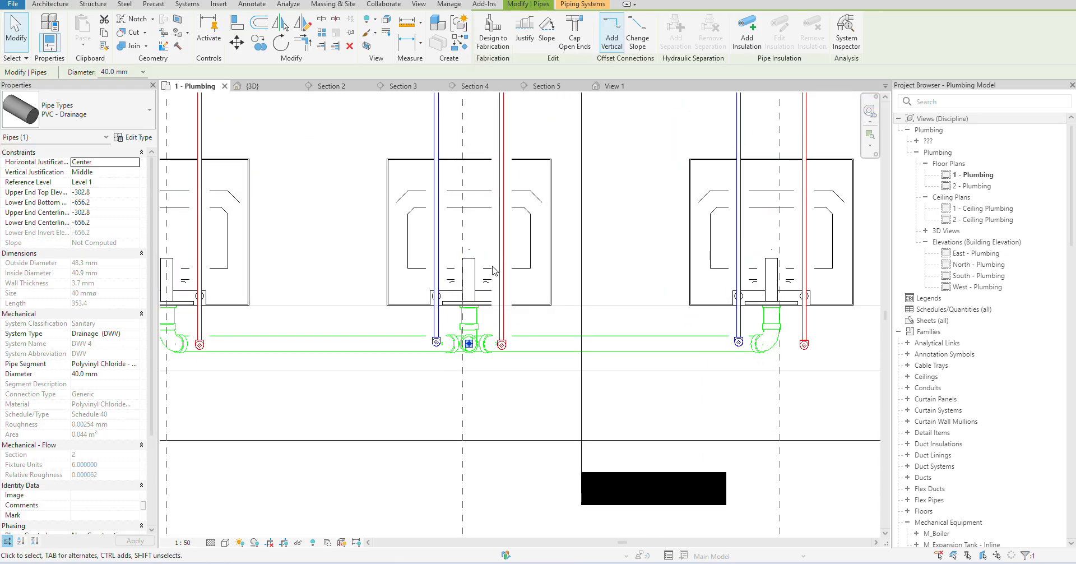
left_click(481, 87)
scroll(548, 257, "down", 1)
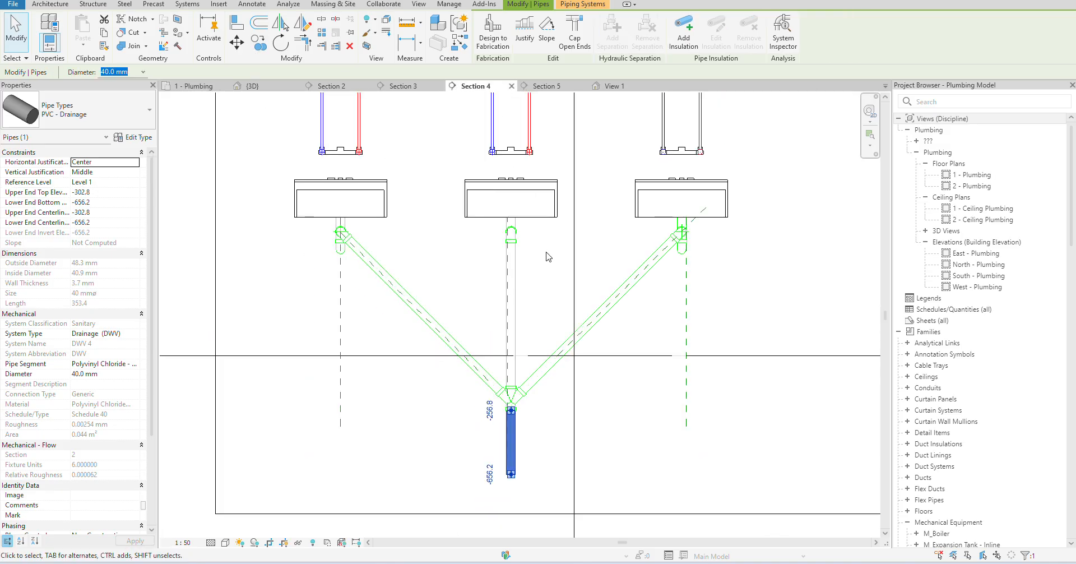
- Move the Section 5 line in the 1 - Plumbing plan to just left of the middle sink's drain and open its view
left_click(547, 86)
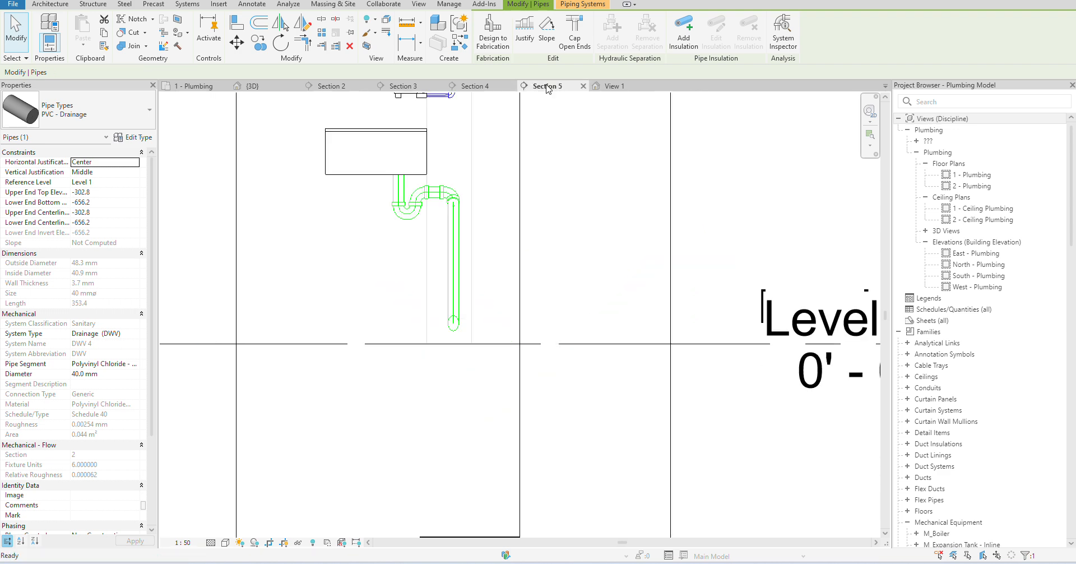
scroll(431, 230, "down", 2)
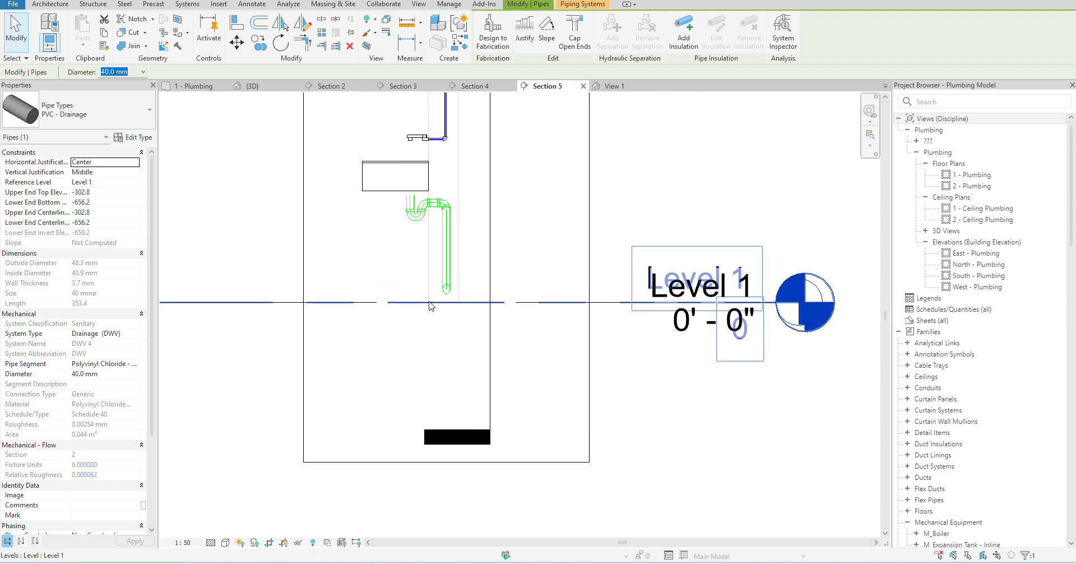
left_click(195, 88)
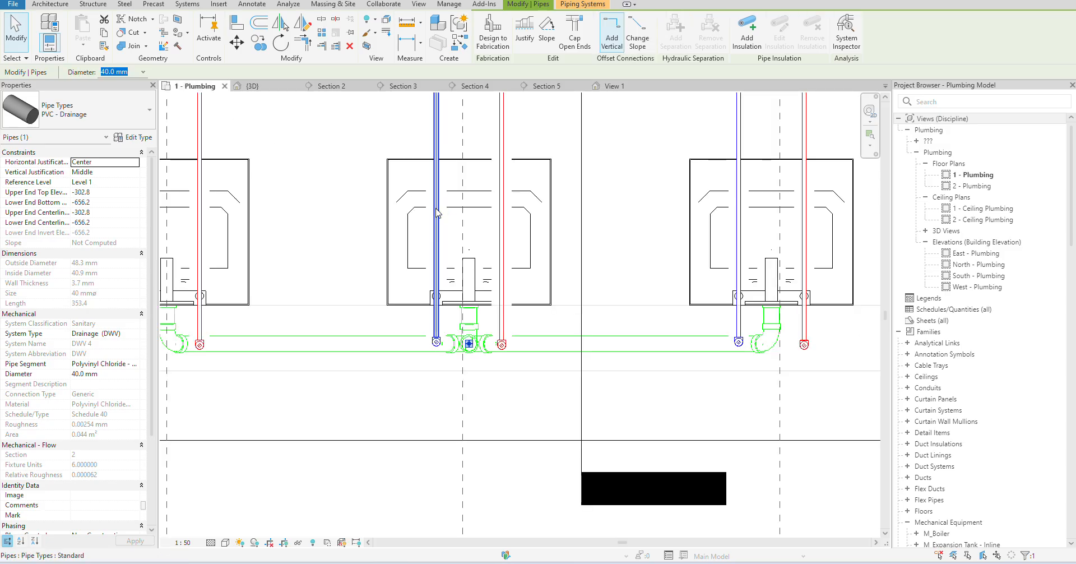
scroll(437, 213, "down", 4)
left_click(486, 185)
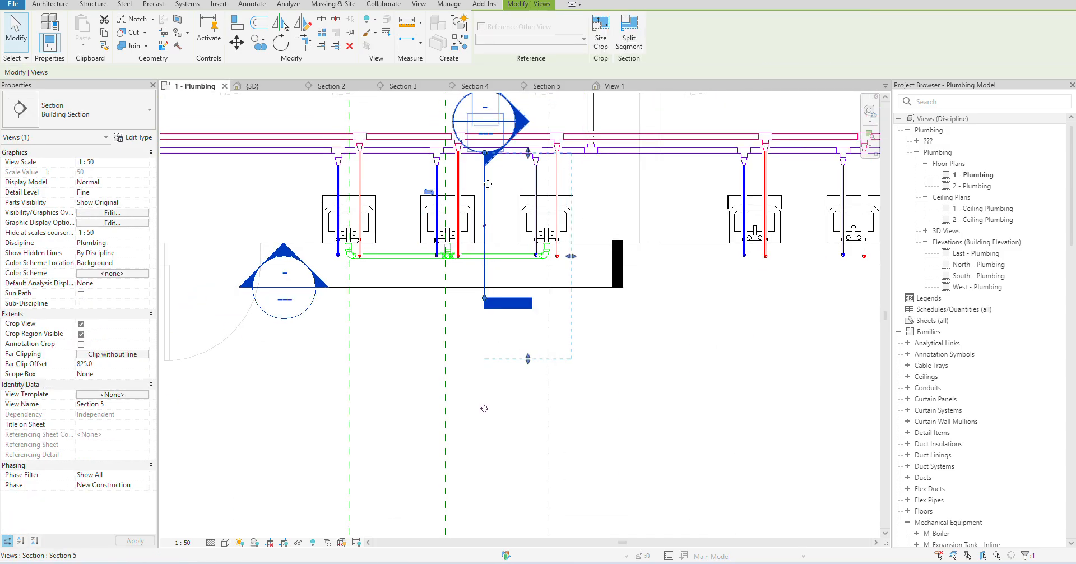
left_click_drag(485, 183, 412, 180)
right_click(413, 180)
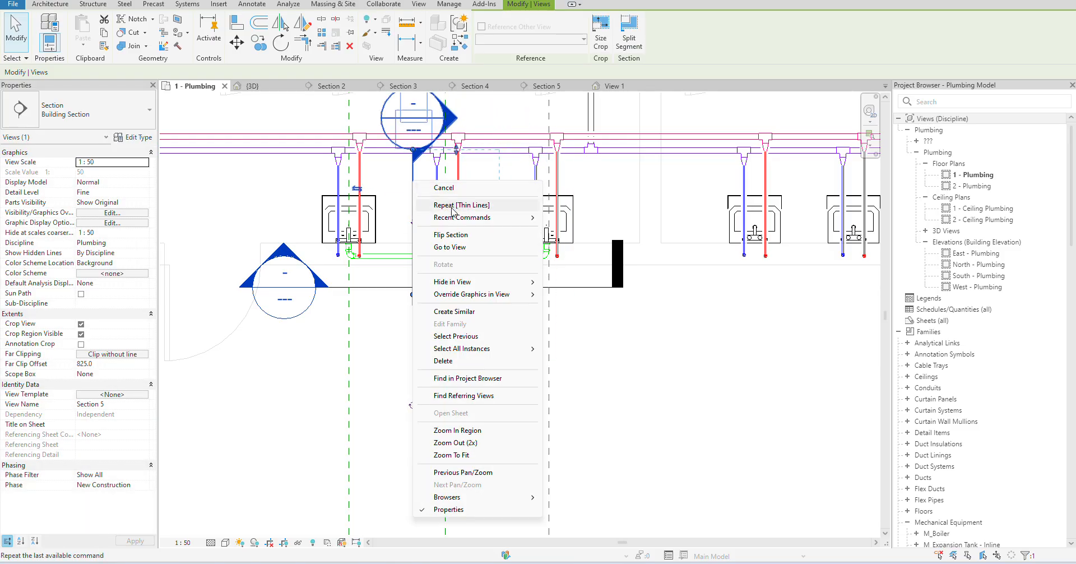
left_click(457, 237)
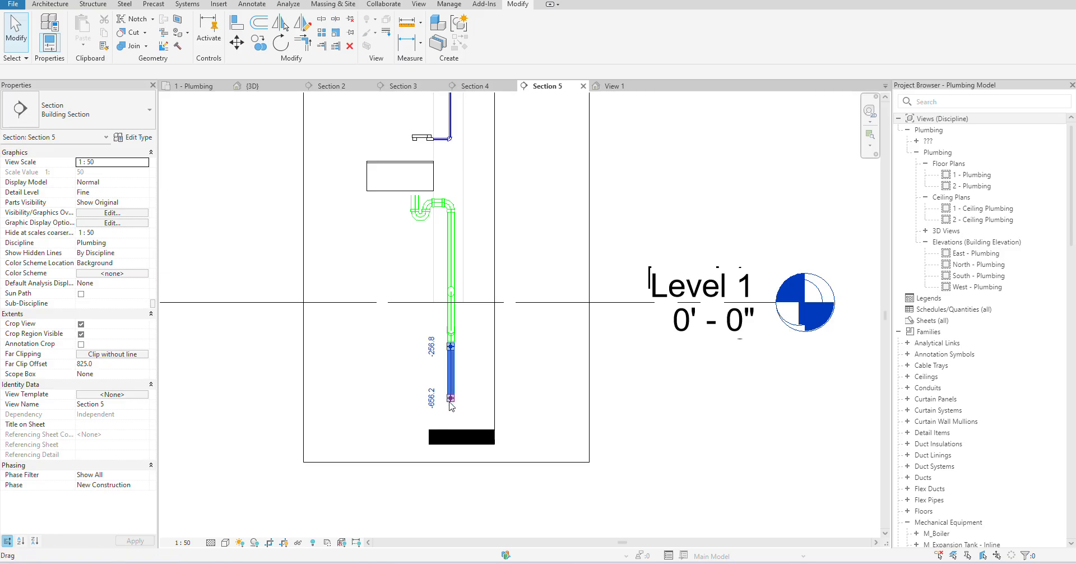
- Draw a horizontal drainage pipe about 758 mm long from the stack's lower end in Section 5, sloping down at 1.0000%
left_click(449, 395)
right_click(449, 395)
left_click(485, 111)
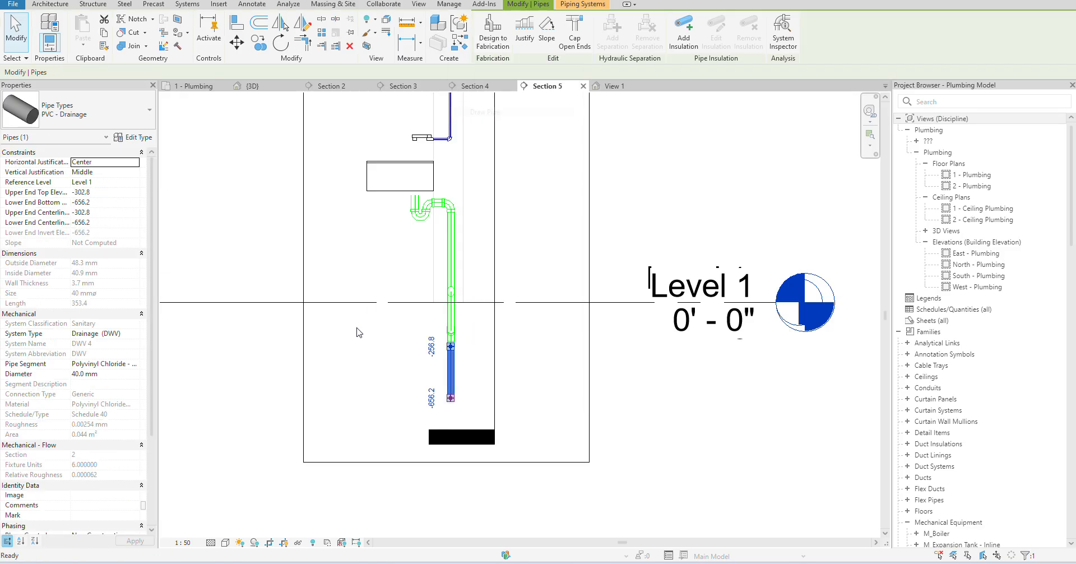
left_click(331, 399)
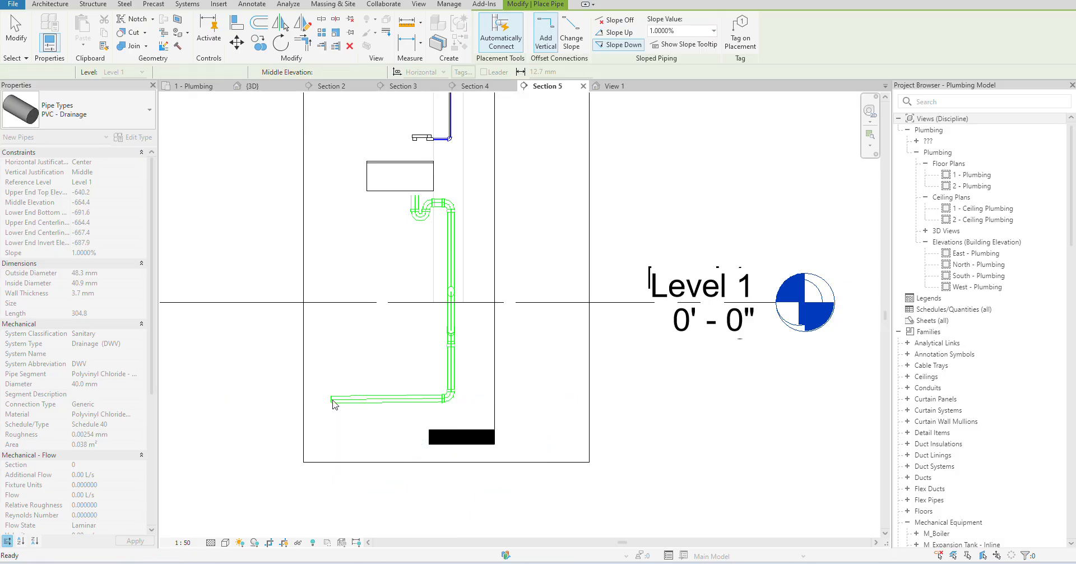
key("Escape")
key("Escape")
- Try to extend the new sloped pipe's free end toward the main drainage line in the 1 - Plumbing plan
left_click(181, 84)
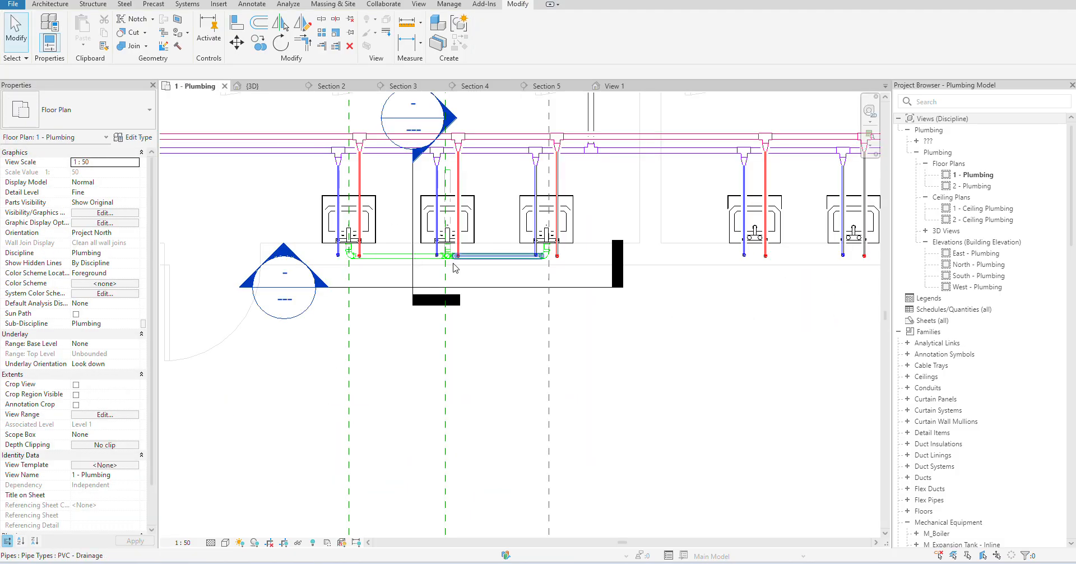
left_click(437, 236)
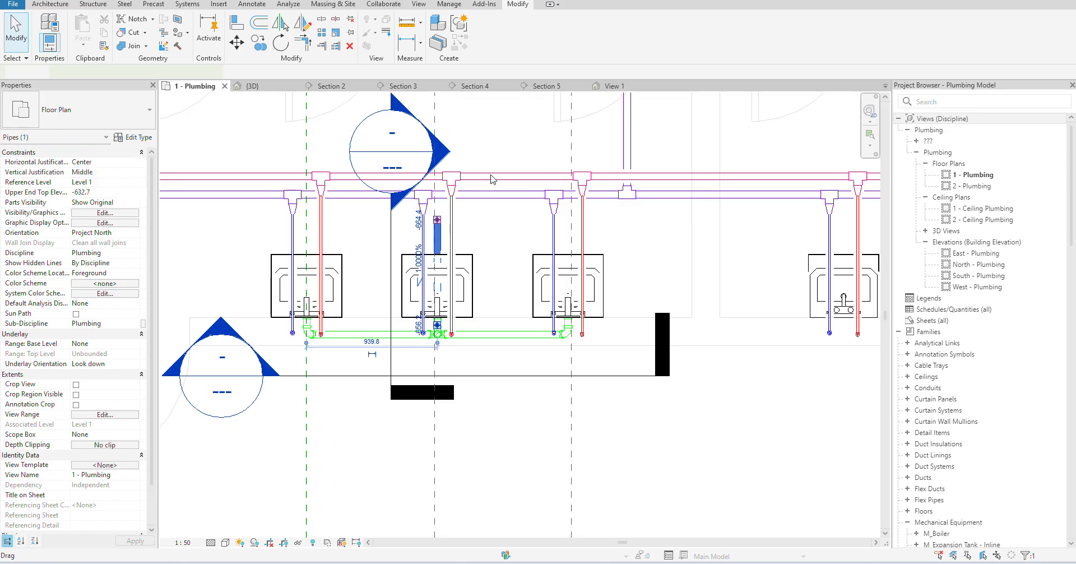
scroll(506, 241, "down", 3)
middle_click_drag(506, 240, 508, 281)
scroll(459, 203, "down", 3)
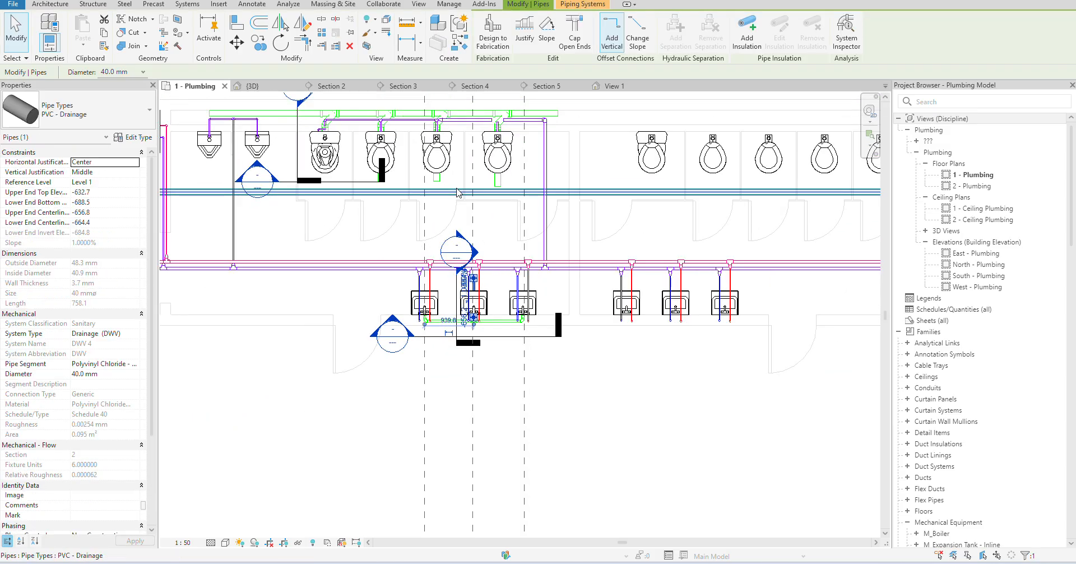
scroll(458, 203, "up", 5)
scroll(483, 290, "up", 2)
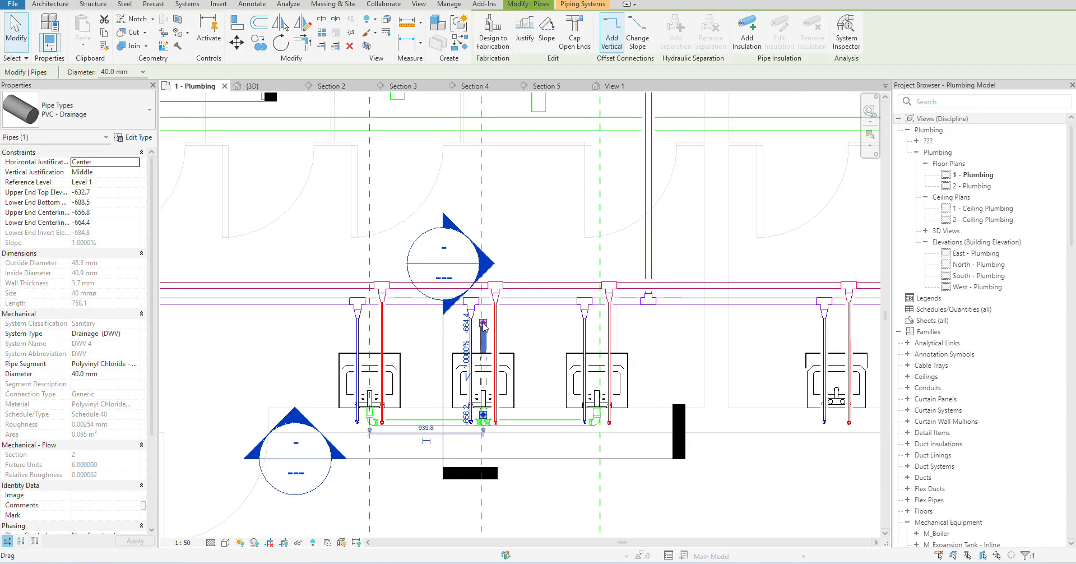
left_click_drag(483, 325, 483, 124)
key("Escape")
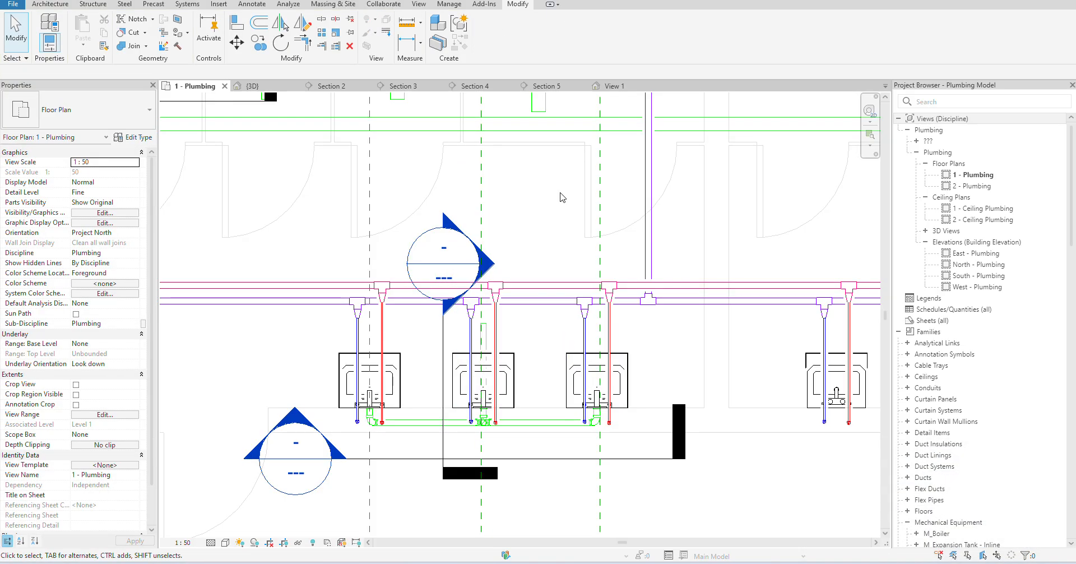
scroll(539, 252, "down", 3)
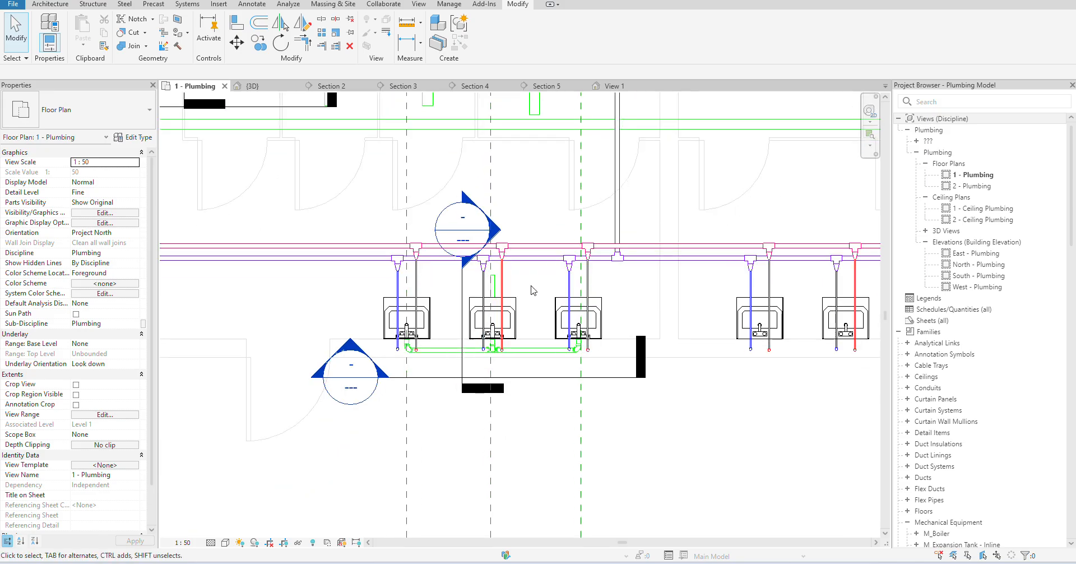
- Raise the sloped pipe in Section 5 until its ends sit at -446.2 and -454.4 mm
left_click(535, 87)
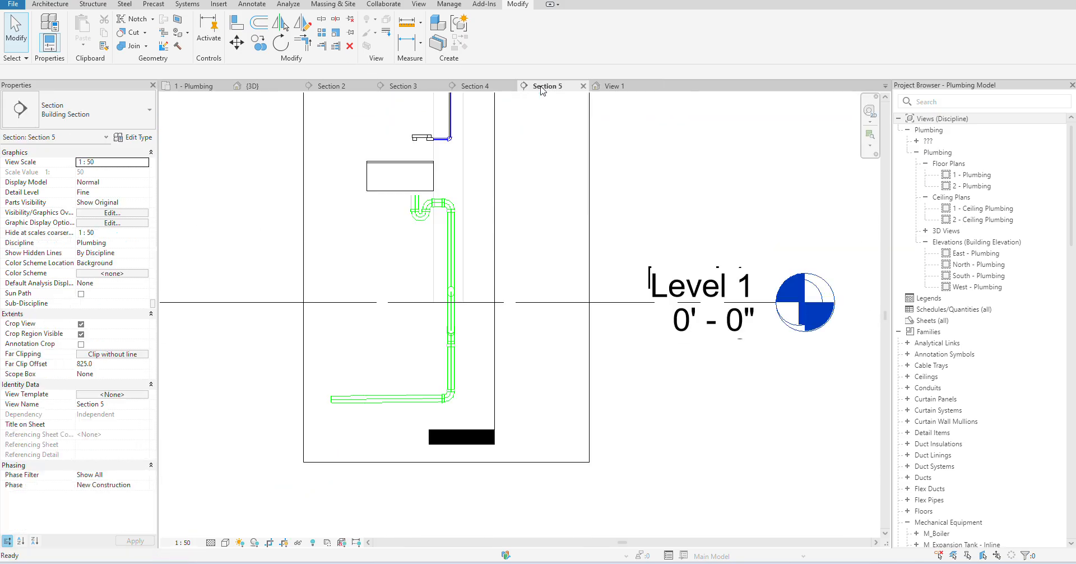
left_click(408, 399)
key("Up")
key("Up")
key("Up")
key("Up")
key("Up")
key("Up")
key("Up")
key("Up")
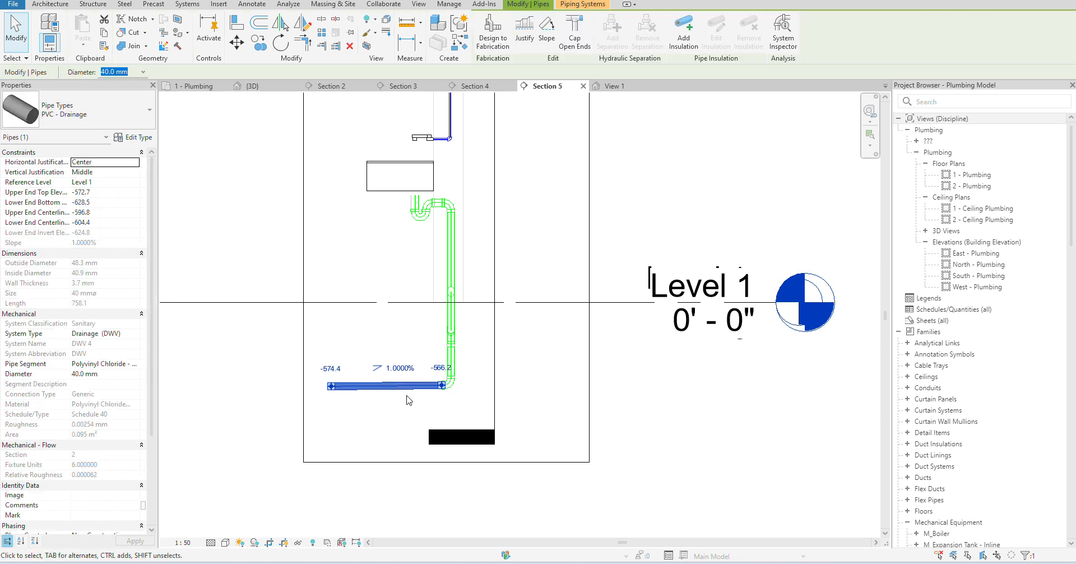
key("Up")
key("Up")
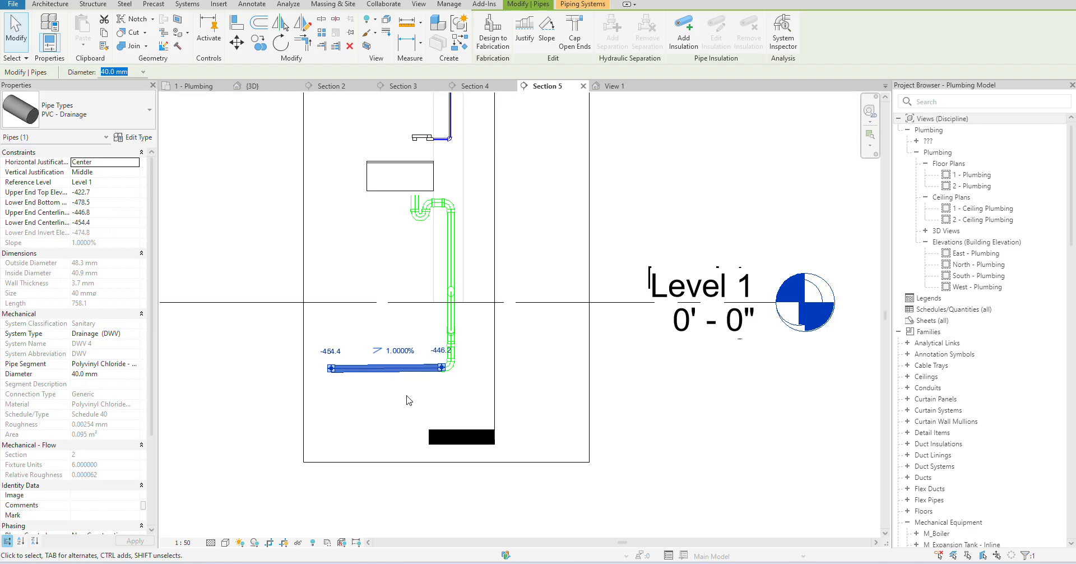
key("Escape")
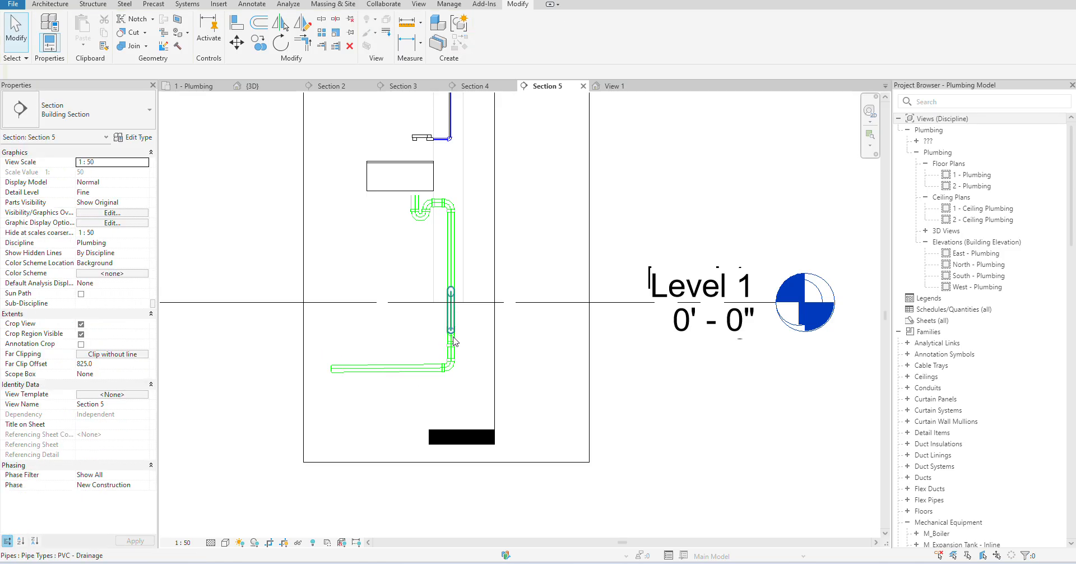
- Try raising the 45-degree double wye in Section 4 to a middle elevation of -236.8 mm
left_click(404, 85)
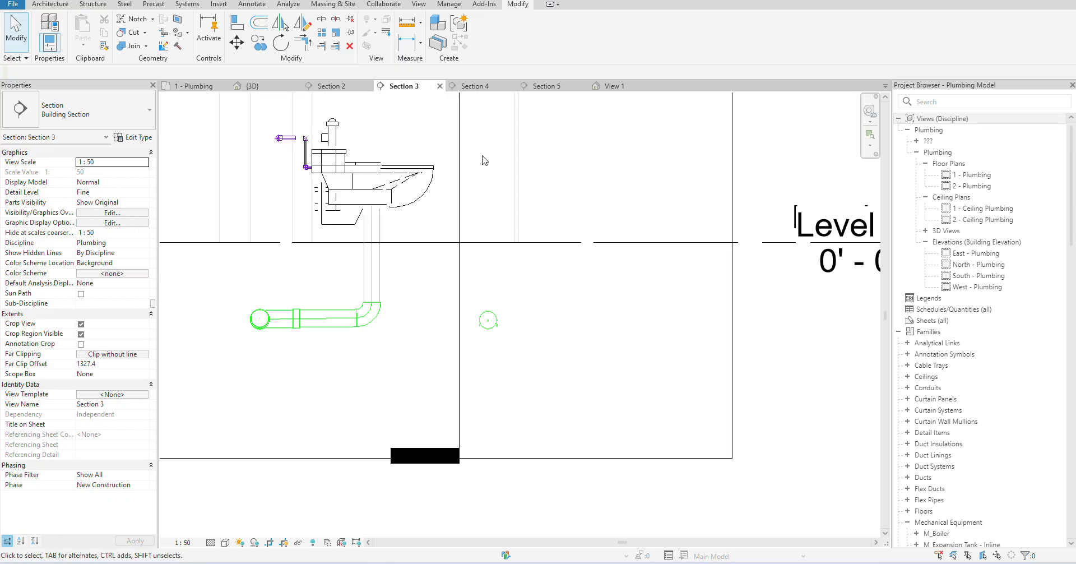
left_click(474, 88)
scroll(509, 396, "up", 2)
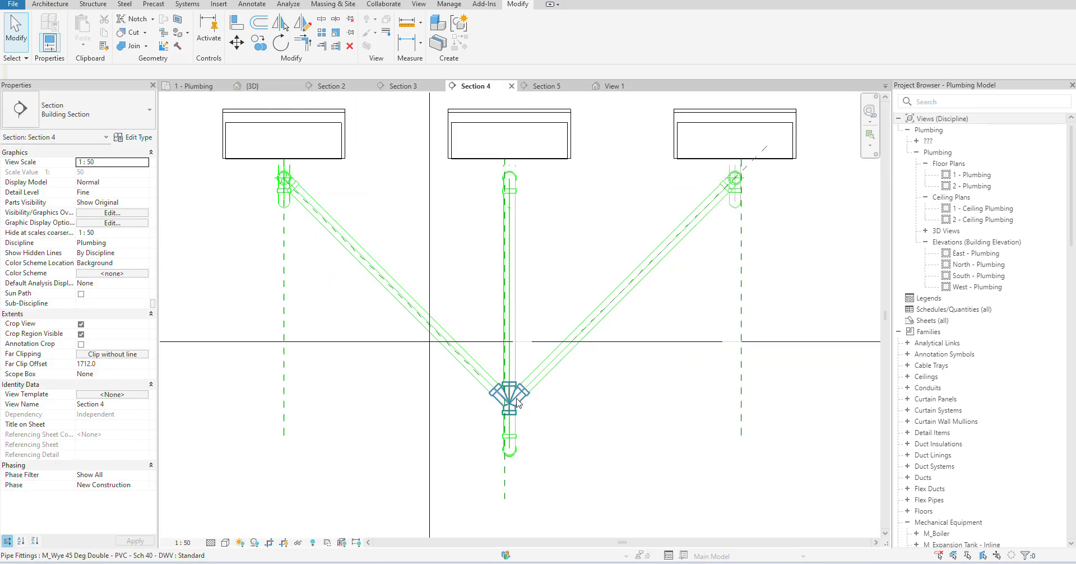
left_click(517, 399)
key("Up")
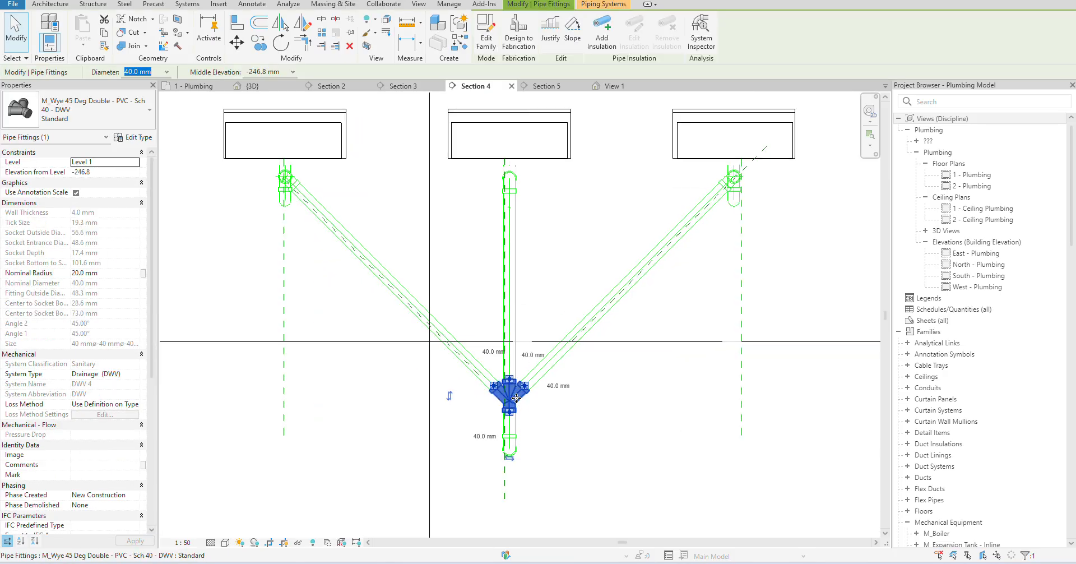
key("Up")
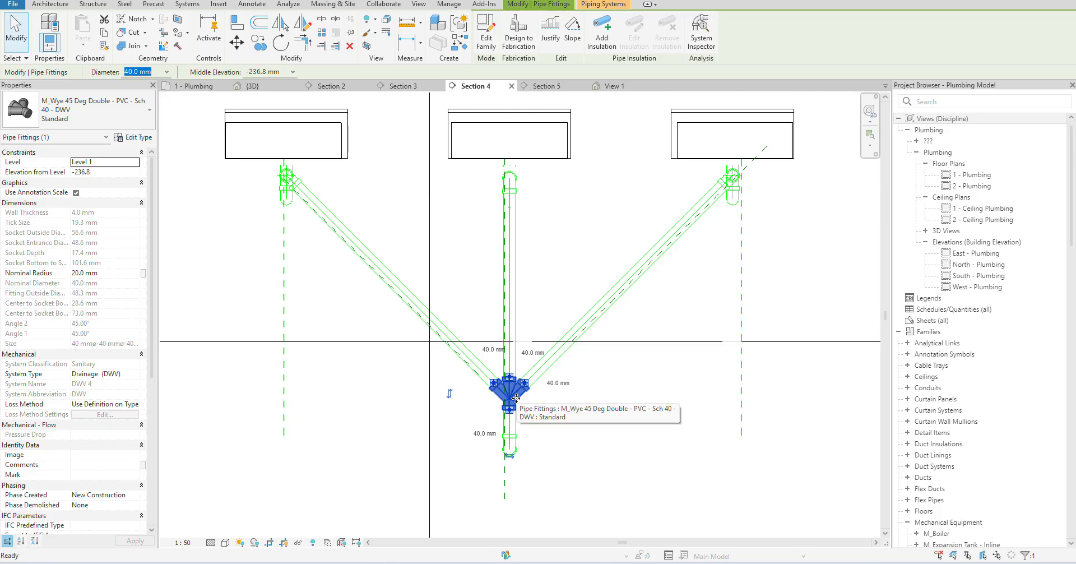
key("Escape")
- Raise the bend at the base of the stack in Section 4, bringing it closer to the double wye
scroll(521, 446, "up", 1)
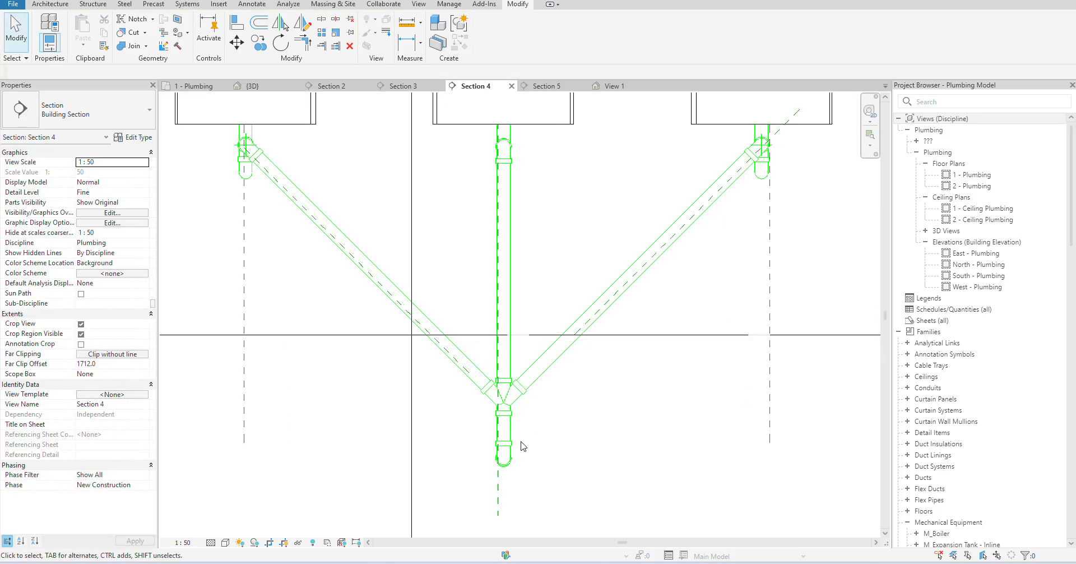
left_click(503, 448)
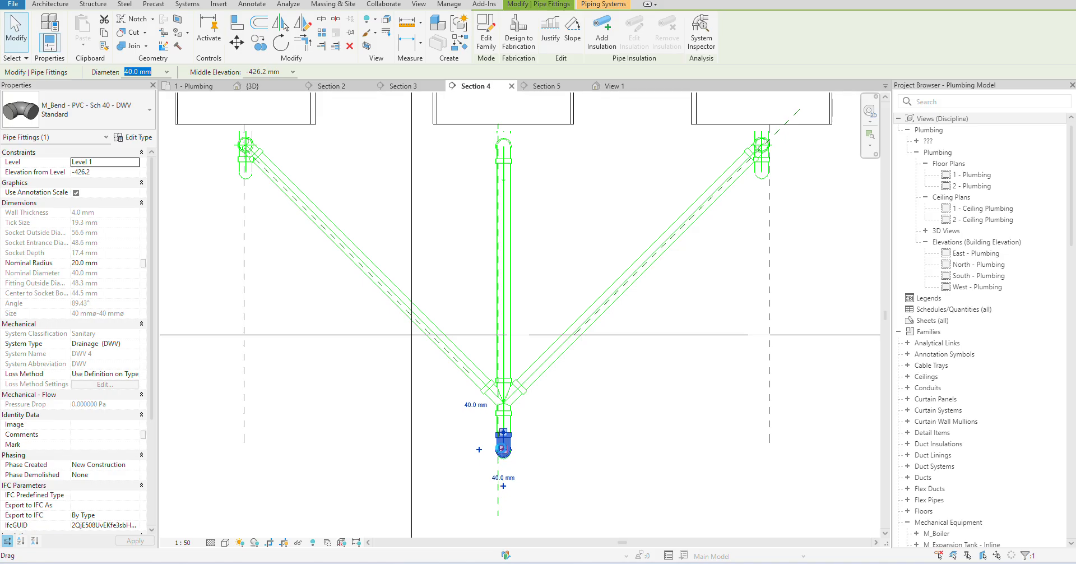
key("Escape")
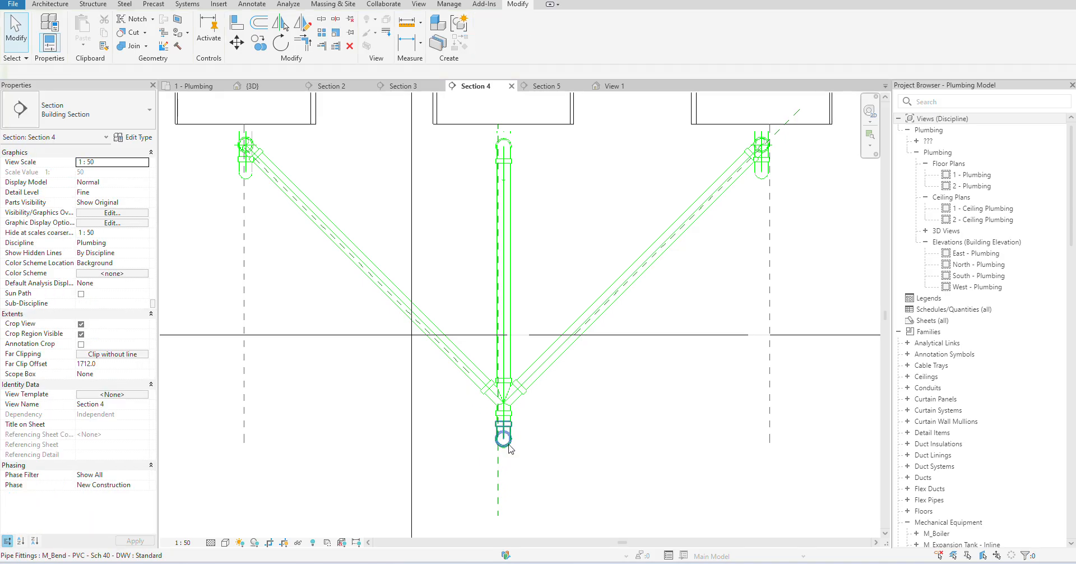
- Raise the double wye in Section 4 to a middle elevation of -81.8 mm
scroll(610, 233, "down", 2)
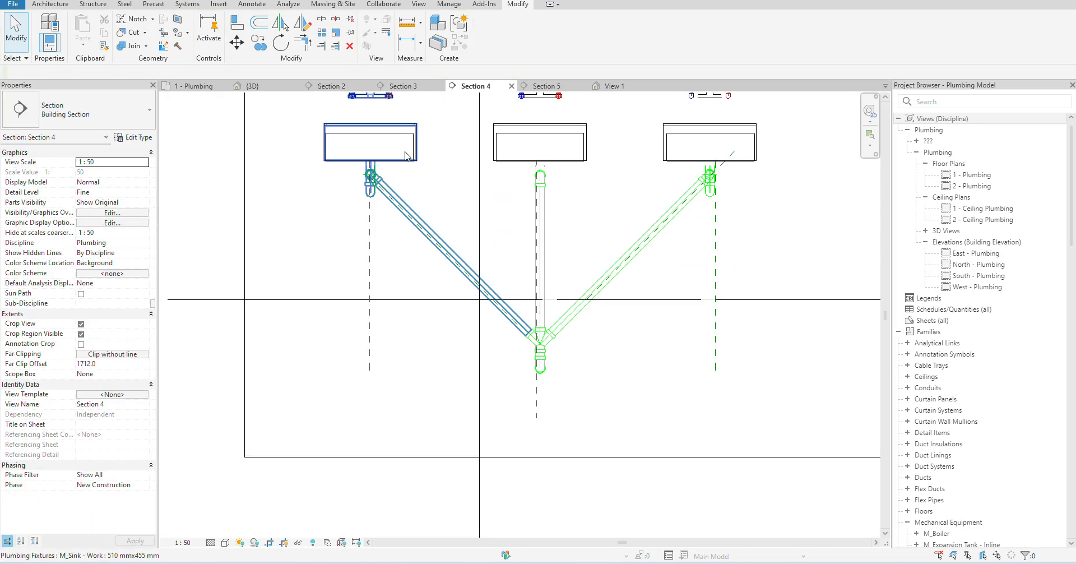
scroll(407, 157, "down", 1)
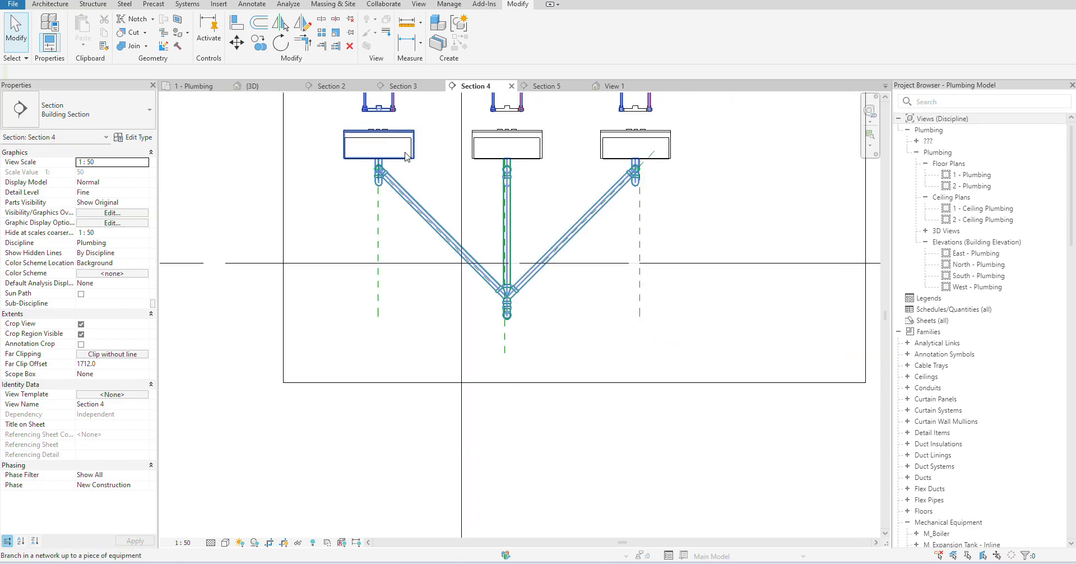
left_click(511, 297)
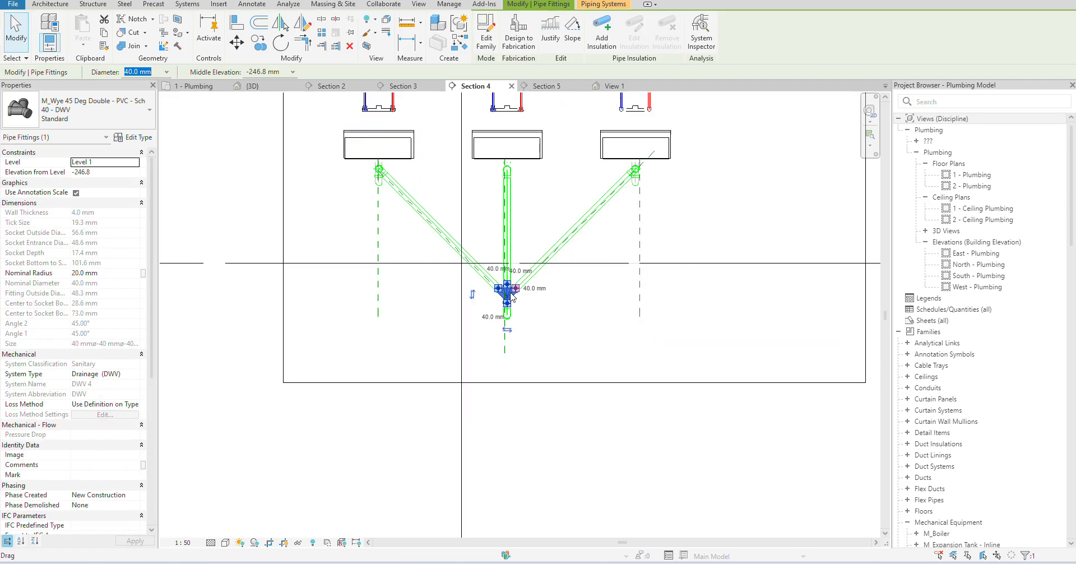
left_click_drag(511, 297, 510, 292)
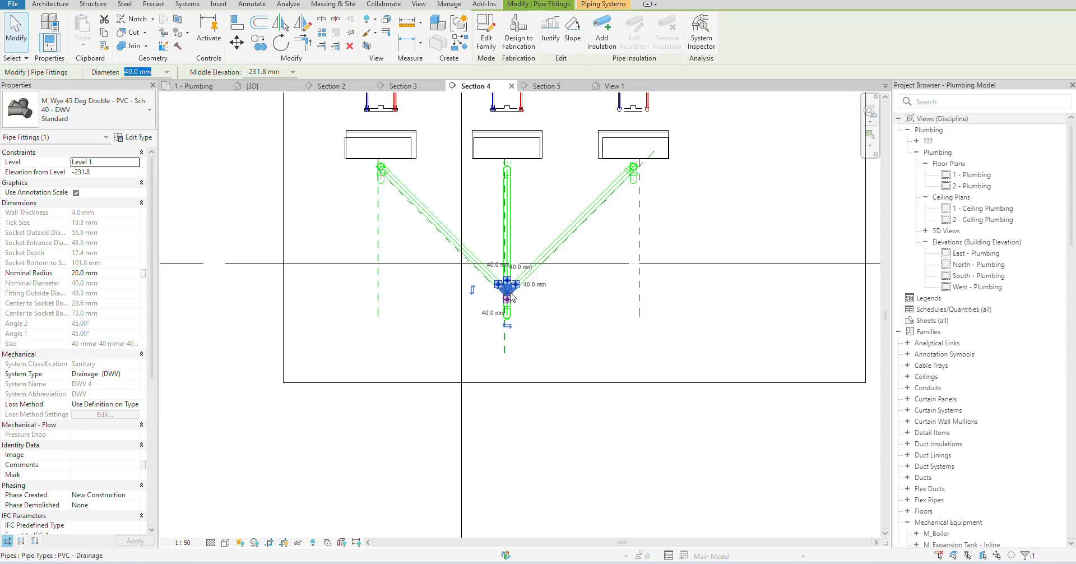
key("shift+Up")
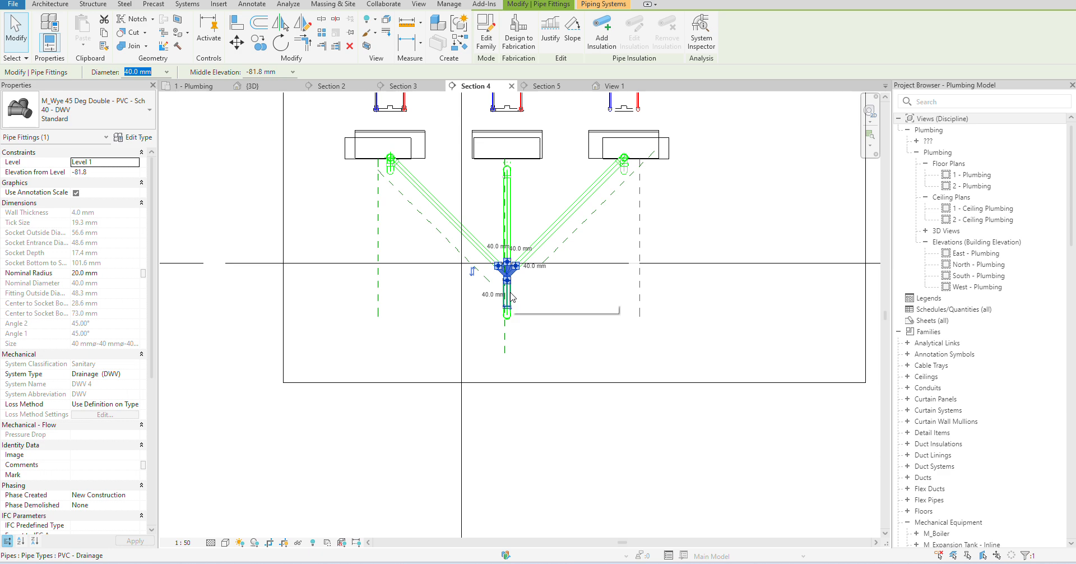
key("Escape")
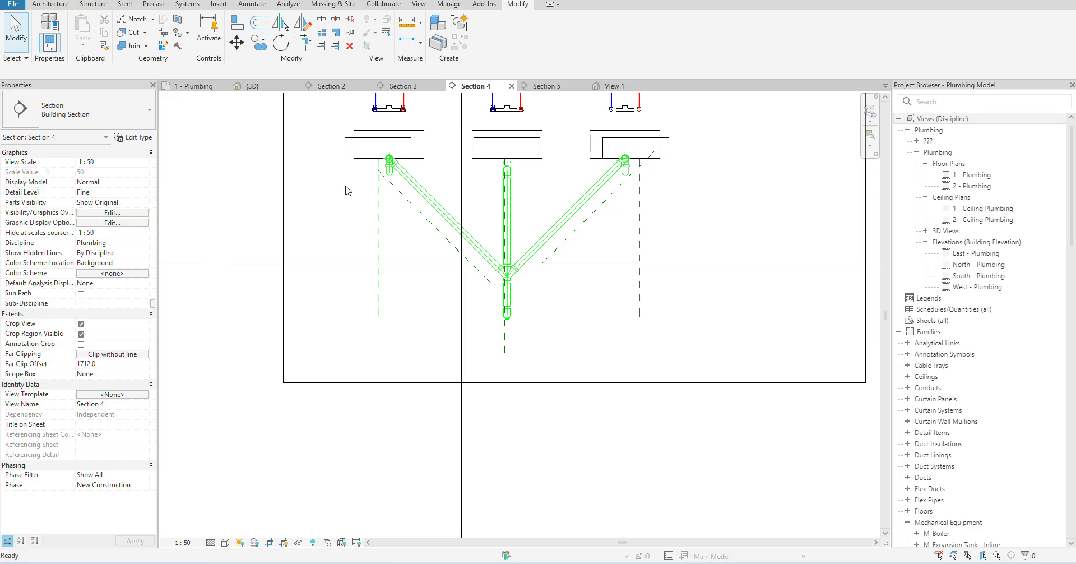
- Try to align the centres of the two outer sinks with their vertical reference planes in Section 4
key("a")
key("l")
left_click(378, 151)
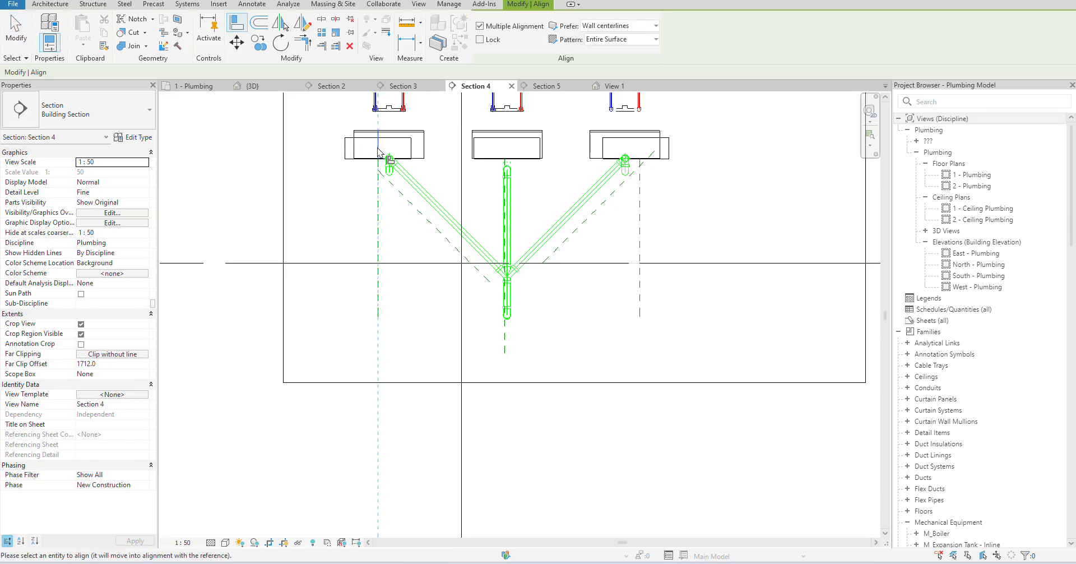
left_click(394, 144)
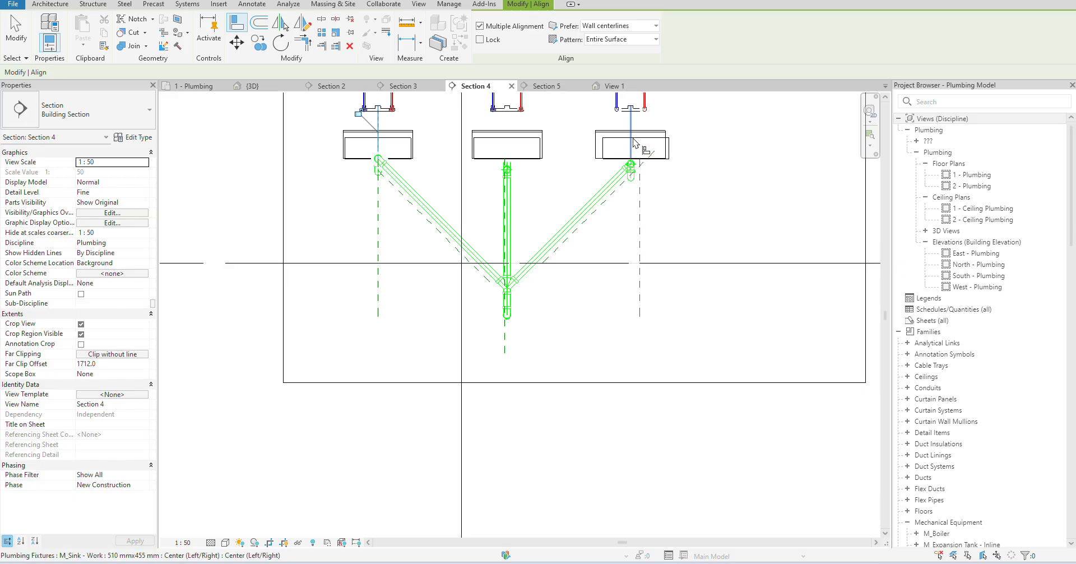
left_click(634, 147)
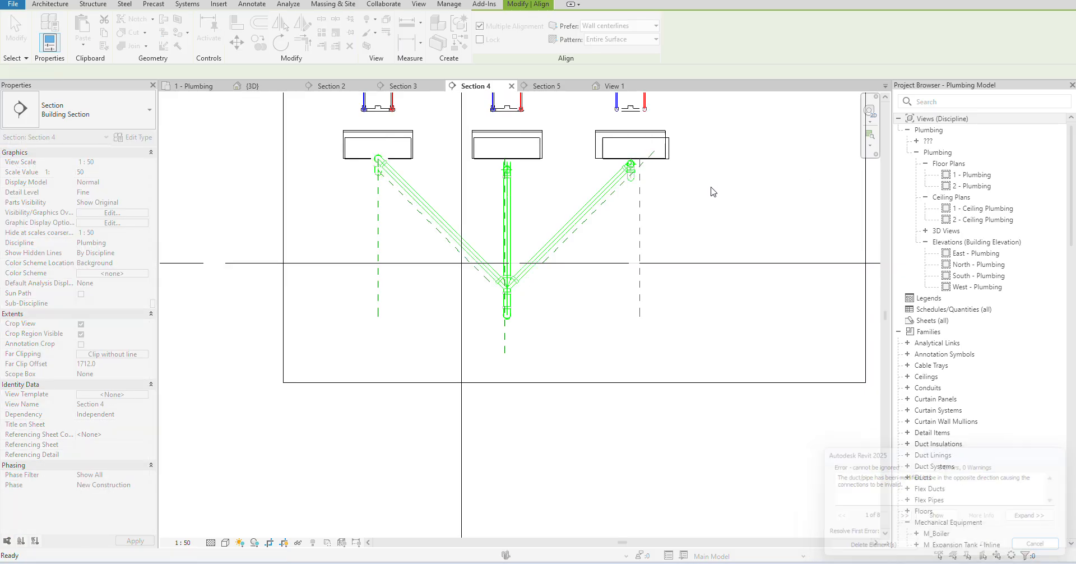
key("Escape")
- Undo the sink alignment and the latest shifts of the double wye
key("ctrl+z")
key("ctrl+z")
key("ctrl+z")
key("ctrl+z")
key("ctrl+z")
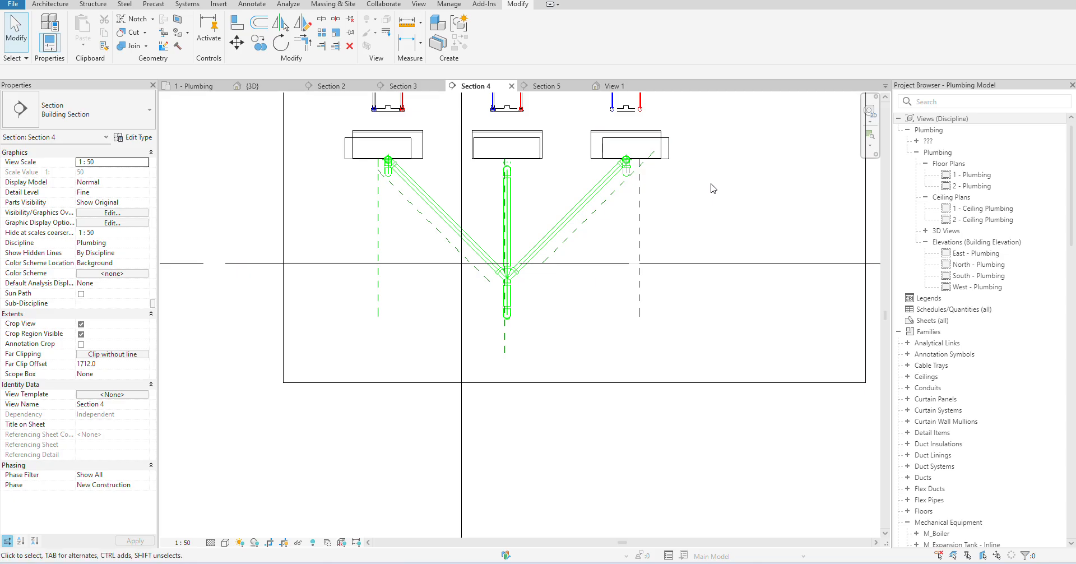
- Undo the remaining recent edits so the outer sinks and their drainage return to their earlier alignment in Section 4
key("ctrl+z")
key("ctrl+z")
key("ctrl+z")
key("ctrl+z")
key("ctrl+z")
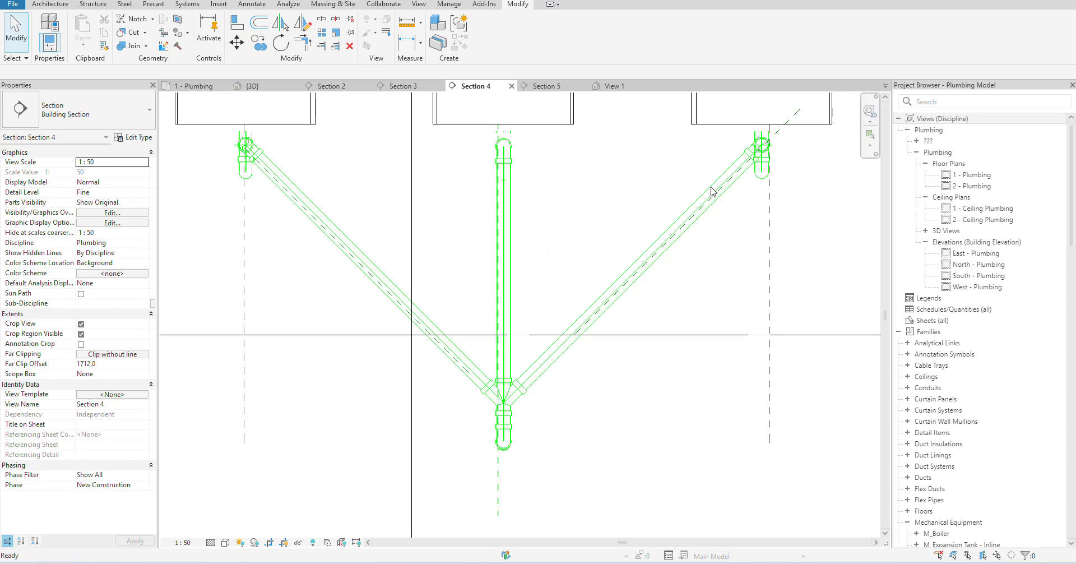
- Set up a PVC - Drainage pipe like the 100 mm main in the 1 - Plumbing plan, sloping up at 1.0000%
left_click(194, 85)
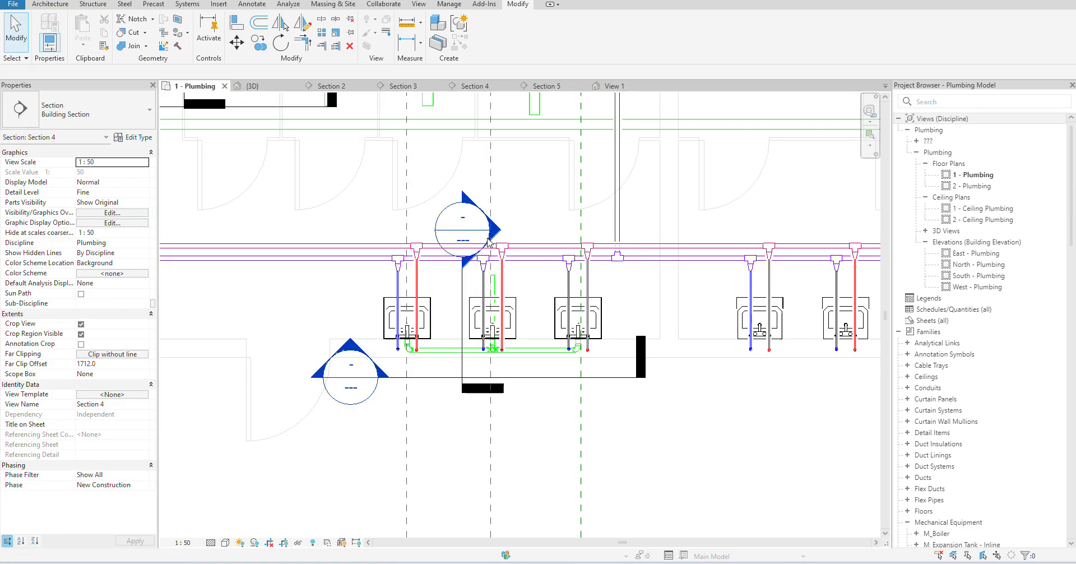
left_click(494, 283)
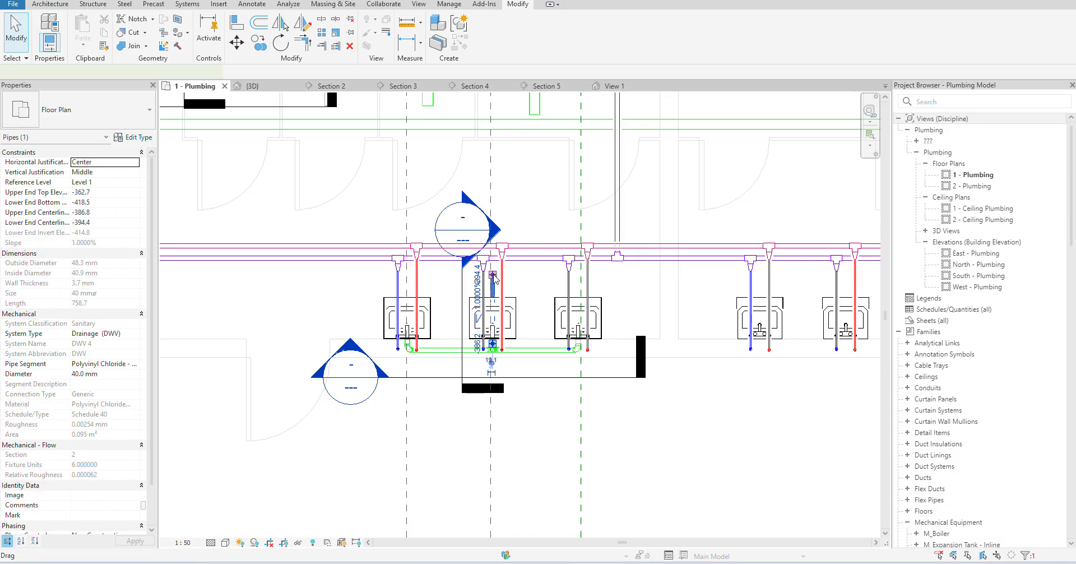
left_click(495, 124)
right_click(495, 123)
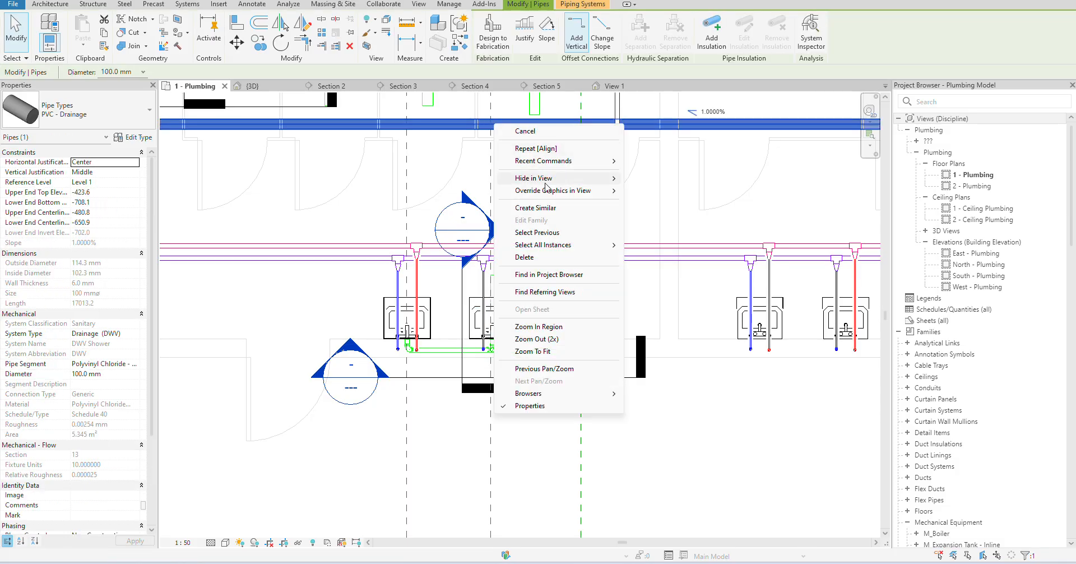
left_click(535, 208)
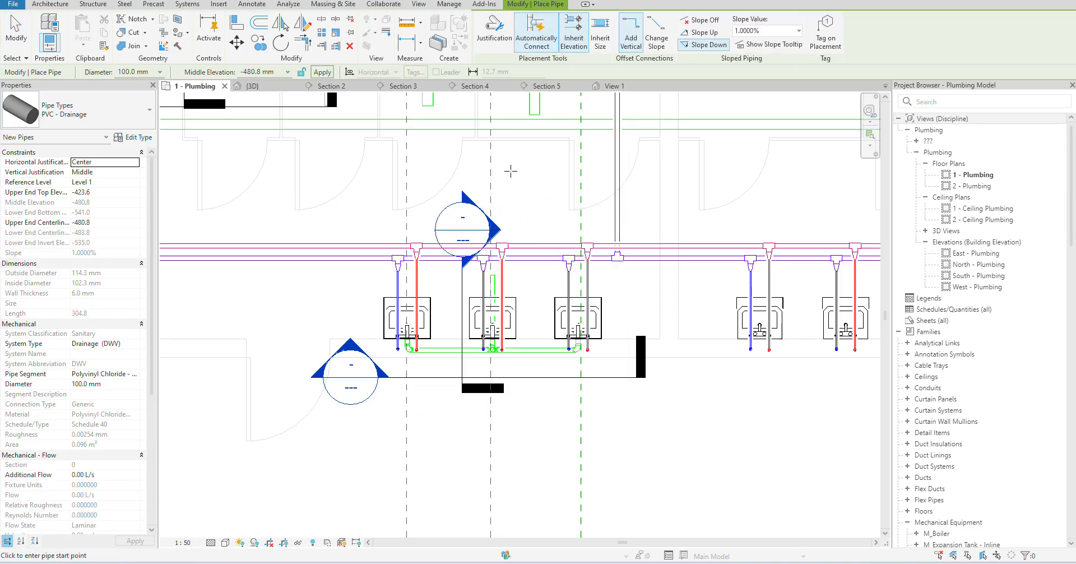
left_click(701, 32)
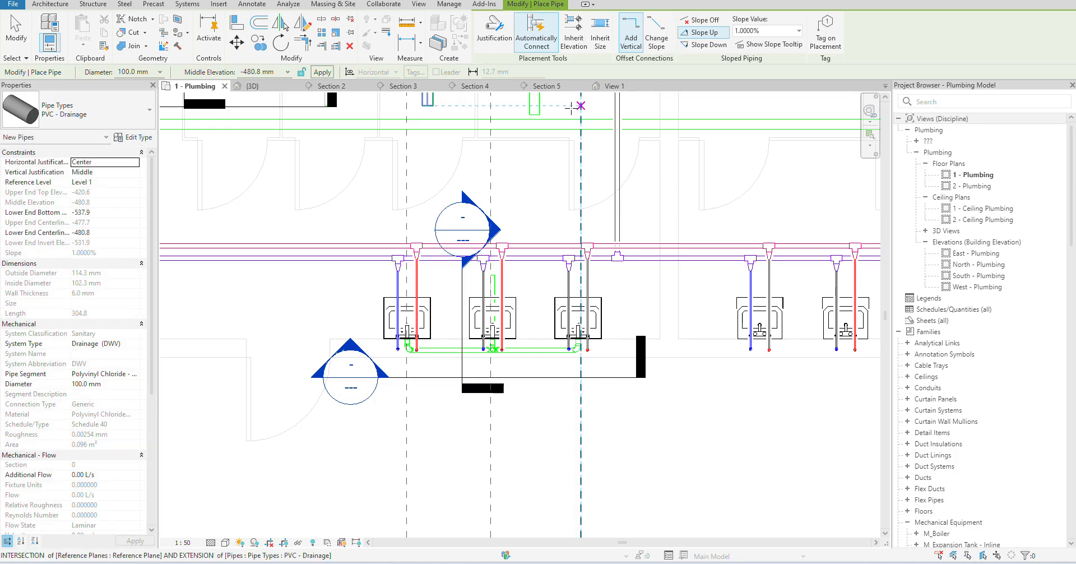
left_click(491, 125)
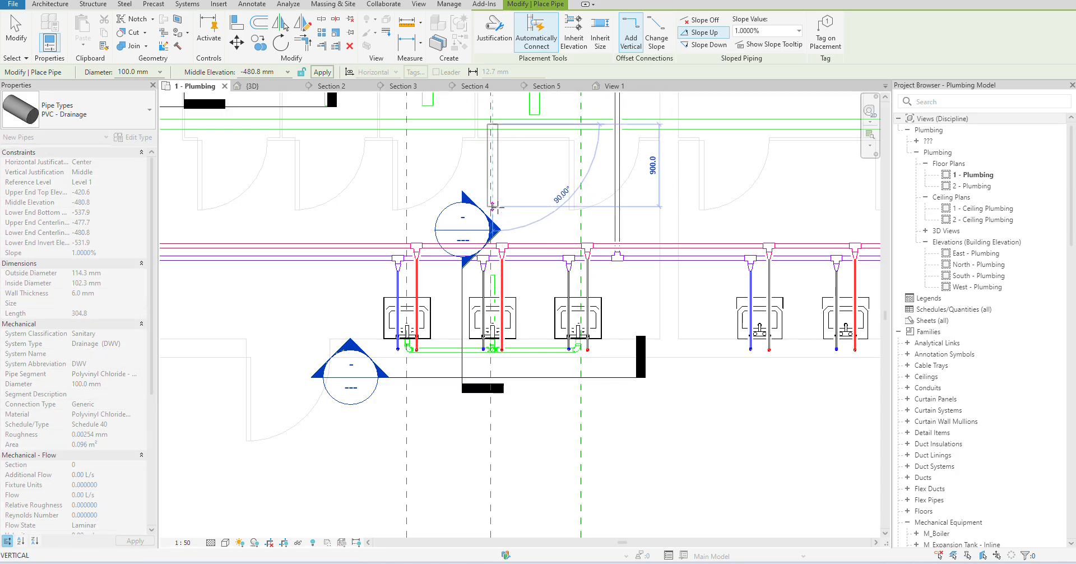
left_click(493, 207)
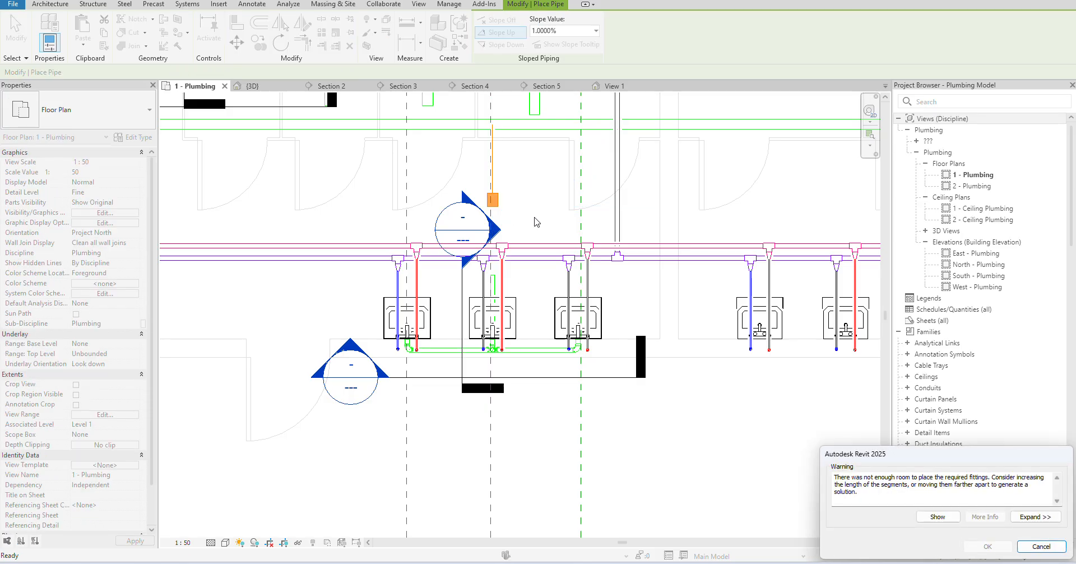
key("Escape")
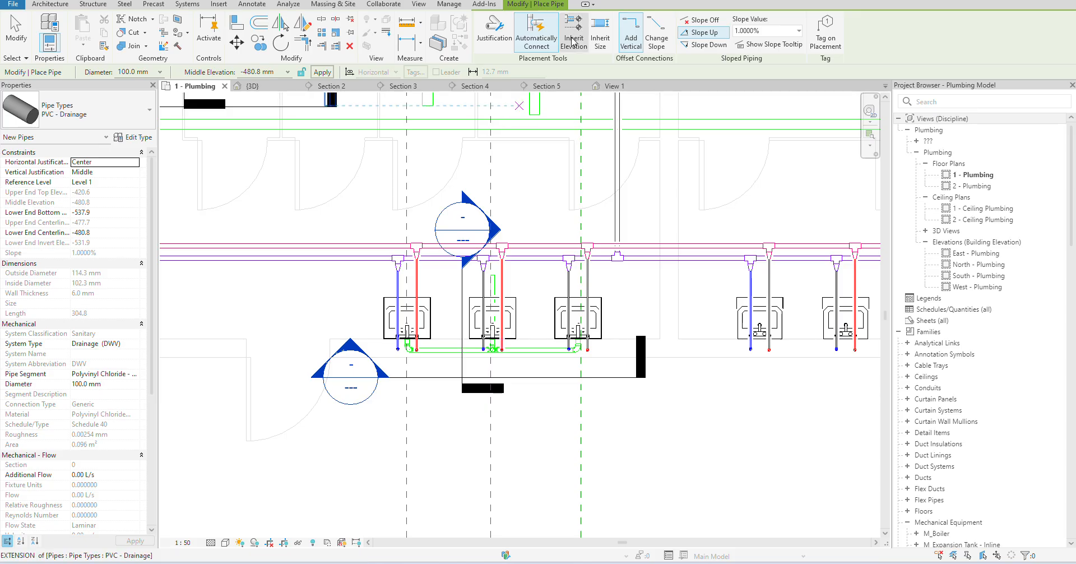
- Branch a 100 mm drainage pipe off the main towards the middle sink, inheriting the main's elevation and stopping short of the supply mains
left_click(496, 126)
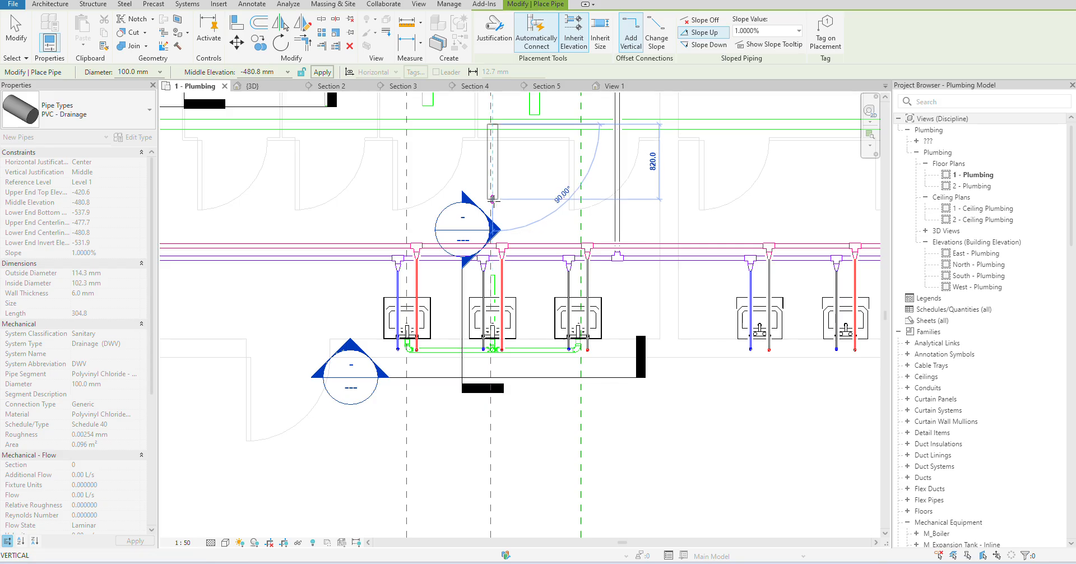
middle_click_drag(492, 216, 485, 118)
left_click(490, 121)
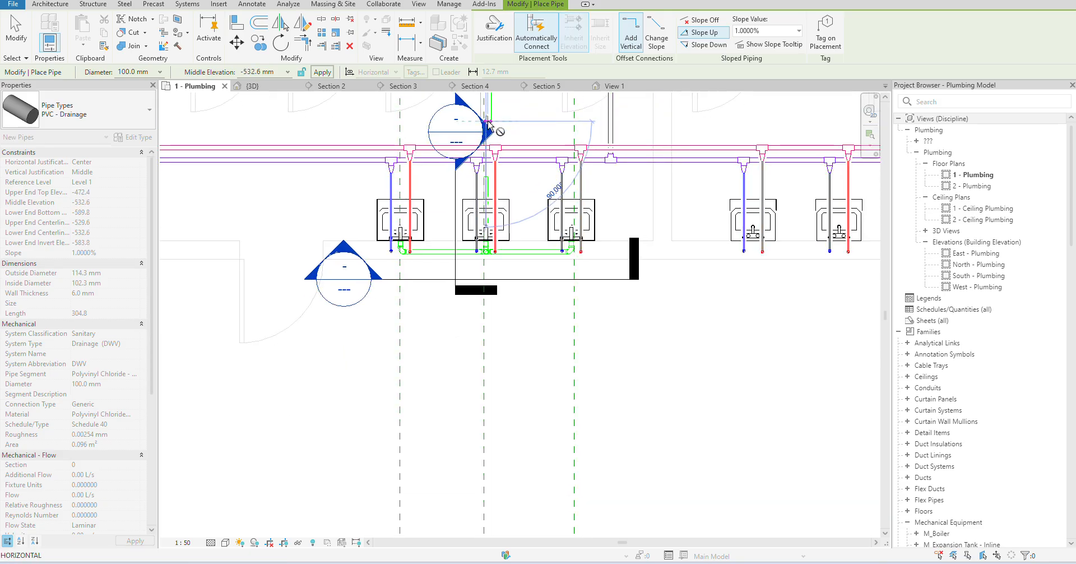
key("Escape")
scroll(509, 150, "down", 1)
middle_click_drag(510, 150, 508, 278)
scroll(508, 186, "up", 1)
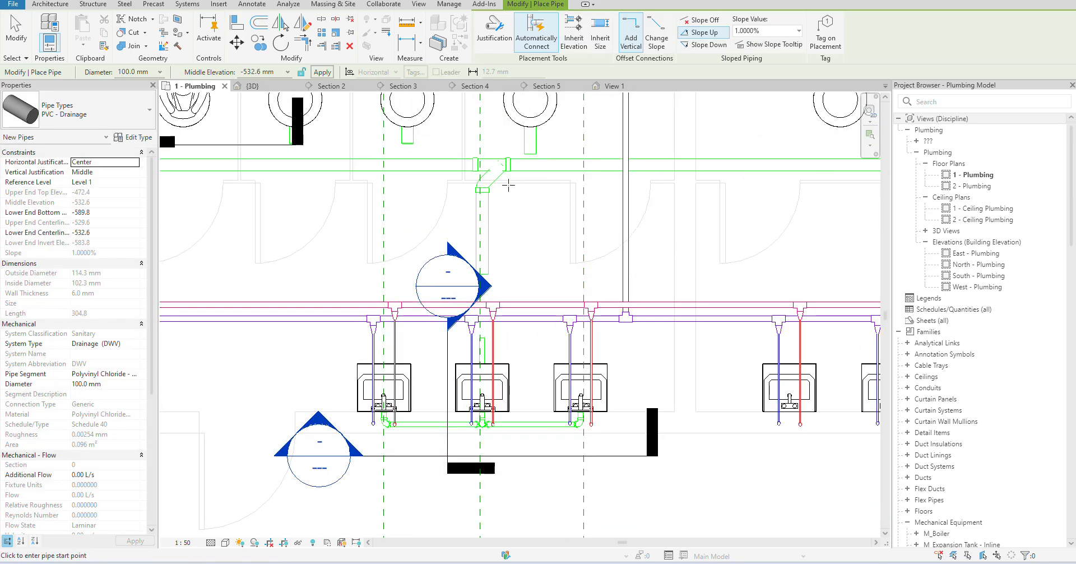
key("Escape")
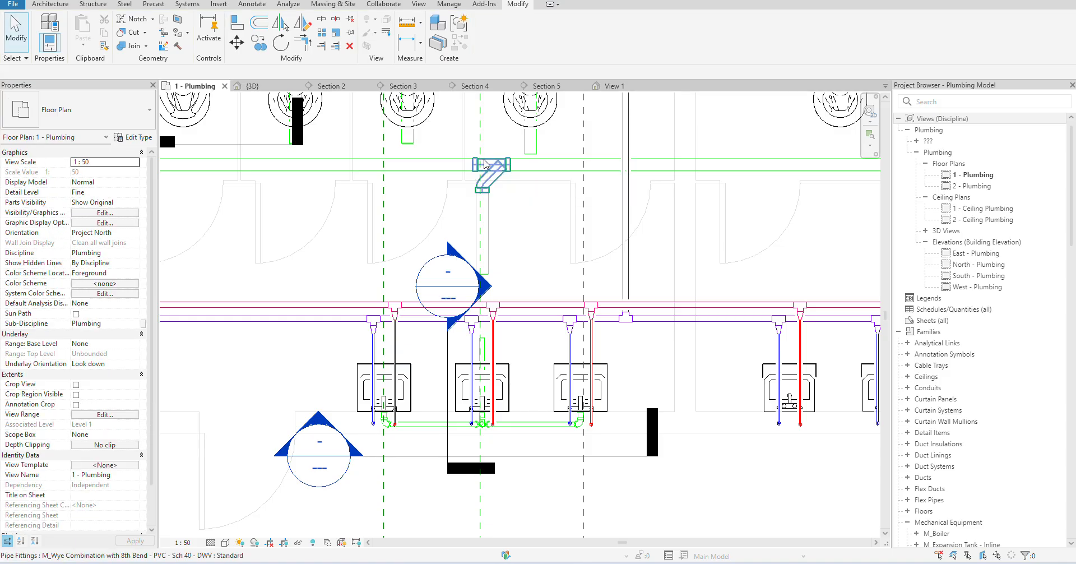
- Extend the middle sink's 40 mm drain pipe to connect with the end of the new 100 mm branch
scroll(616, 183, "down", 1)
scroll(558, 221, "up", 3)
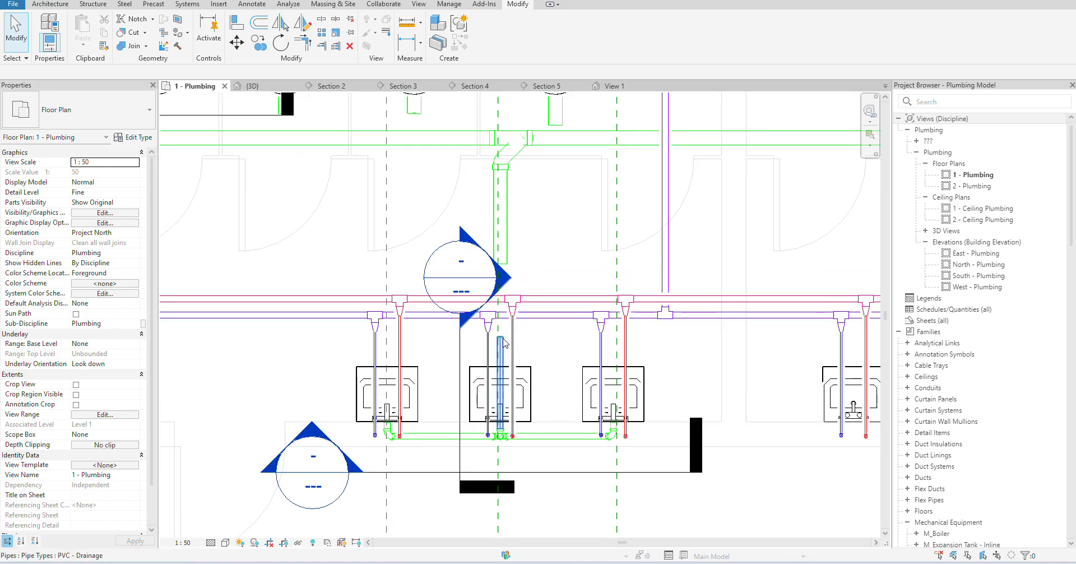
left_click(502, 352)
left_click_drag(500, 337, 500, 263)
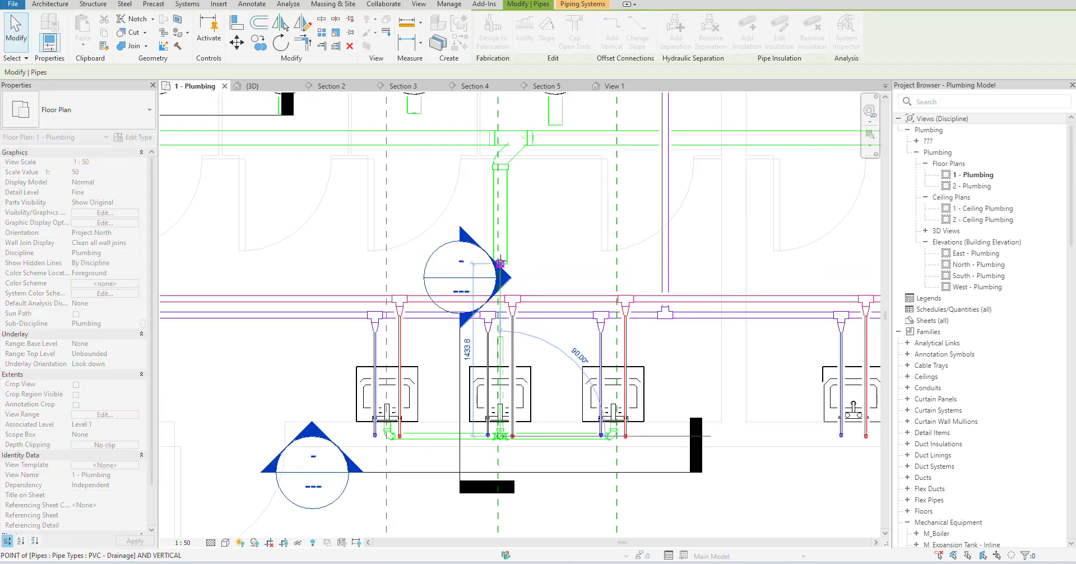
left_click(575, 260)
scroll(573, 260, "down", 2)
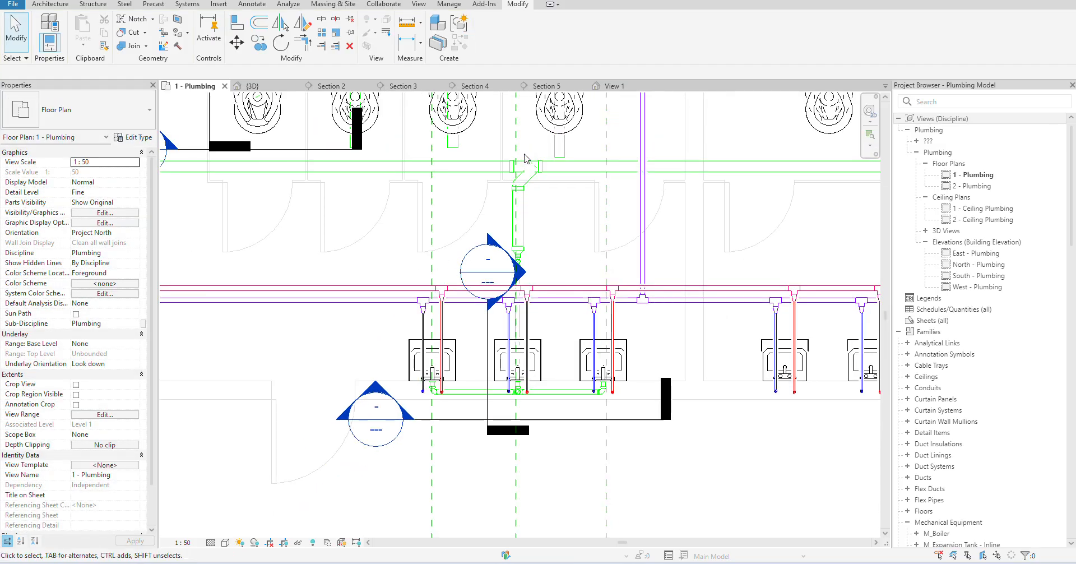
- Check the new drainage connection in Section 3 and Section 4
left_click(415, 87)
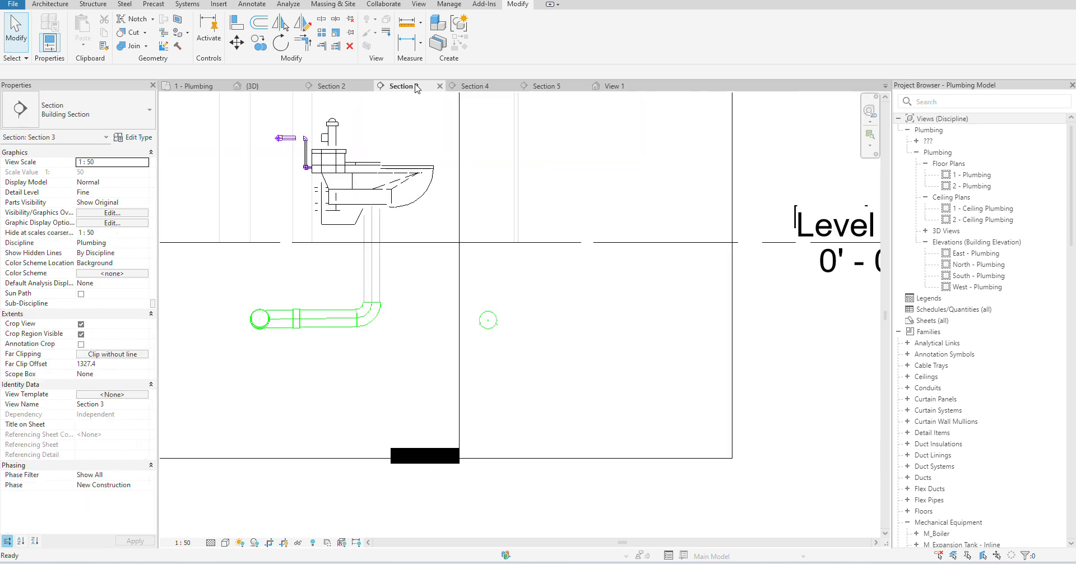
left_click(465, 85)
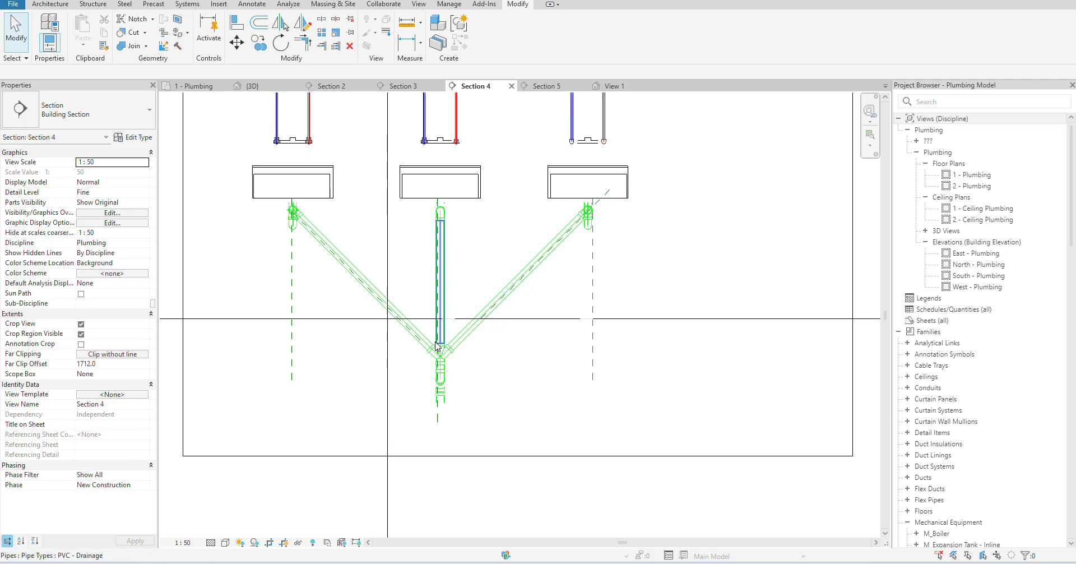
scroll(437, 342, "up", 2)
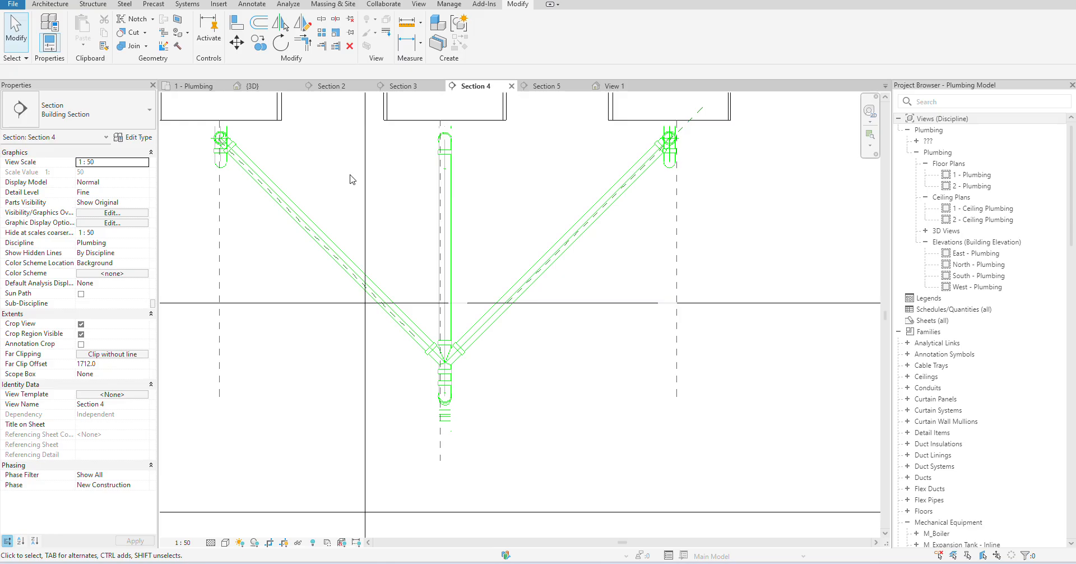
- Isolate the three sinks and their connected pipework from the 1 - Plumbing plan in a 3D section box
left_click(210, 87)
scroll(554, 308, "up", 2)
scroll(555, 308, "down", 5)
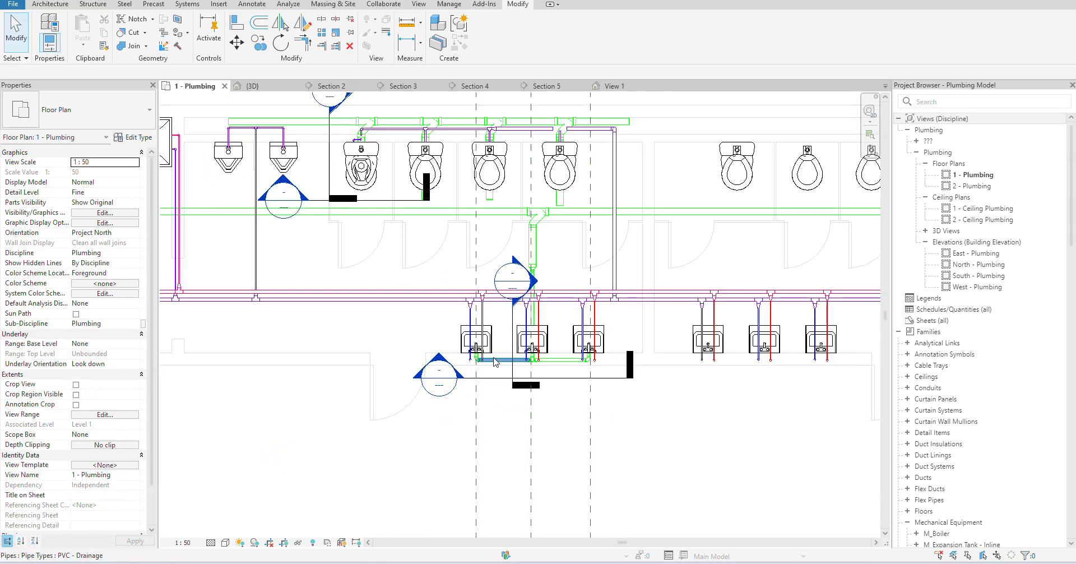
scroll(475, 336, "up", 4)
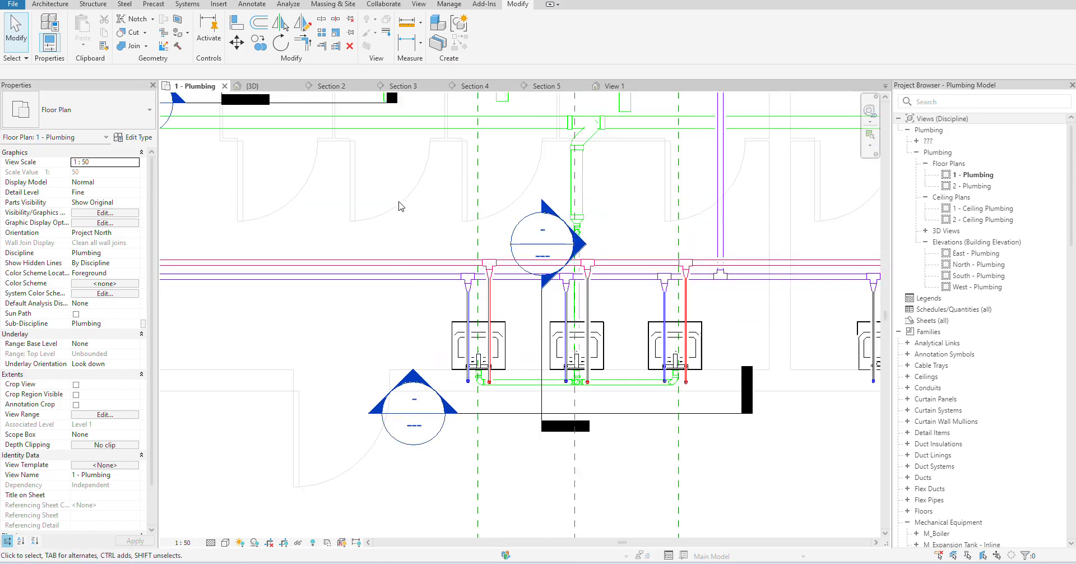
left_click_drag(399, 202, 761, 450)
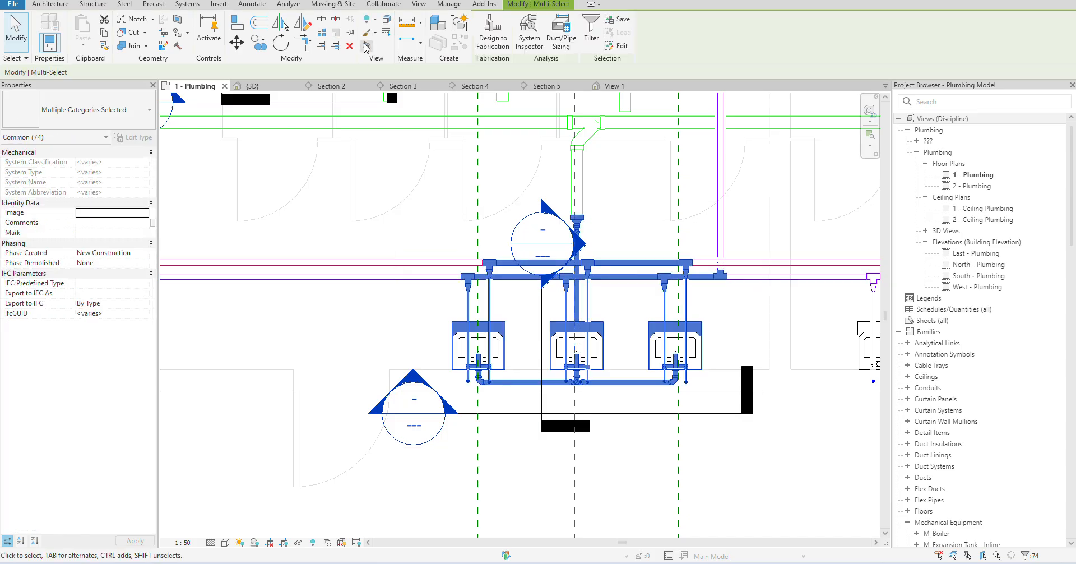
left_click(366, 46)
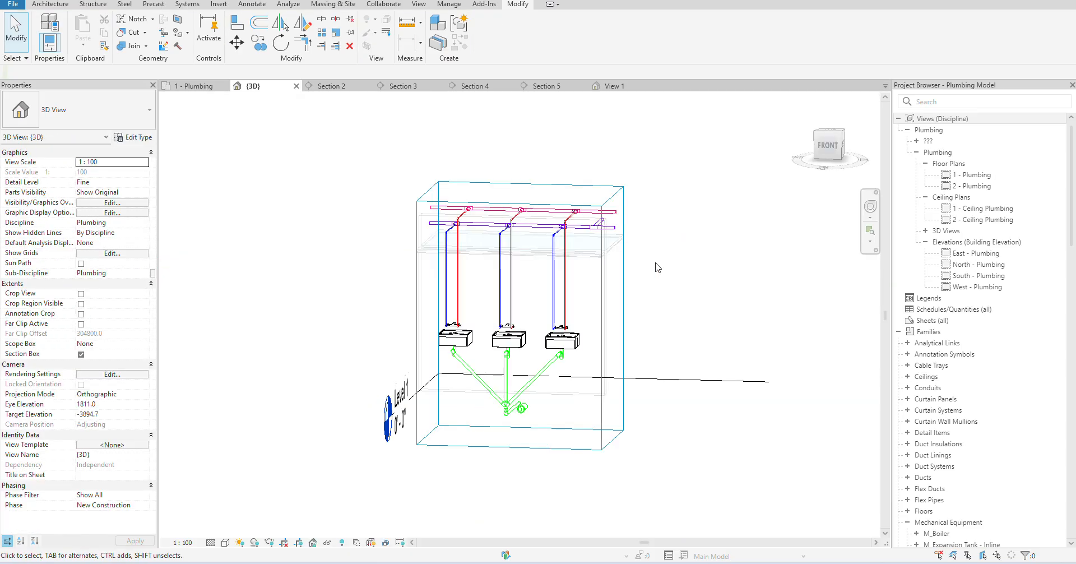
- Inspect the sink drainage in 3D, from the traps through the double wye to the 100 mm branch
middle_click_drag(656, 264, 601, 278, "shift")
middle_click_drag(541, 229, 209, 293)
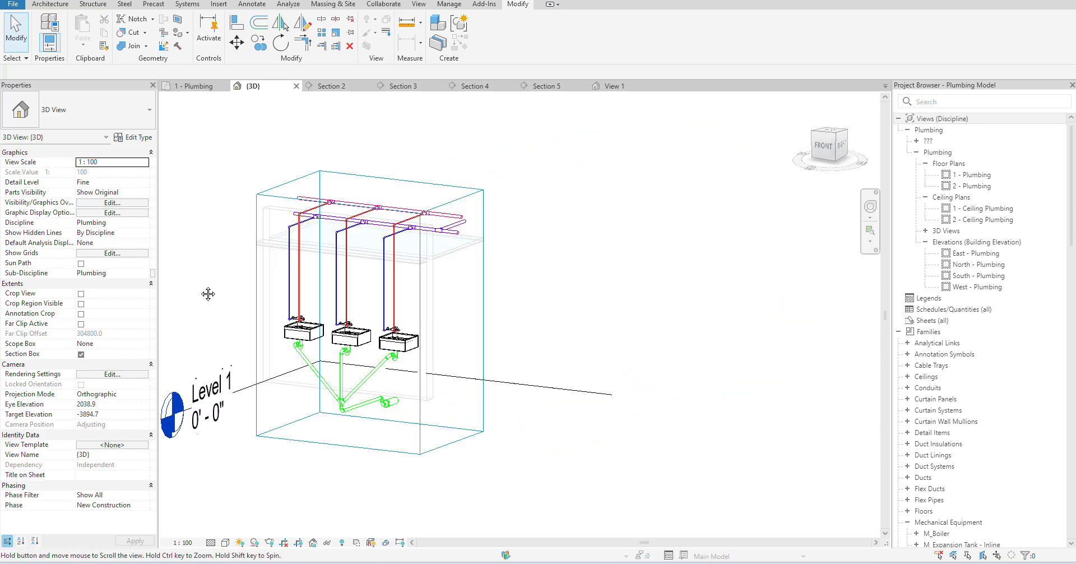
scroll(346, 204, "up", 1)
scroll(346, 204, "up", 1)
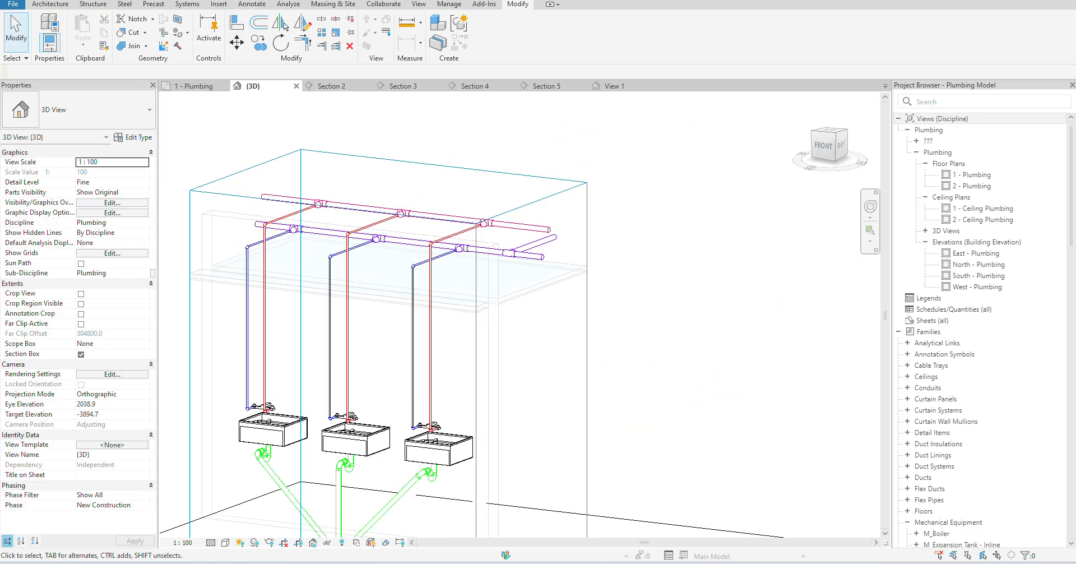
middle_click_drag(576, 389, 558, 291)
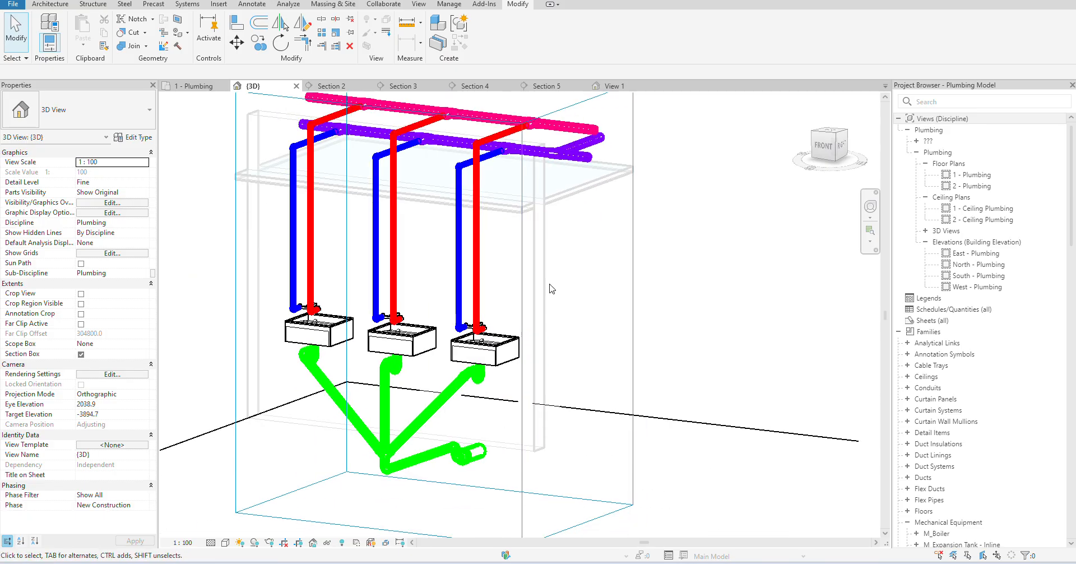
scroll(443, 455, "up", 2)
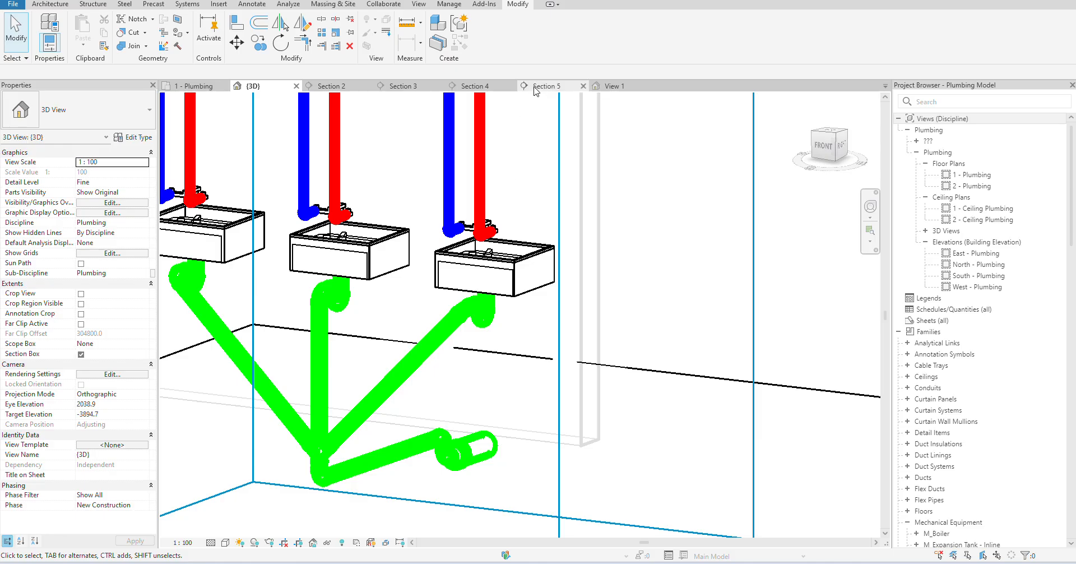
- Widen Section 5's crop region on the pipe run's side to include the 100 mm branch and the main drain
left_click(471, 85)
left_click(545, 87)
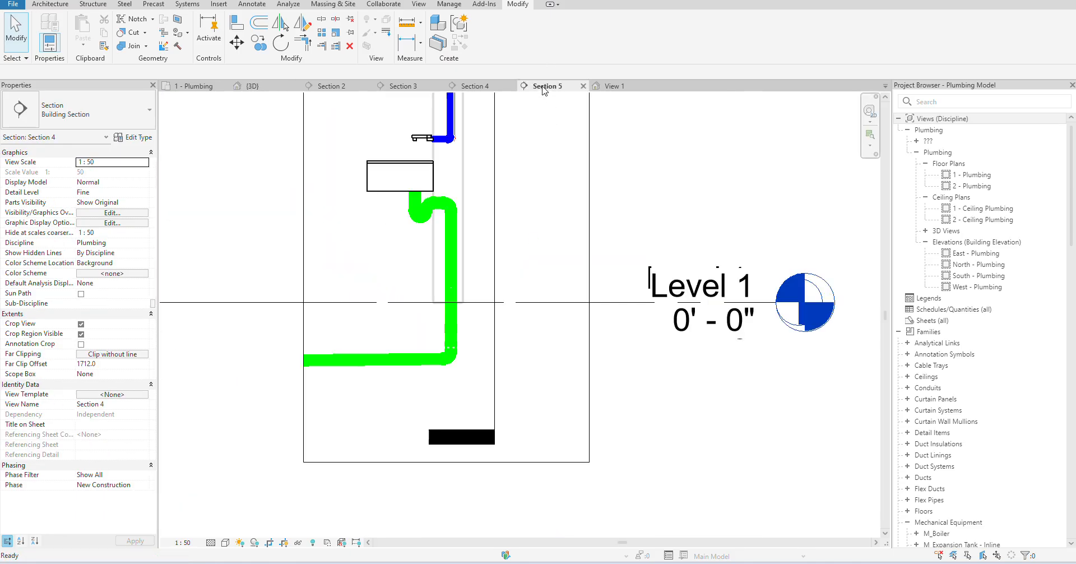
scroll(503, 161, "up", 2)
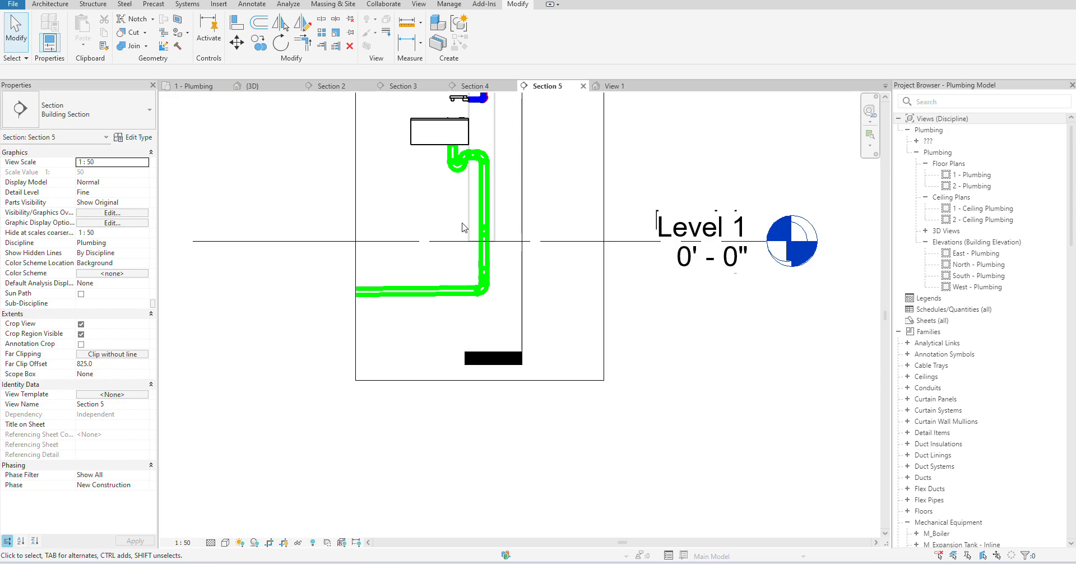
left_click(355, 259)
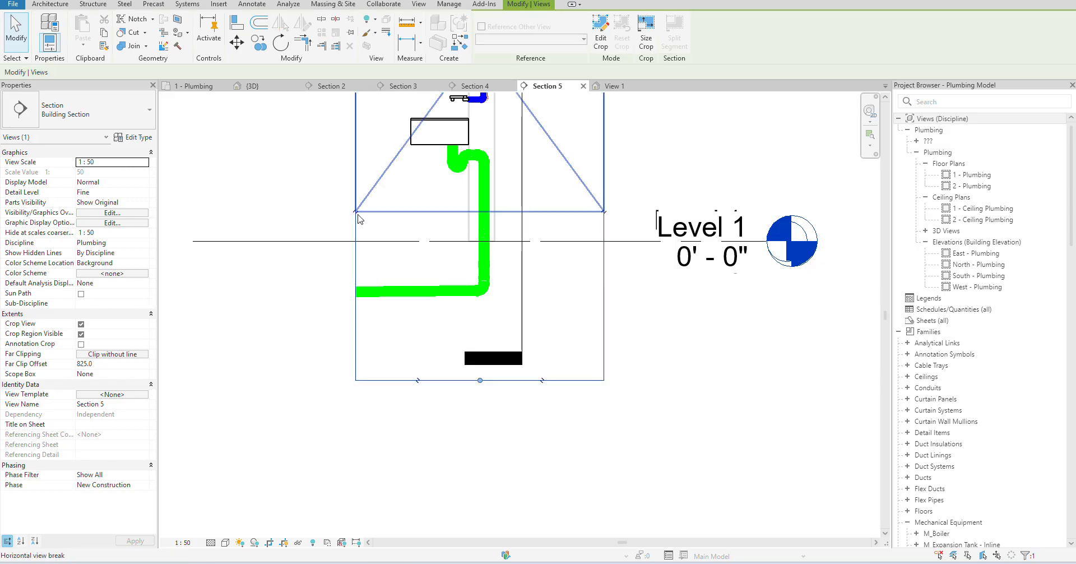
scroll(360, 243, "down", 2)
left_click_drag(357, 129, 227, 144)
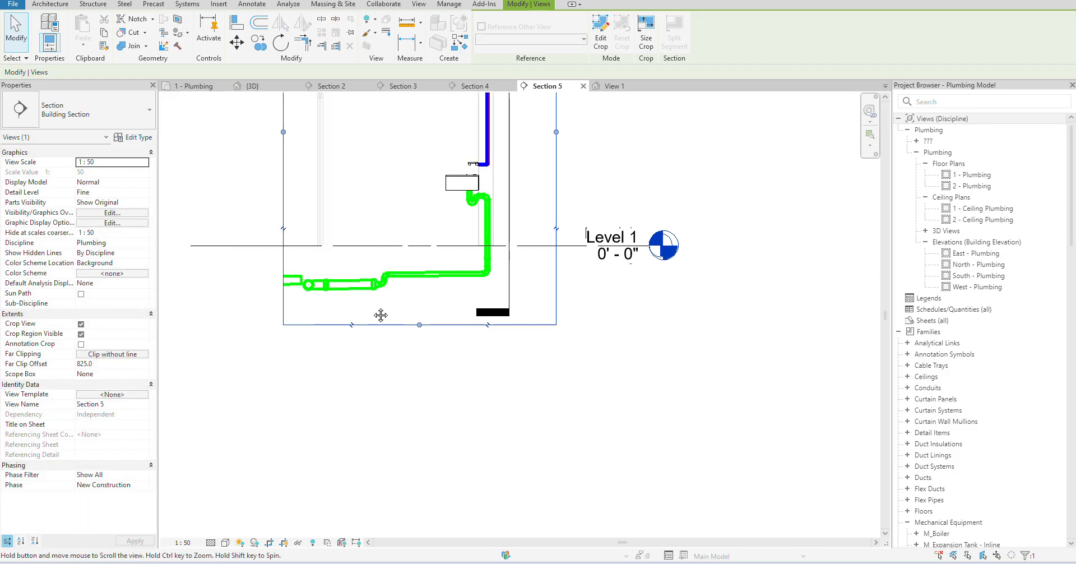
- Delete the sloped 40 mm pipe, its fittings at the 100 mm branch and the bend at the stack's base in Section 5
scroll(379, 314, "up", 1)
left_click(502, 272)
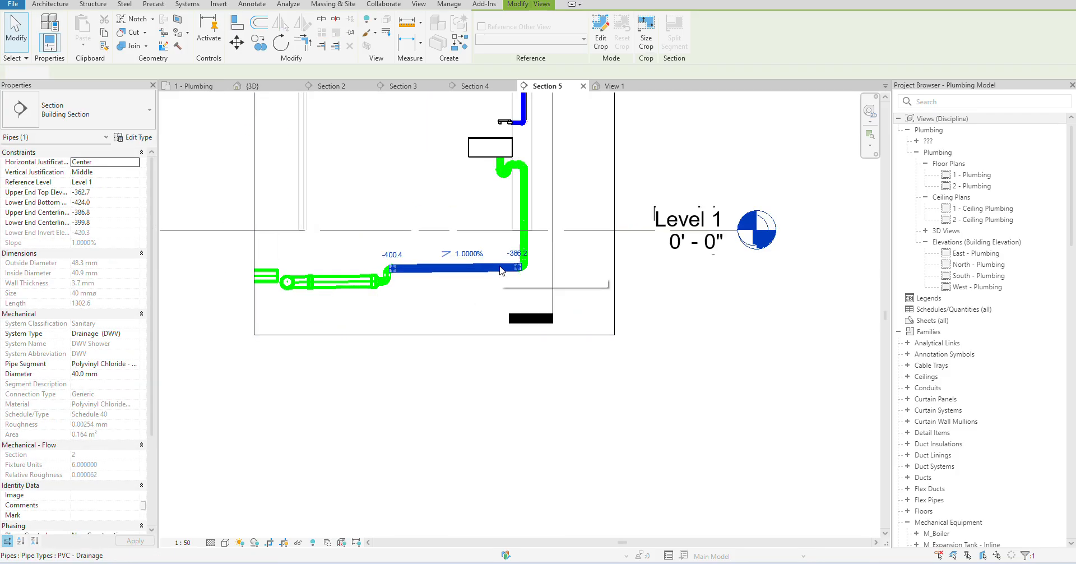
key("Delete")
left_click_drag(357, 246, 468, 325)
key("Delete")
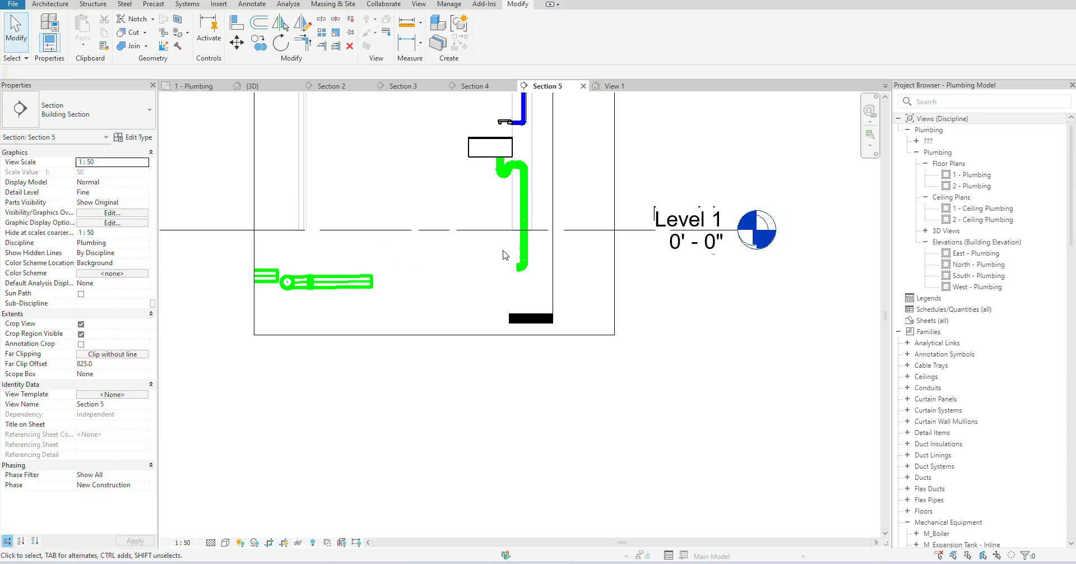
left_click_drag(501, 247, 551, 299)
key("Delete")
- Set Section 5's detail level to Coarse
left_click(210, 542)
left_click(227, 507)
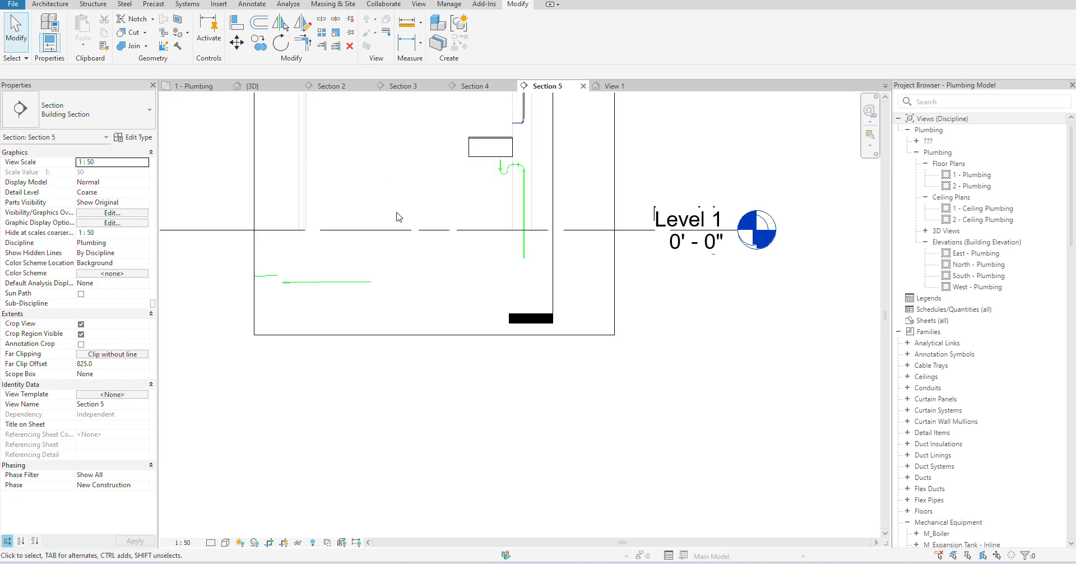
scroll(392, 271, "up", 2)
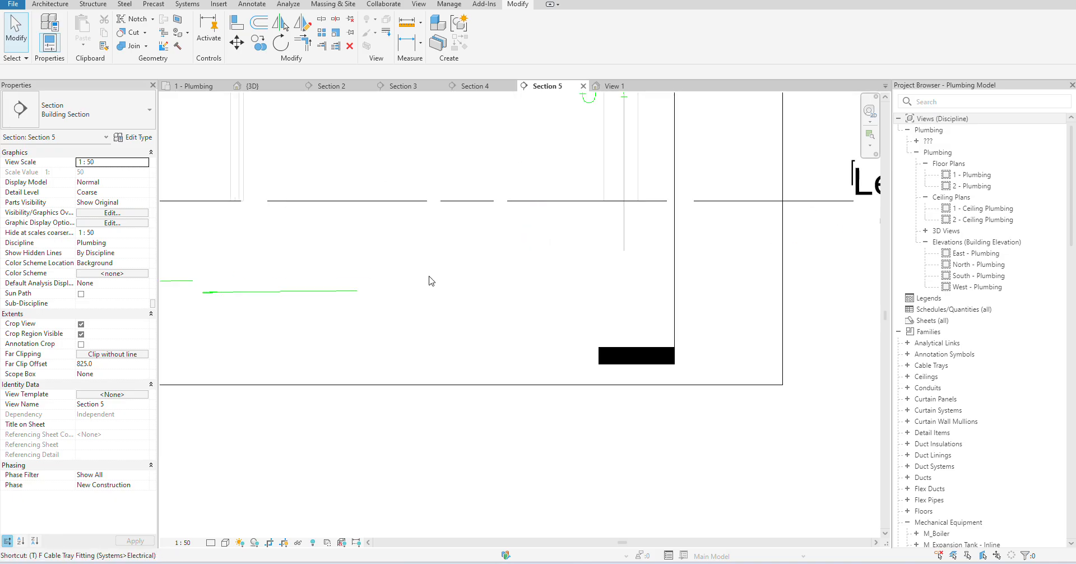
- Trim the vertical drain stack and the sloped 100 mm branch to a corner in Section 5 to join them
key("t")
key("r")
left_click(624, 243)
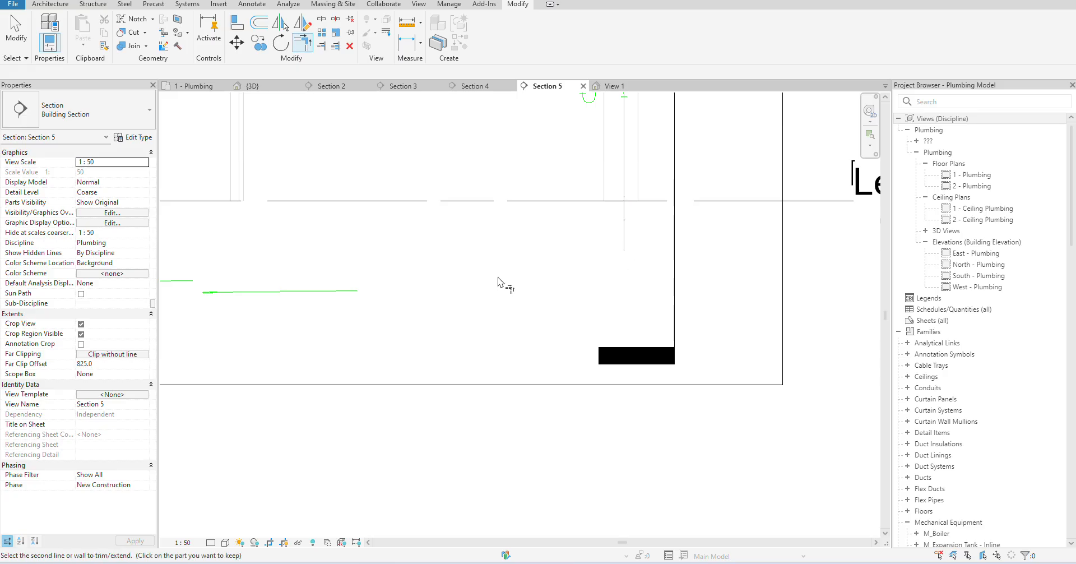
left_click(331, 292)
key("Escape")
scroll(438, 293, "down", 2)
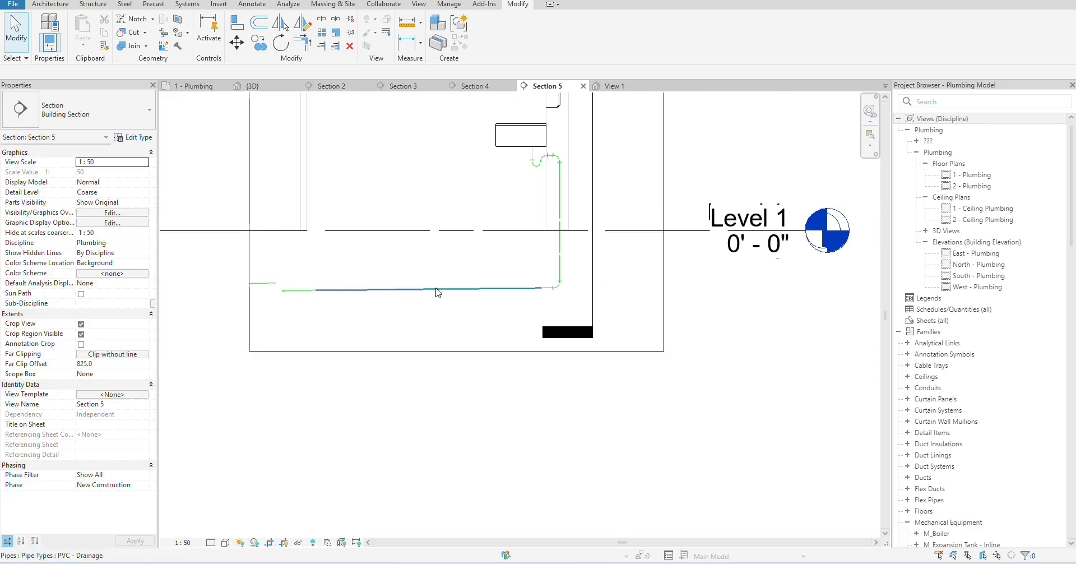
- Check the continuity of the sinks' drainage system in Section 5 and in the 1 - Plumbing floor plan, up to the main drain
key("Tab")
left_click(438, 292)
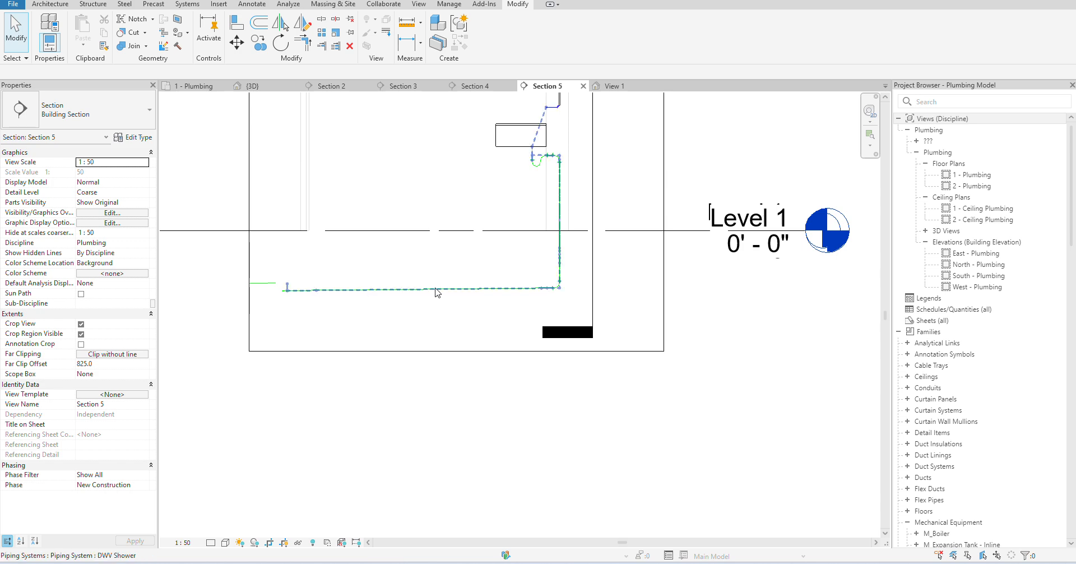
key("Escape")
left_click(211, 86)
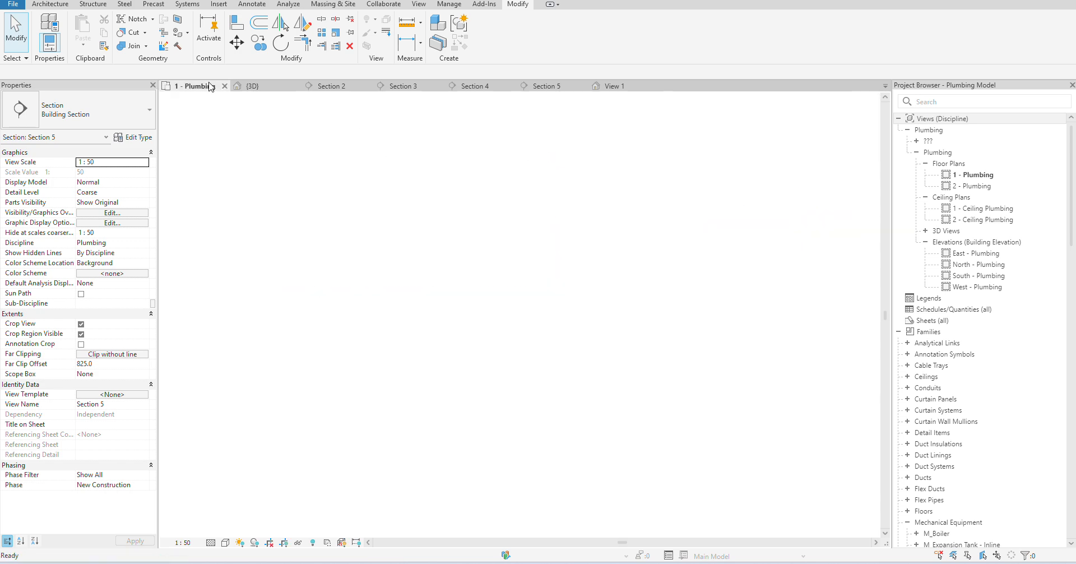
scroll(401, 260, "down", 1)
key("Tab")
key("Tab")
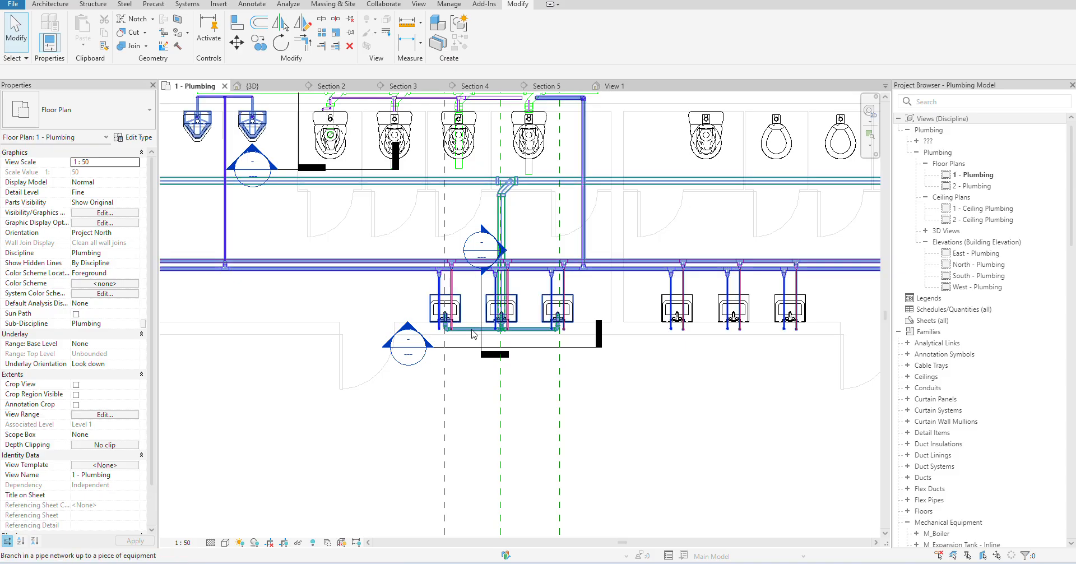
key("Tab")
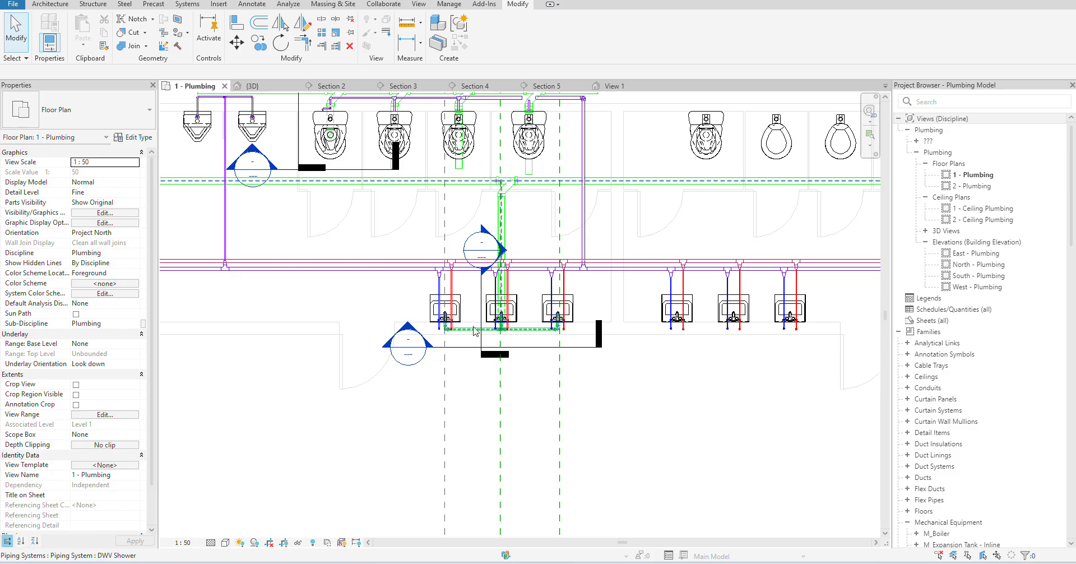
middle_click_drag(545, 168, 653, 200)
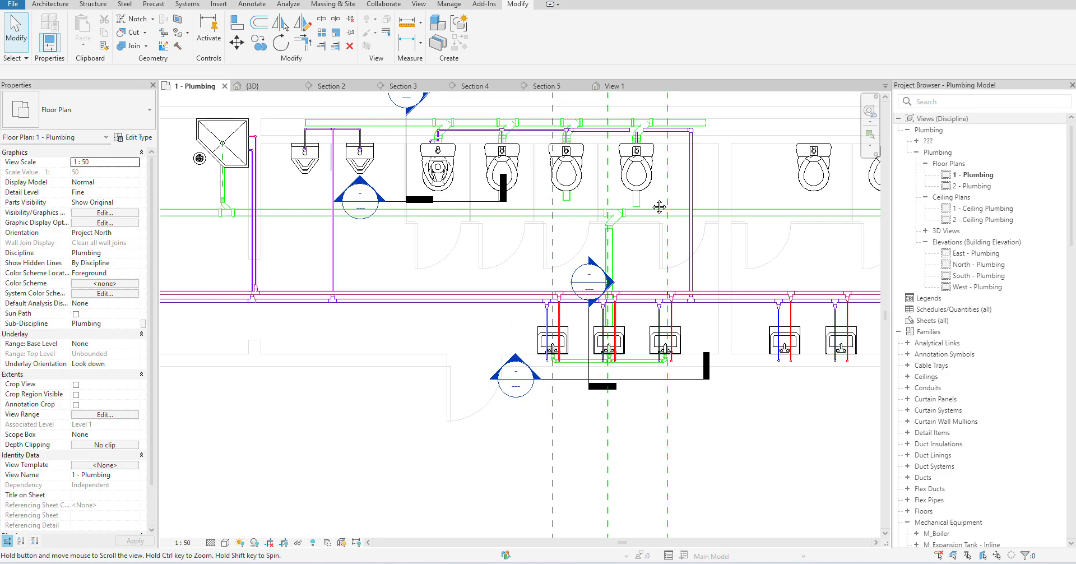
middle_click_drag(311, 183, 458, 174)
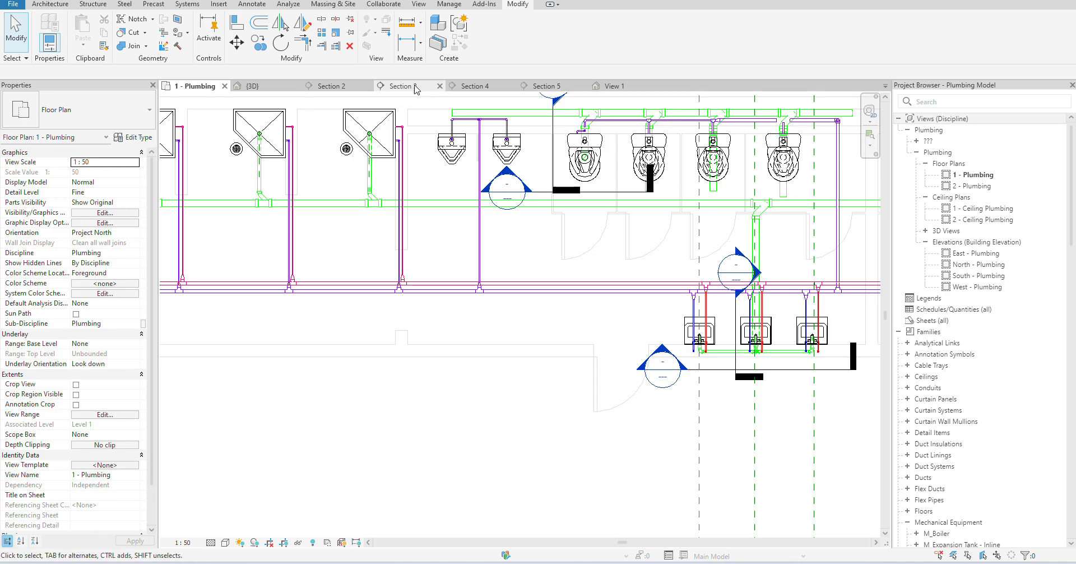
middle_click_drag(687, 323, 572, 300)
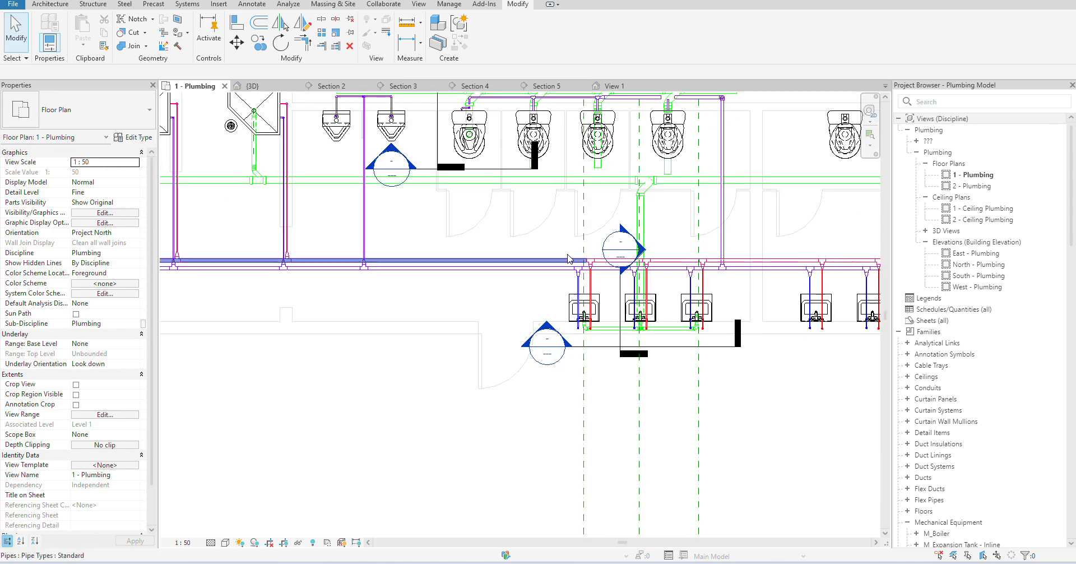
- Isolate the three sinks and their piping in a 3D selection box and inspect the drainage from the traps to the branch
left_click_drag(534, 208, 760, 386)
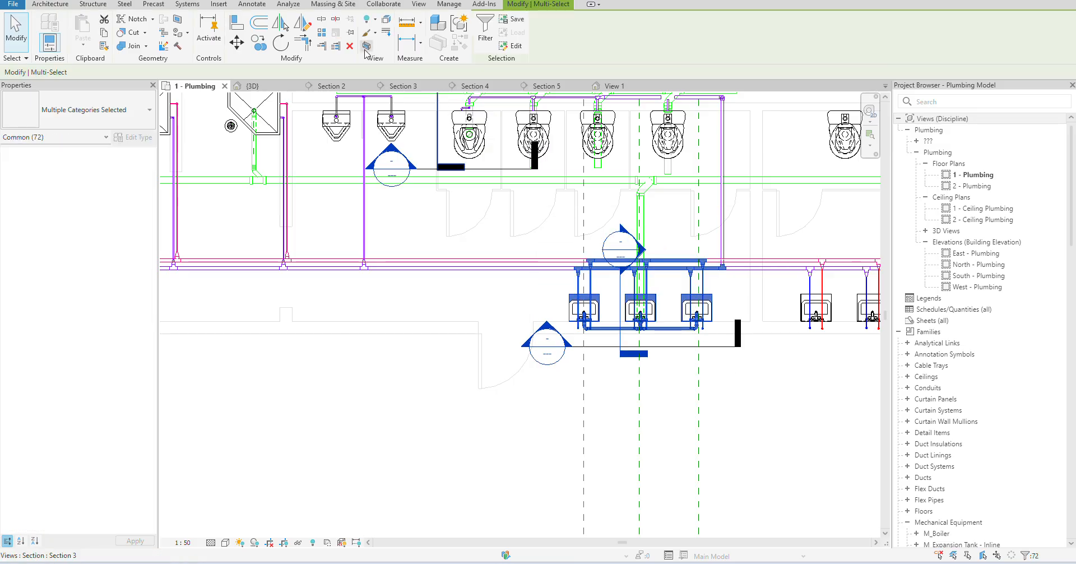
left_click(367, 46)
scroll(524, 314, "up", 5)
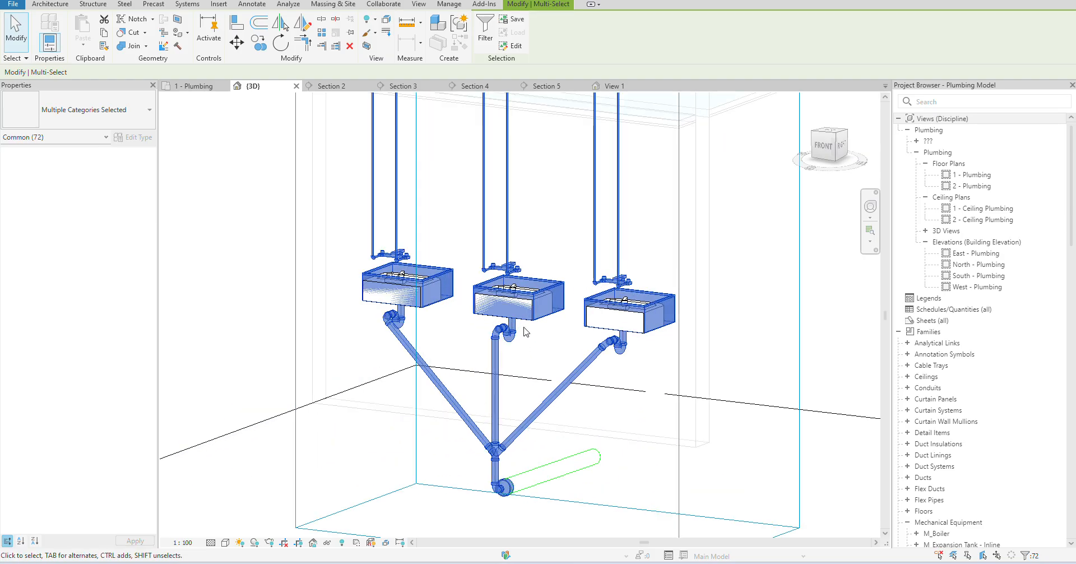
left_click(227, 238)
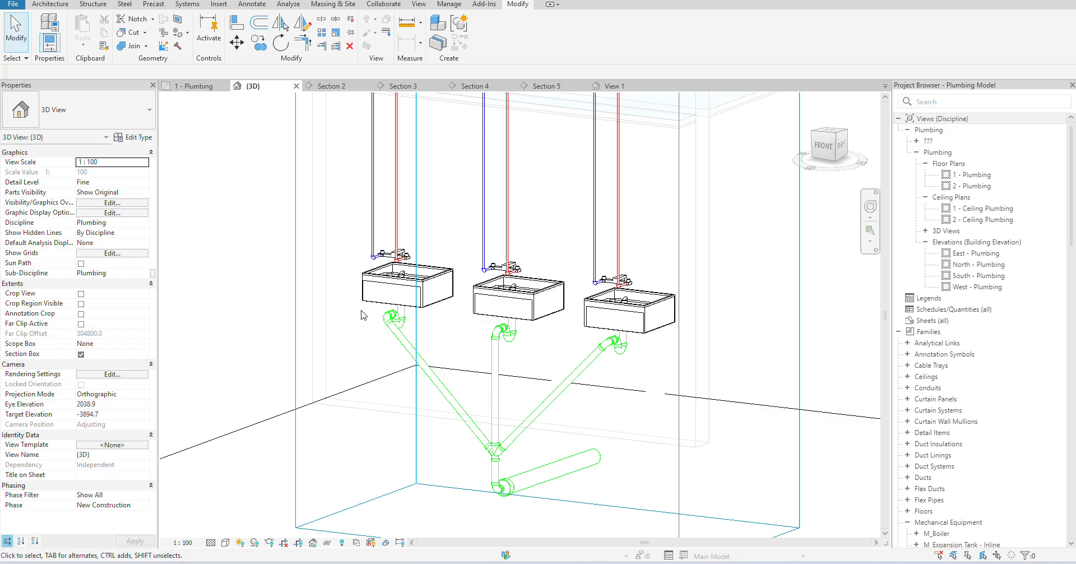
left_click(407, 308)
middle_click_drag(407, 308, 492, 373, "shift")
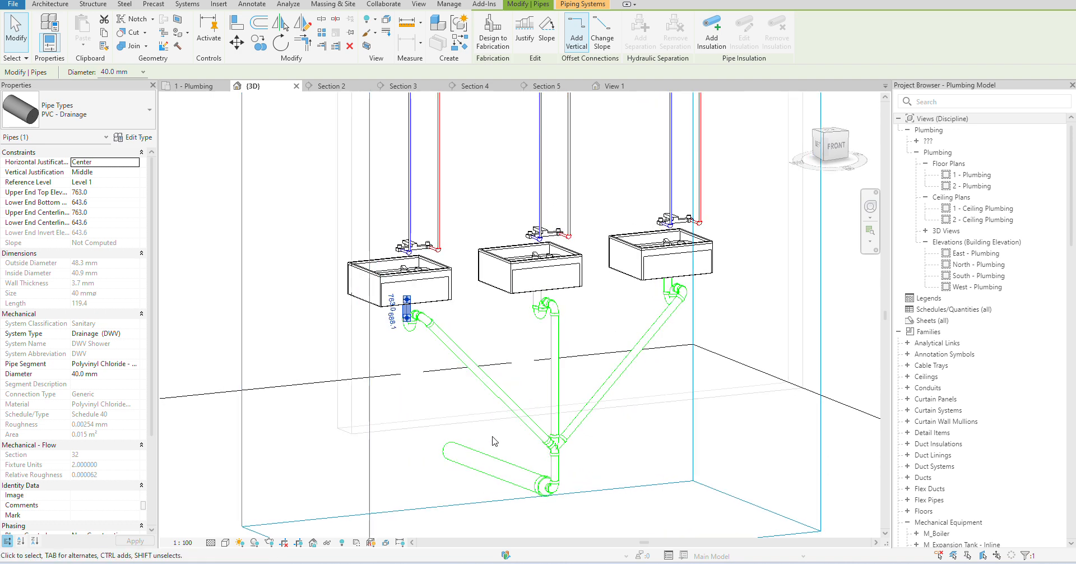
scroll(473, 261, "up", 2)
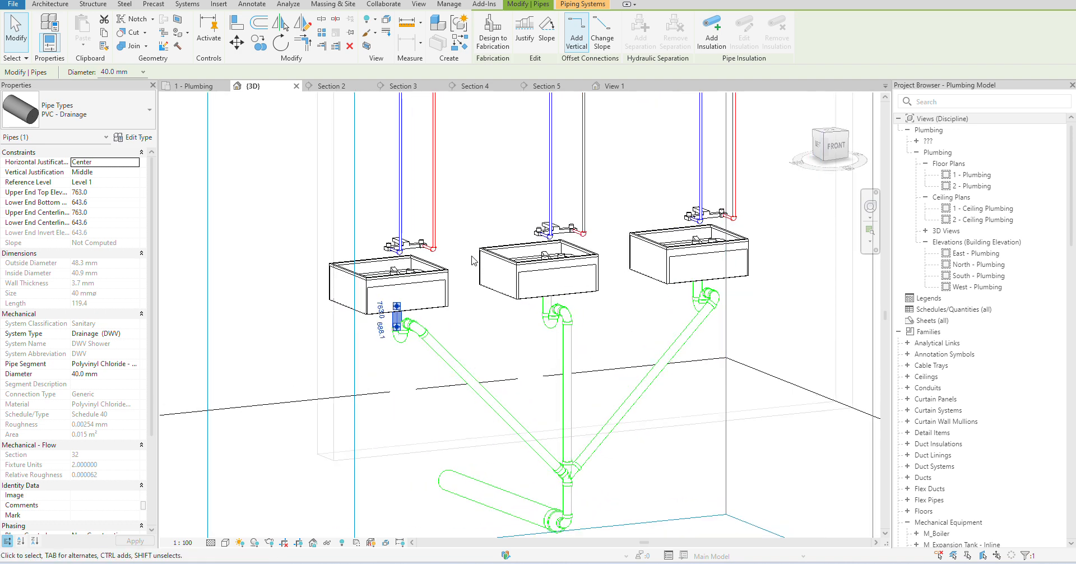